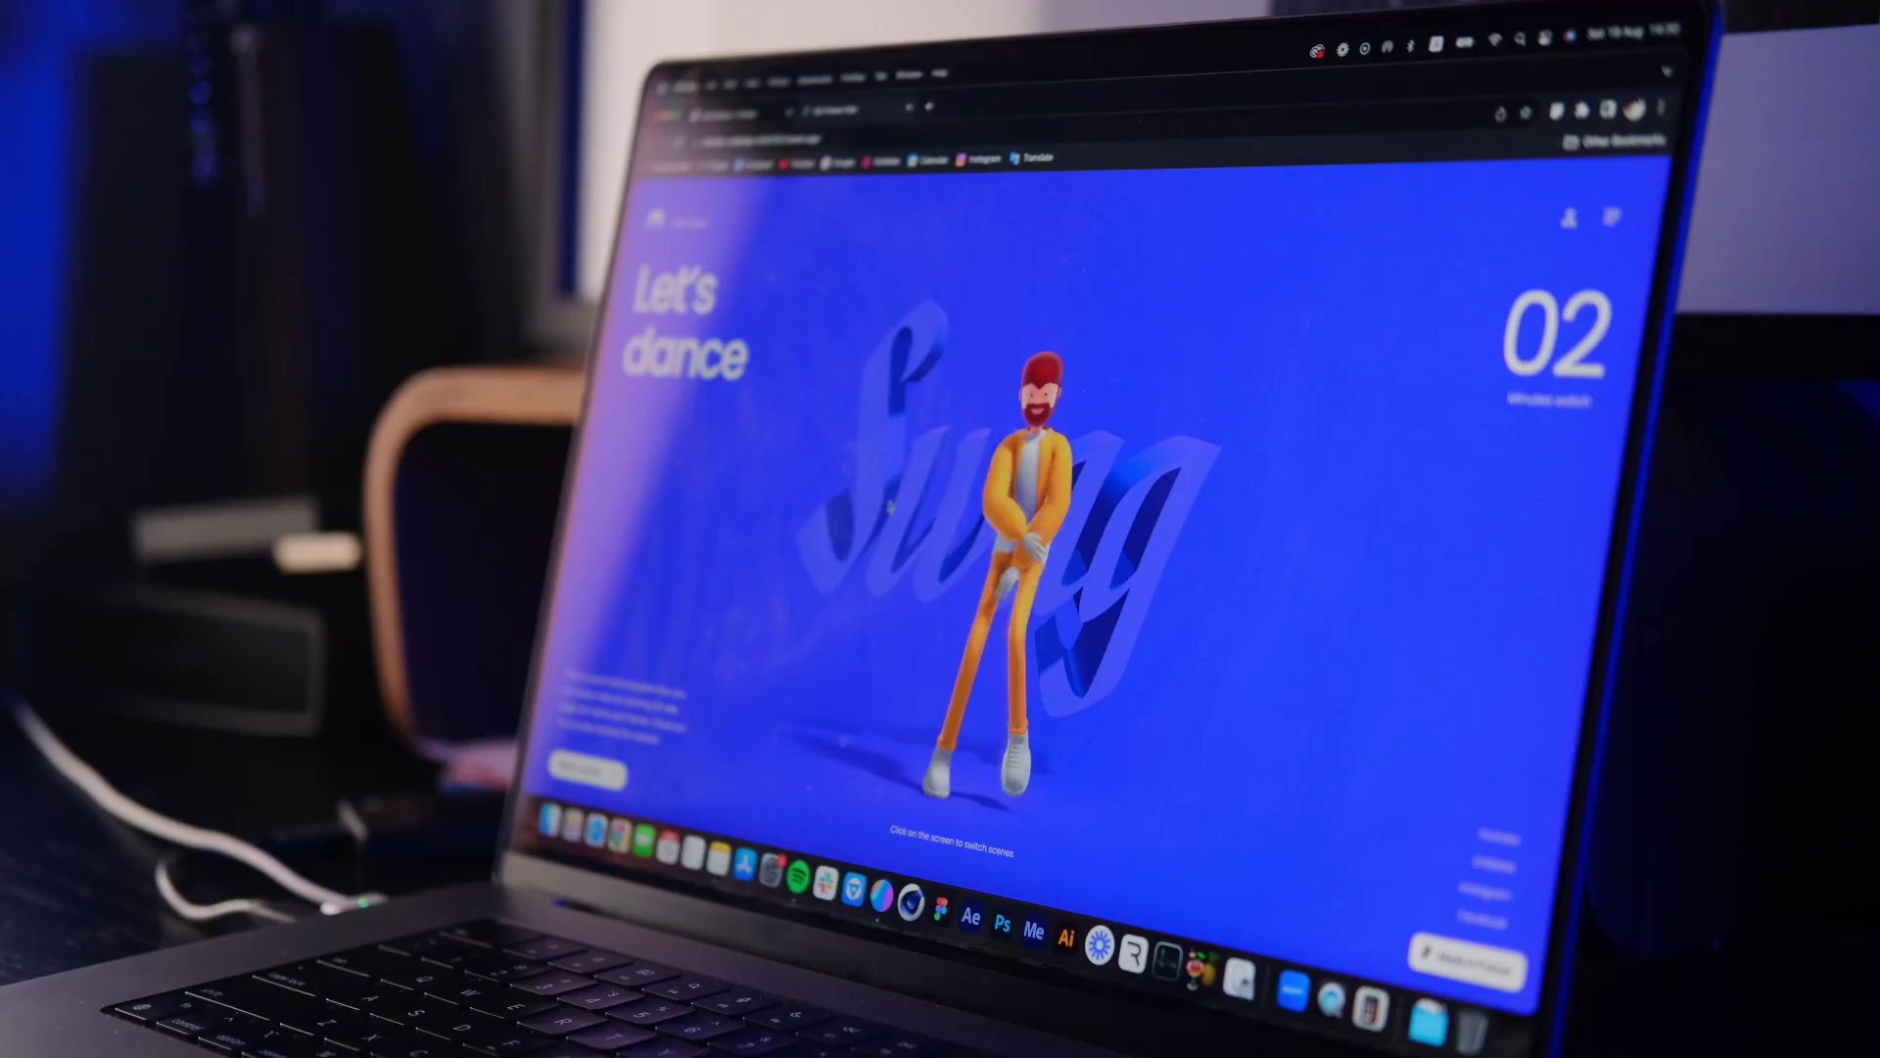
- Click through the published Let's dance page's Swag, Chill and Slick scenes, stopping on green Chill
left_click(889, 506)
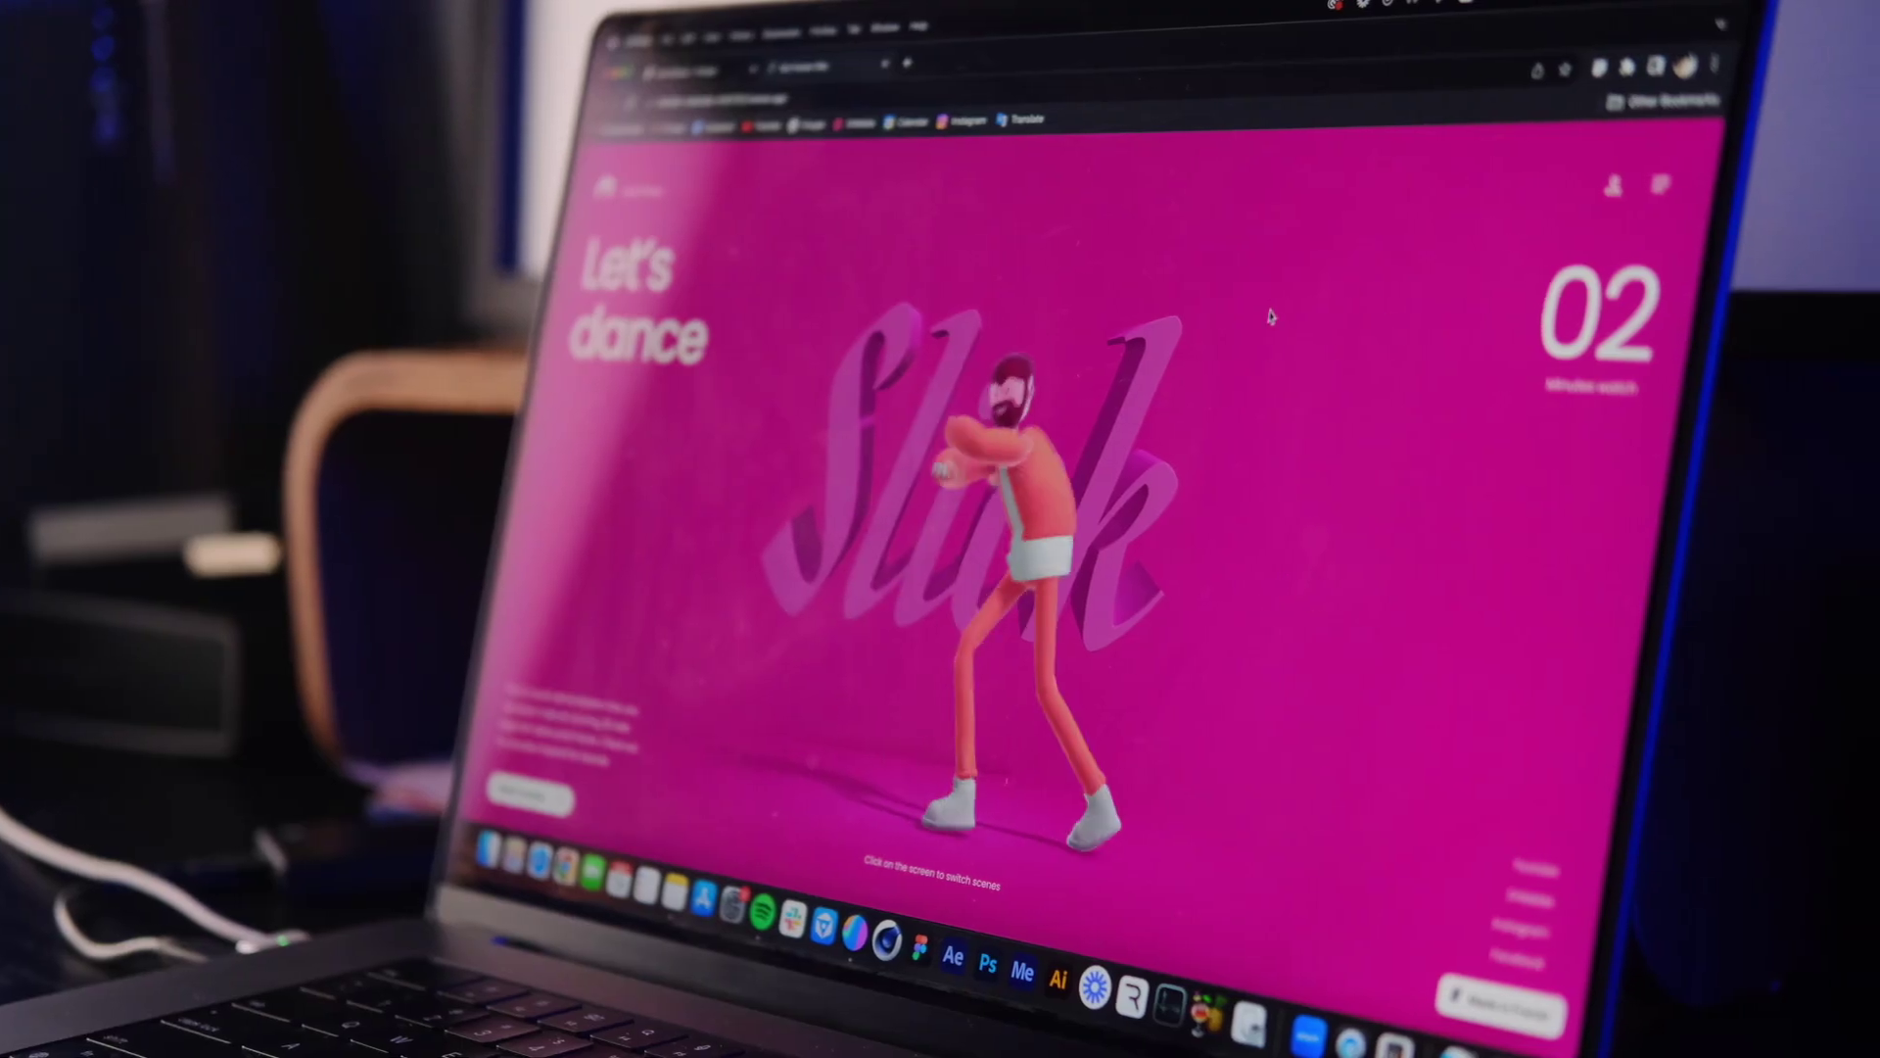
left_click(1256, 650)
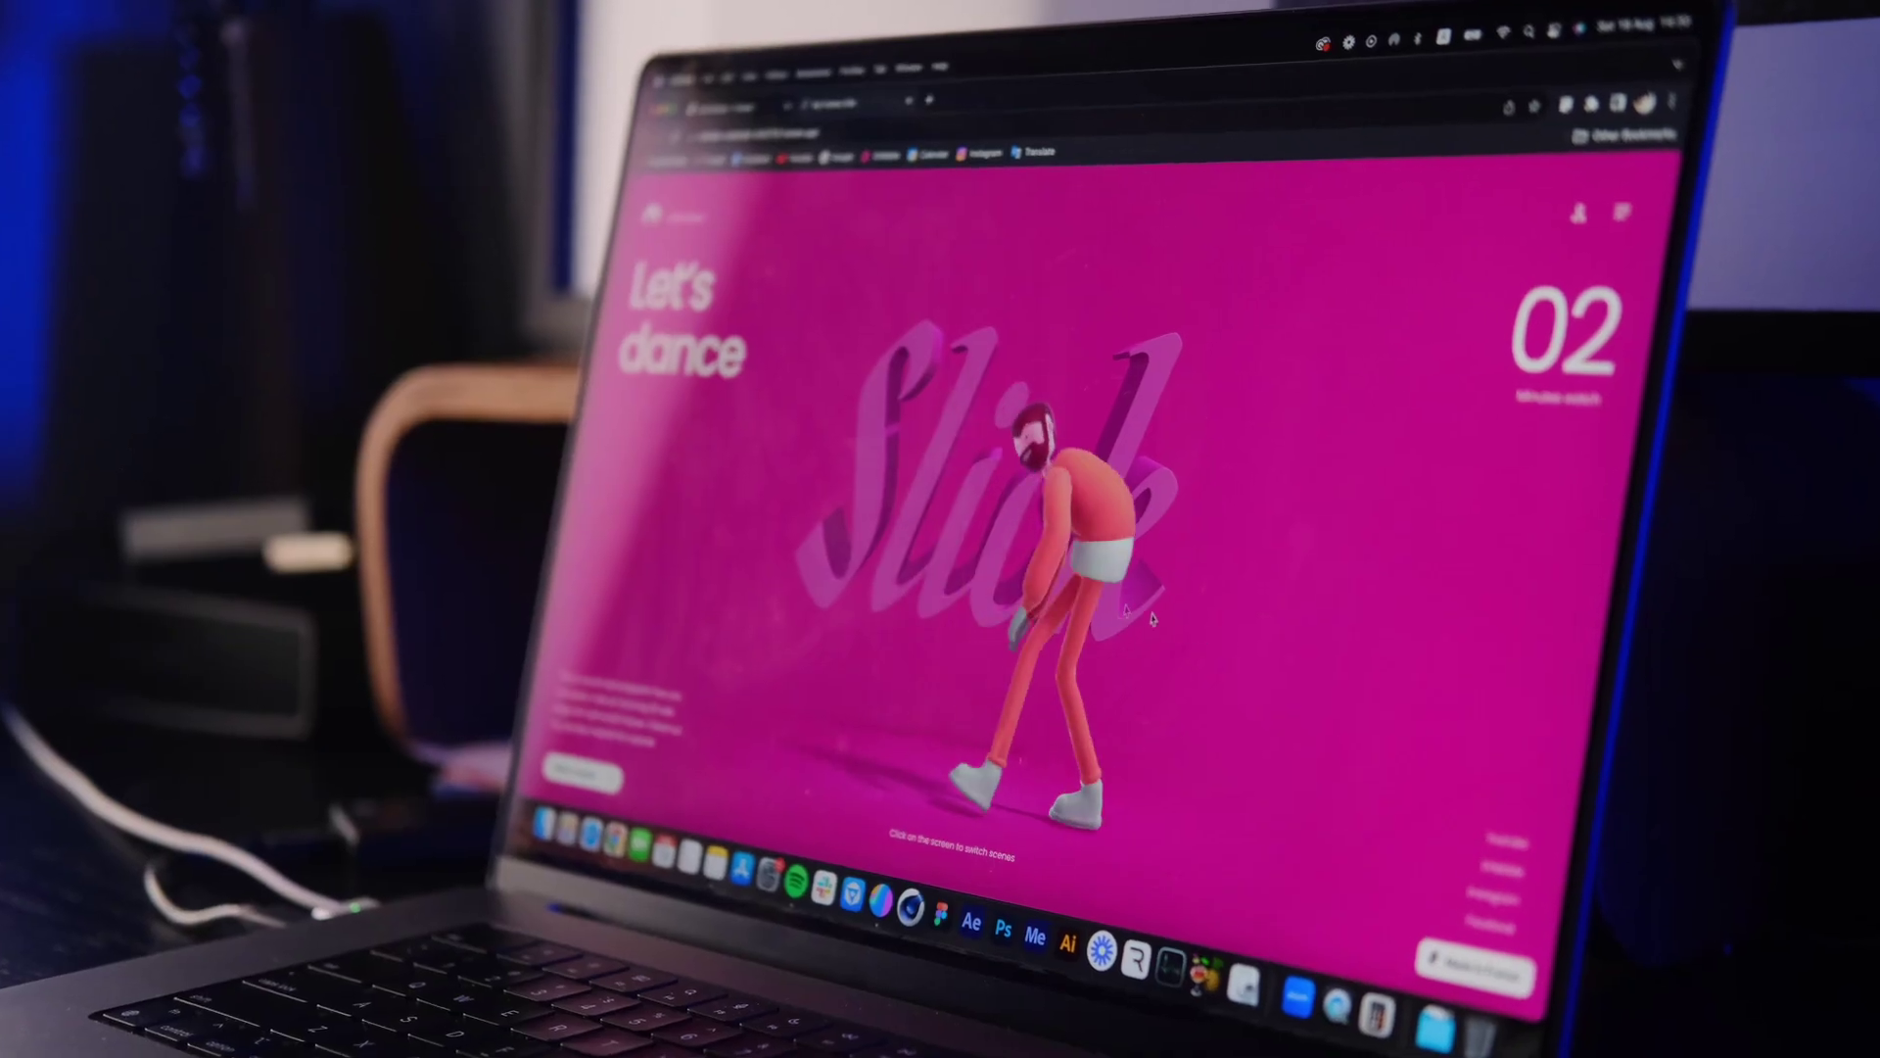
left_click(1153, 617)
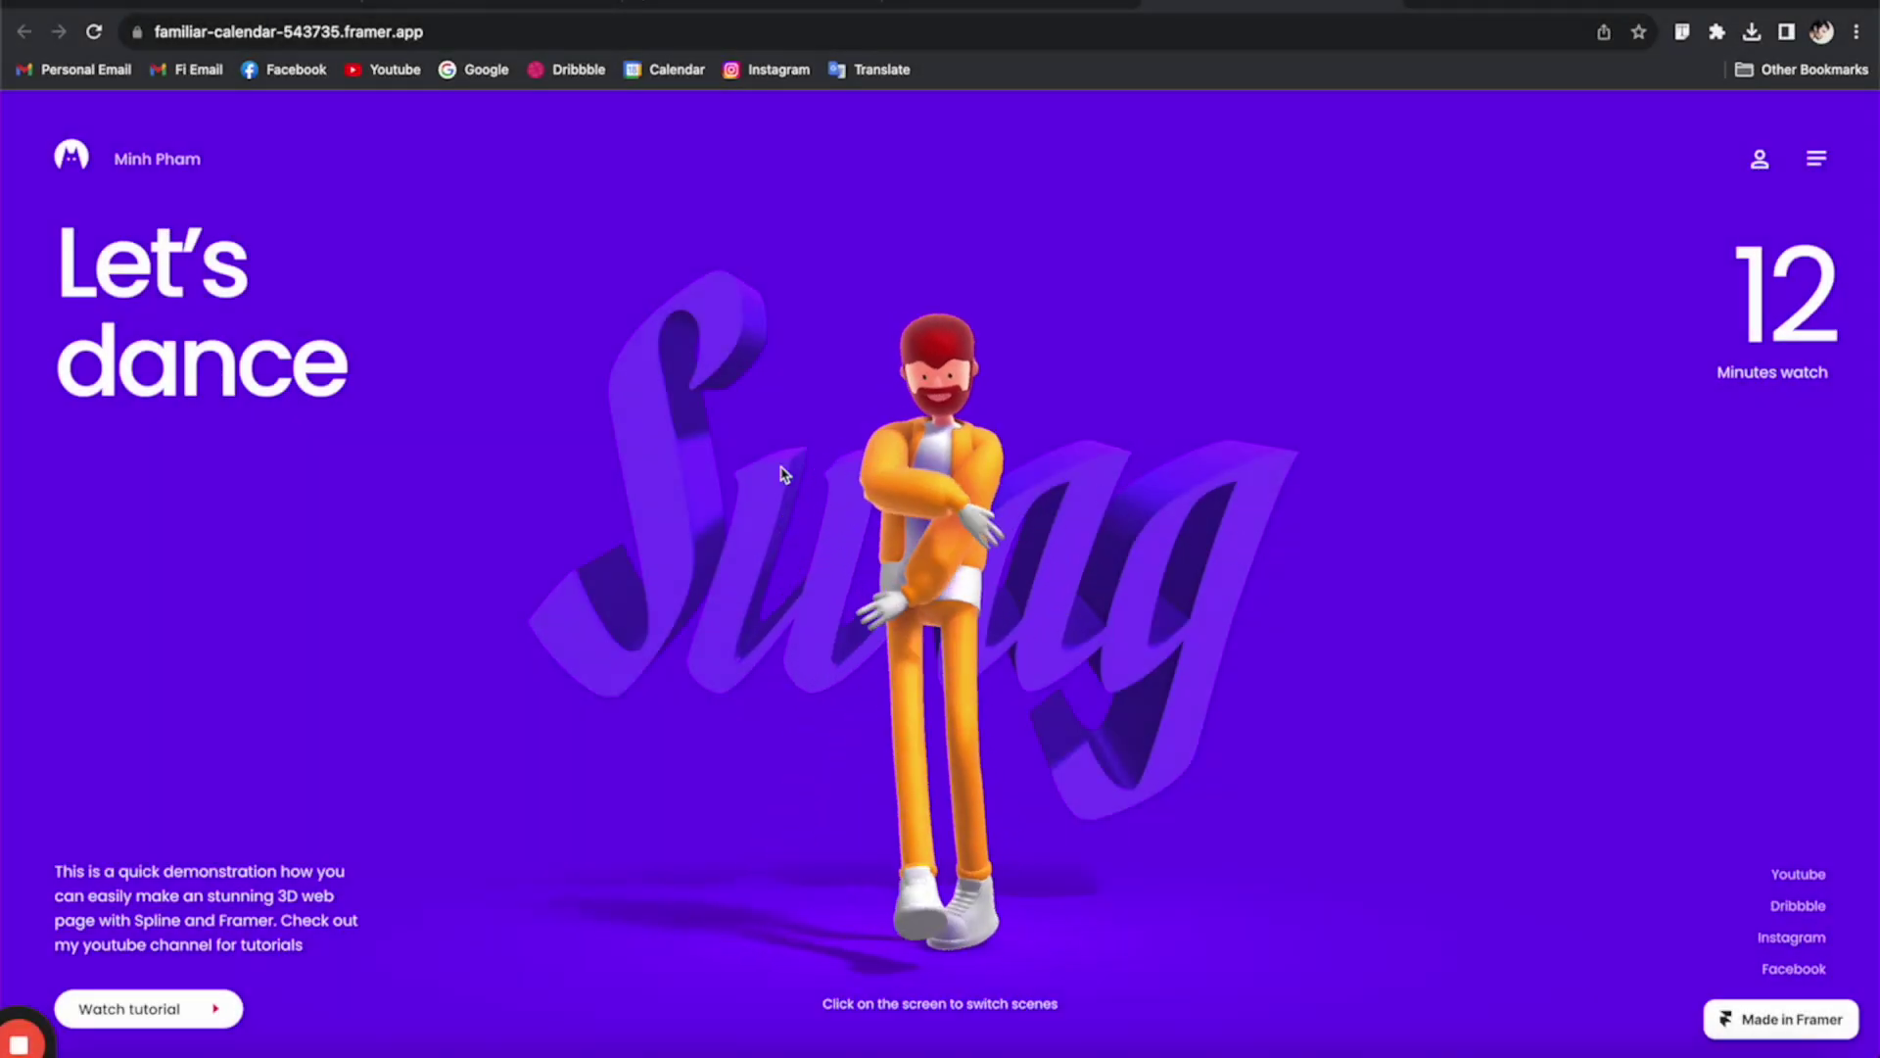
left_click(784, 474)
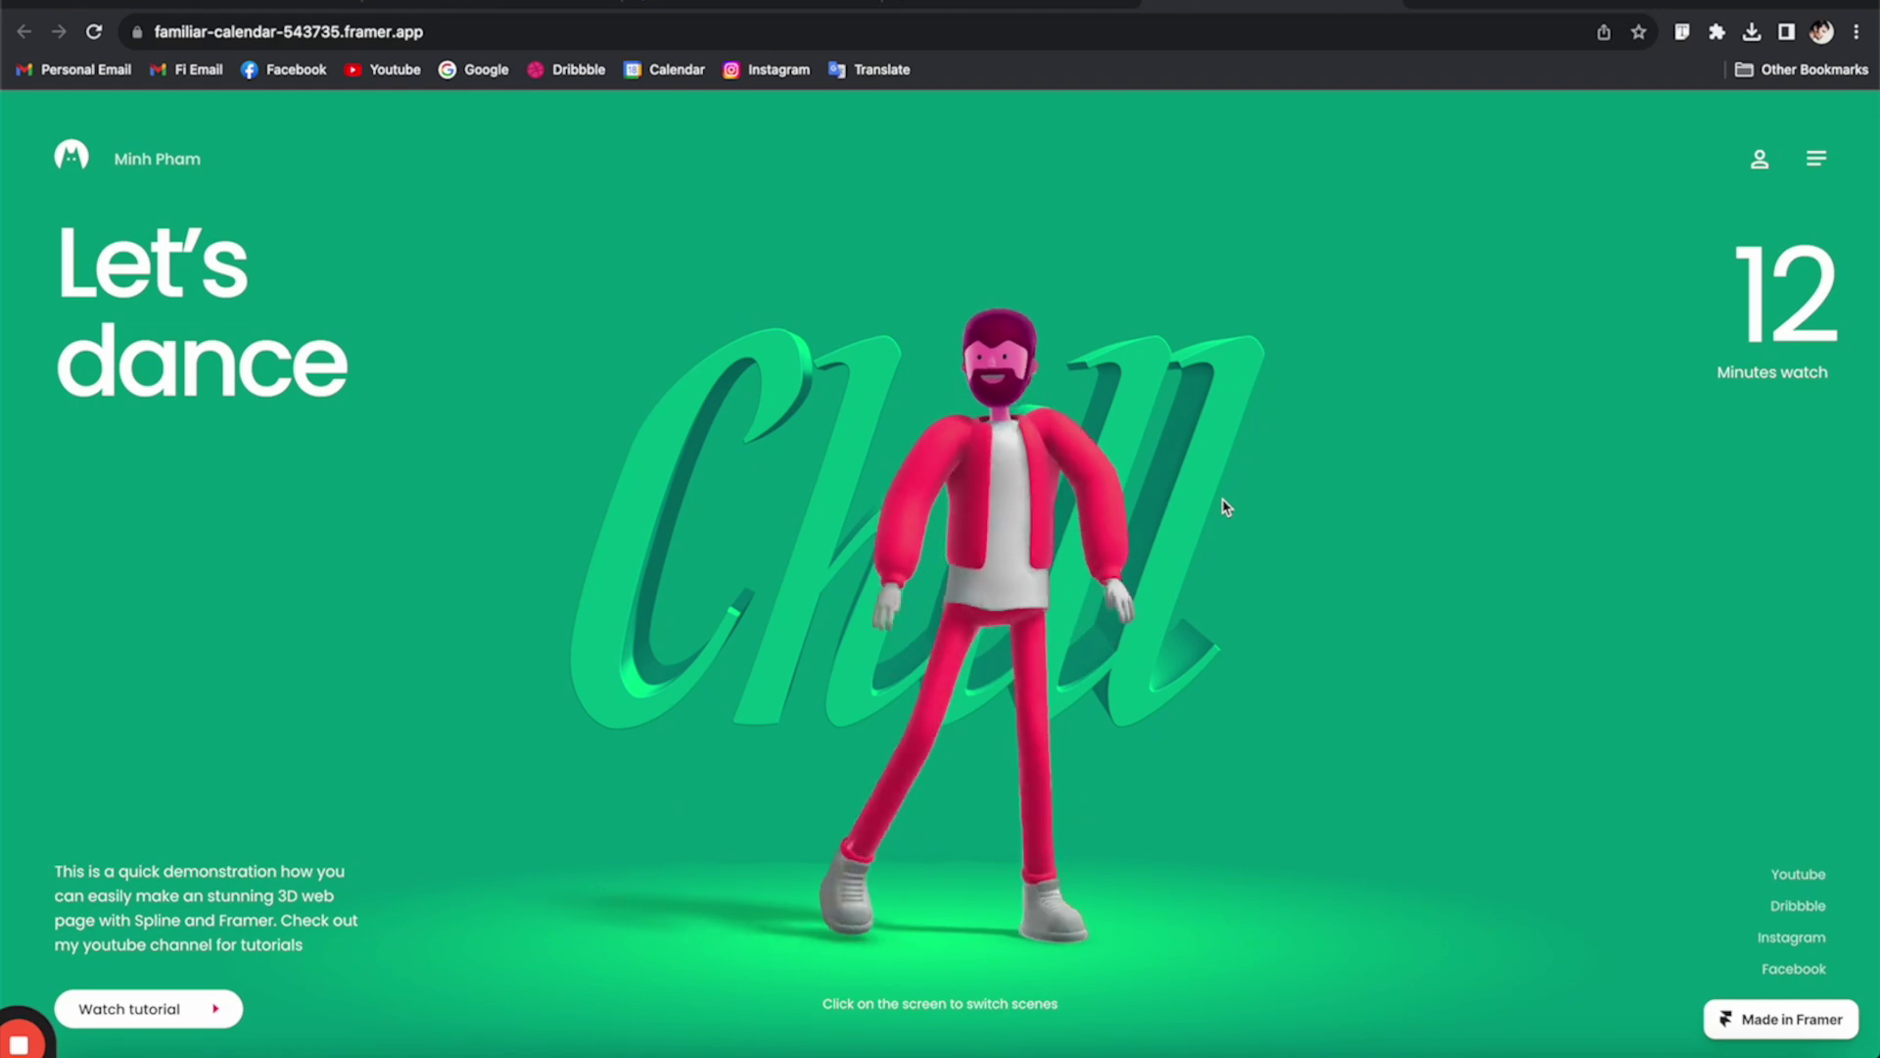
- Cycle the Framer page through Slick, Swag, Chill, Slick back to Swag, then narrow the browser window
left_click(1226, 506)
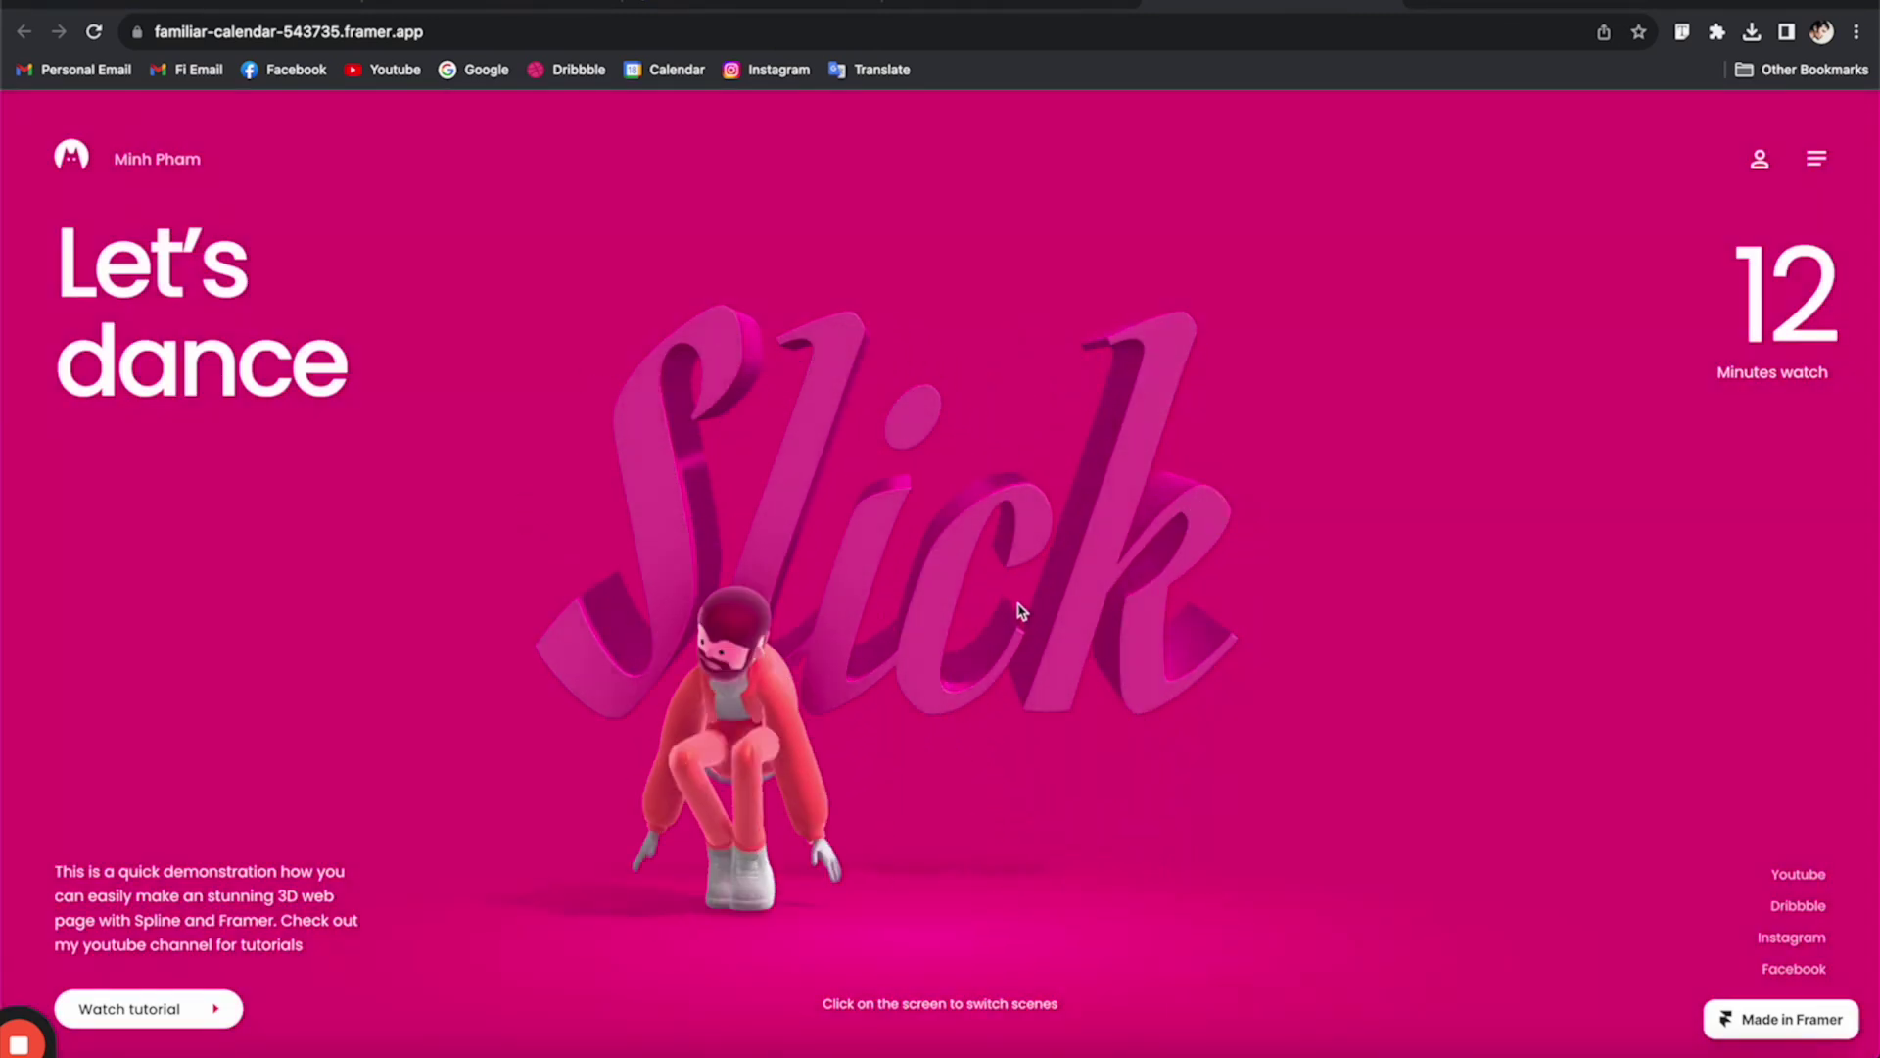
left_click(1022, 612)
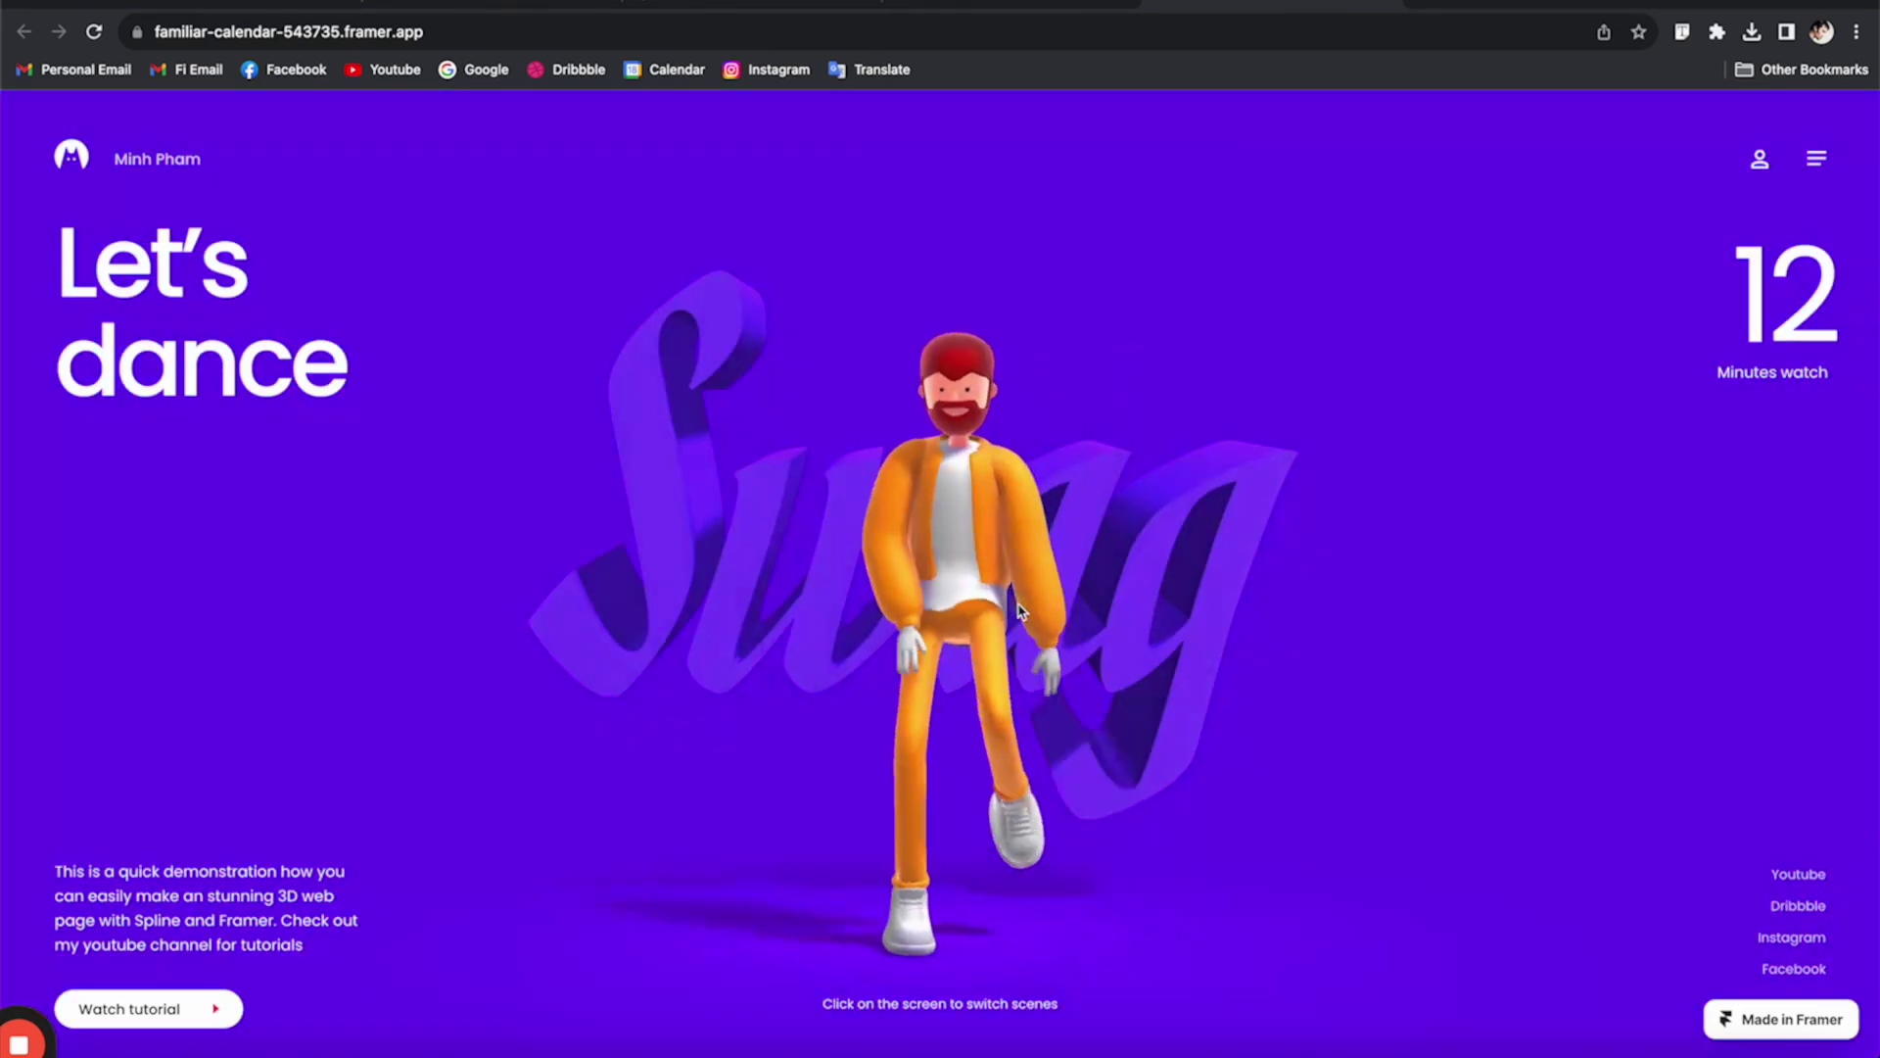
left_click(676, 562)
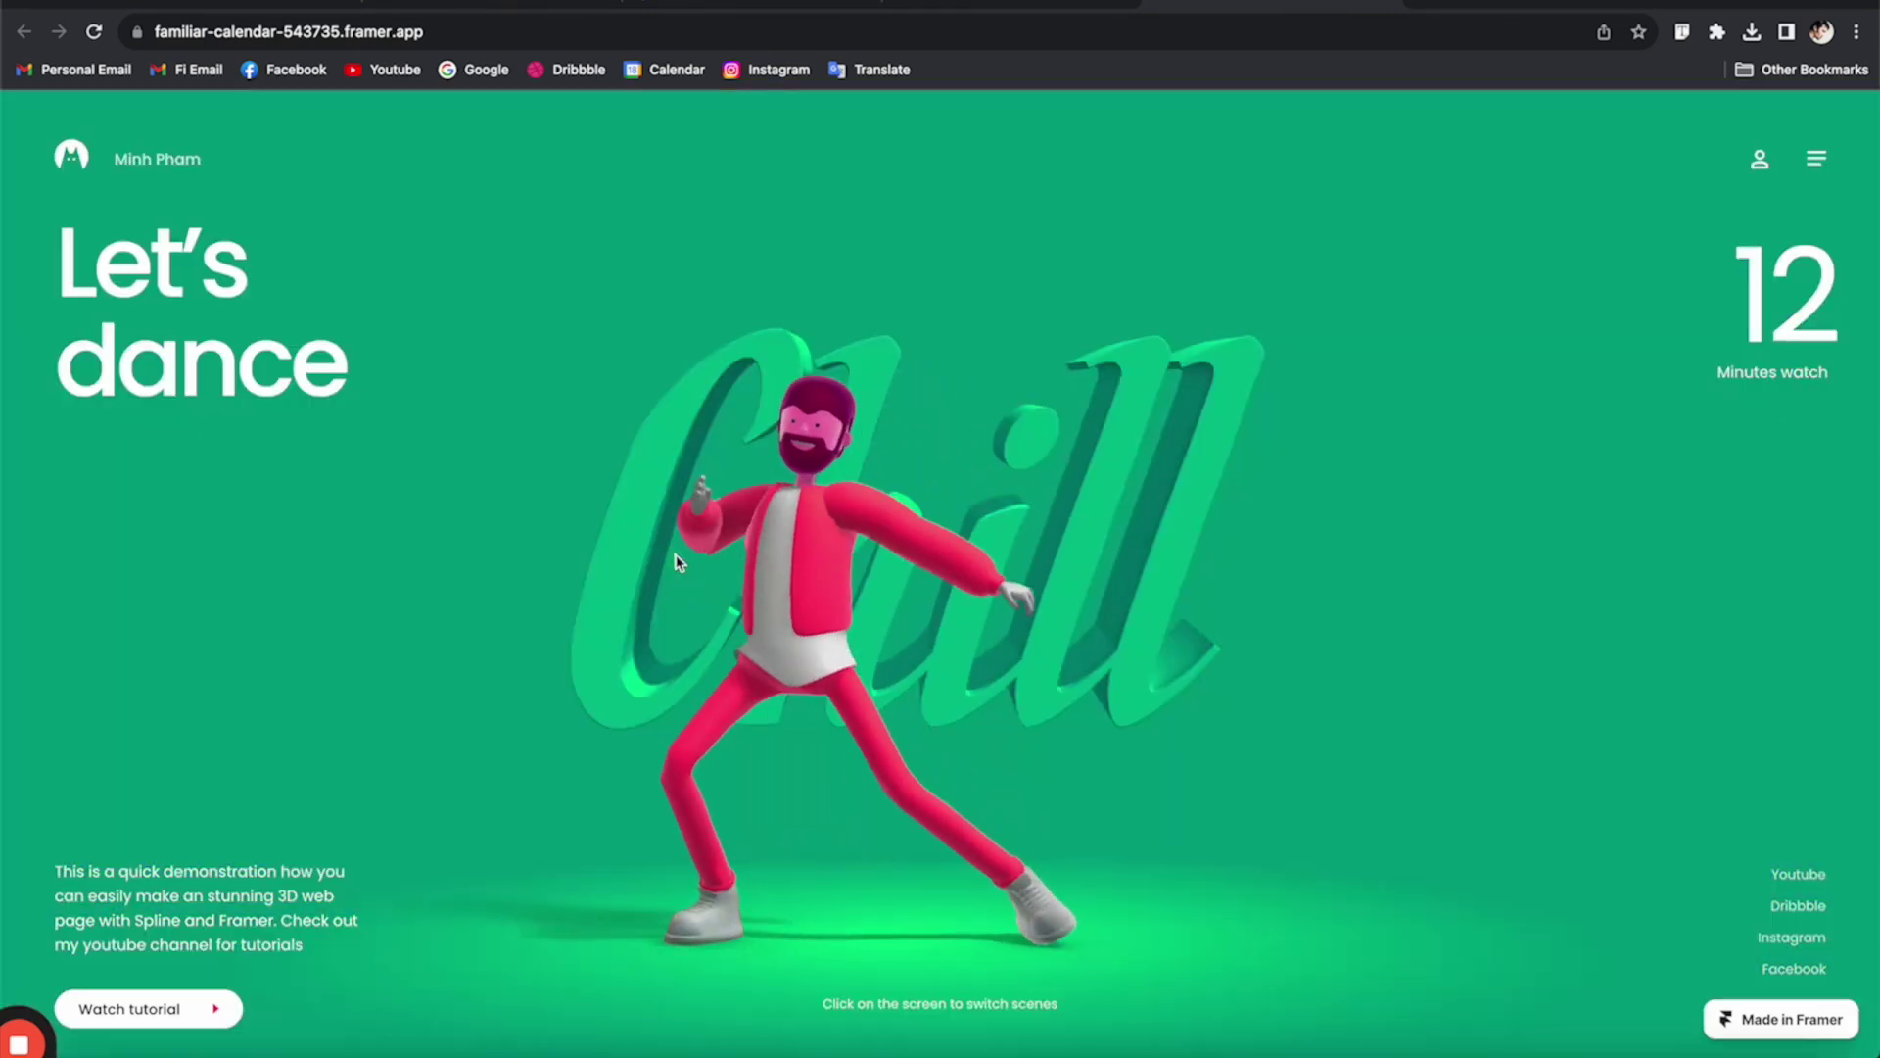
left_click(1144, 506)
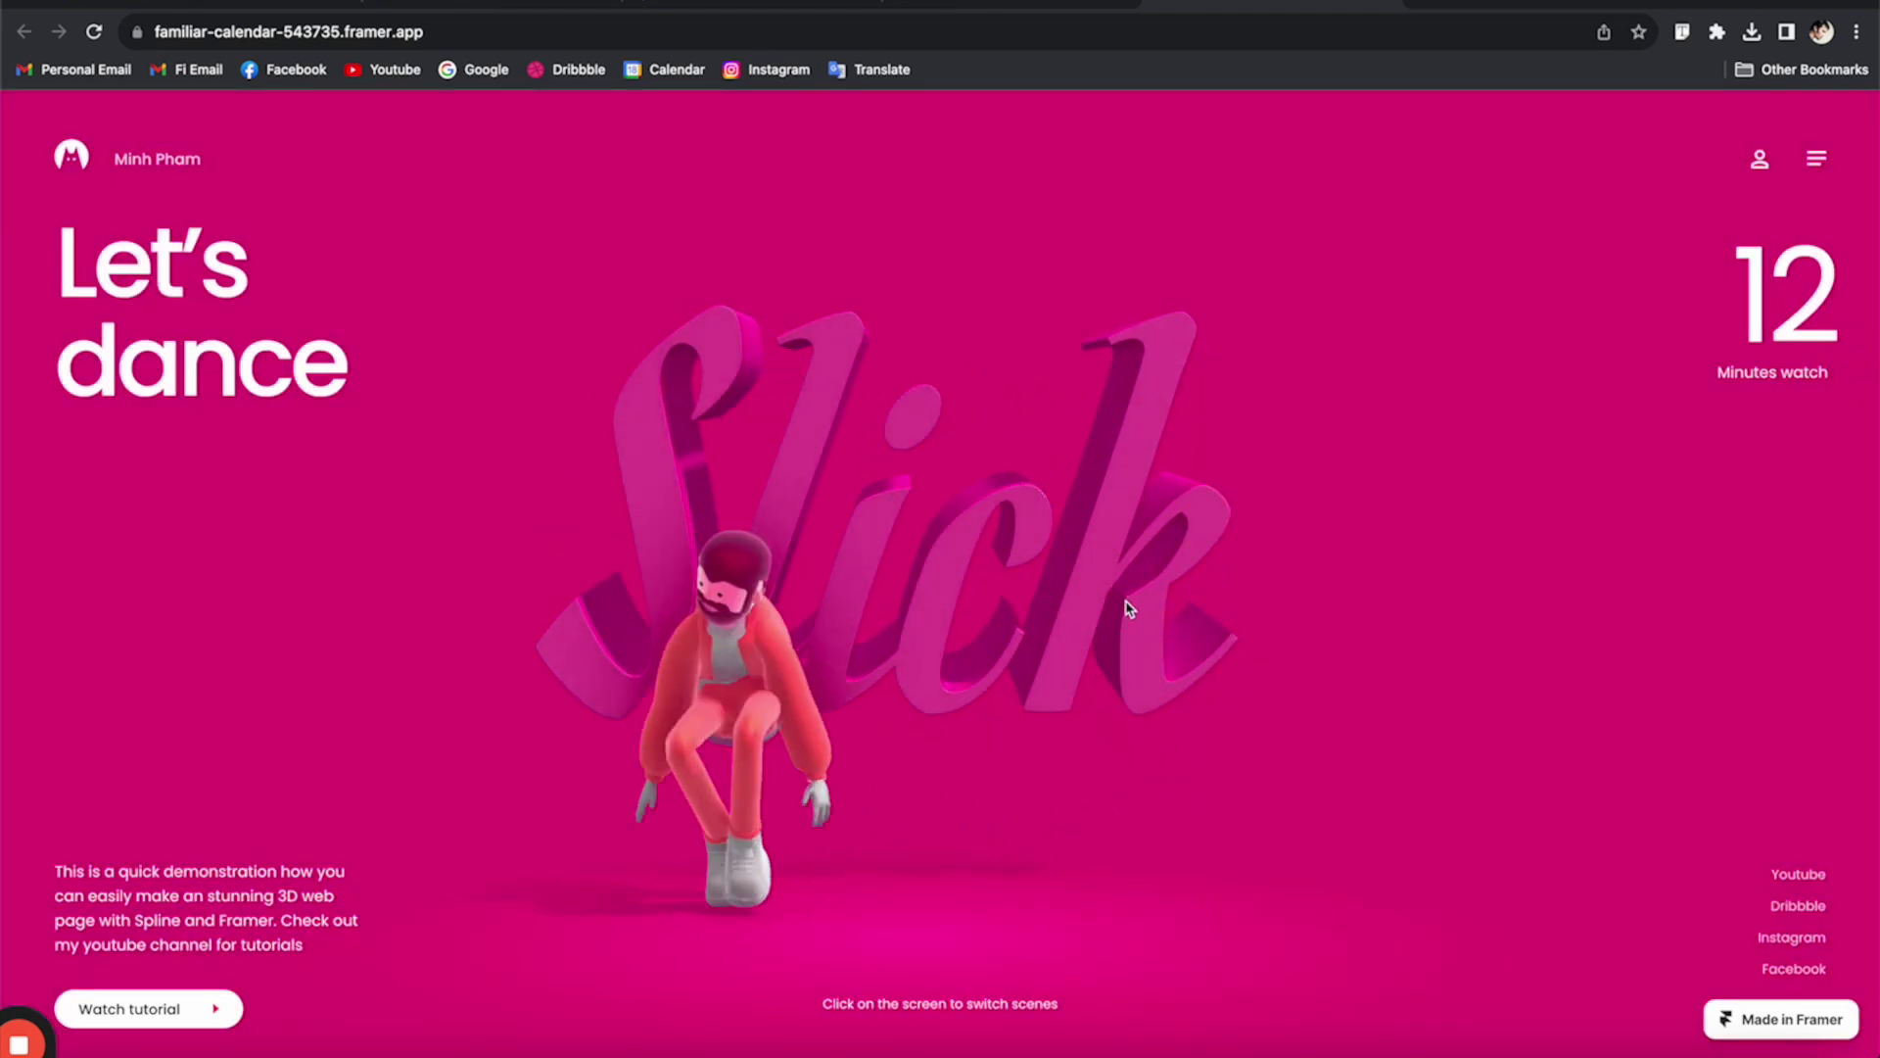
left_click(1130, 608)
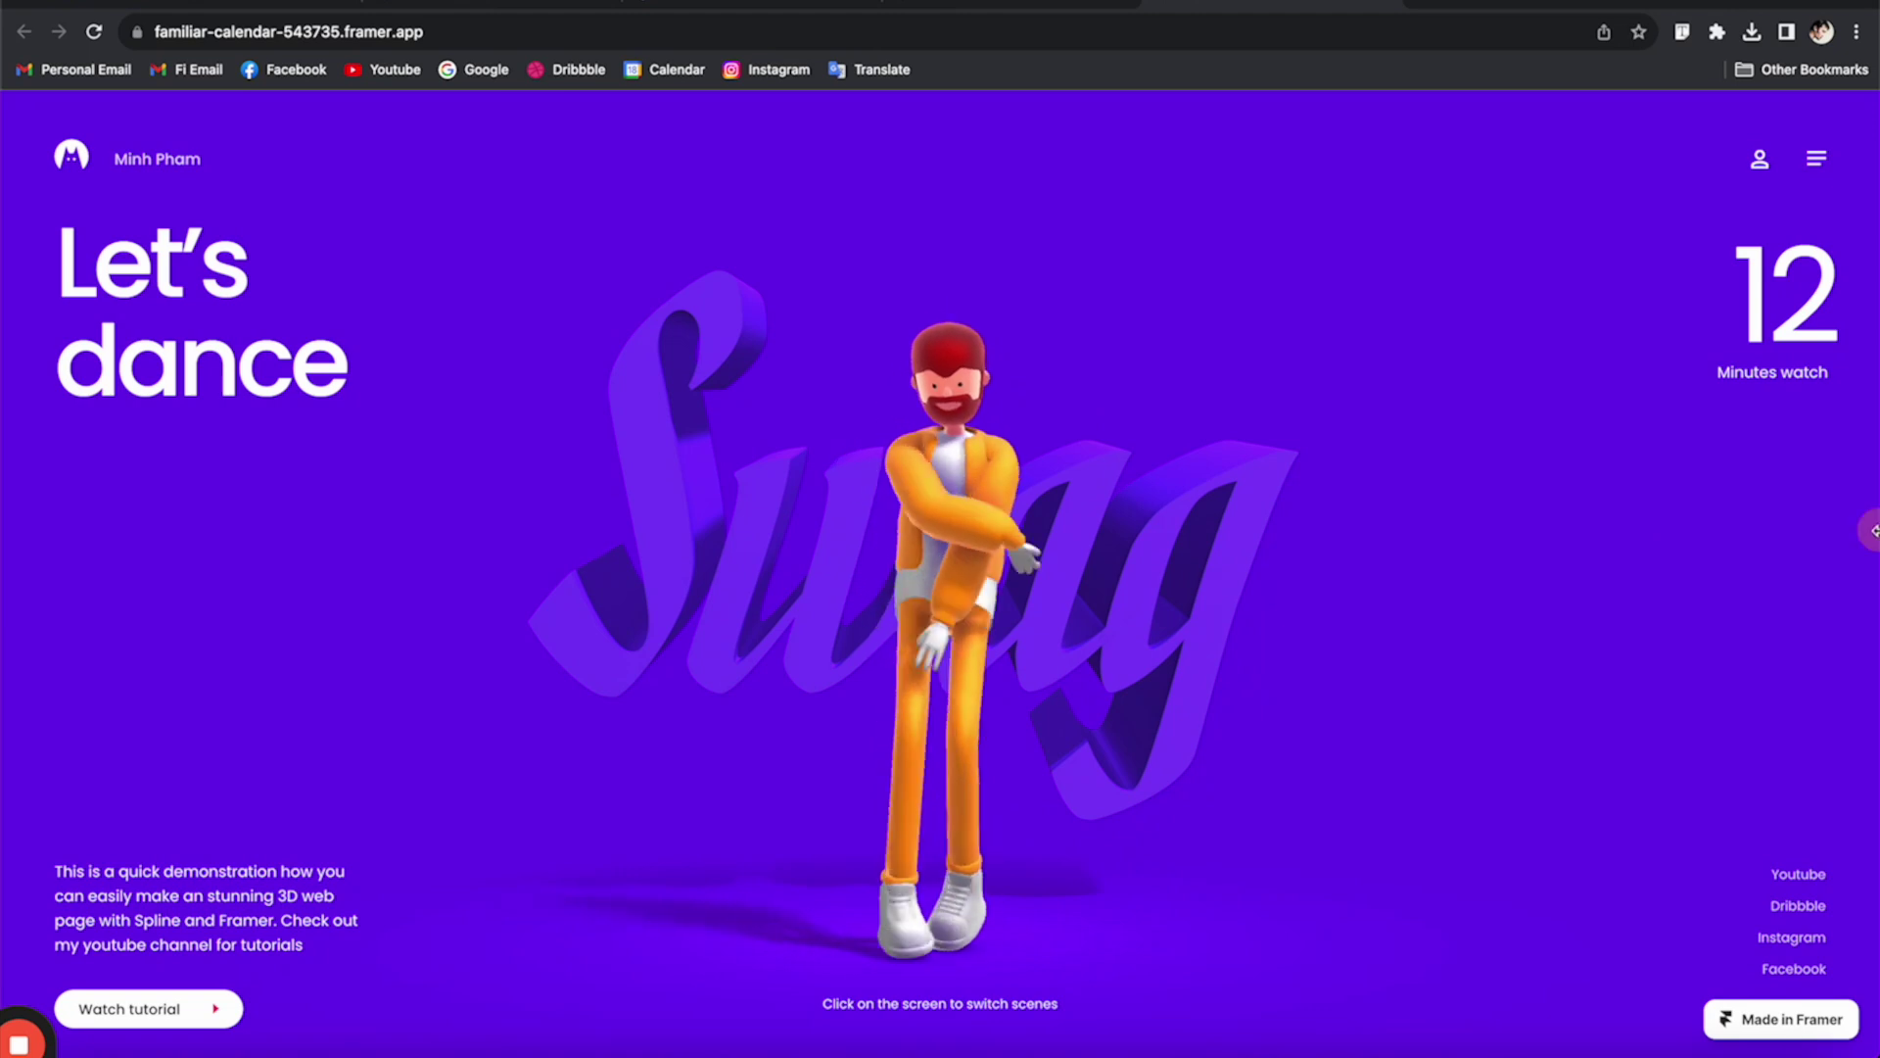
left_click_drag(1873, 530, 1365, 538)
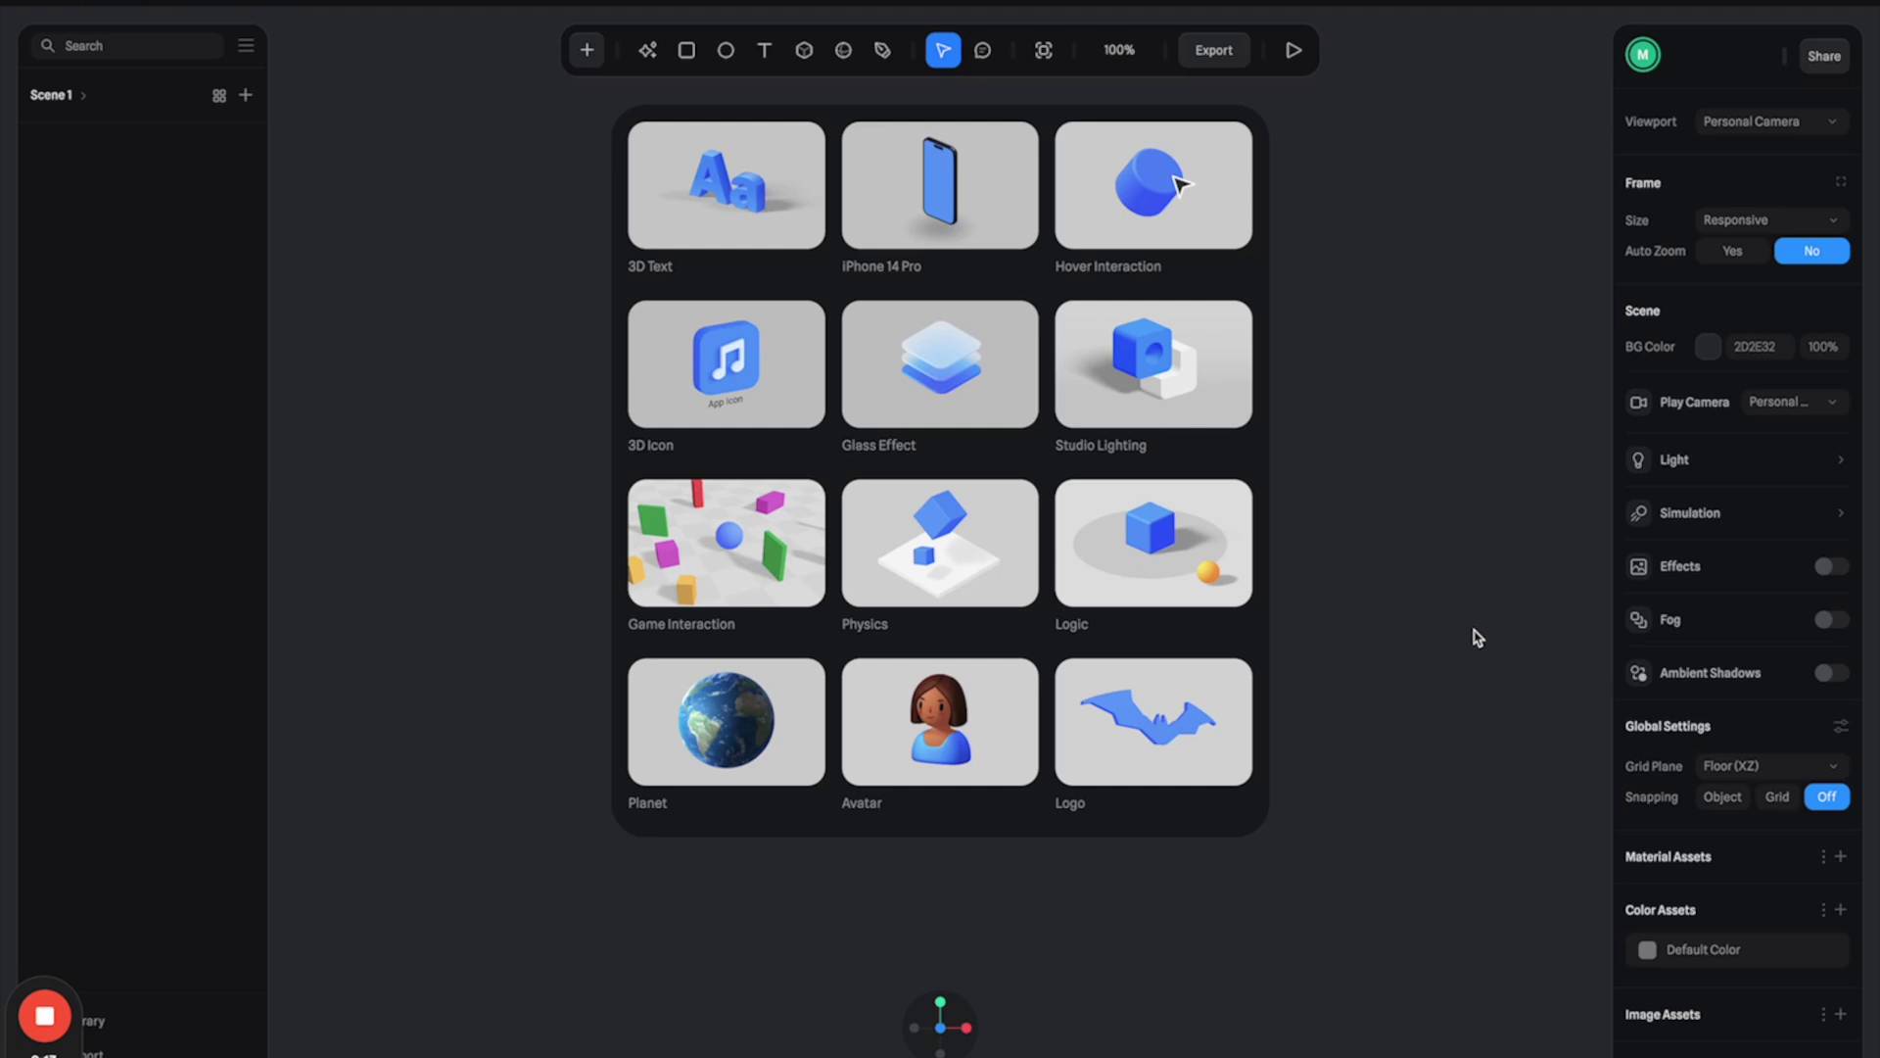
- Dismiss Spline's template gallery, then in Mixamo go from Animations to Characters and choose Upload Character
left_click(1443, 592)
left_click(856, 555)
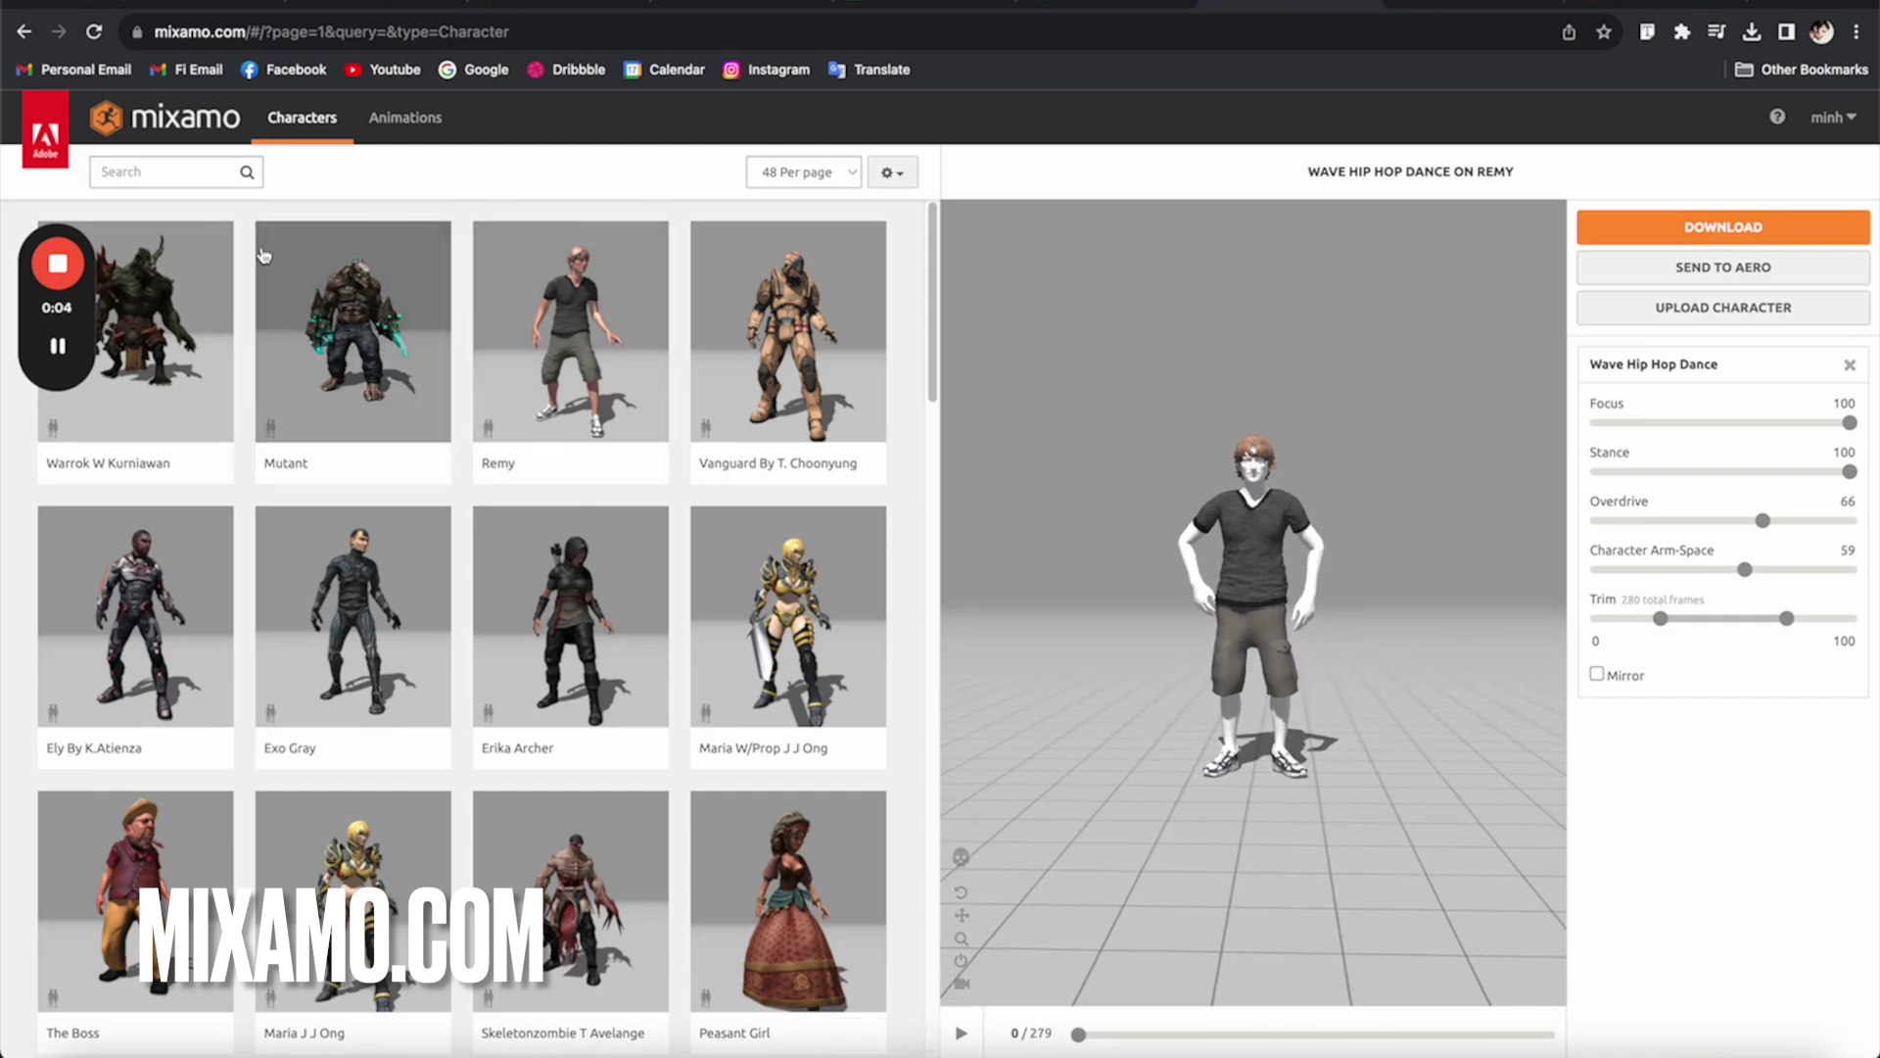
mouse_move(49, 259)
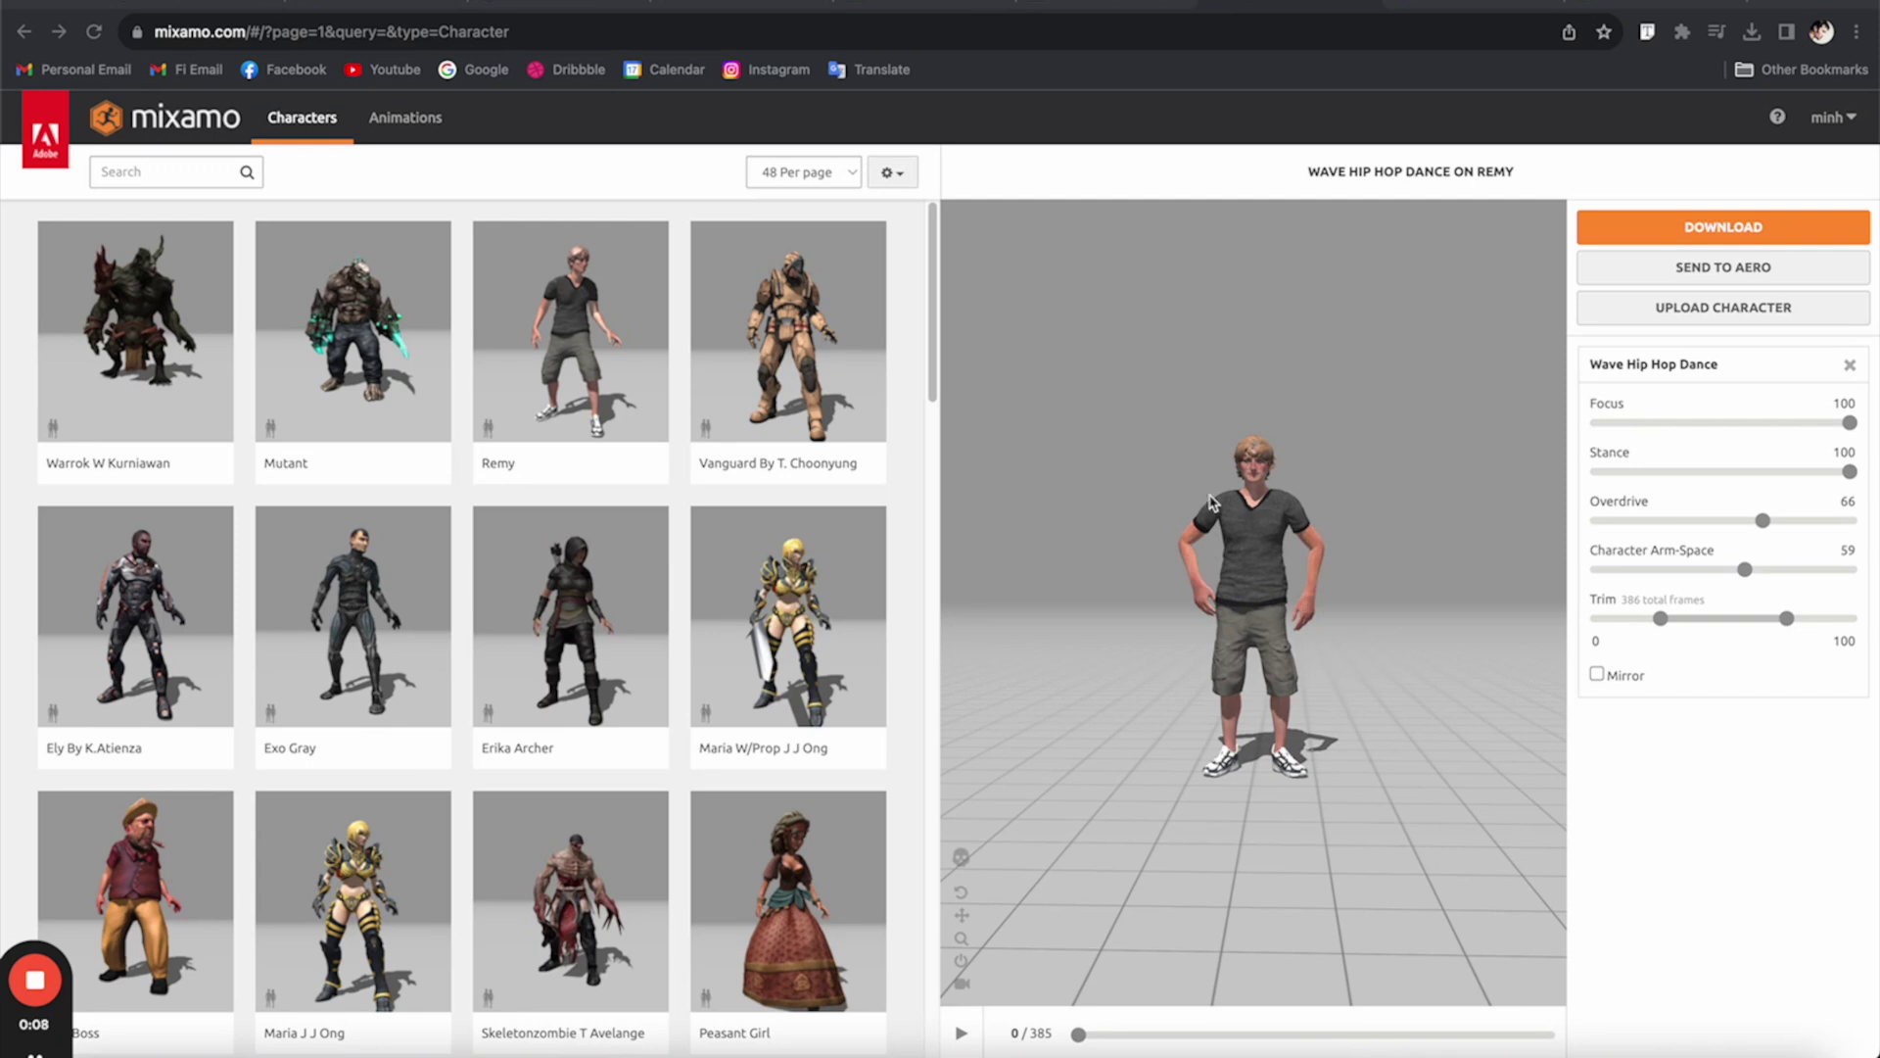
left_click(375, 120)
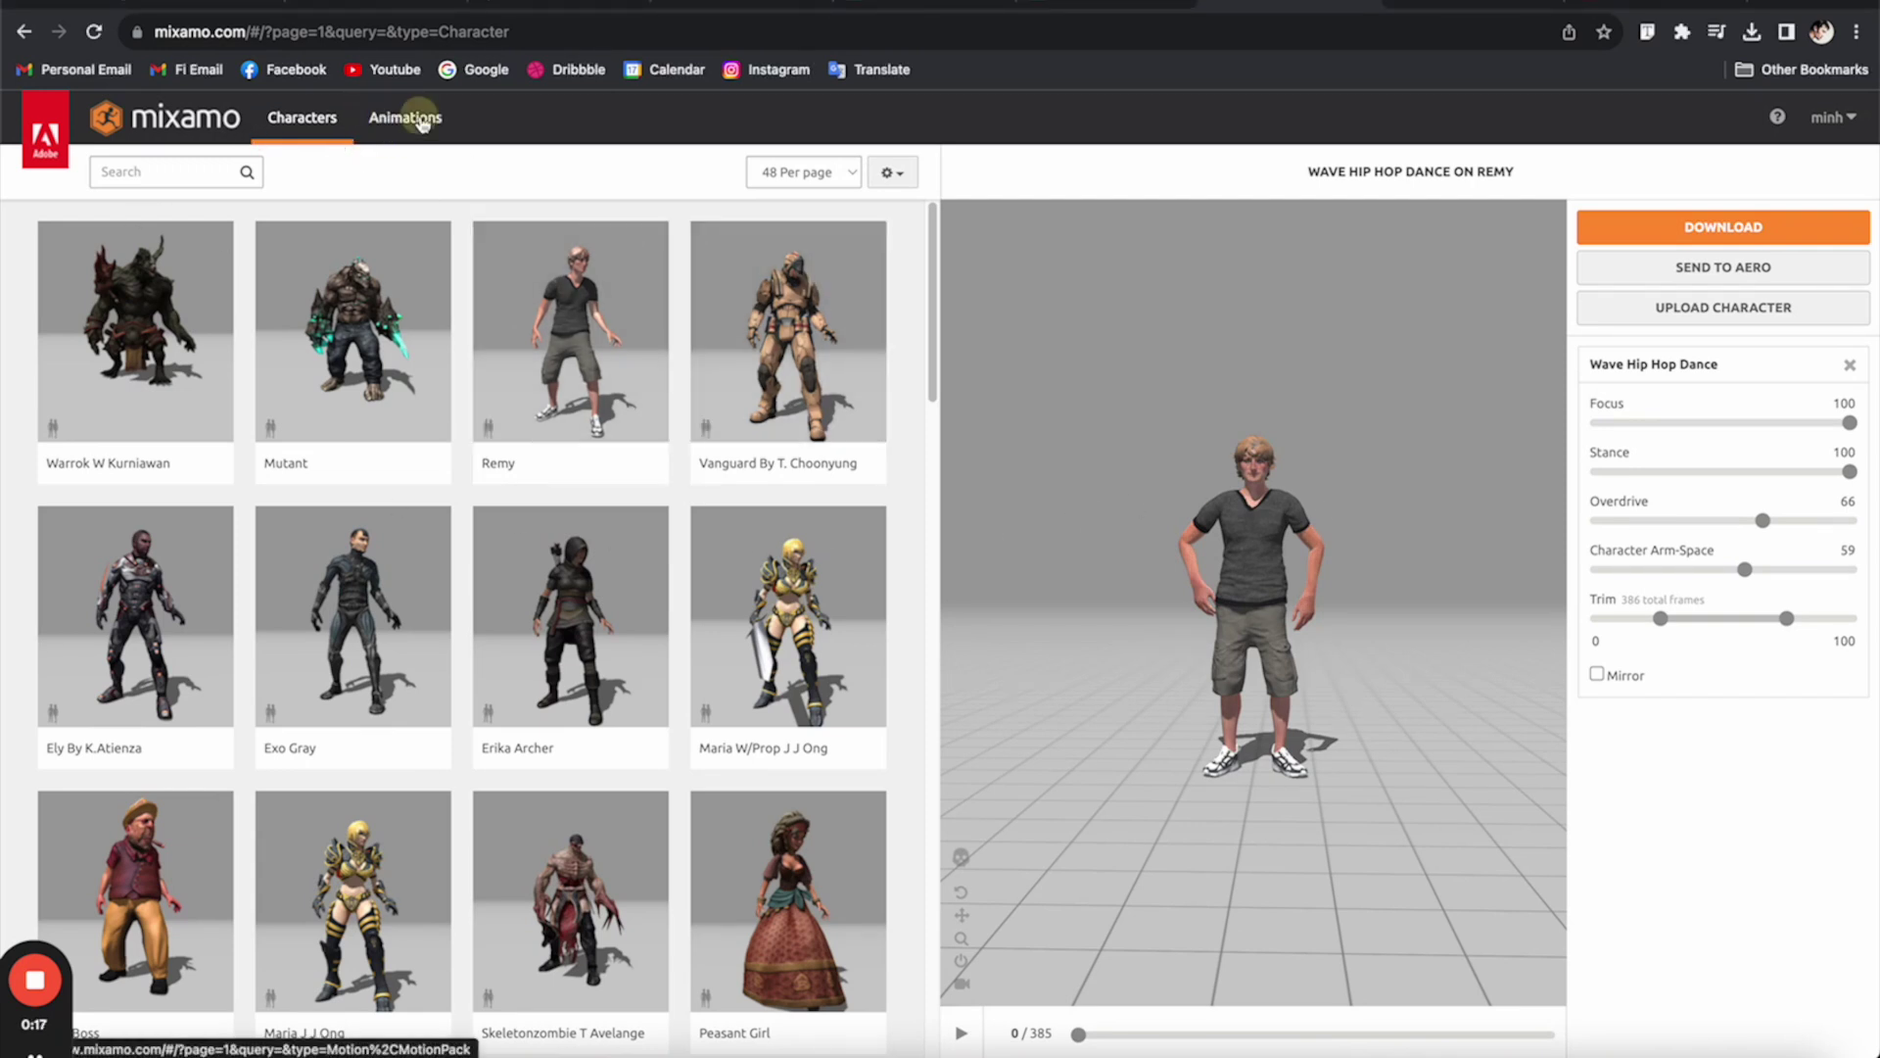
left_click(421, 119)
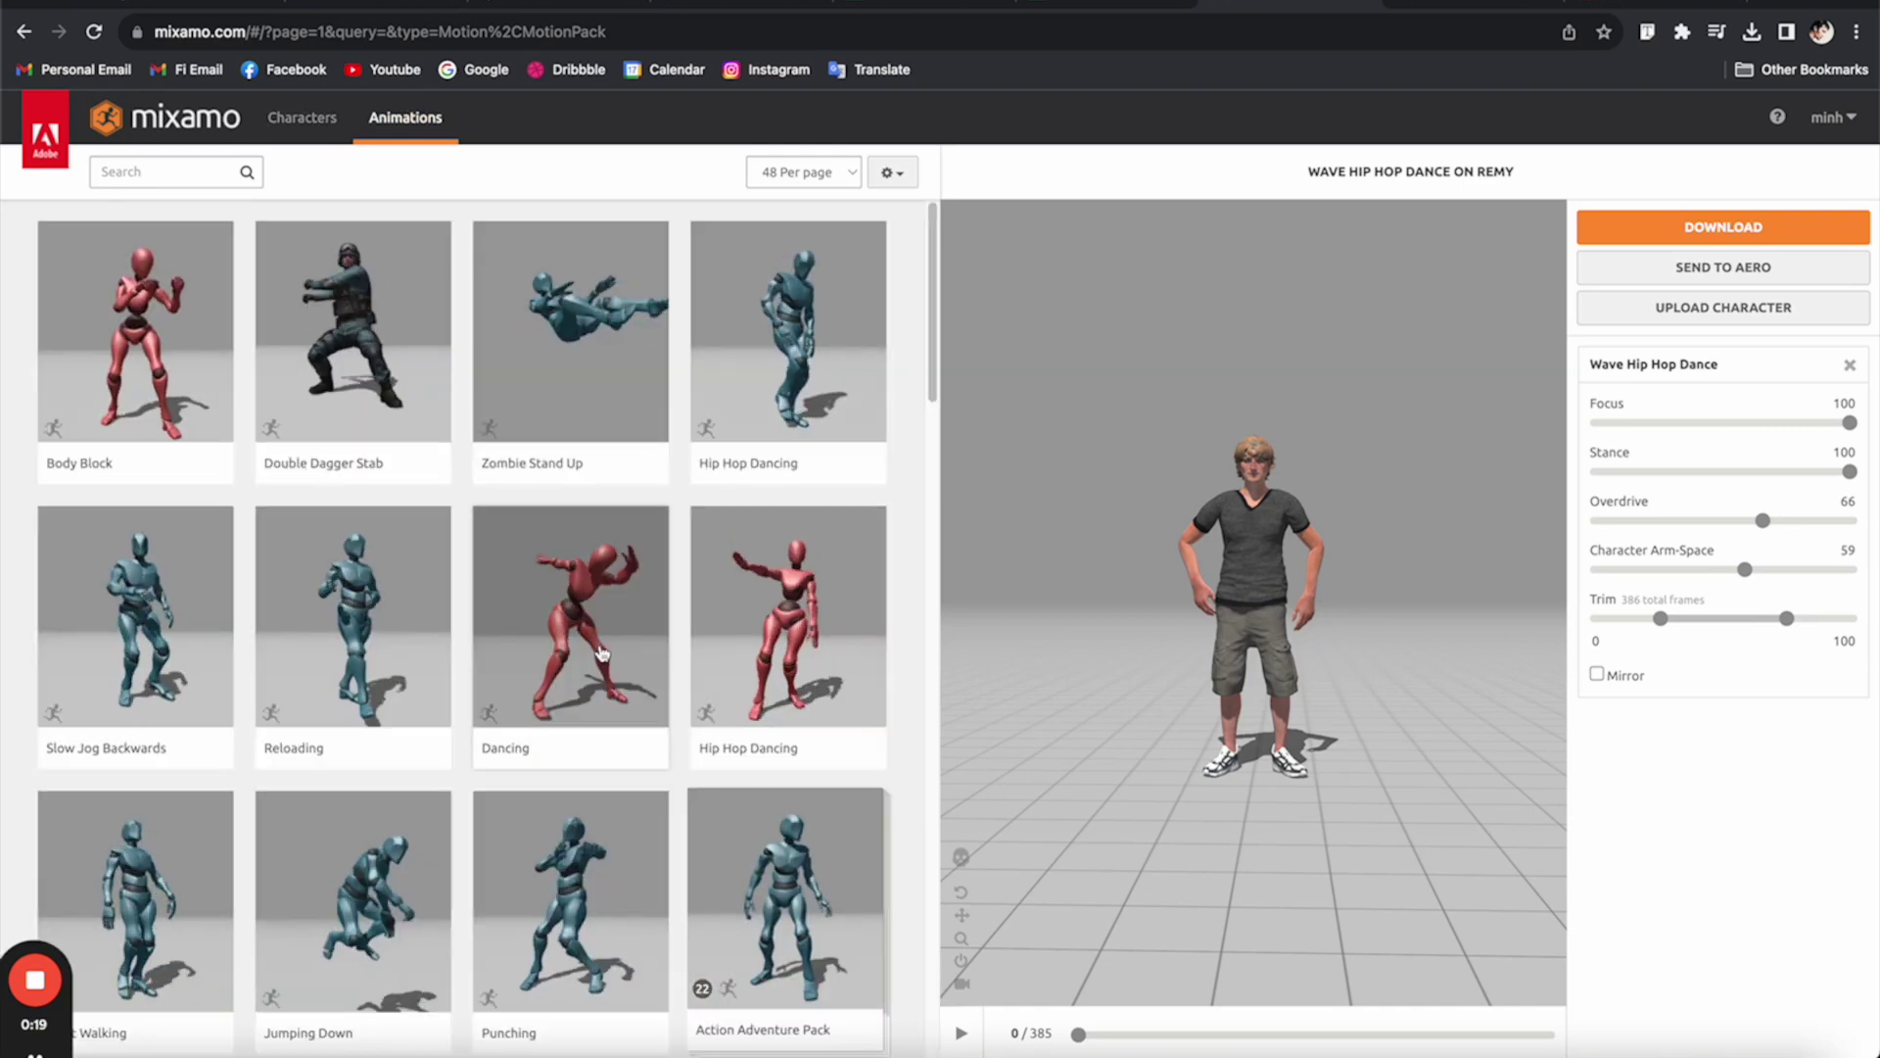
left_click(317, 118)
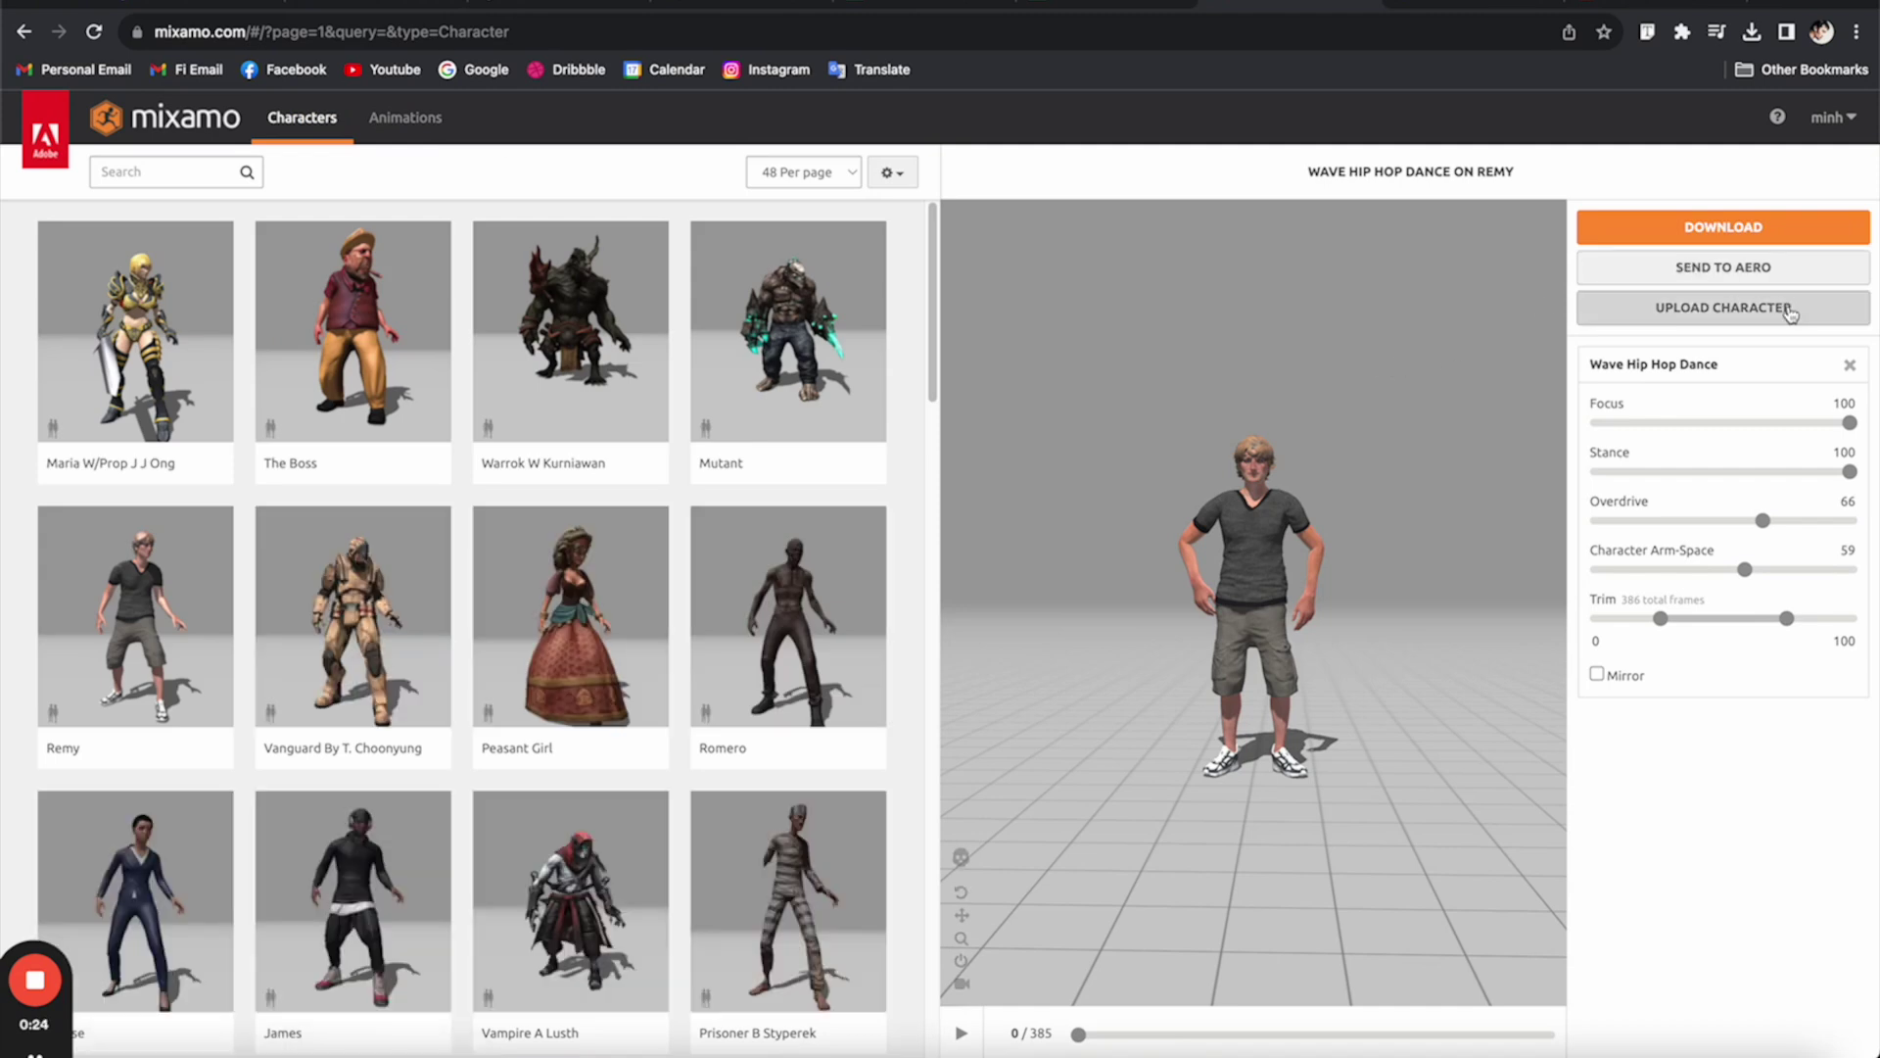
left_click(1790, 309)
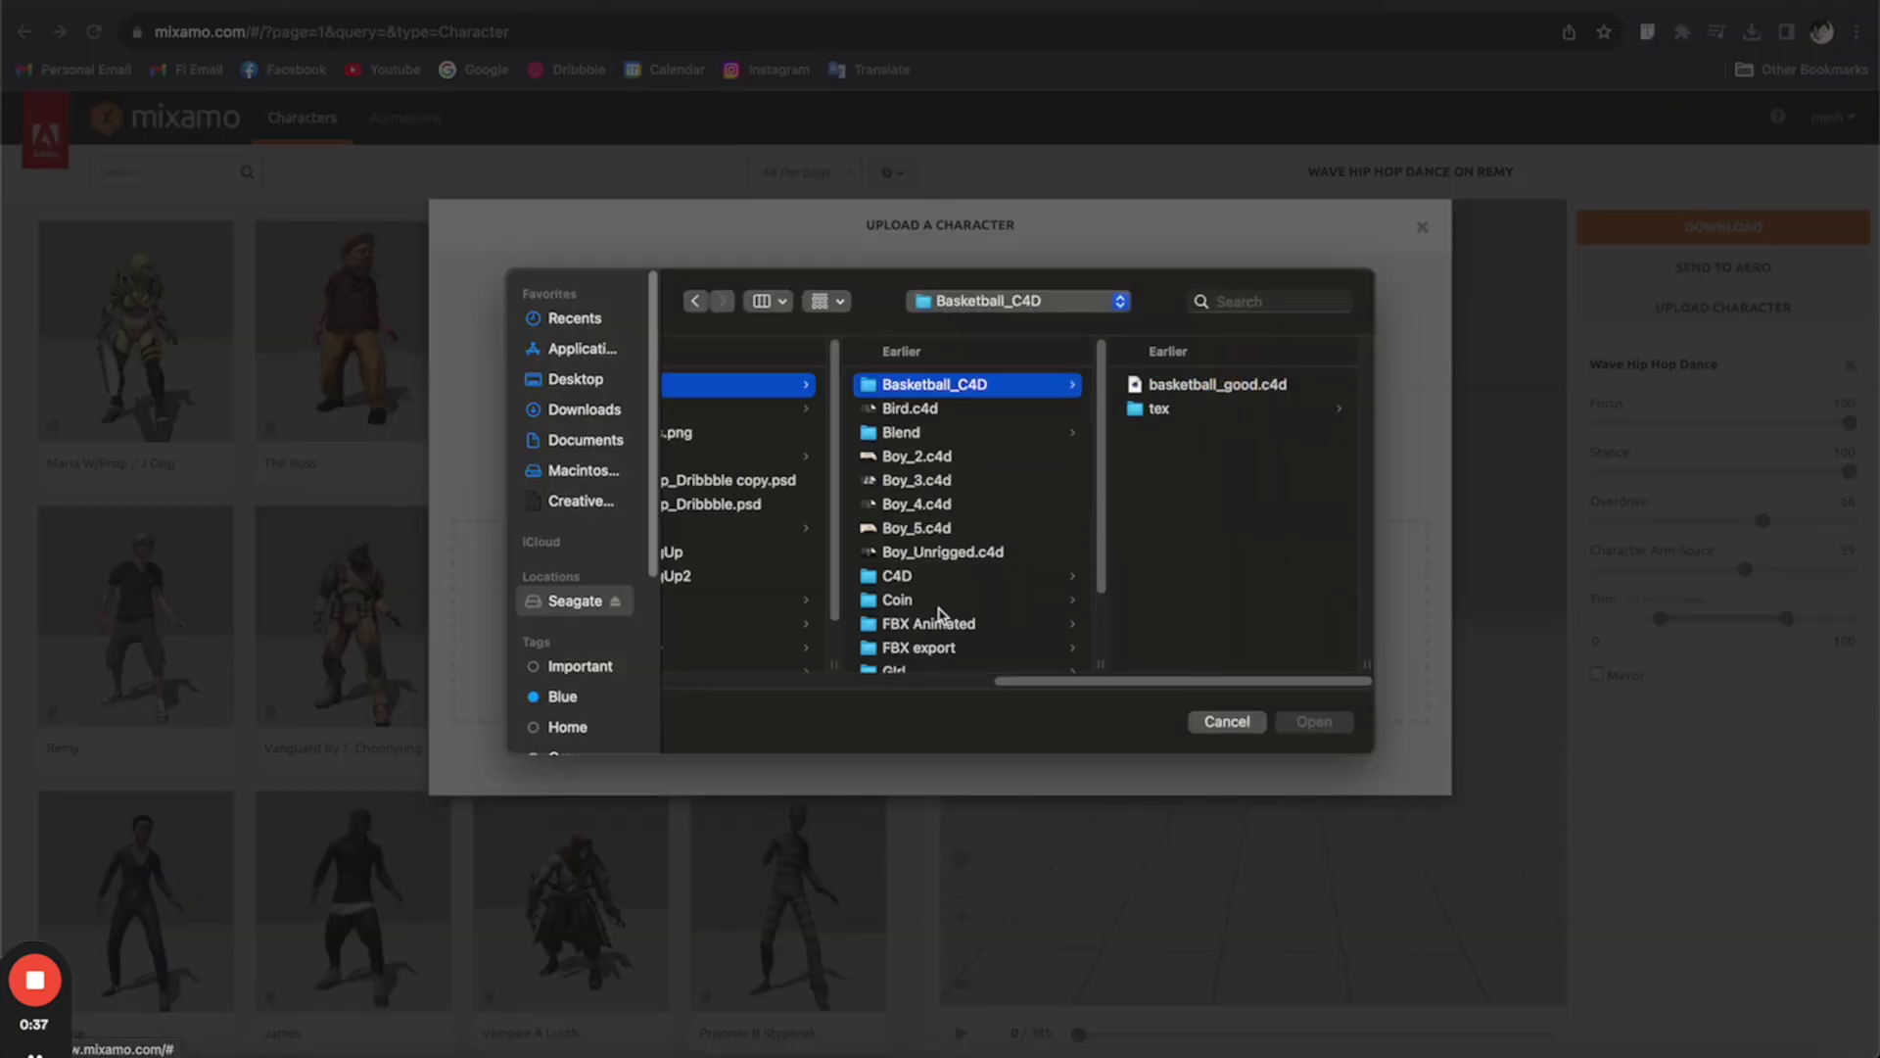
- Upload FBX export/Boy1_MixamoExport_5.fbx as the character and continue to marker placement
left_click(939, 623)
left_click(943, 647)
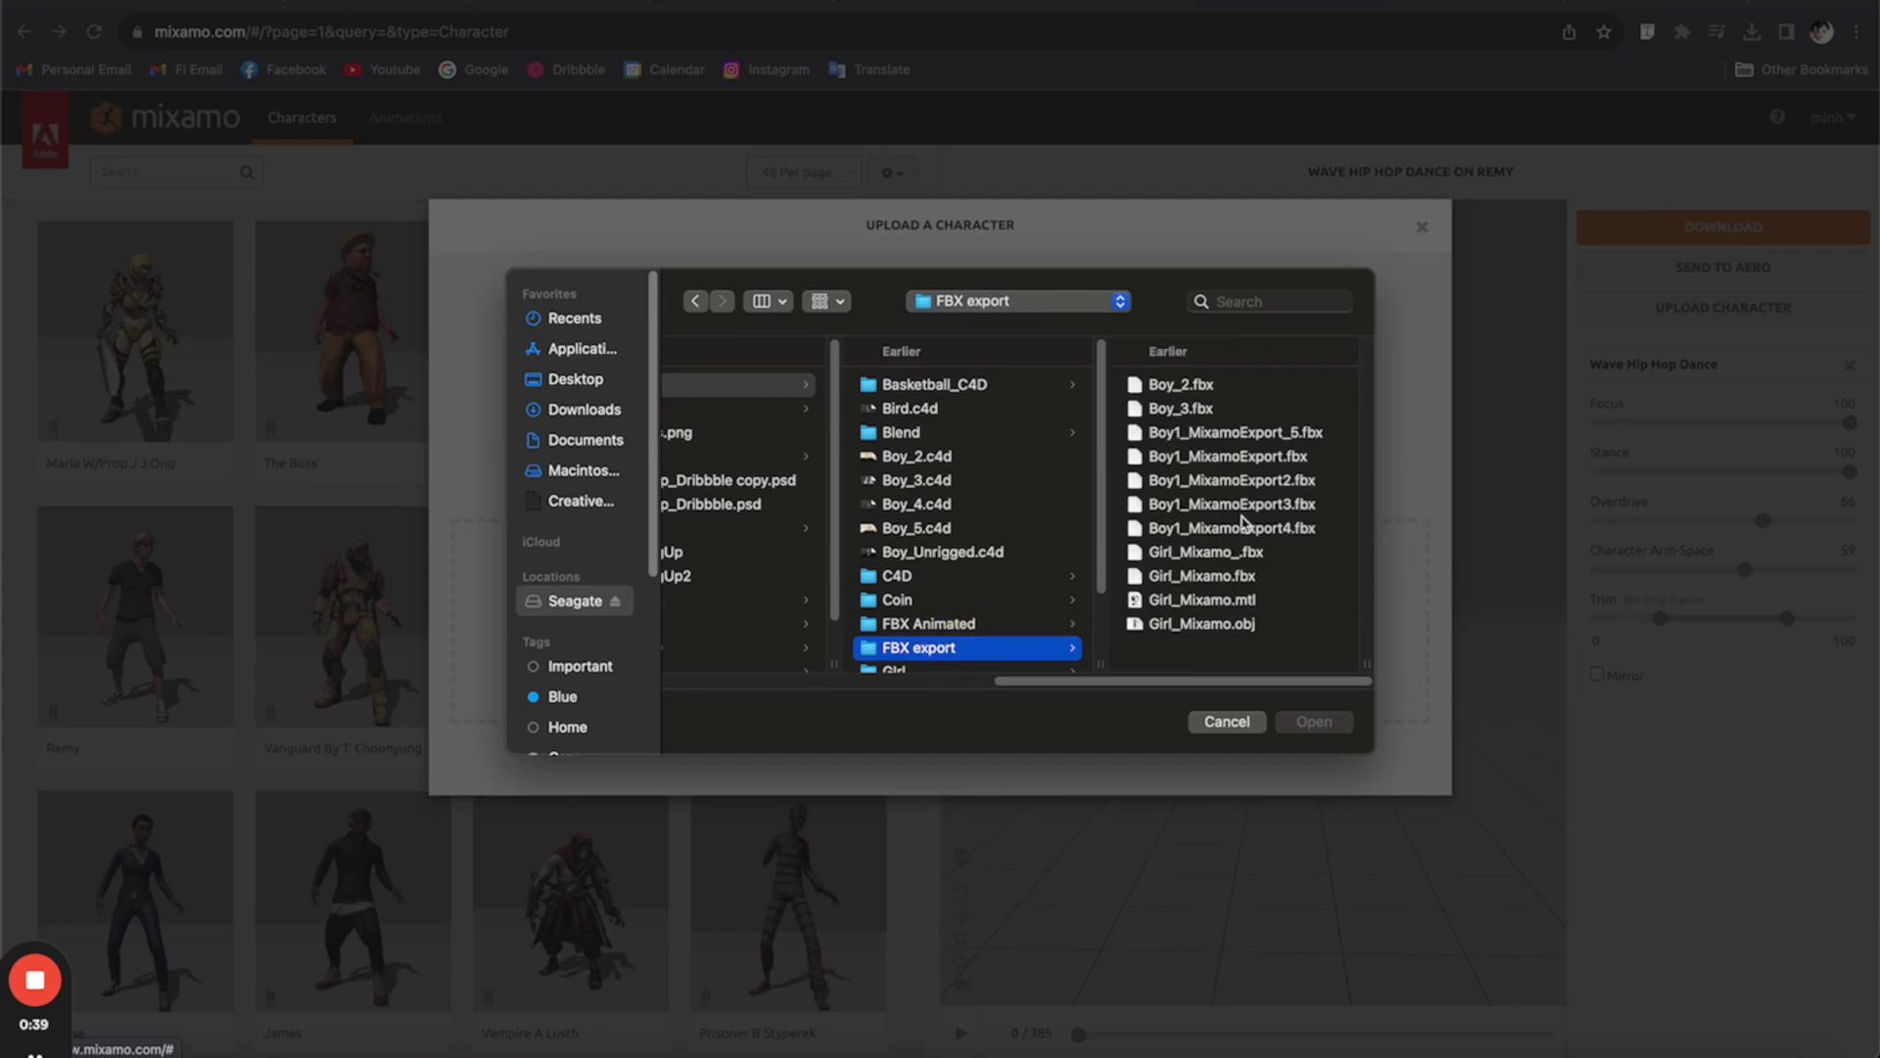
left_click(1246, 434)
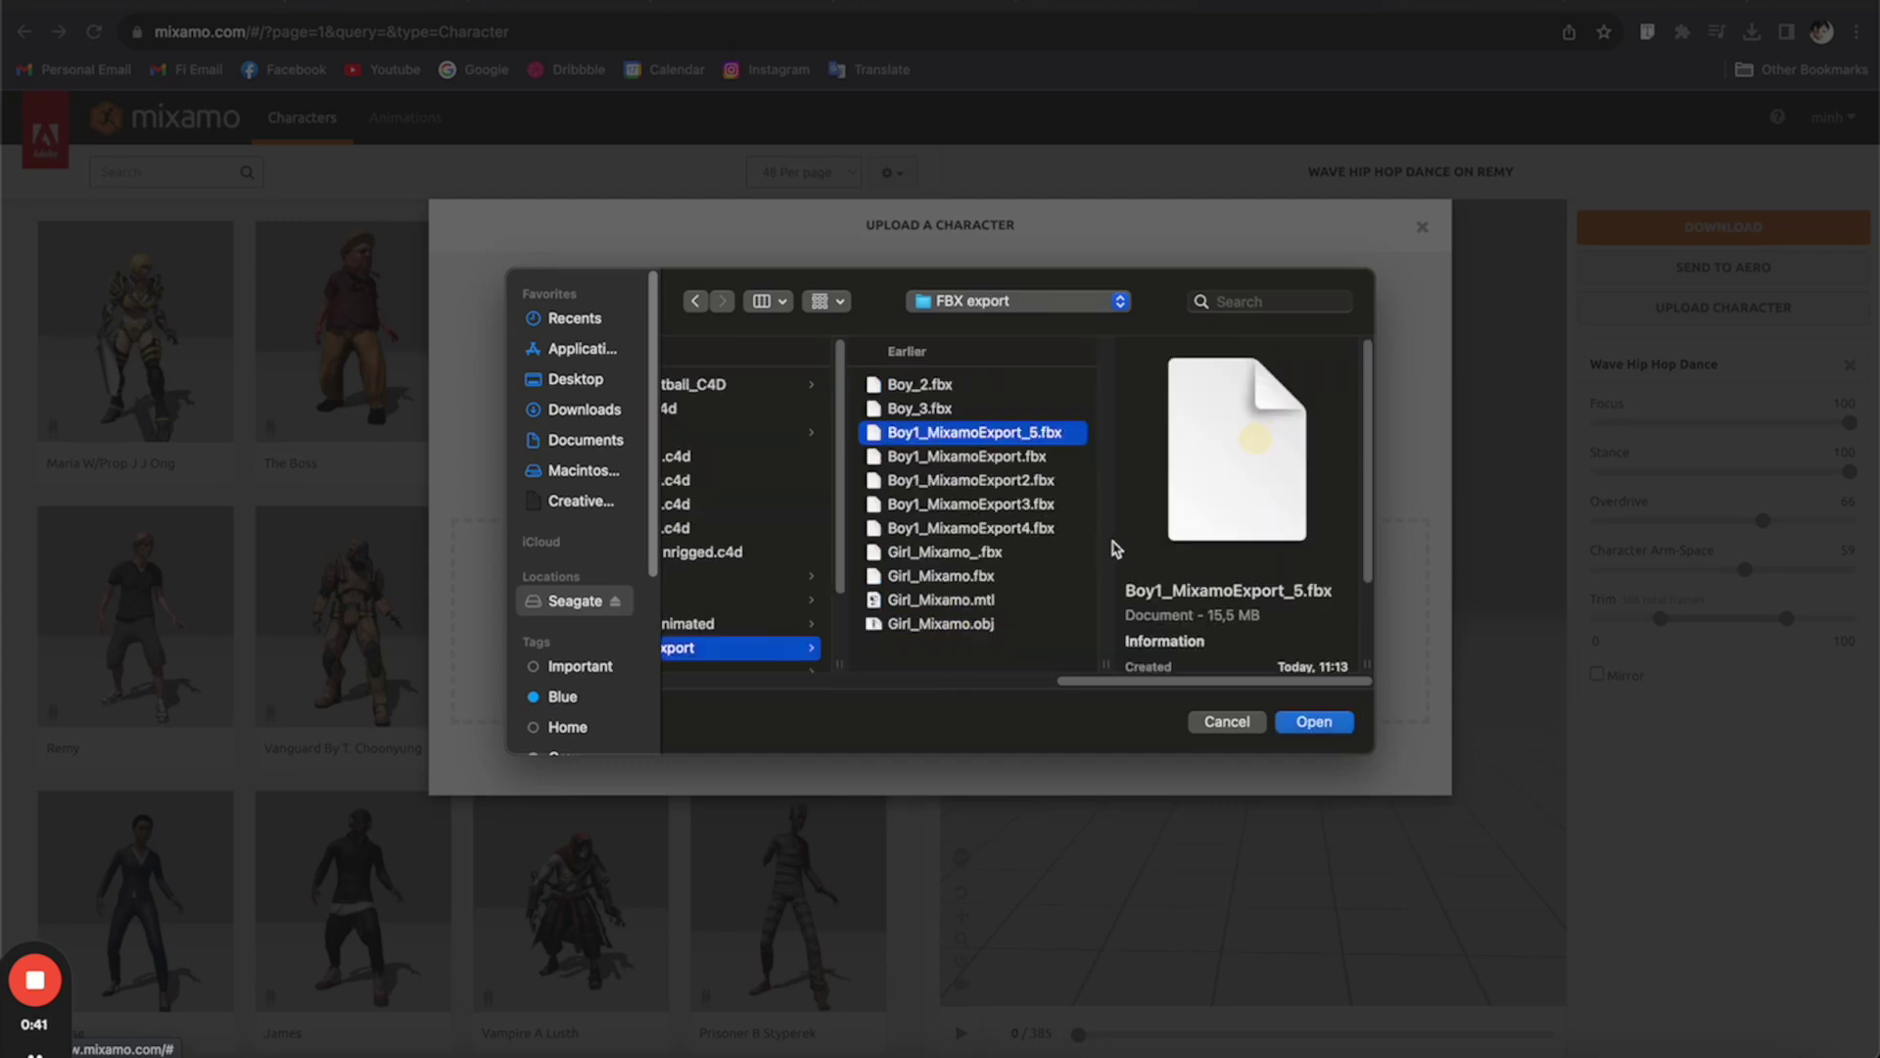
left_click(1314, 722)
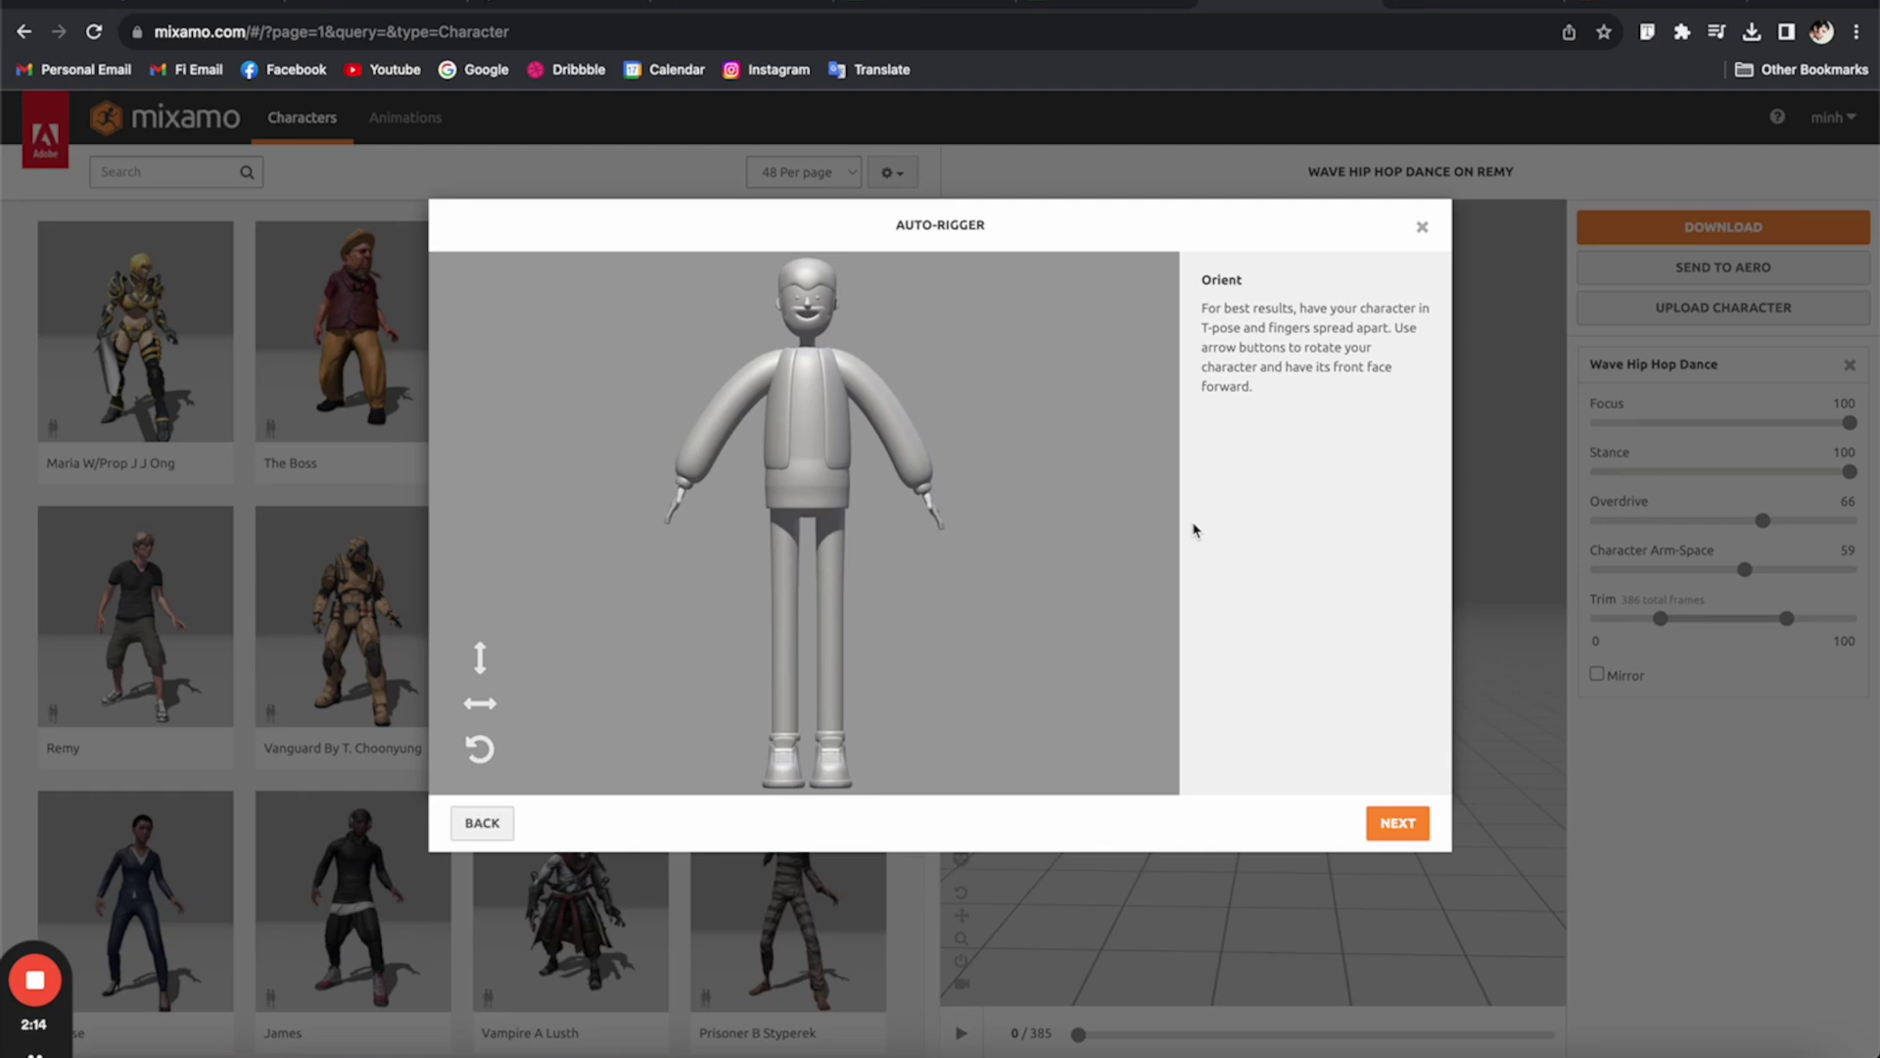
left_click(1398, 823)
- Place the chin, wrist, elbow, knee and groin markers with Use Symmetry off, then auto-rig
left_click_drag(549, 524, 804, 333)
left_click_drag(548, 578, 686, 480)
left_click_drag(549, 633, 720, 414)
left_click_drag(549, 686, 786, 627)
left_click_drag(548, 740, 807, 516)
left_click(735, 821)
left_click_drag(826, 620, 831, 620)
left_click_drag(928, 490, 924, 487)
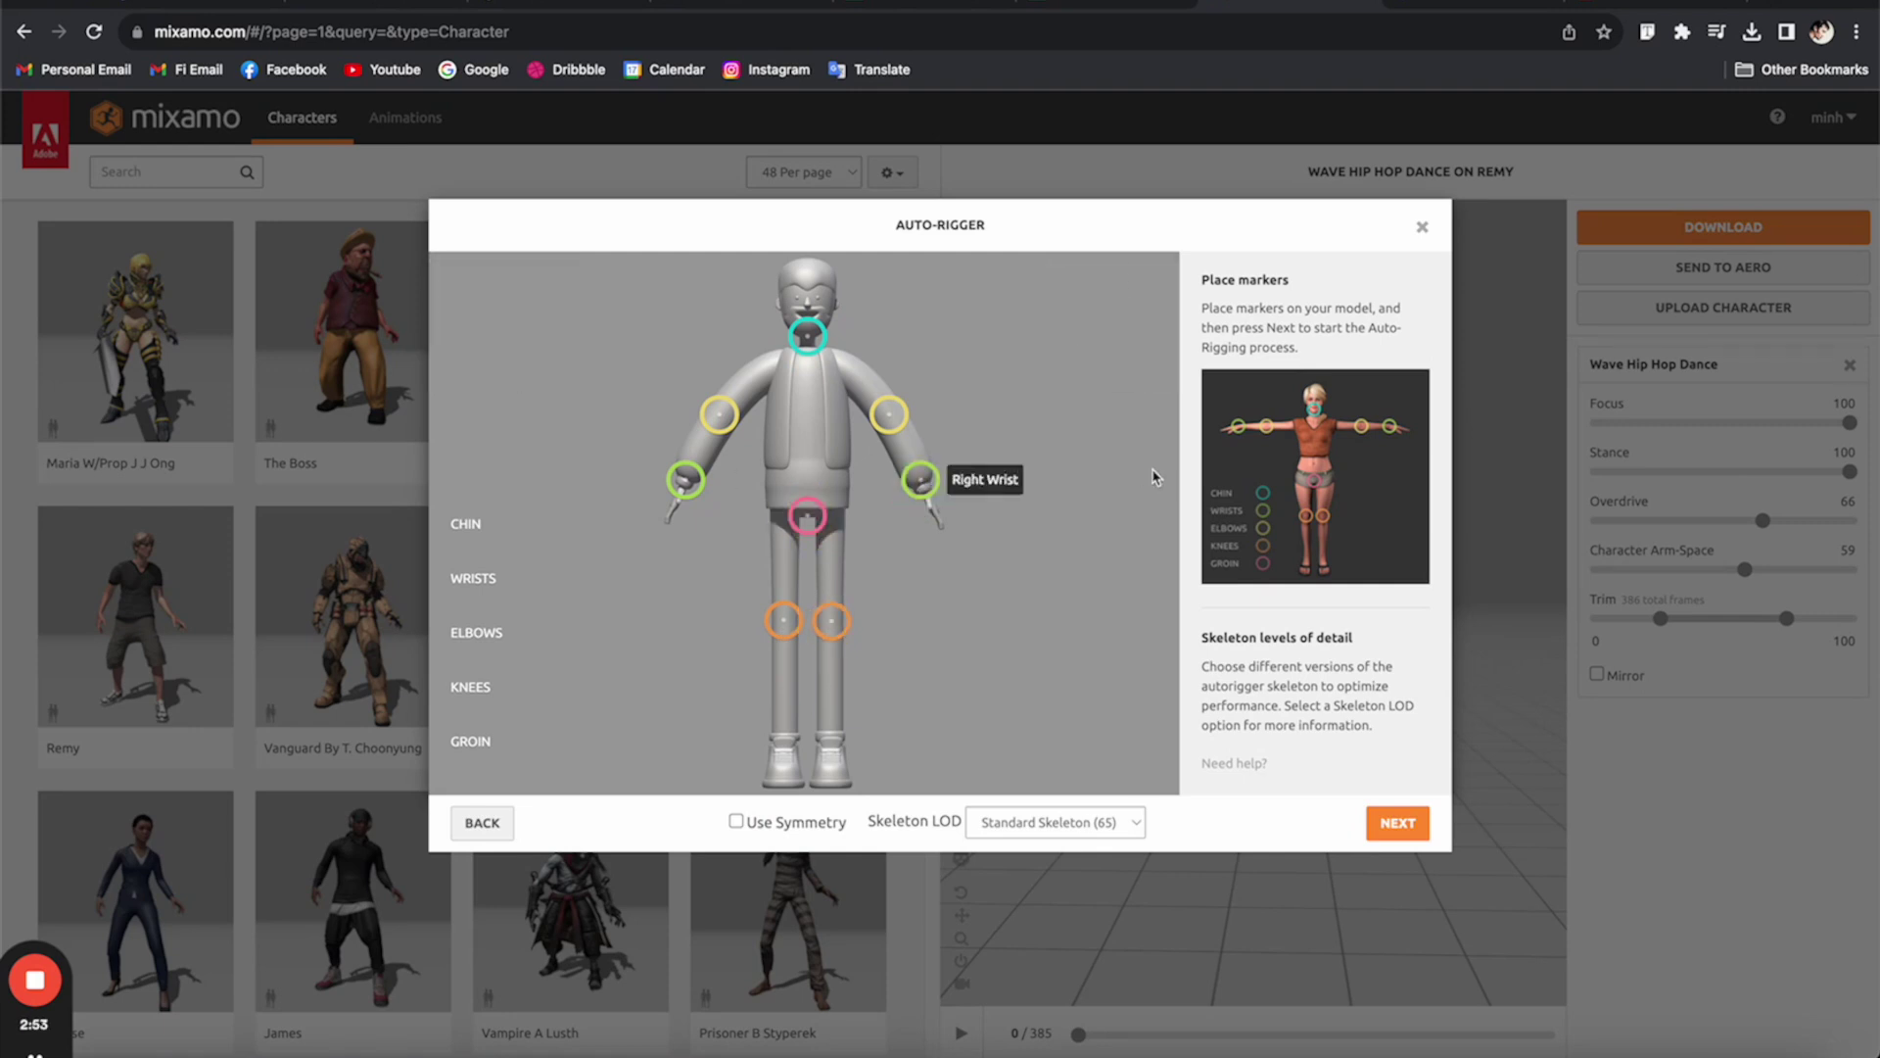
left_click(1415, 821)
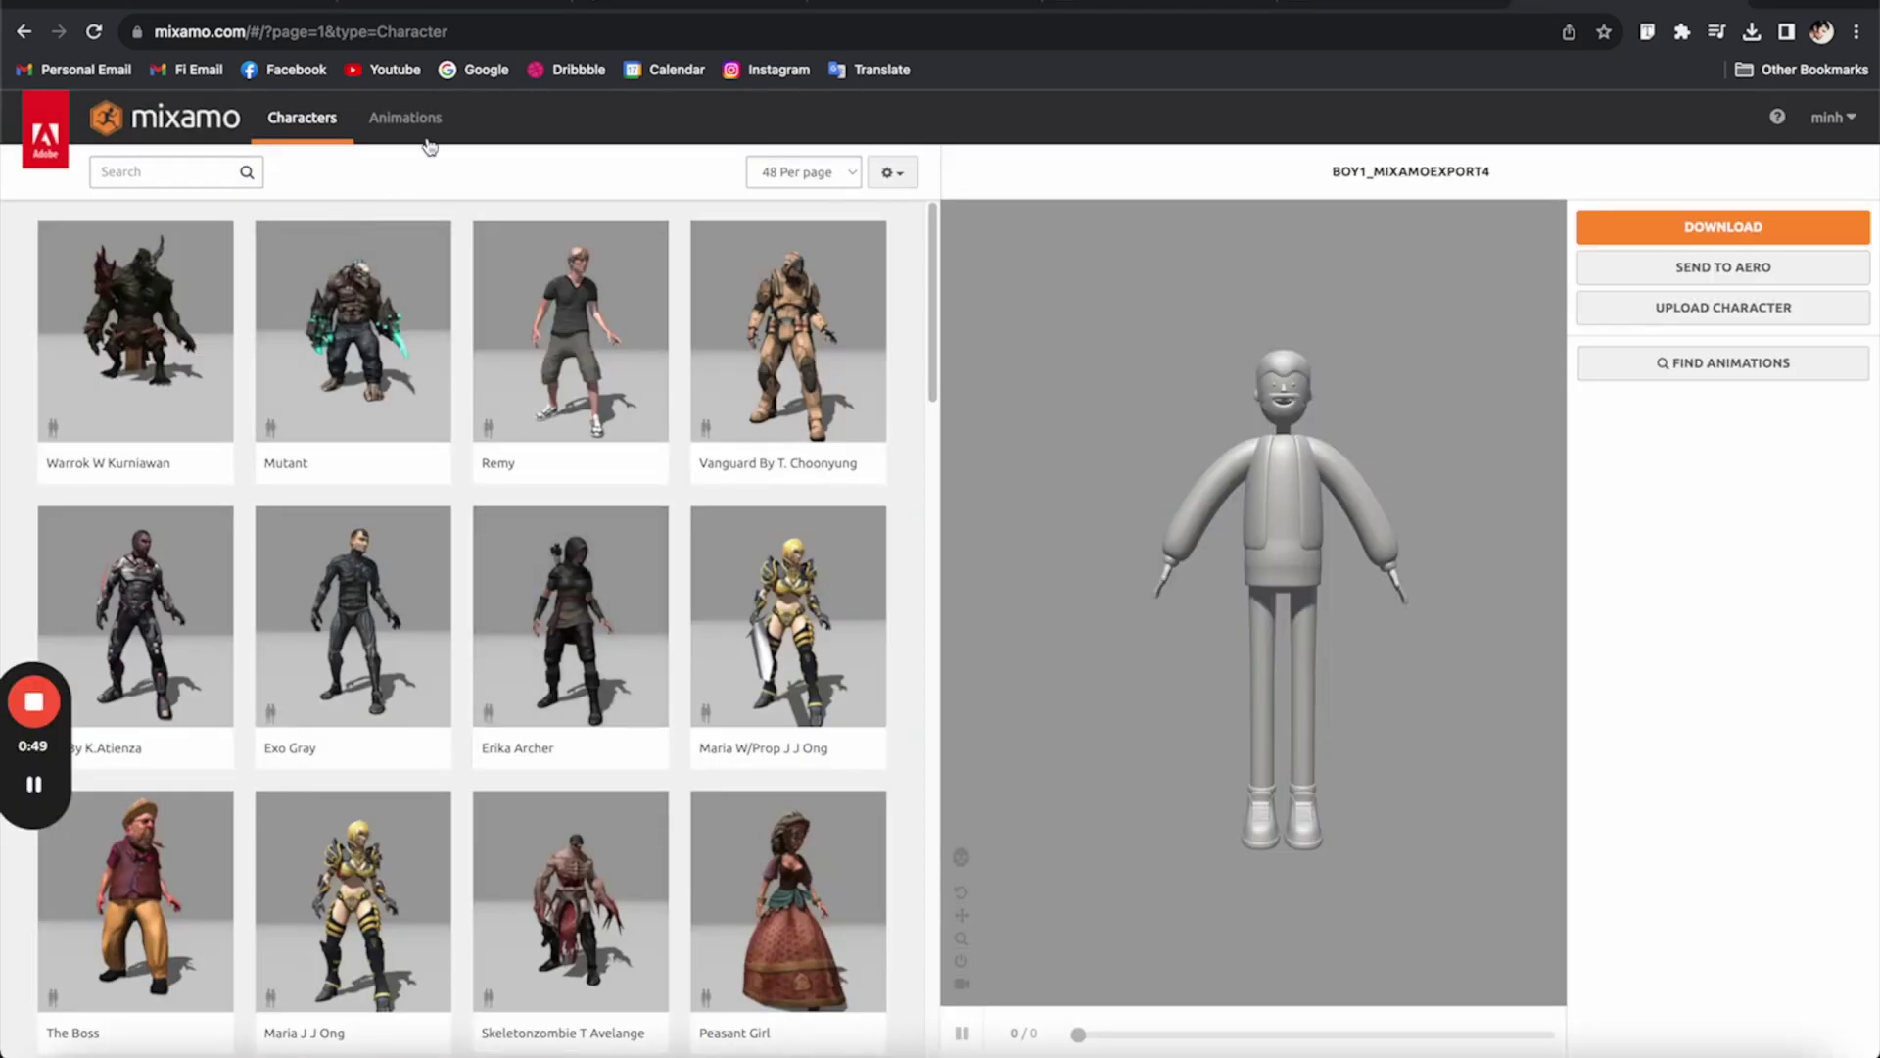
- Search Mixamo animations for hip hop, preview the uprock dance on the character and download it
left_click(416, 124)
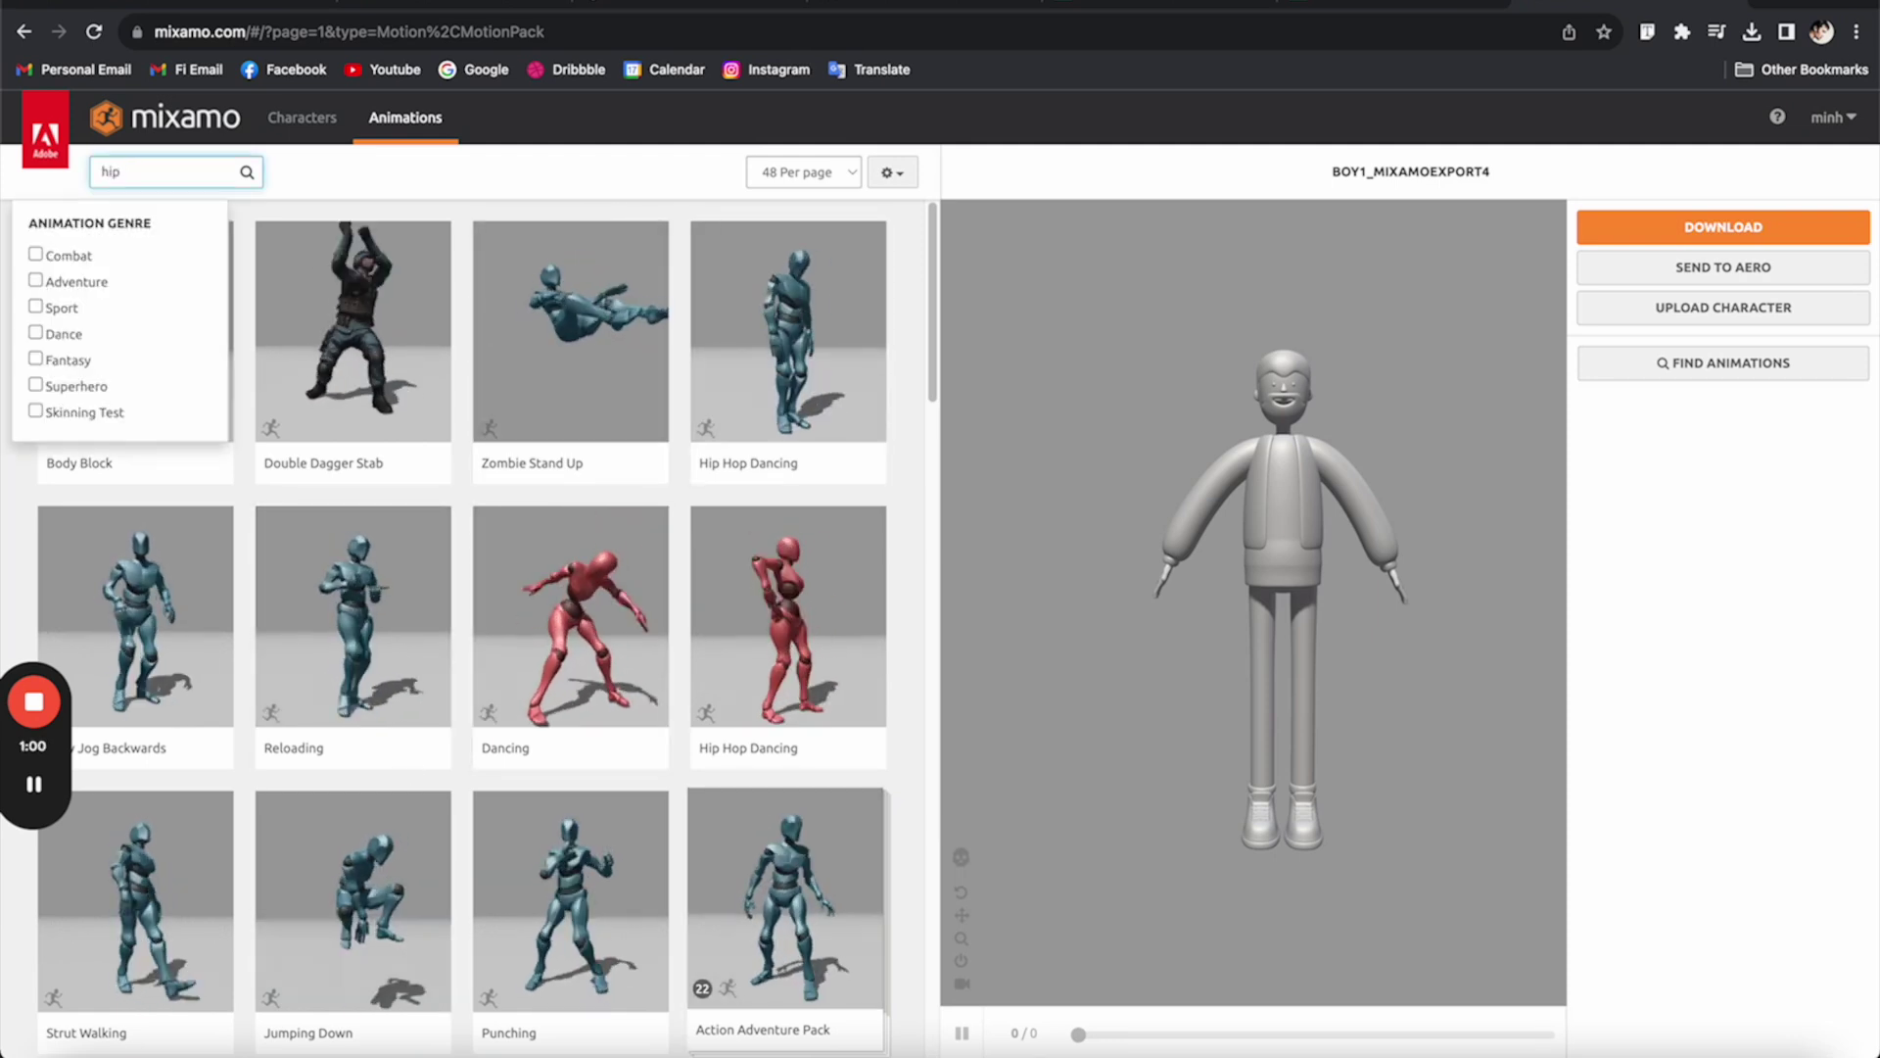
type("hop")
key("Return")
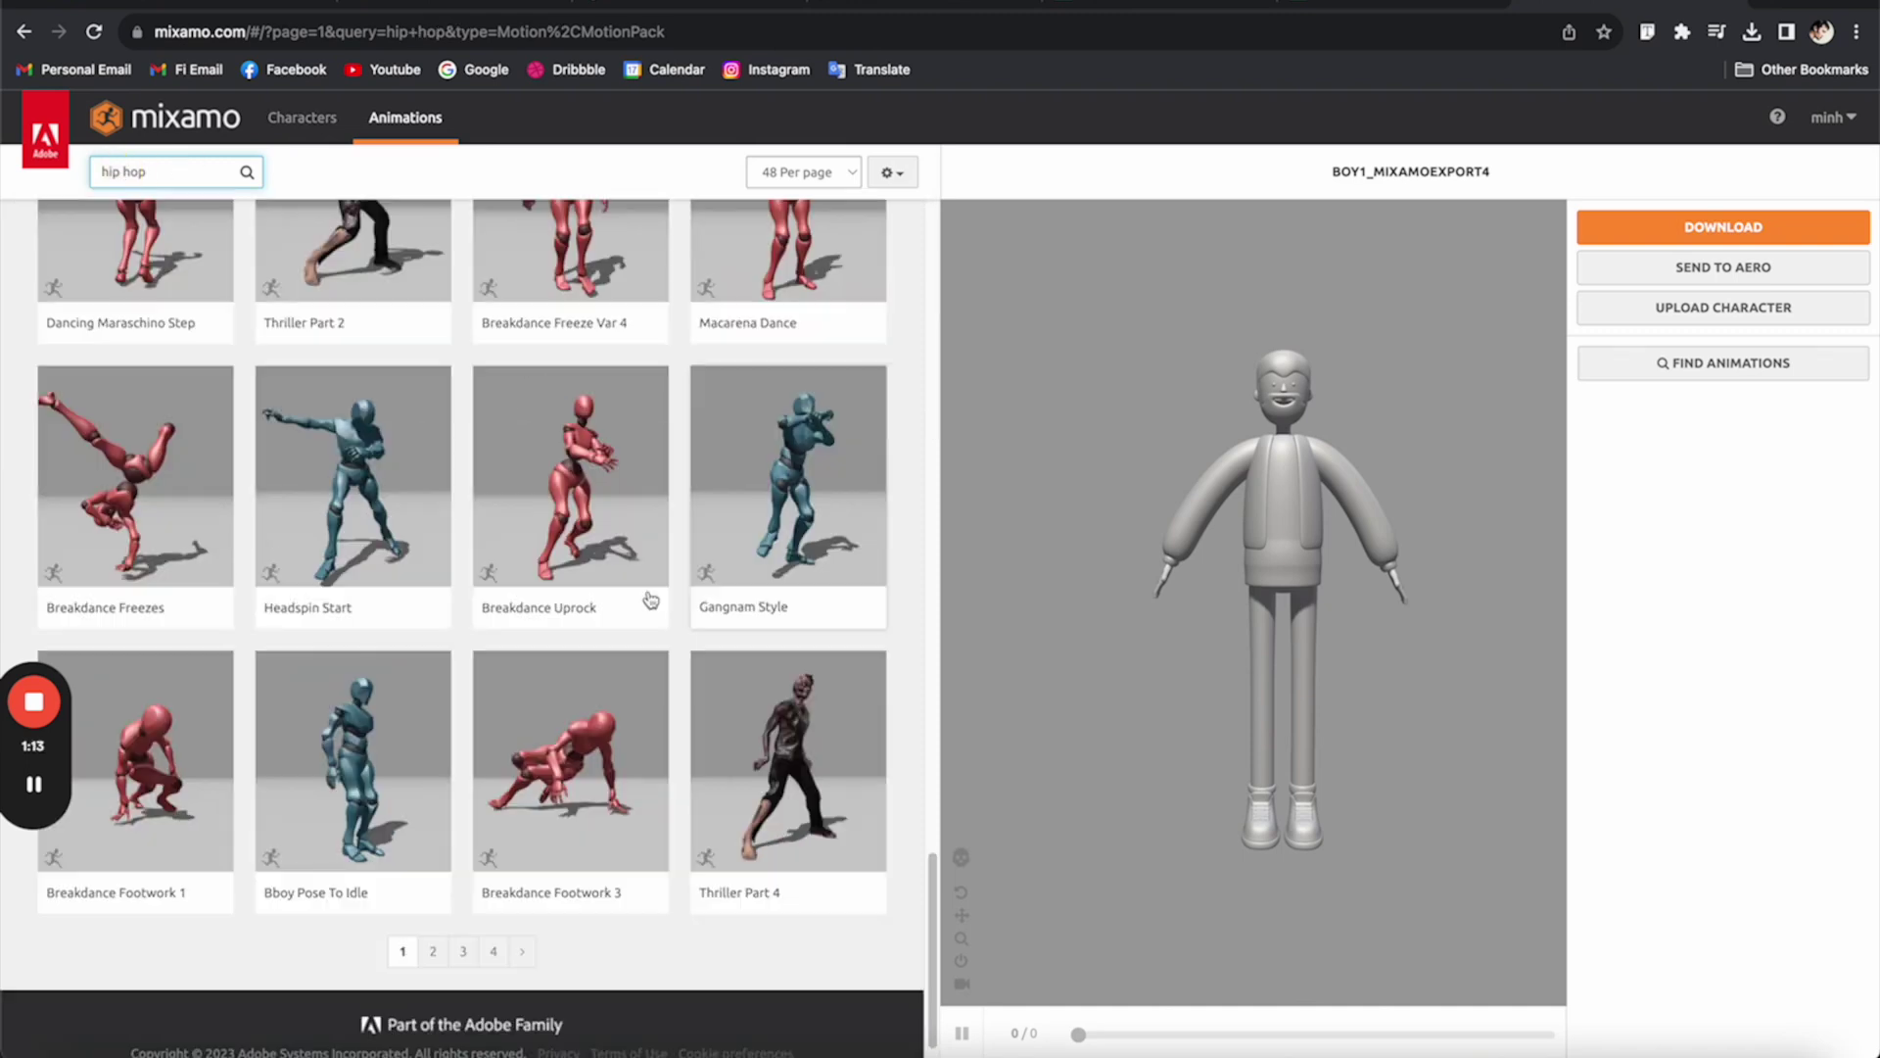
left_click(546, 525)
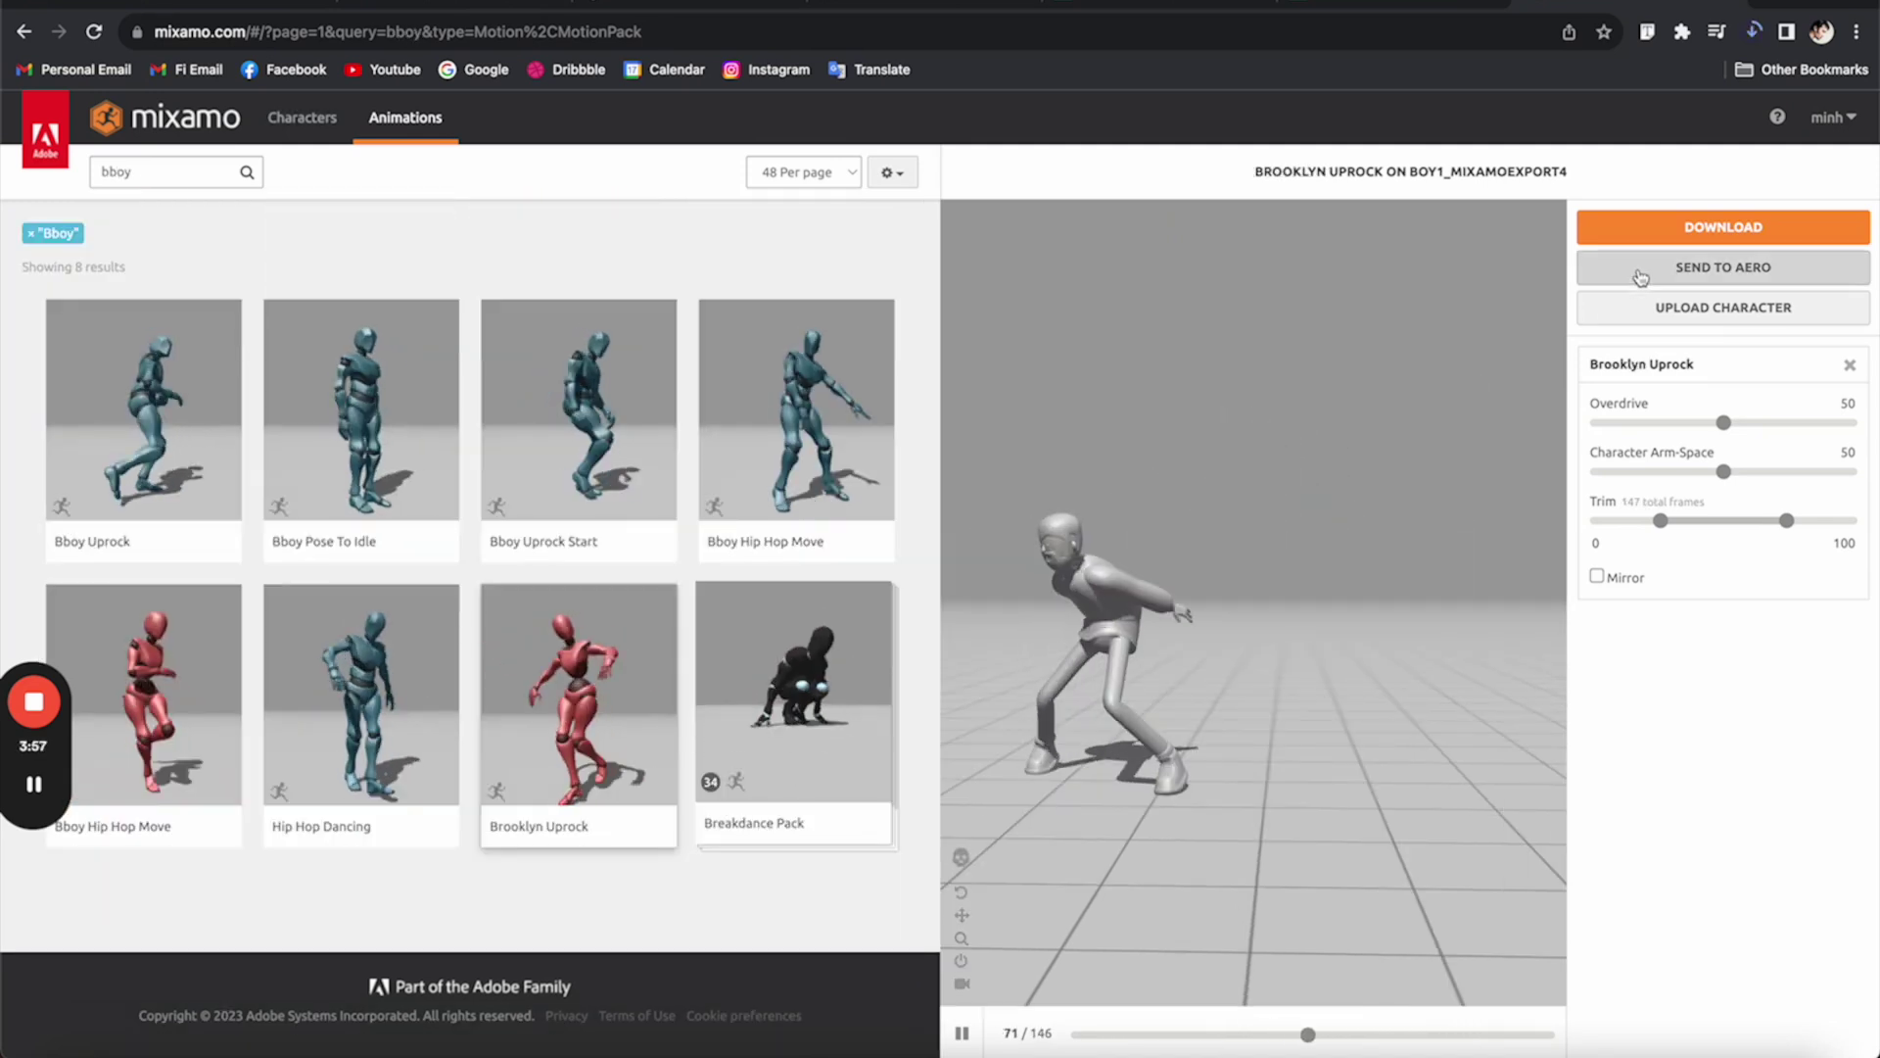
left_click(1678, 235)
left_click(1269, 476)
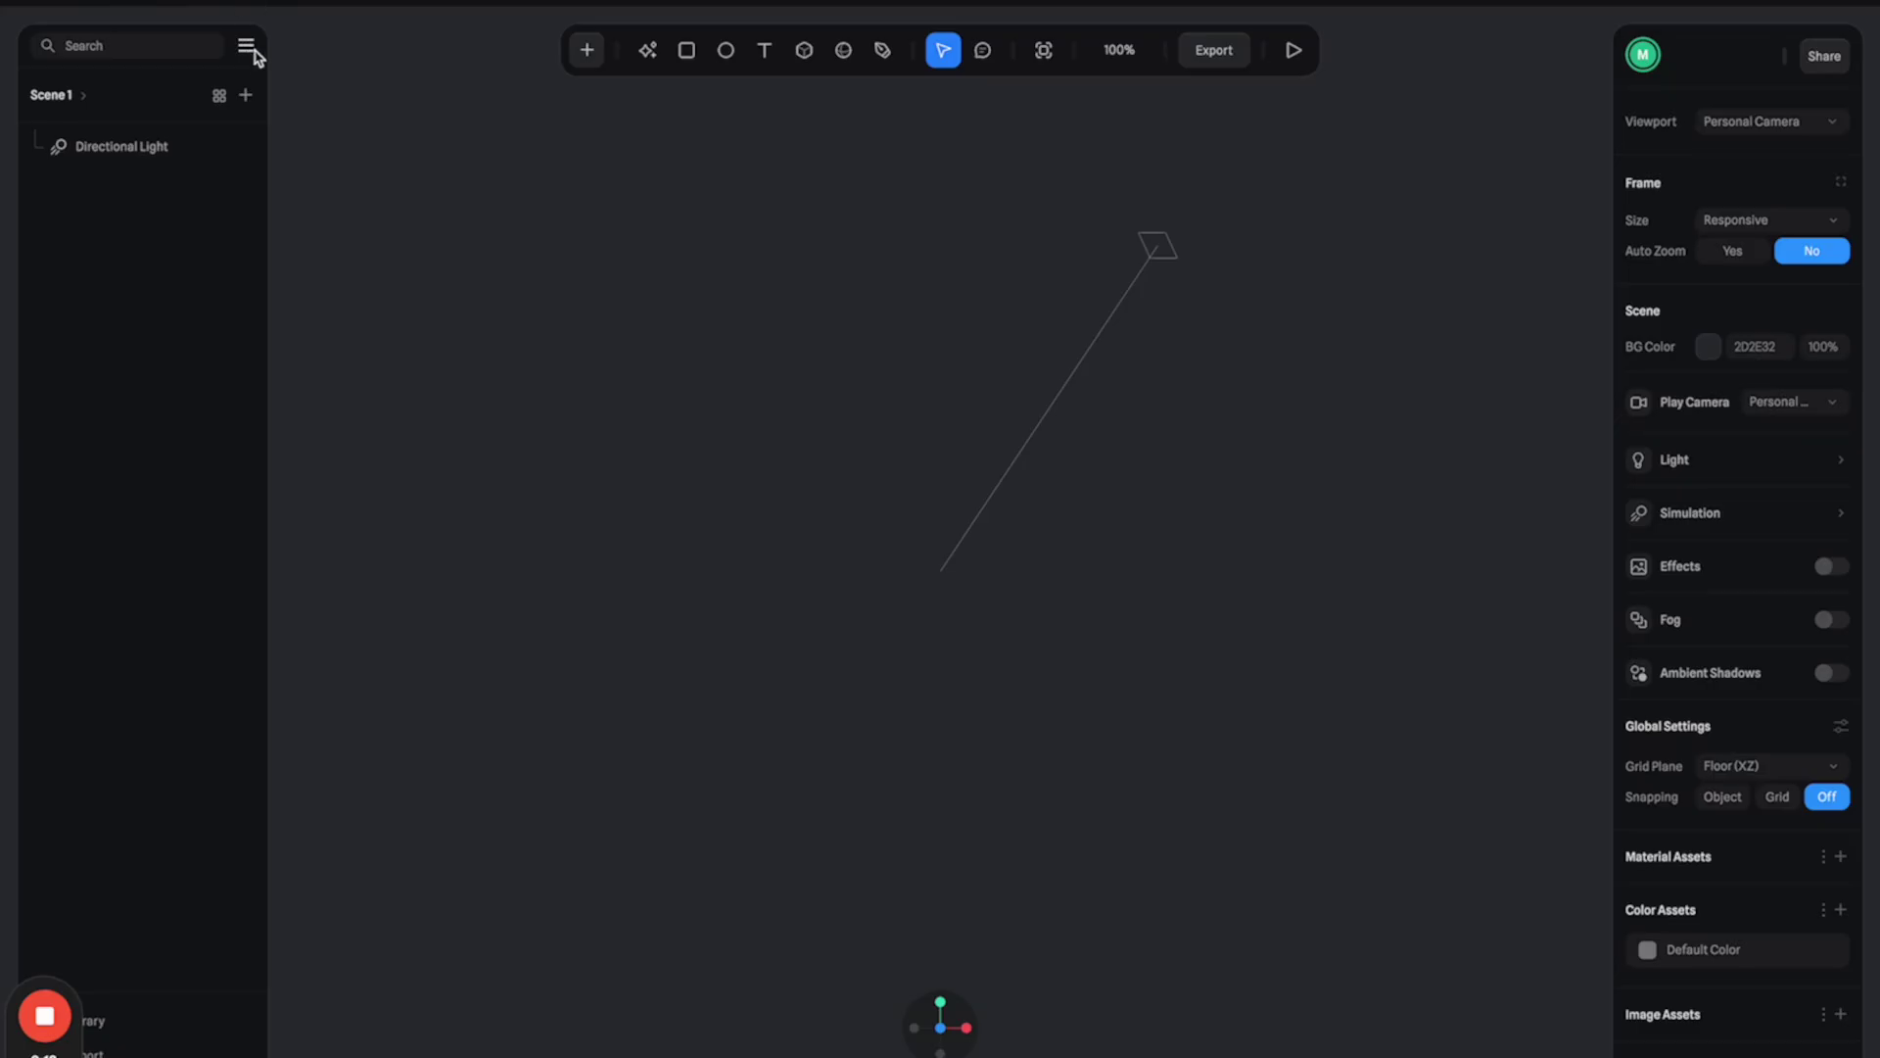
- Import 1 Bboy Hip Hop Move.fbx into Spline through Open / Import > 3D Model
left_click(247, 47)
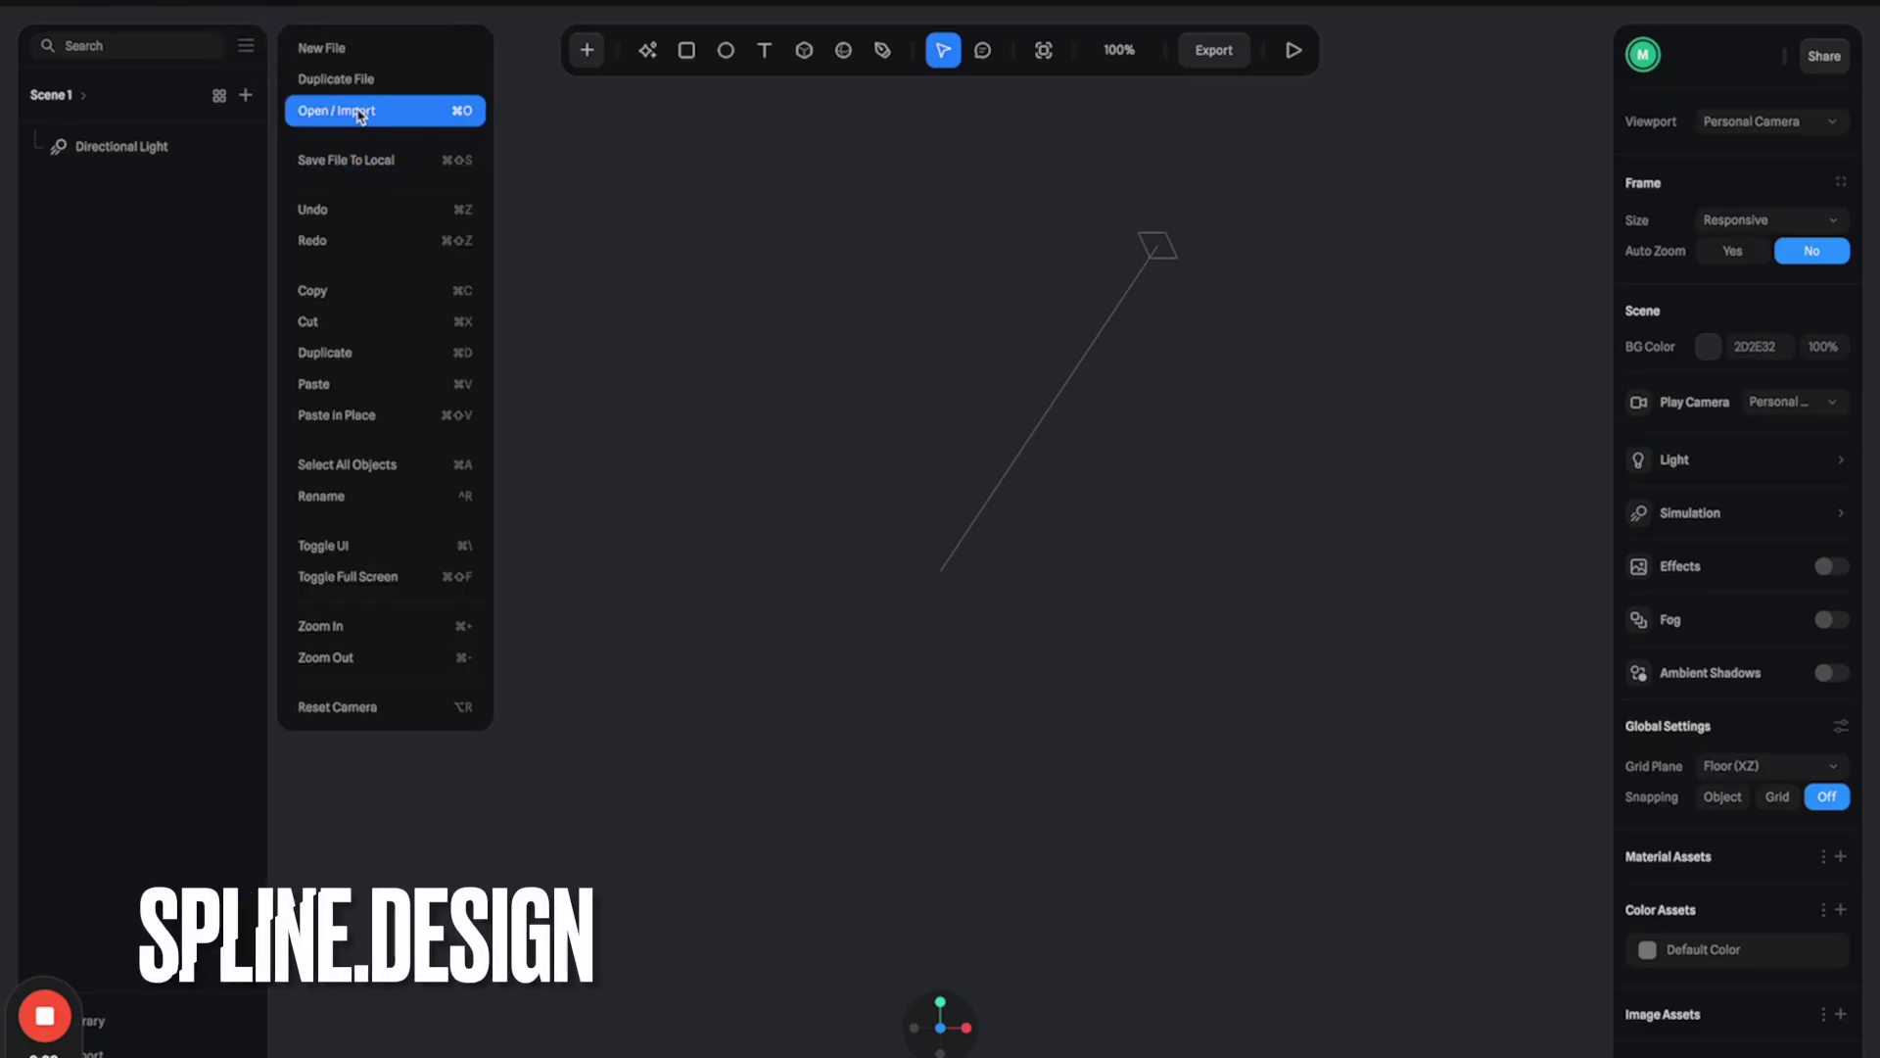
left_click(410, 114)
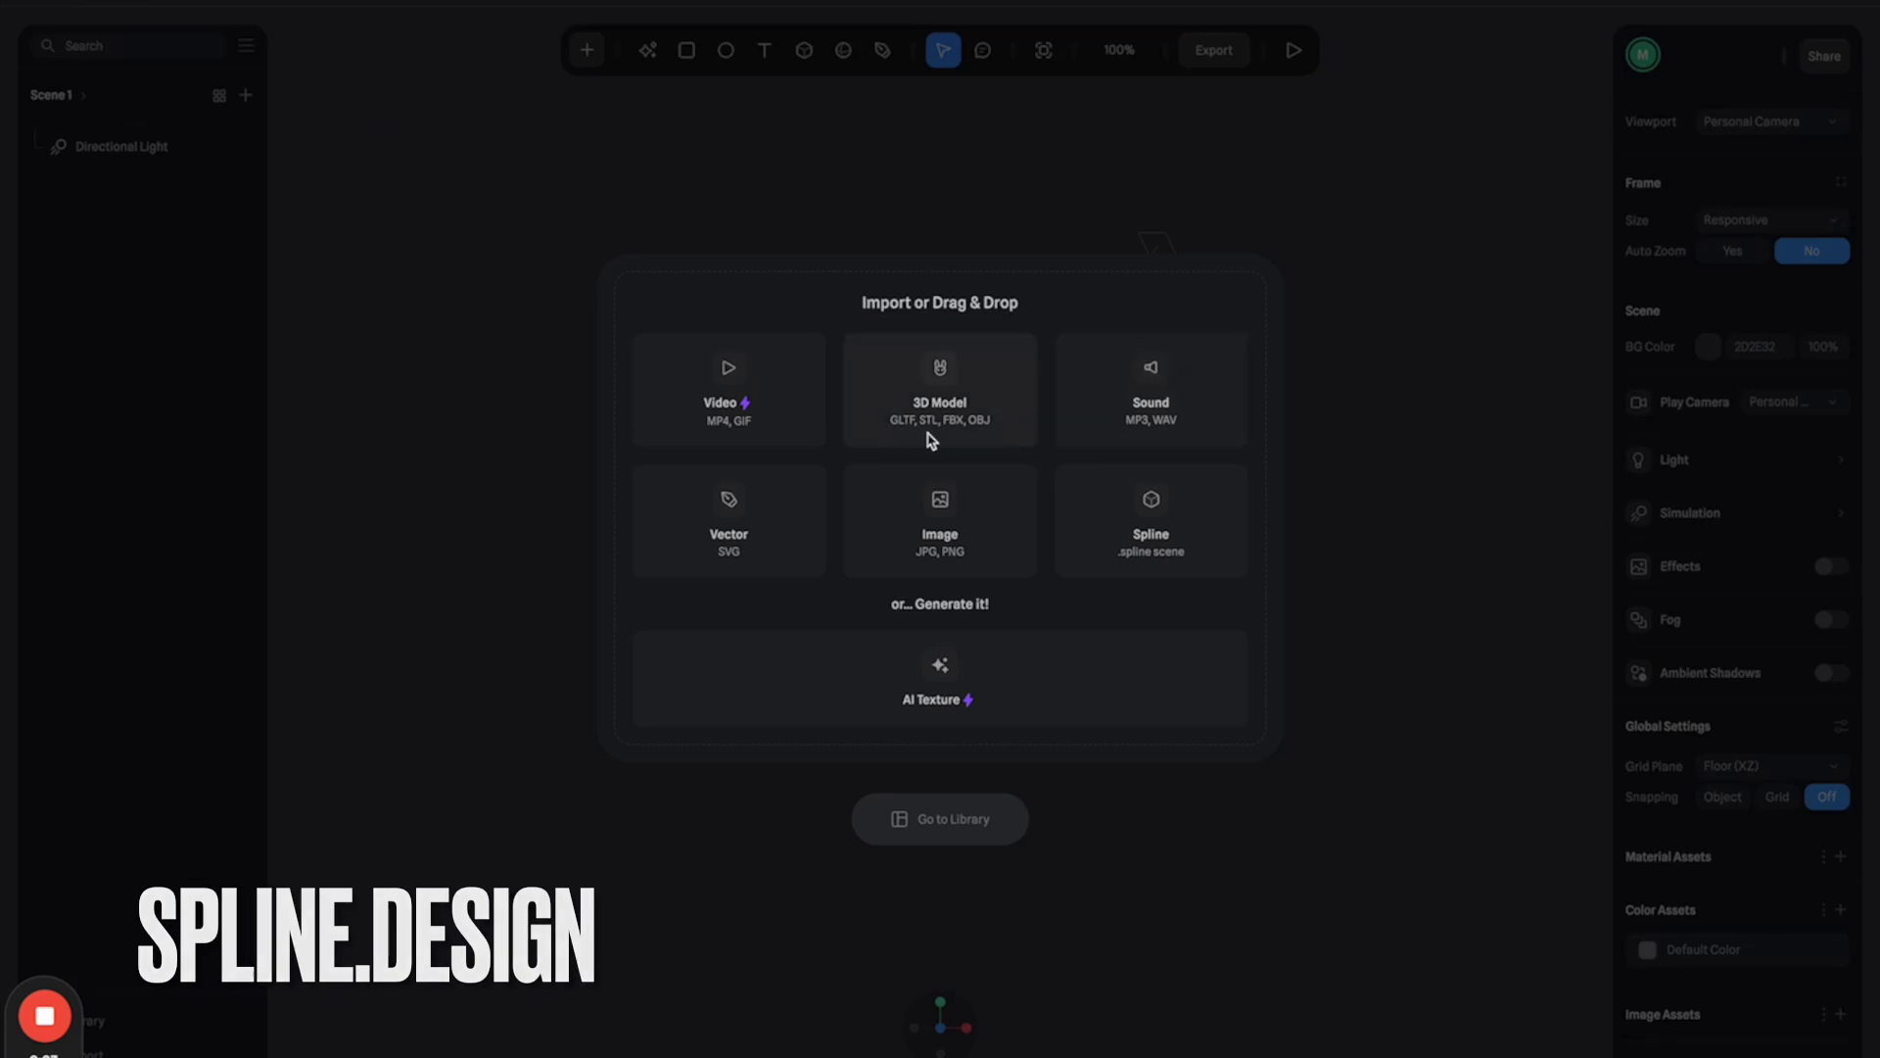
left_click(967, 425)
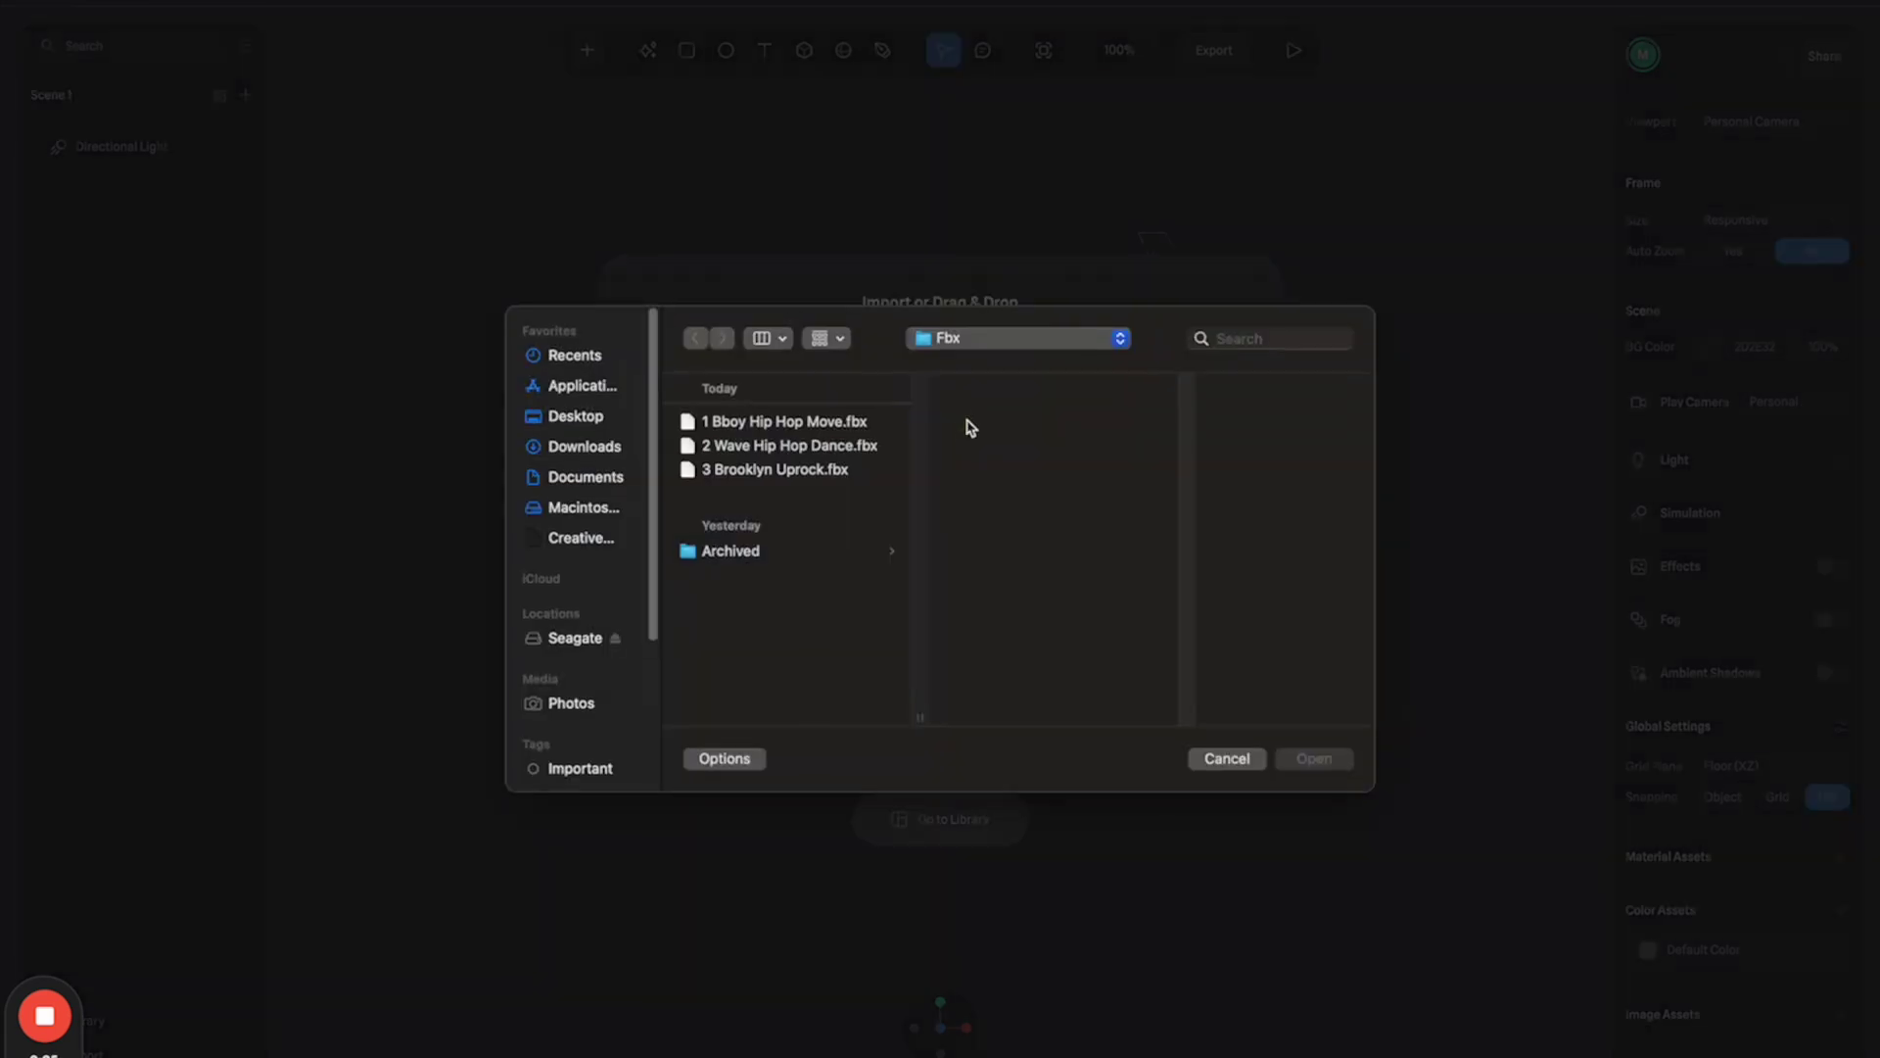
left_click(765, 429)
left_click(1340, 764)
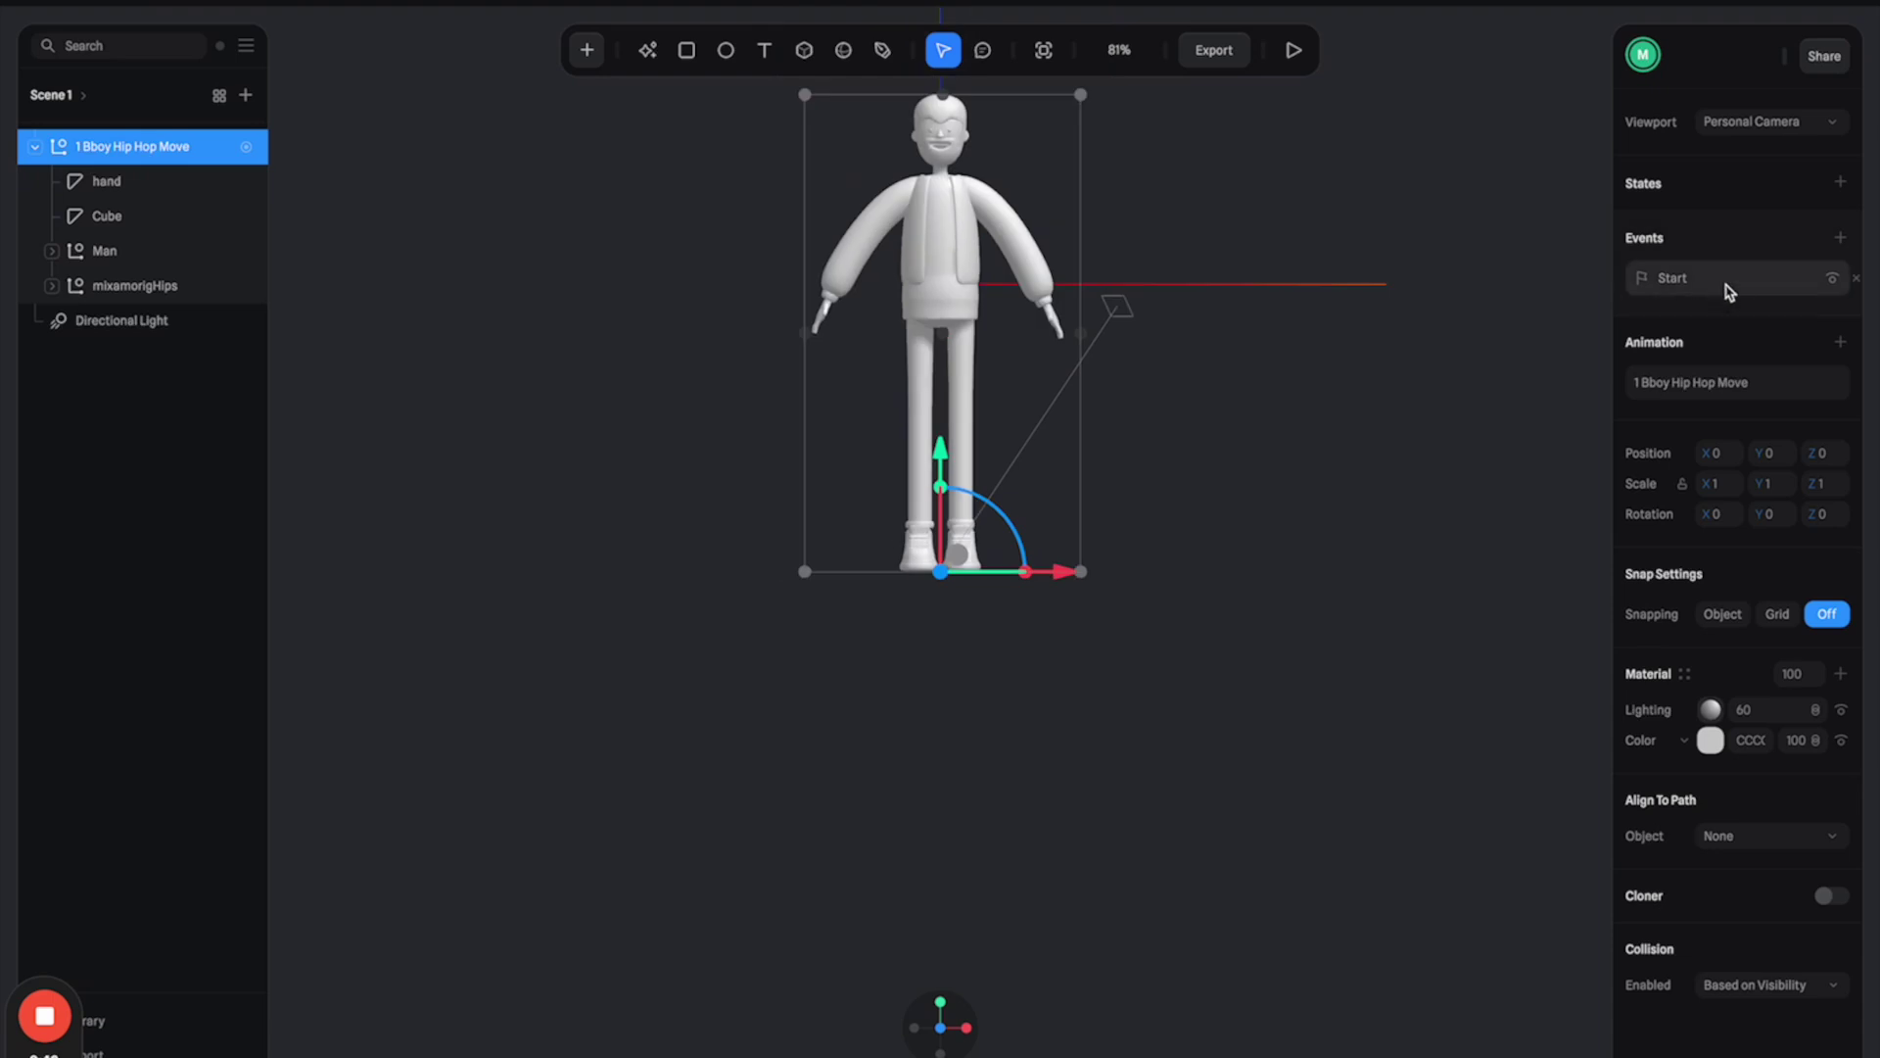
- Play and pause the 1 Bboy Hip Hop Move animation and inspect its Start event action
left_click(1765, 384)
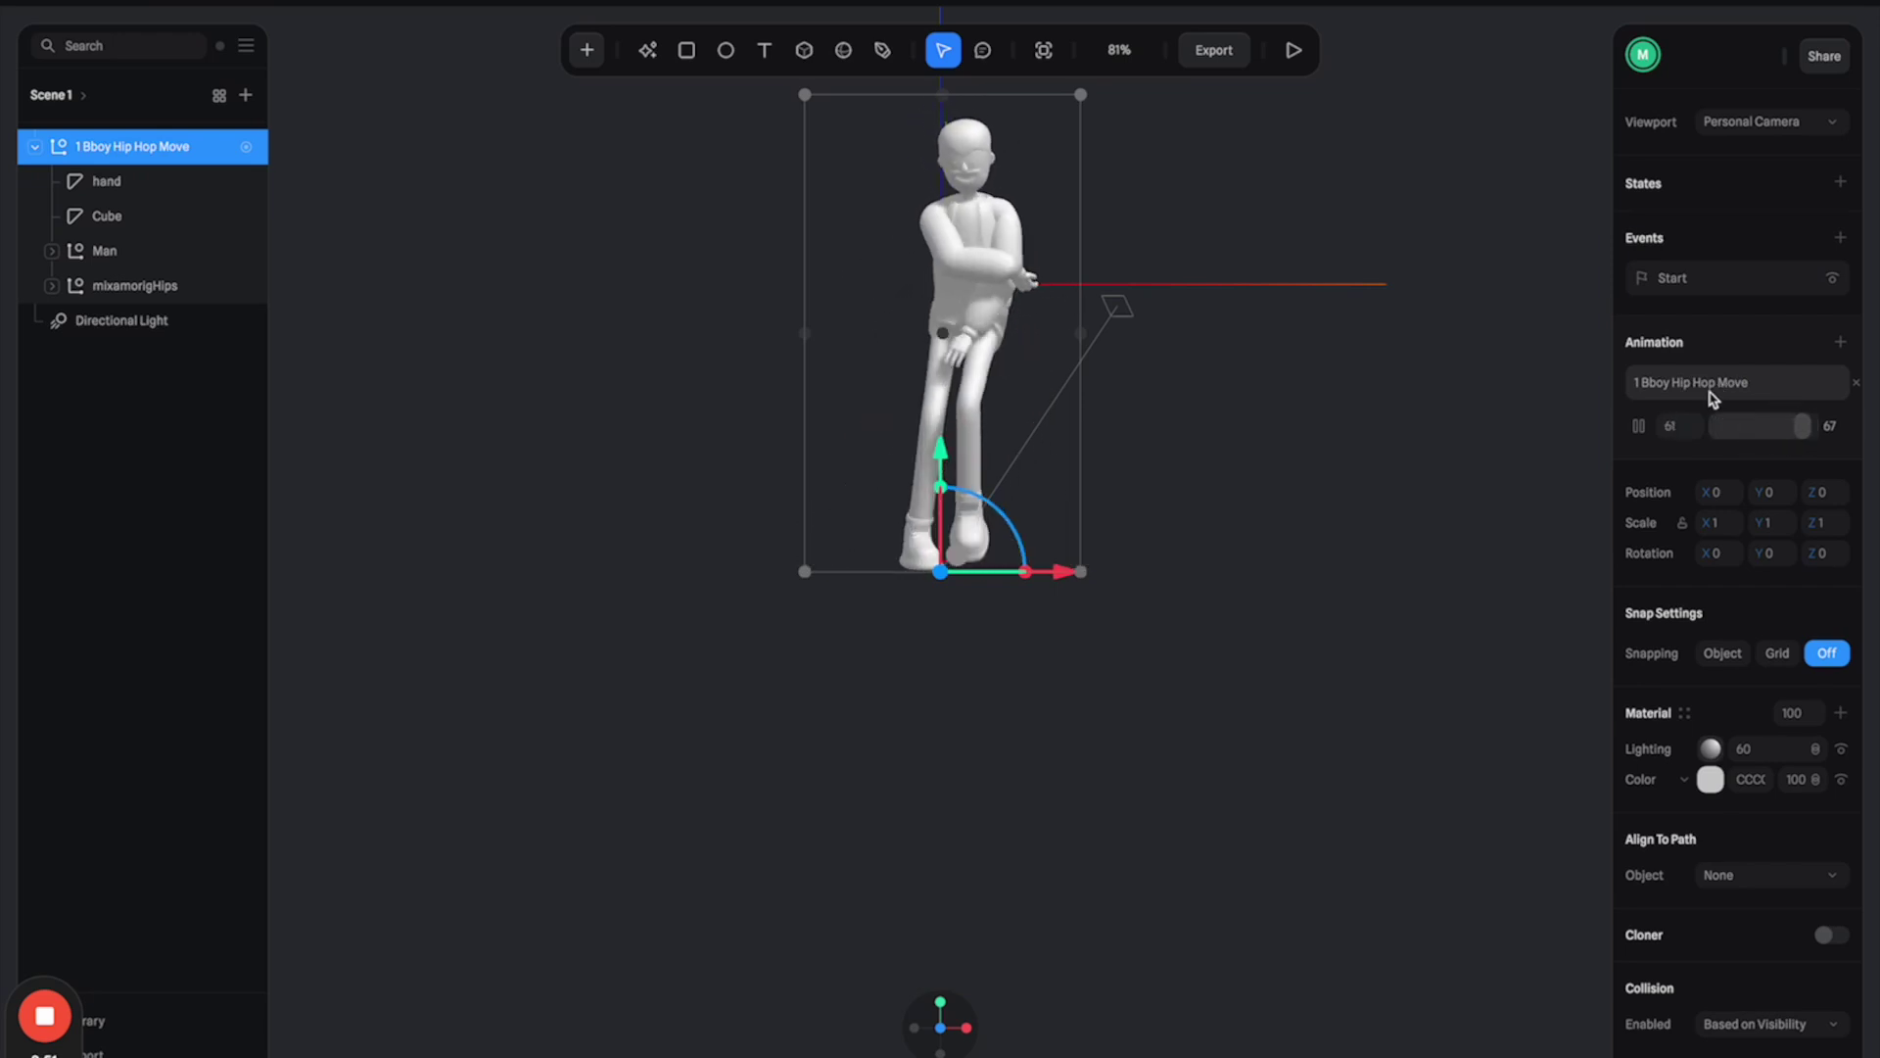
left_click(1638, 426)
left_click(1707, 279)
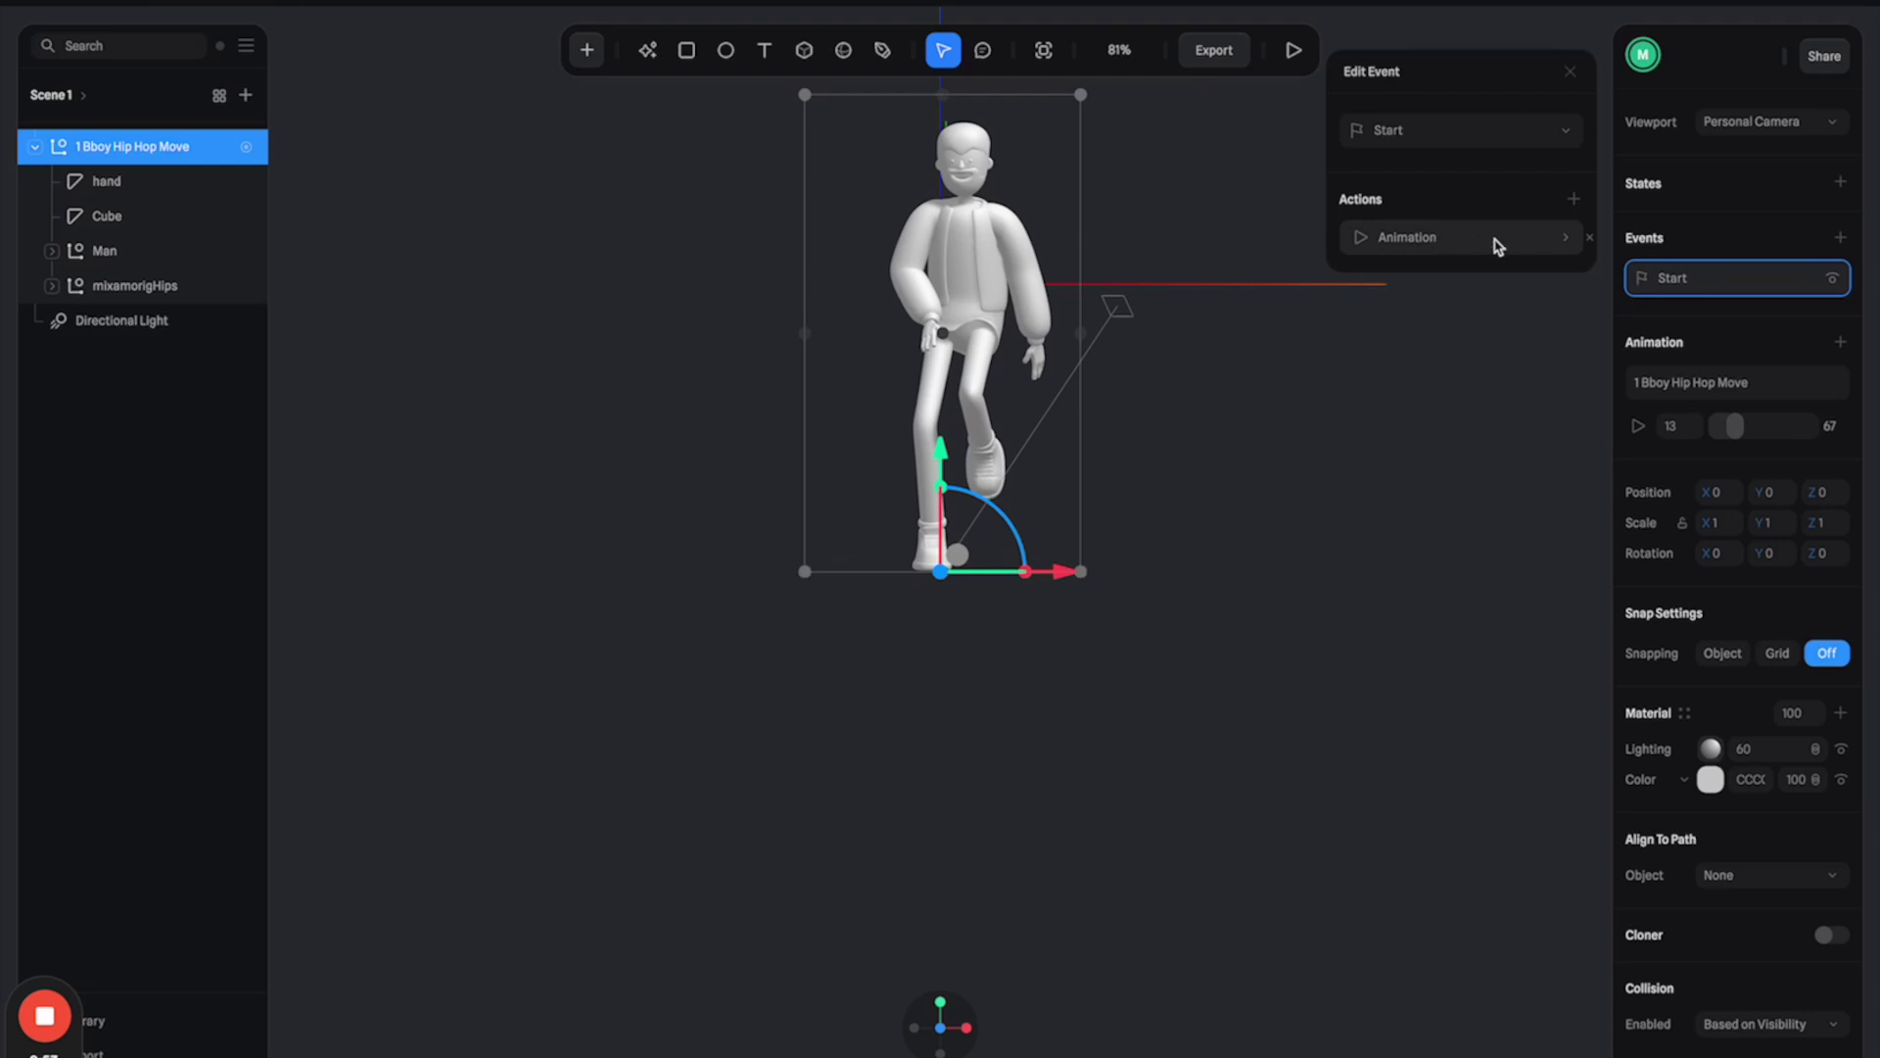
left_click(1498, 240)
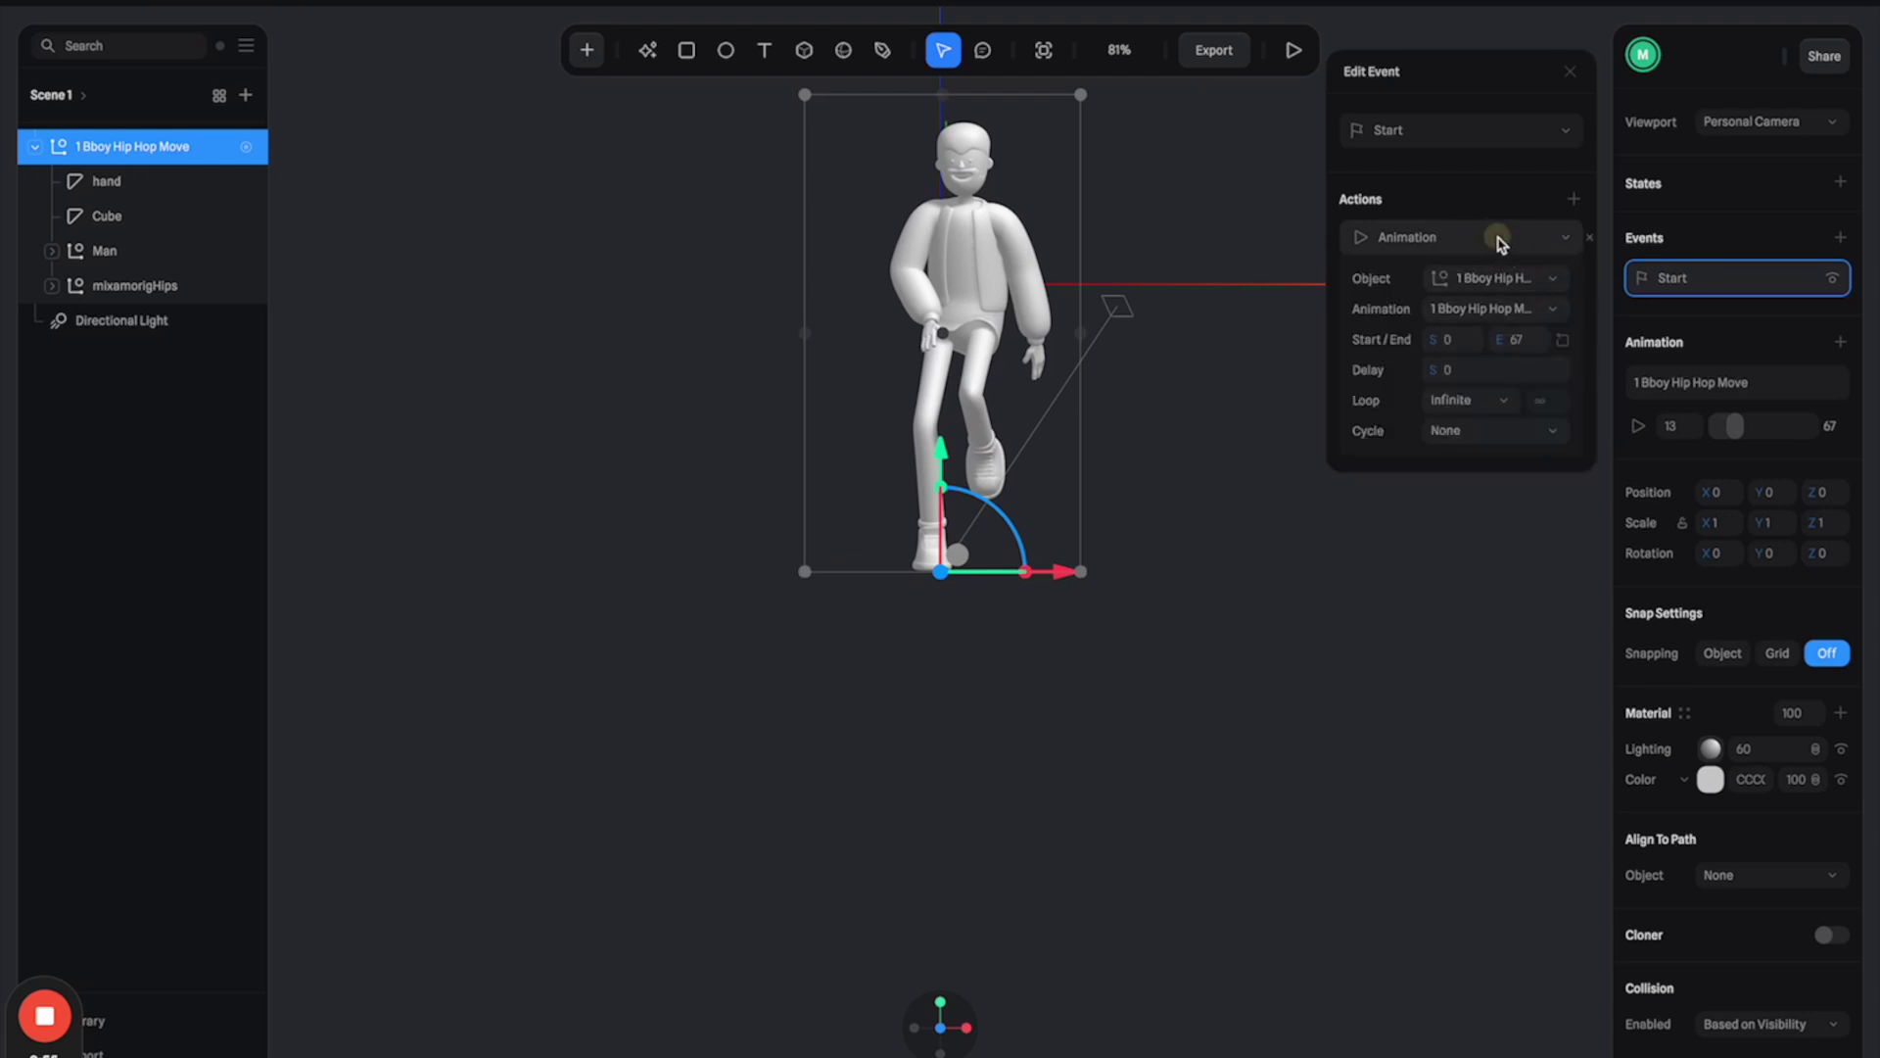
left_click(1497, 240)
- Close the event editor and load 2 Wave Hip Hop Dance.fbx as a second animation
left_click(147, 146)
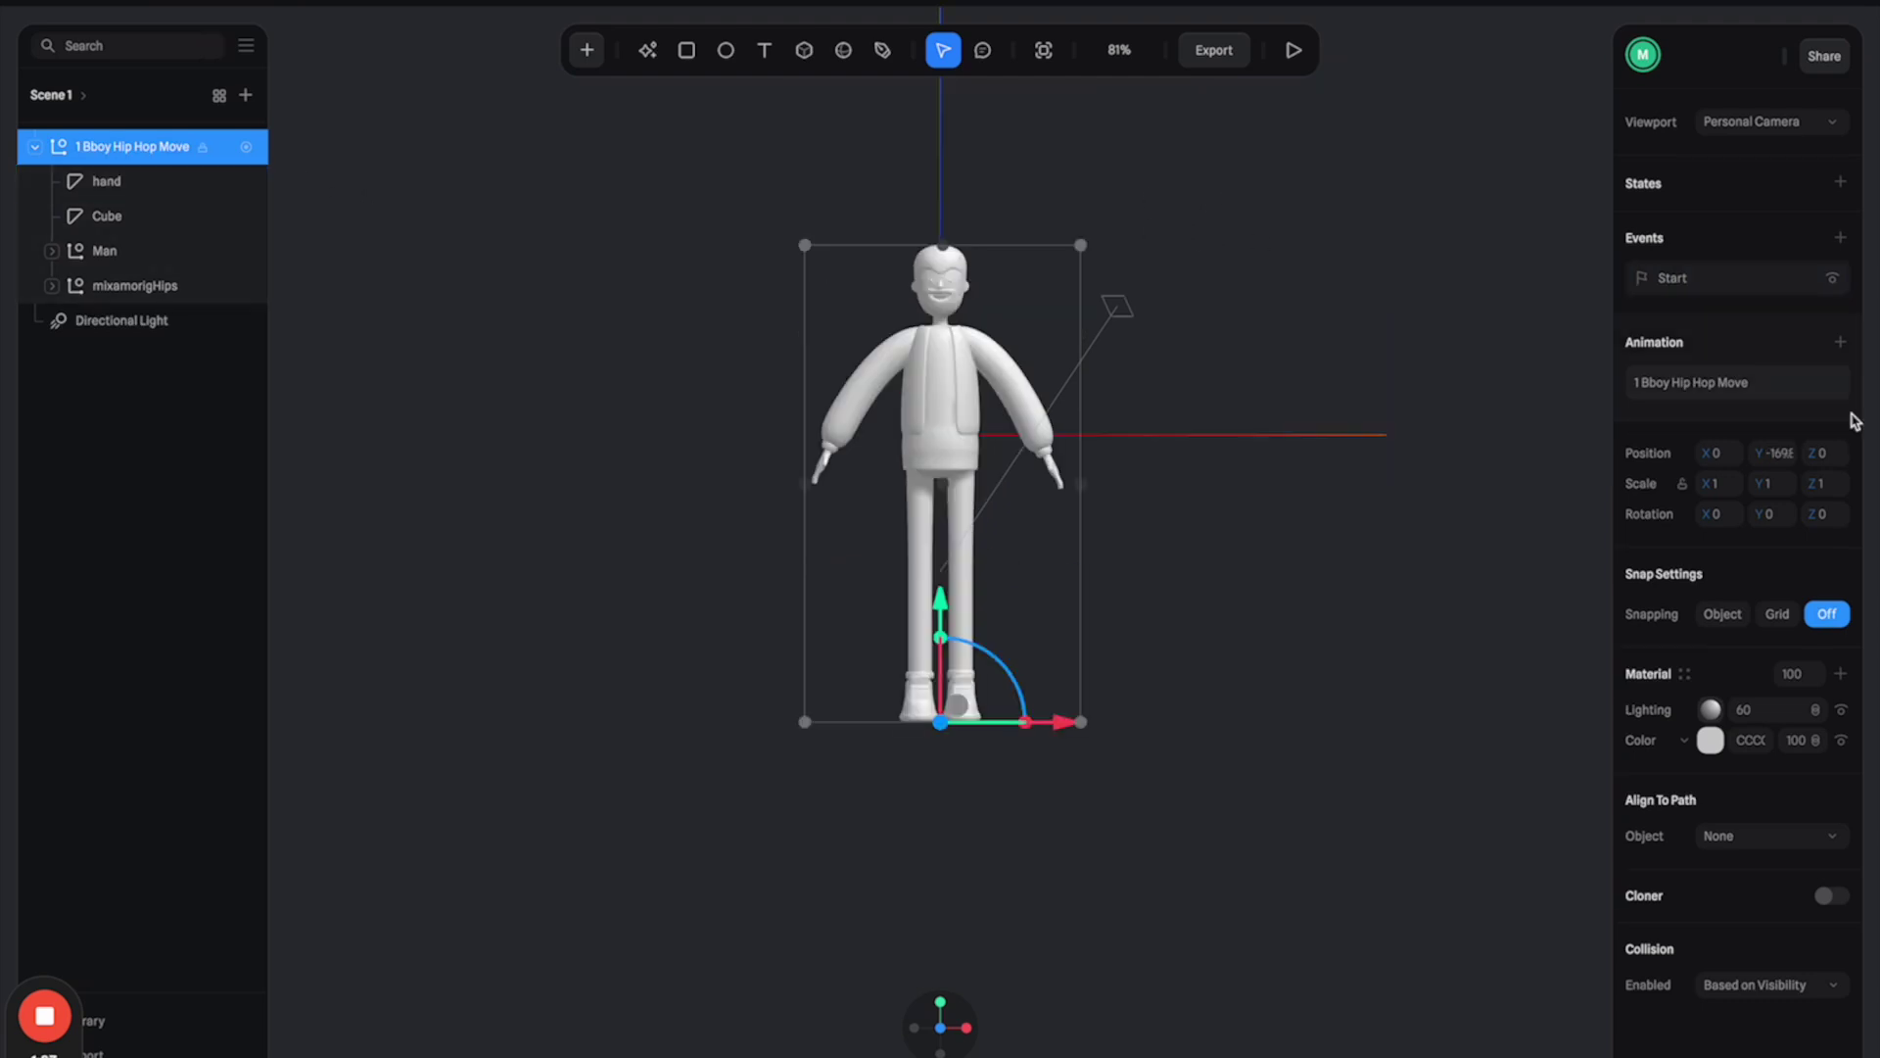
left_click(1841, 345)
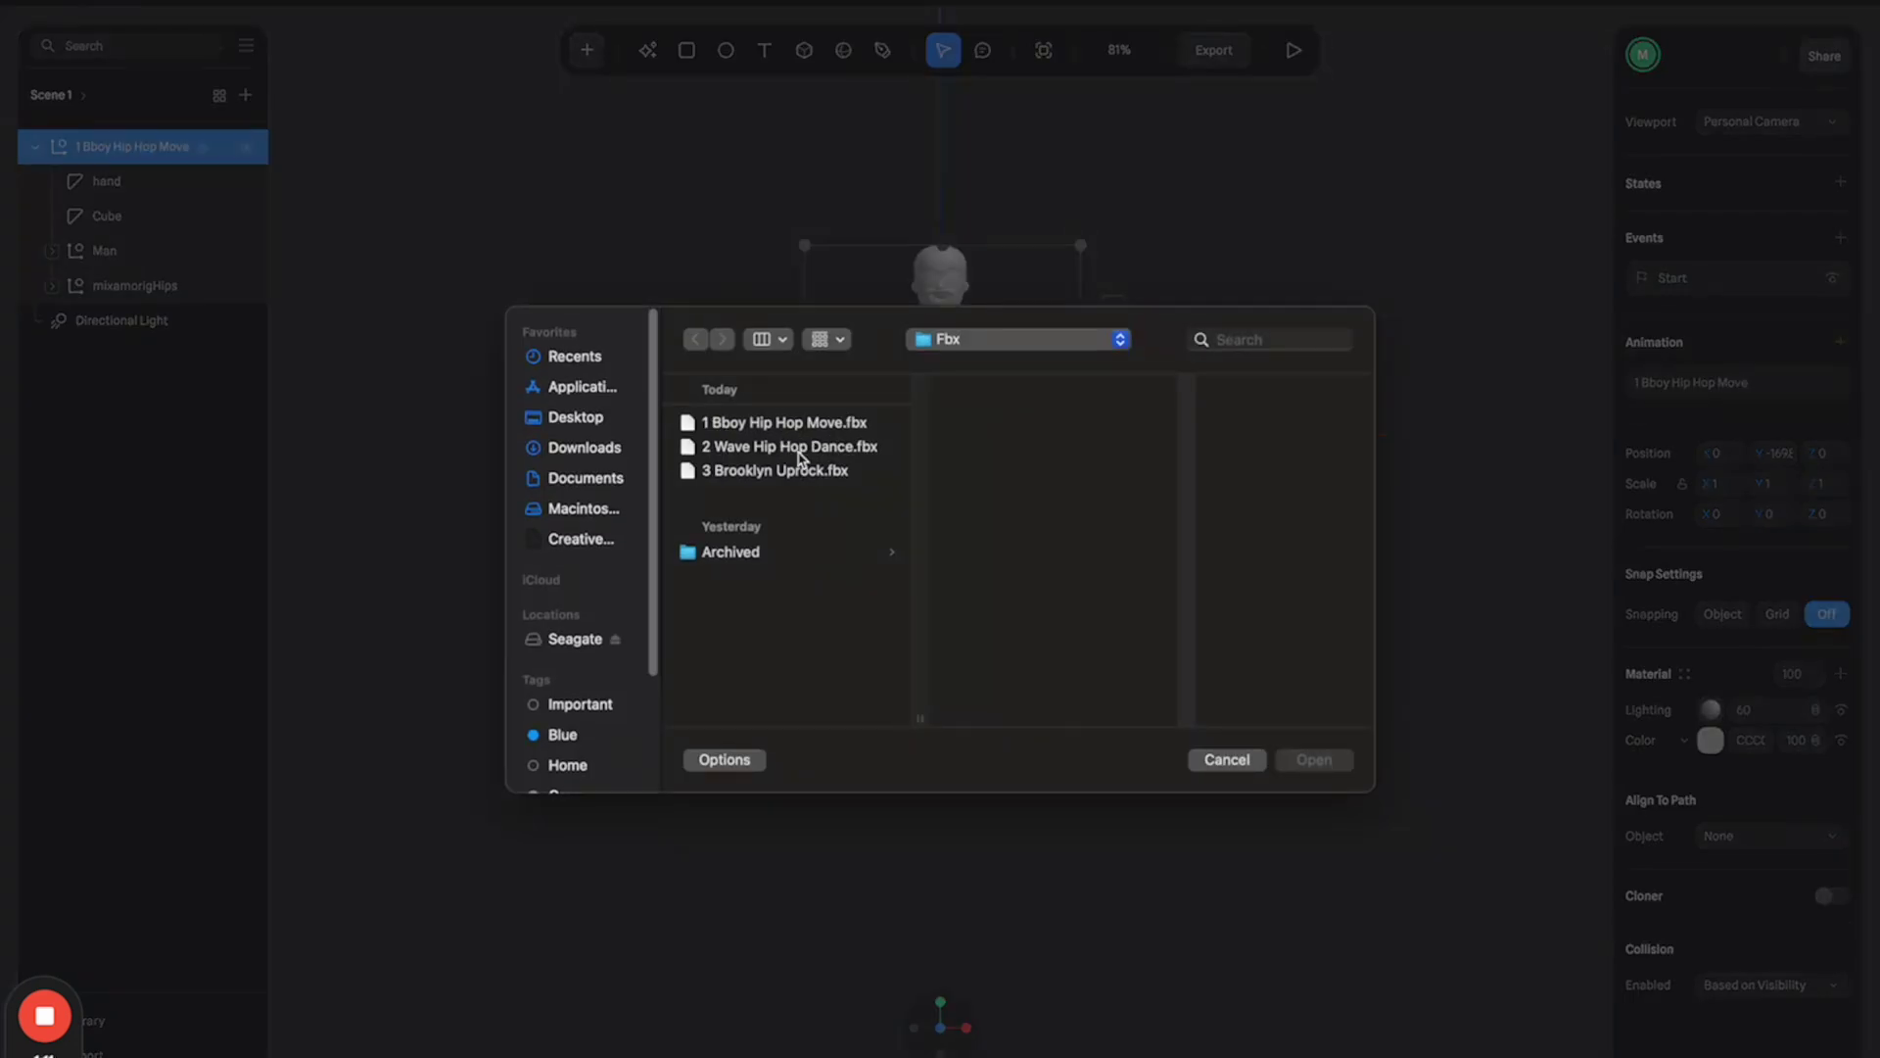
double_click(798, 448)
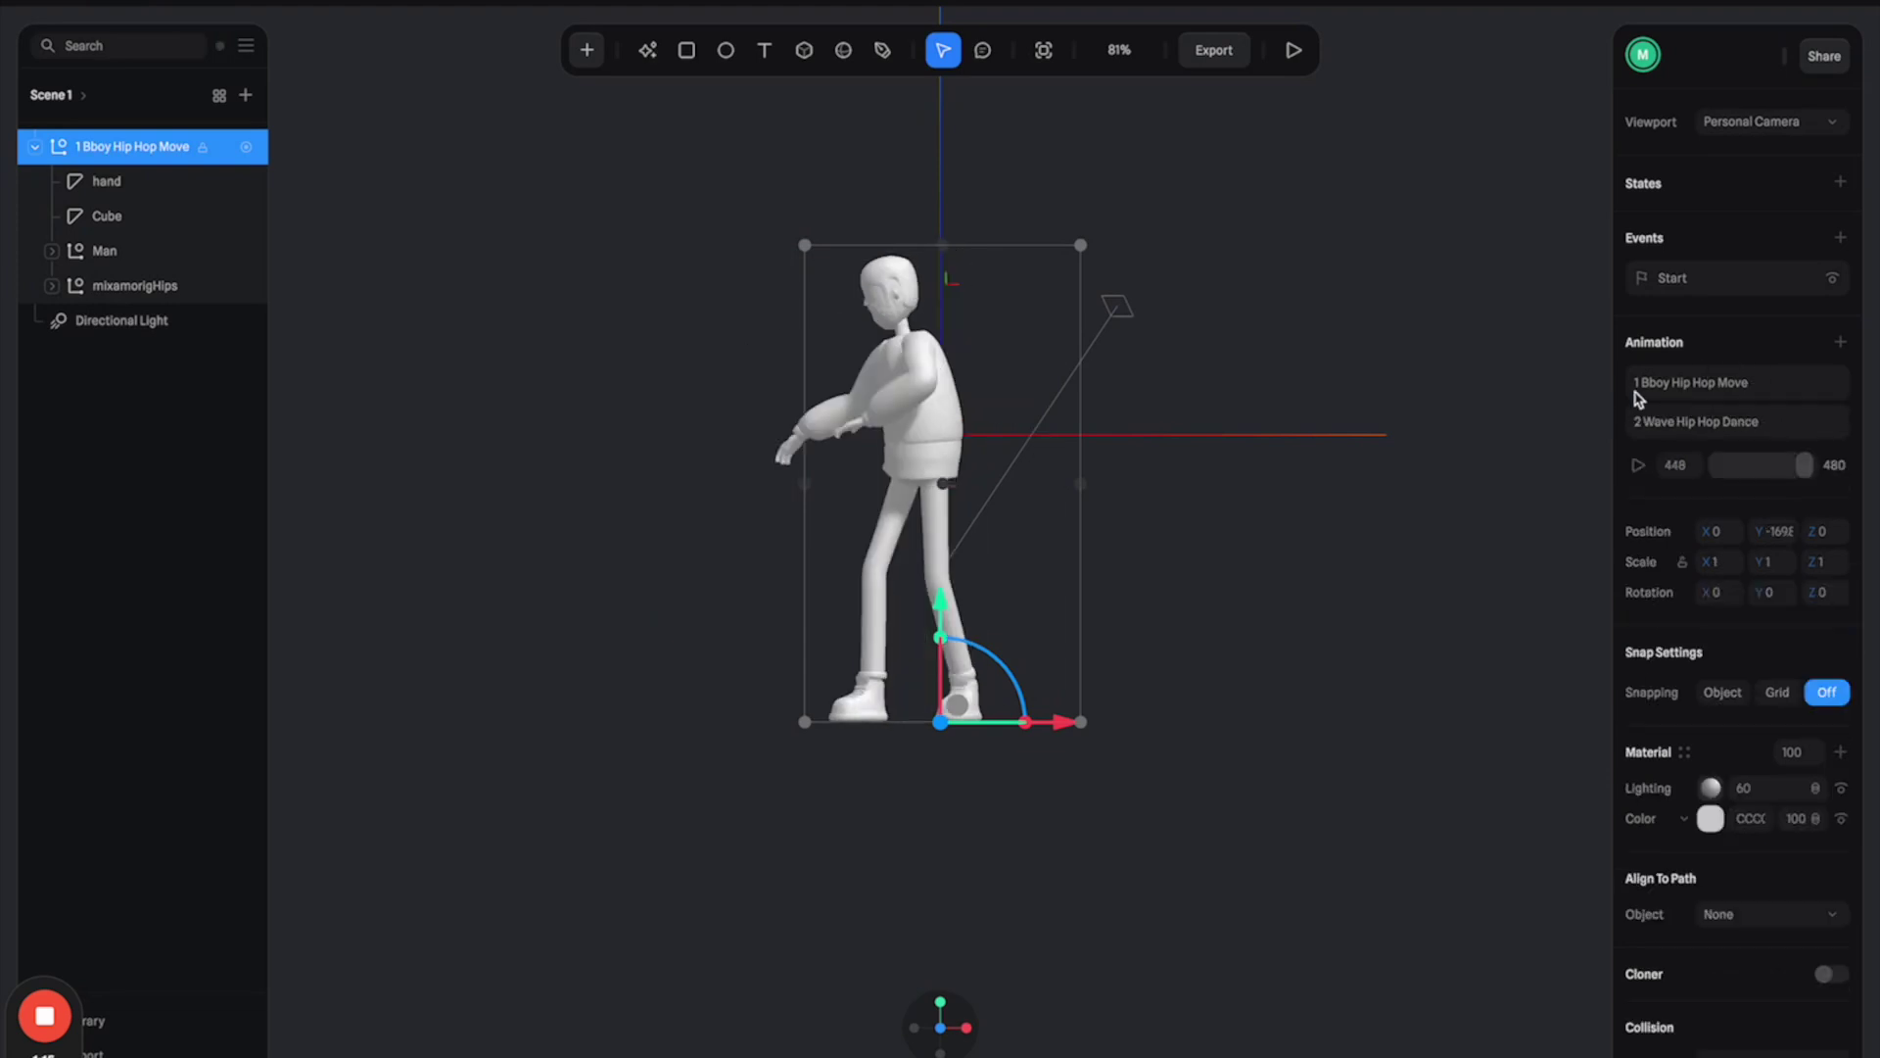
- Select the character's head parts by drilling into the Bboy's Man body group
left_click(940, 393)
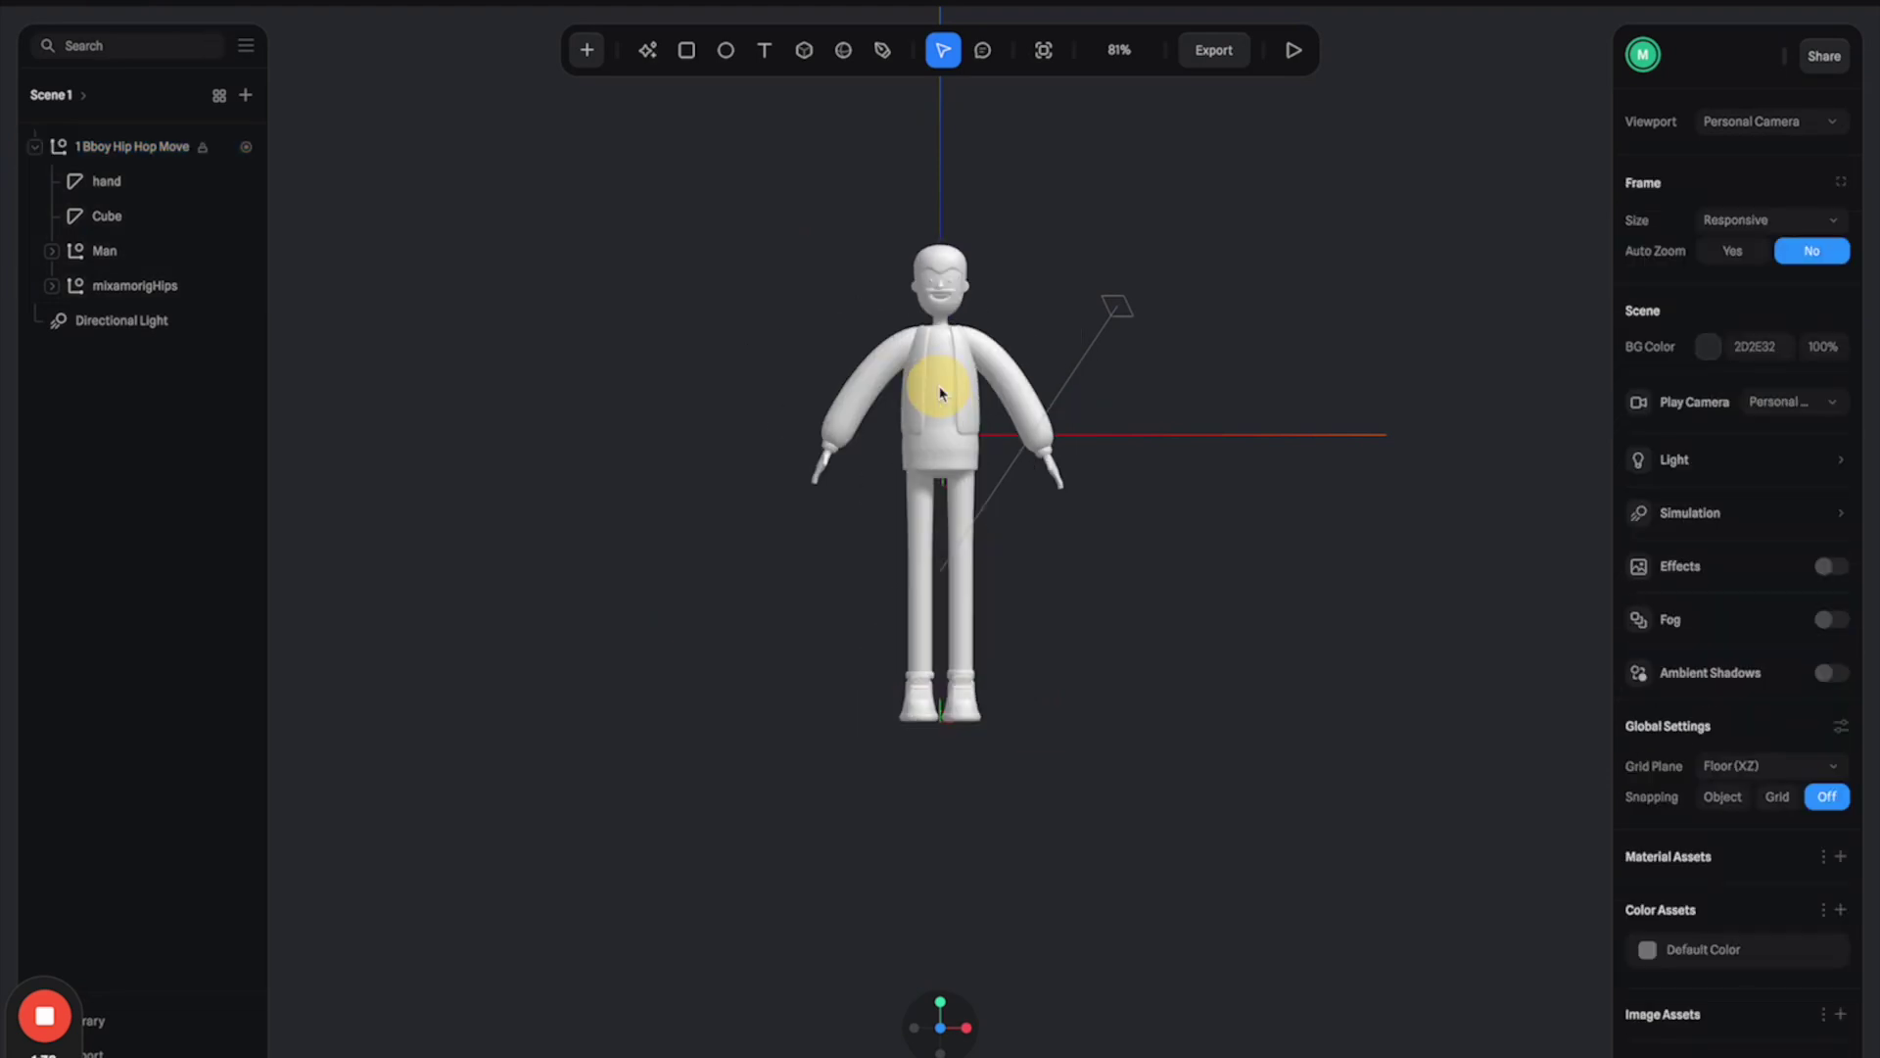
scroll(941, 354, "up", 5)
scroll(940, 354, "up", 3)
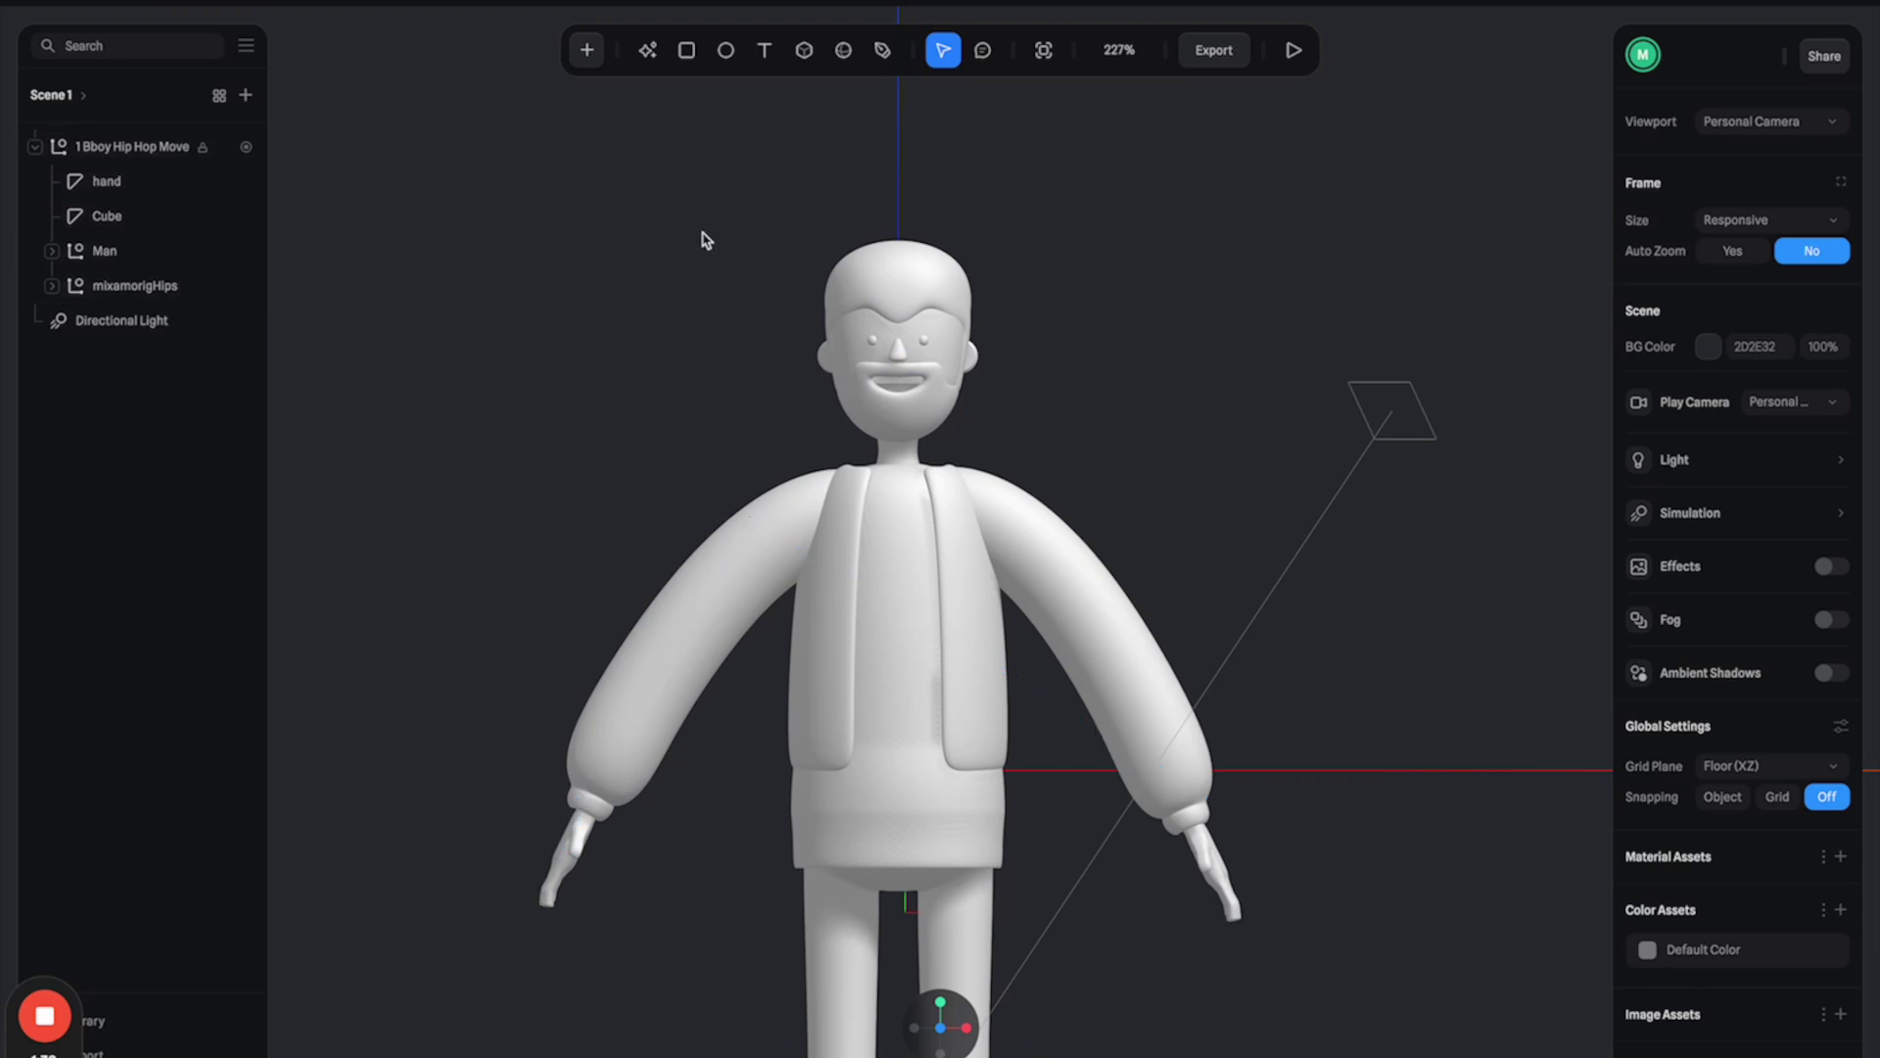
left_click(113, 147)
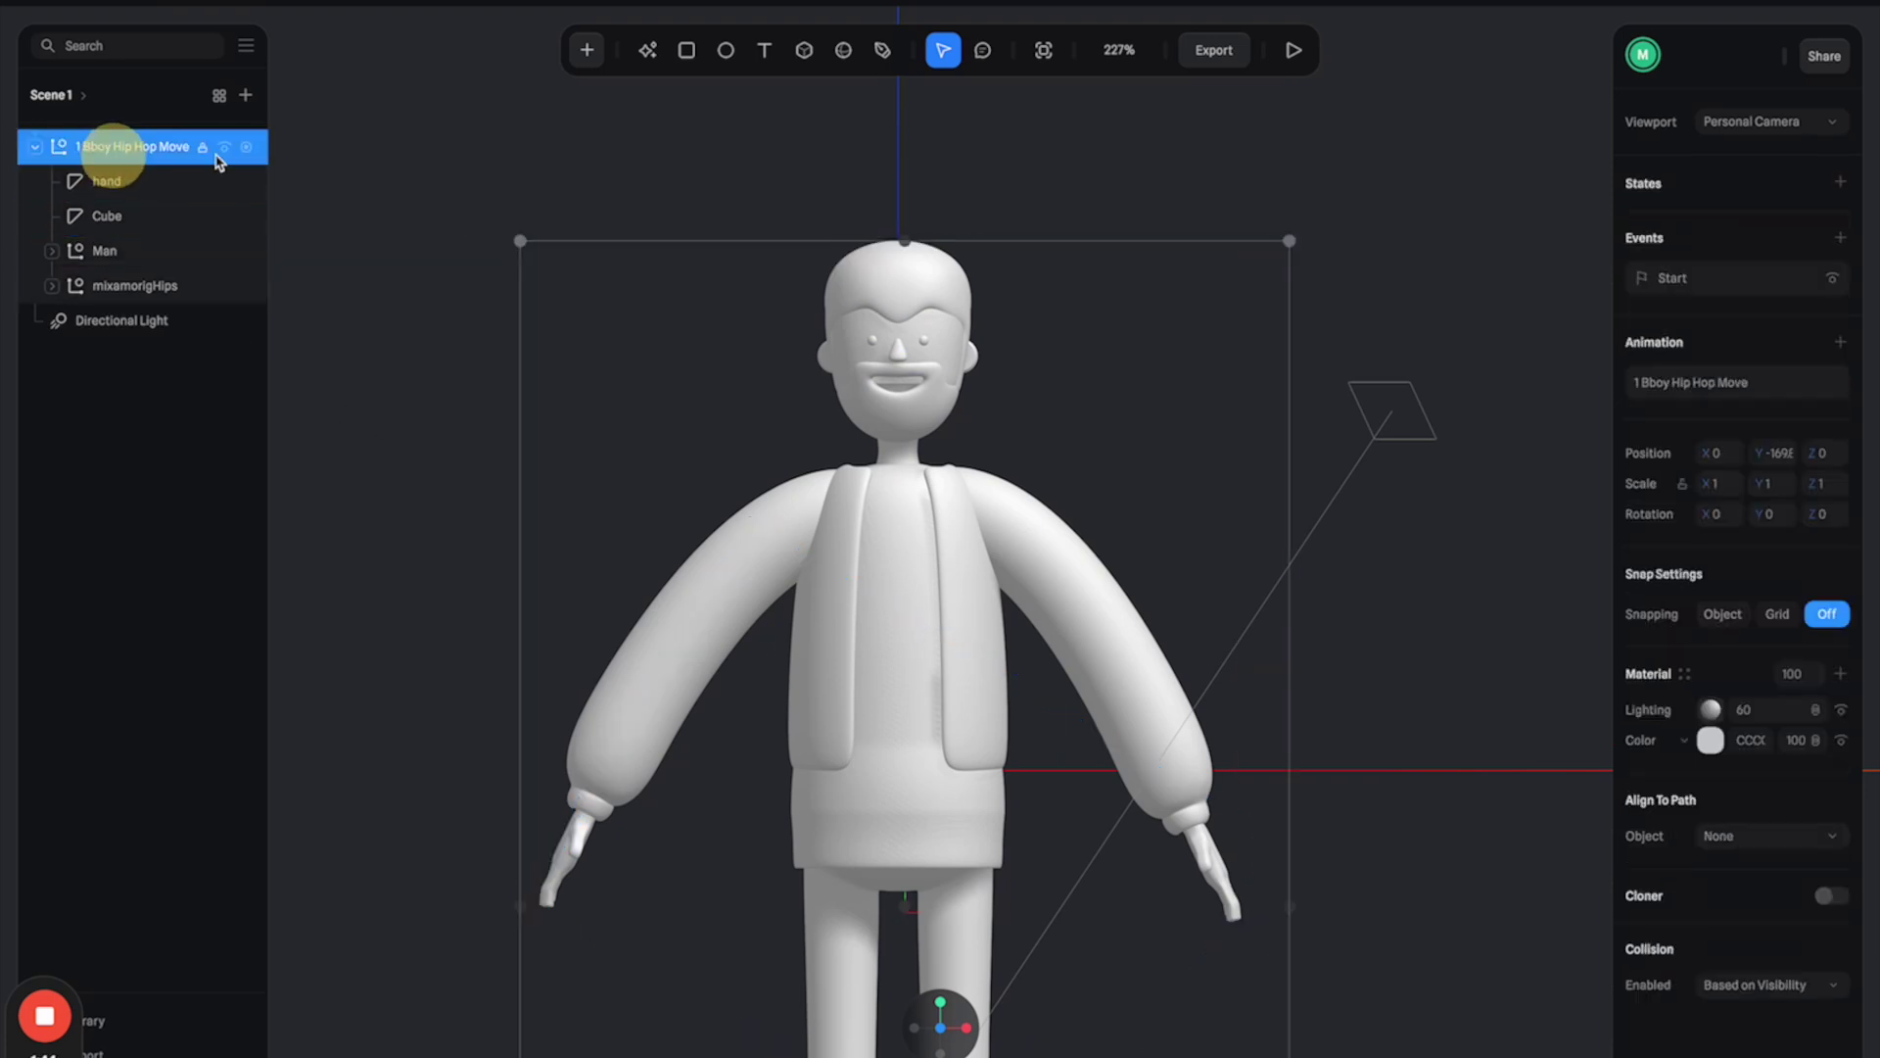
double_click(924, 293)
double_click(930, 295)
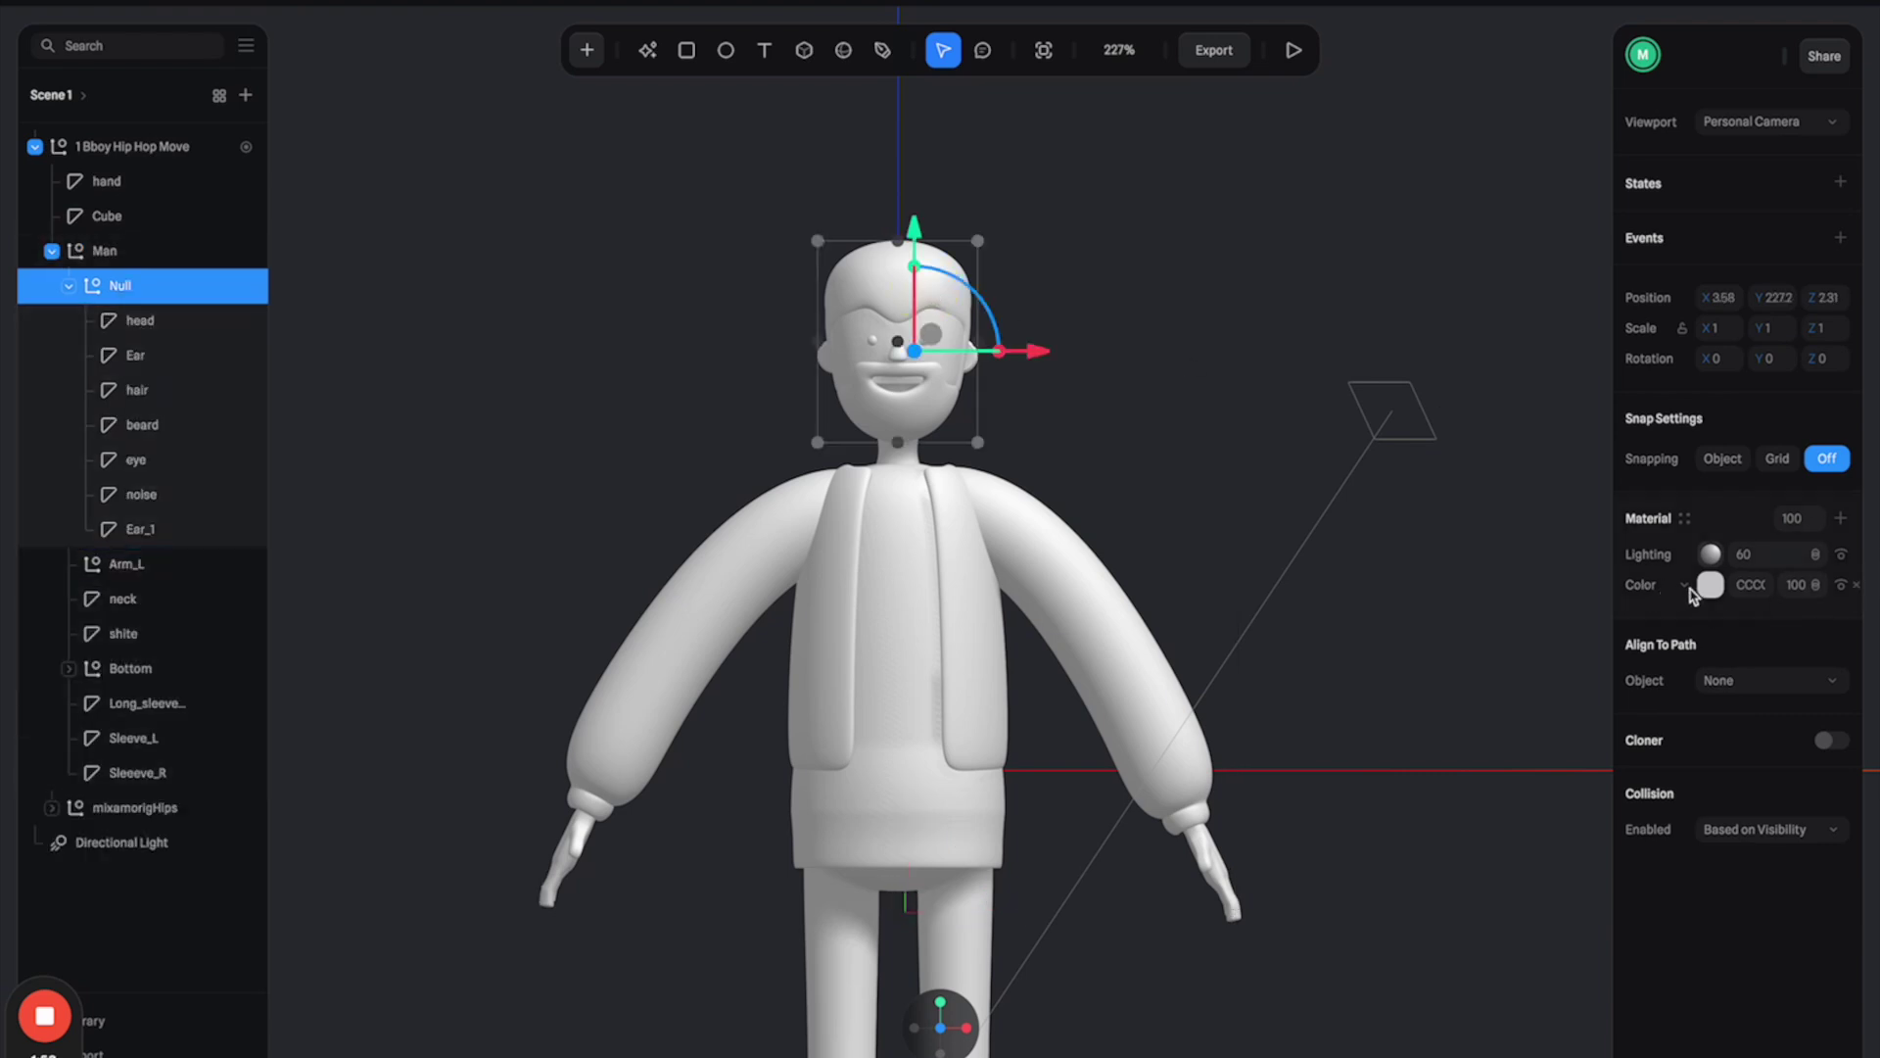
- Apply Library > Subsurface Scattering > Skin 03 to the head and remove its third Fresnel layer
left_click(1684, 519)
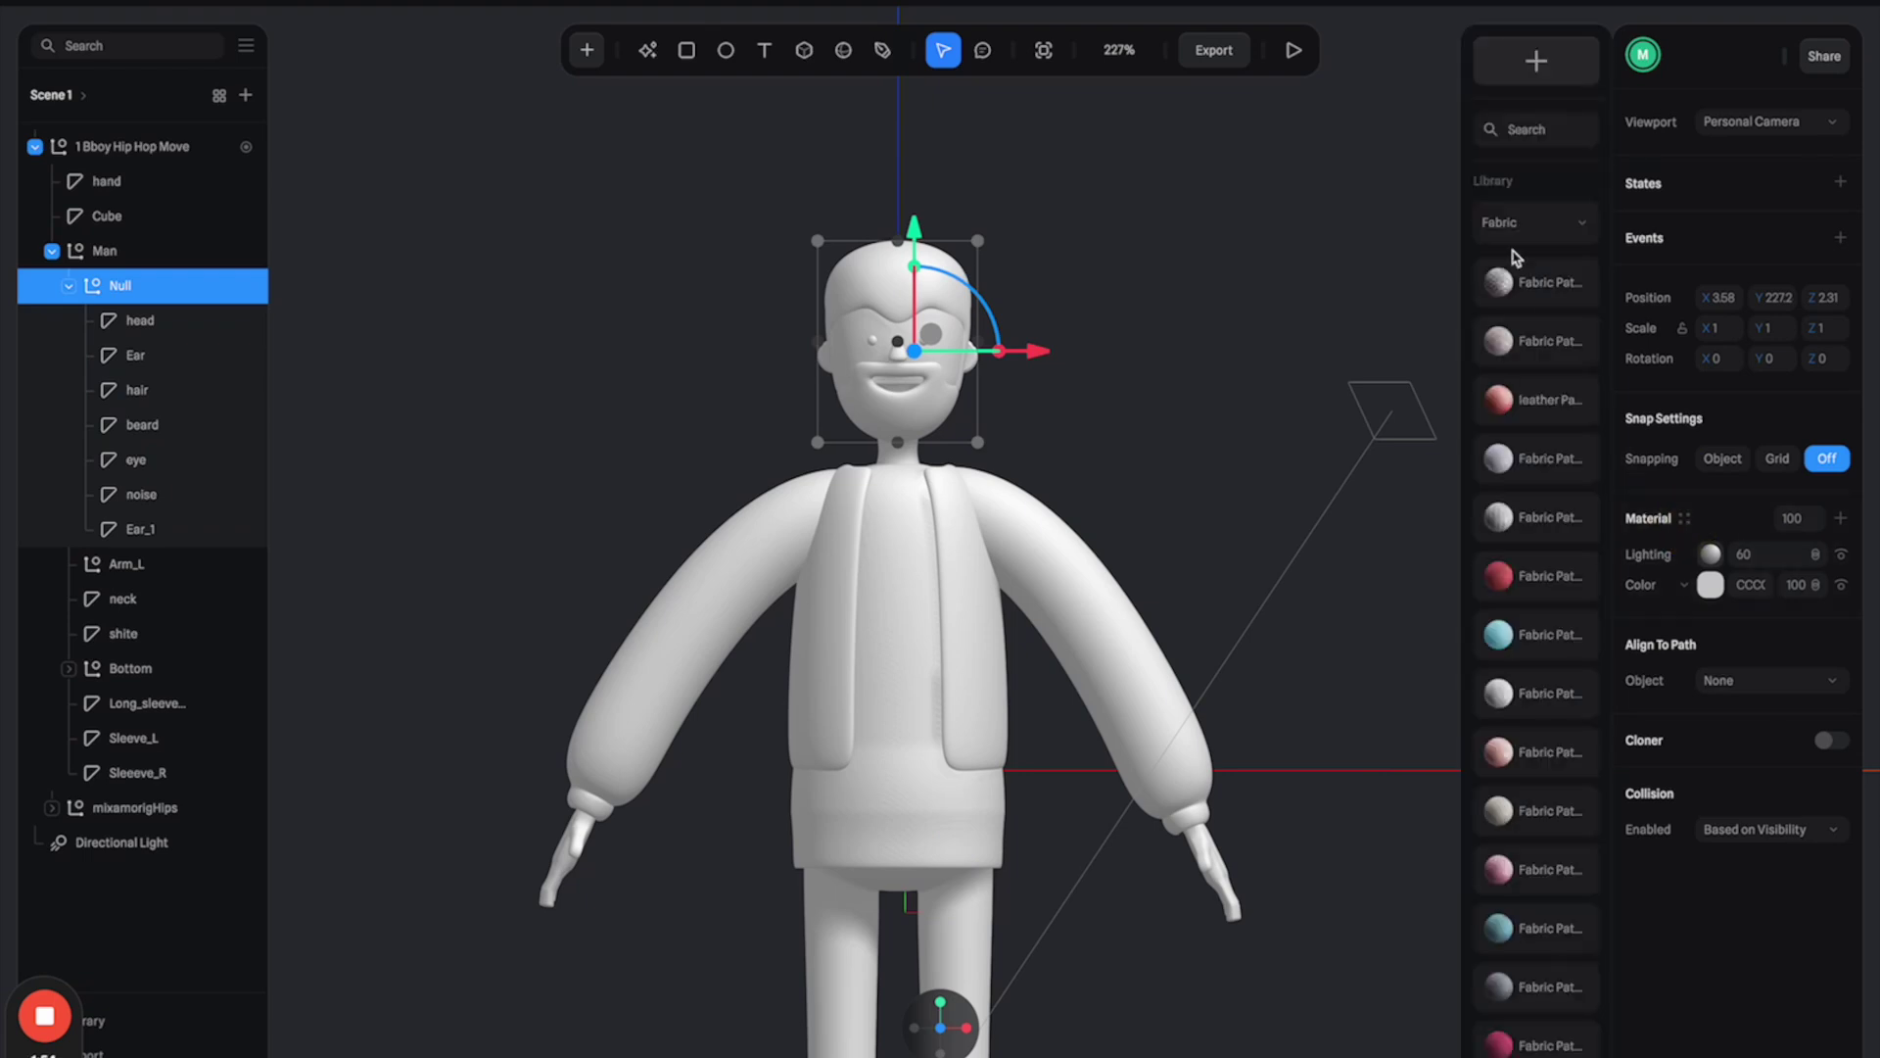
left_click(1586, 230)
scroll(1572, 196, "up", 5)
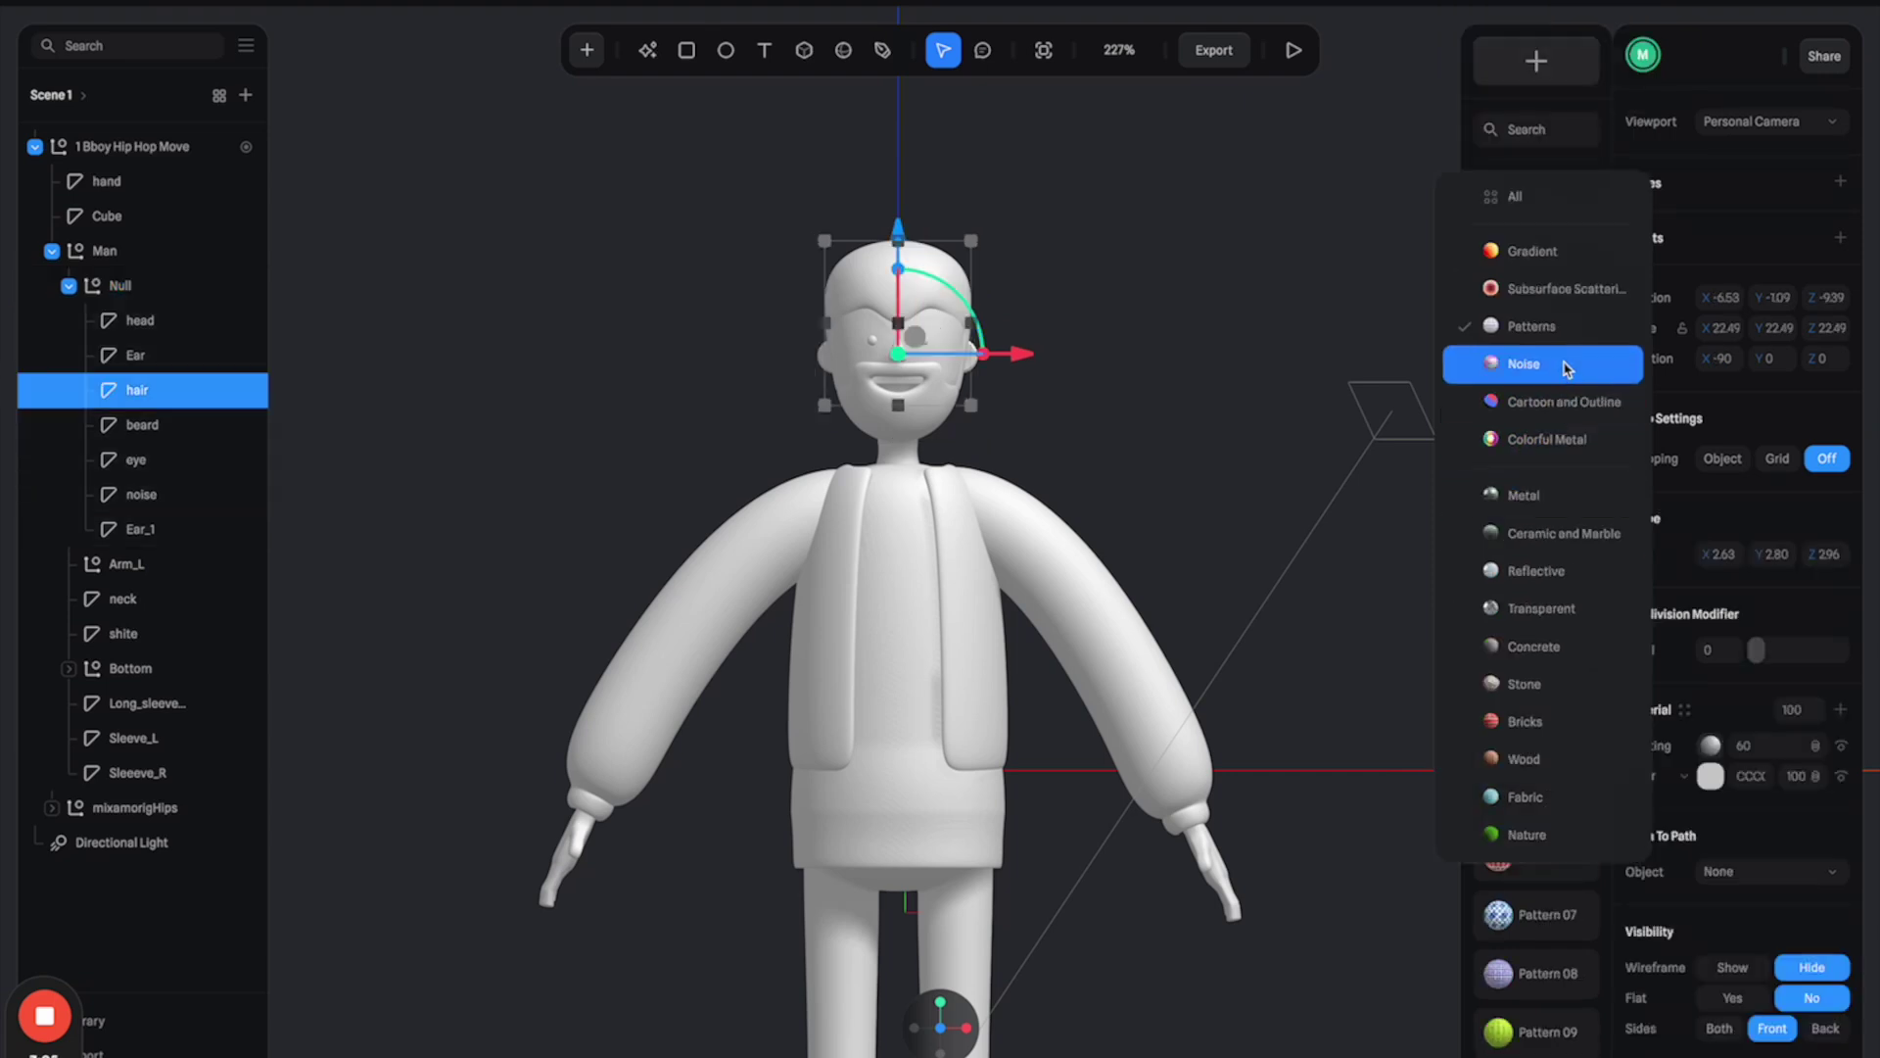
left_click(1564, 289)
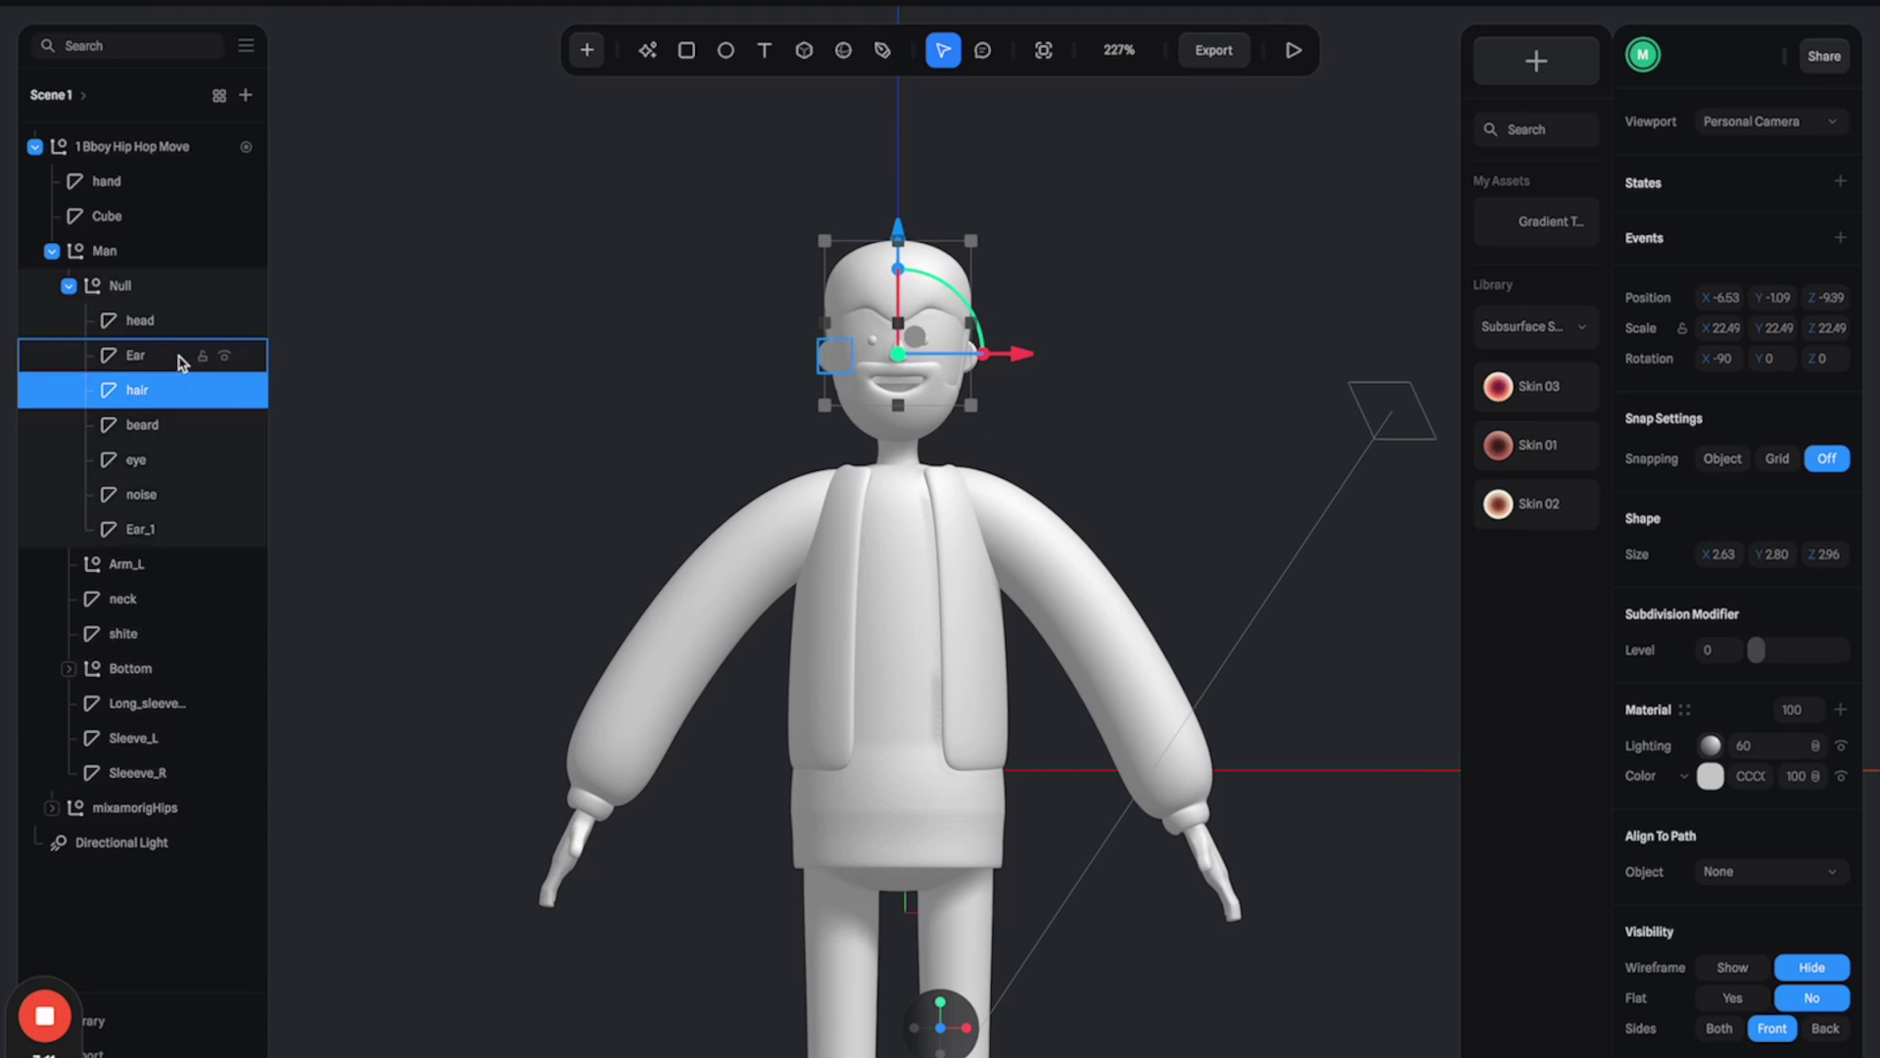
left_click(1503, 392)
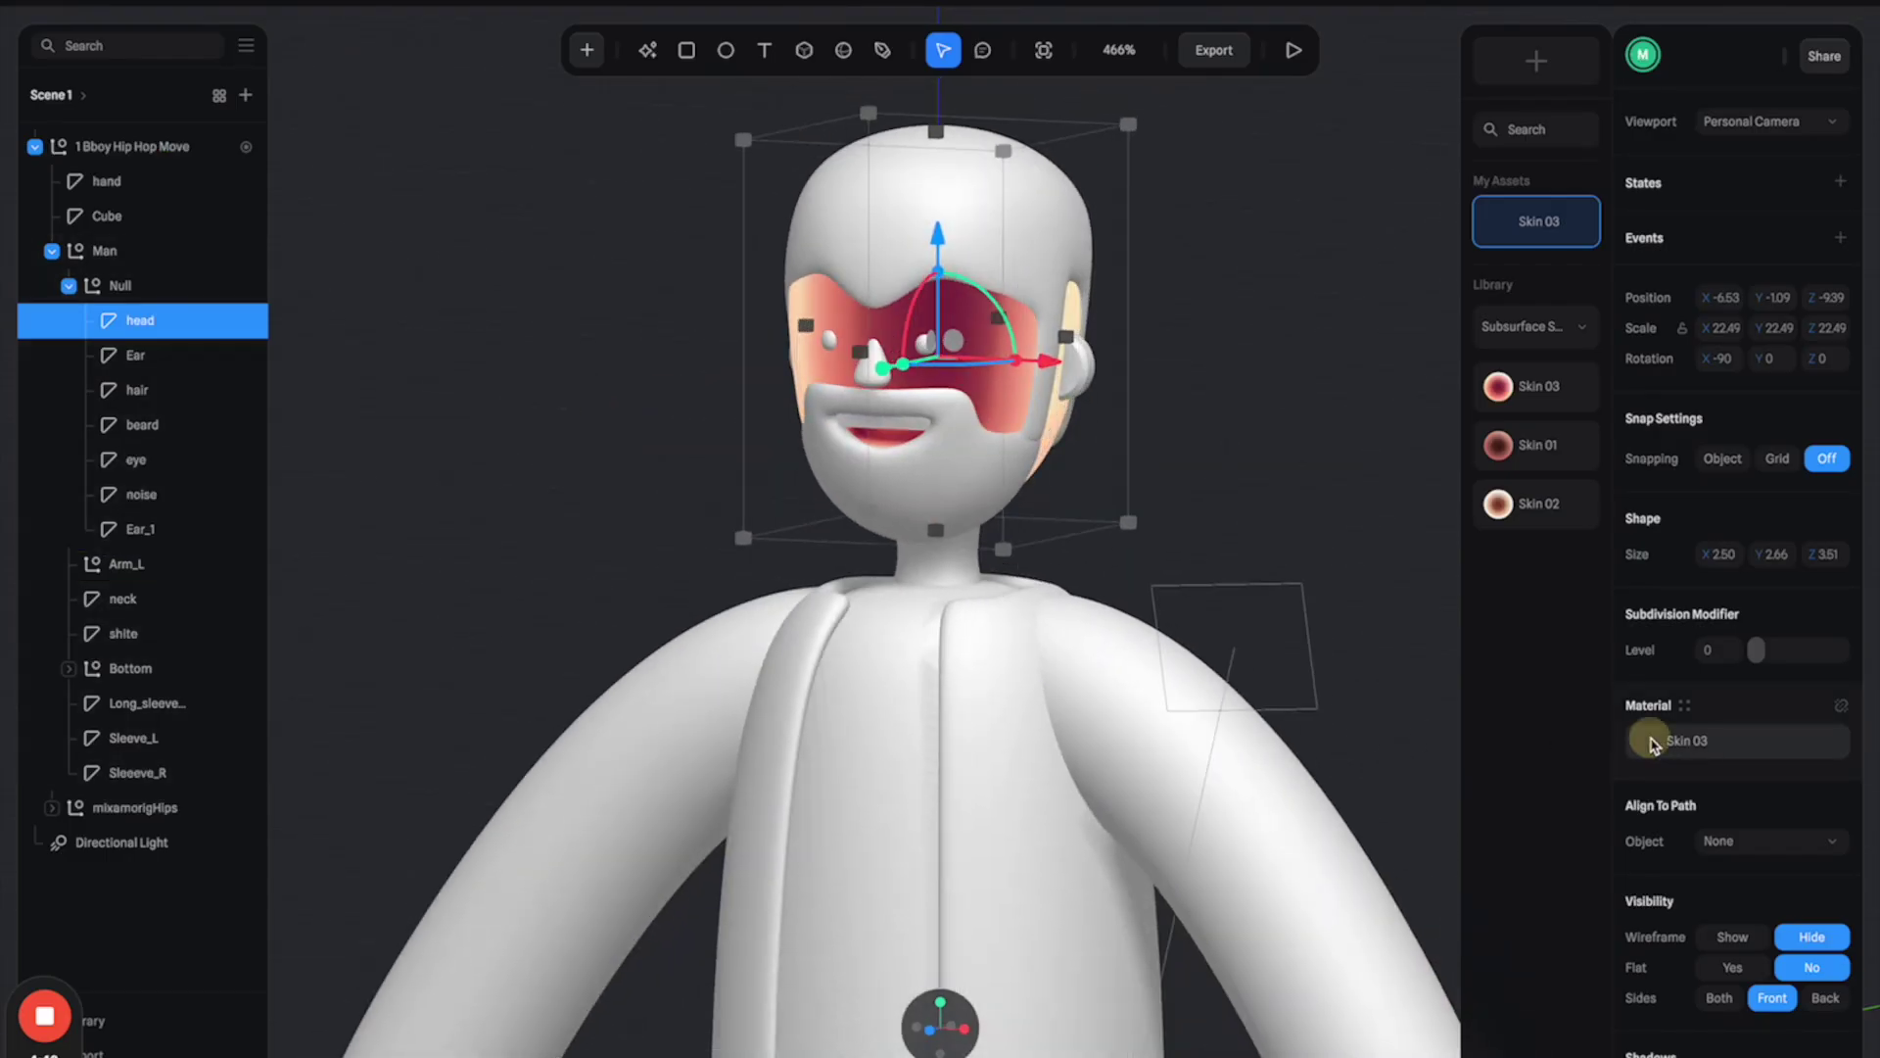
left_click(1686, 740)
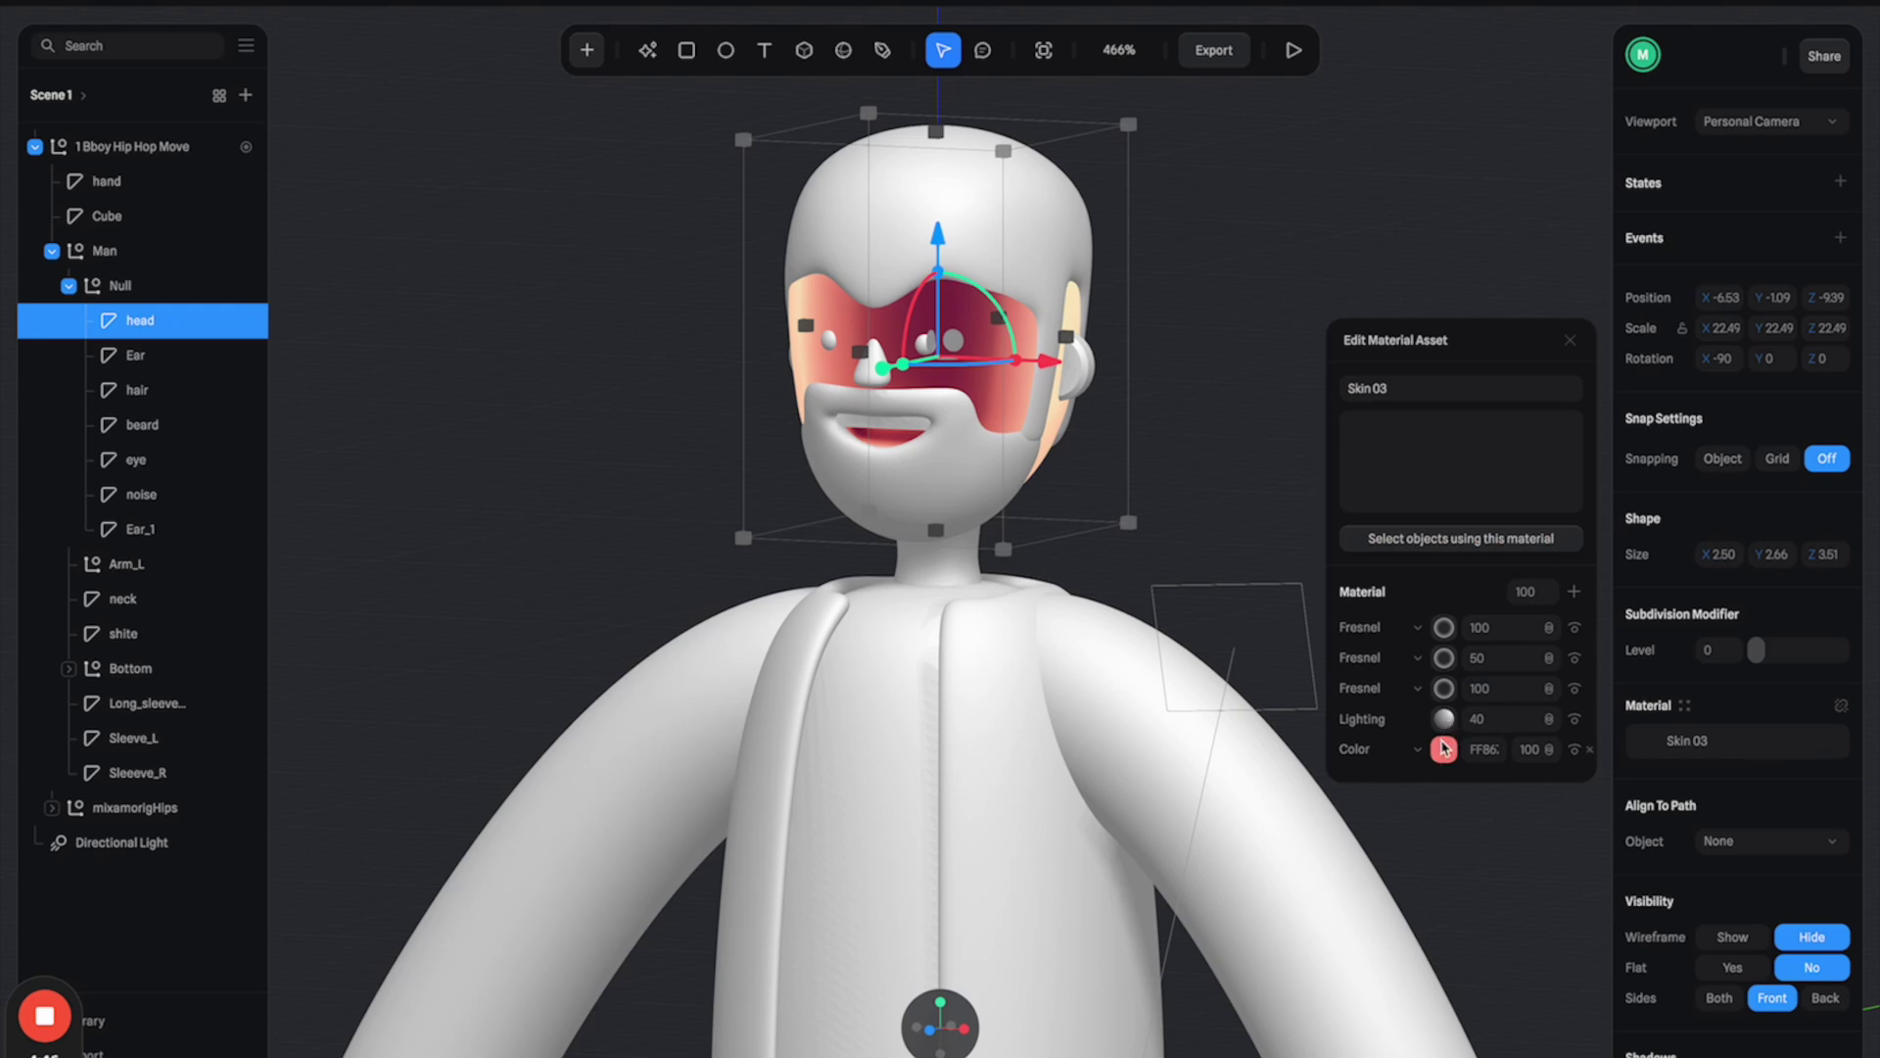
left_click(1572, 686)
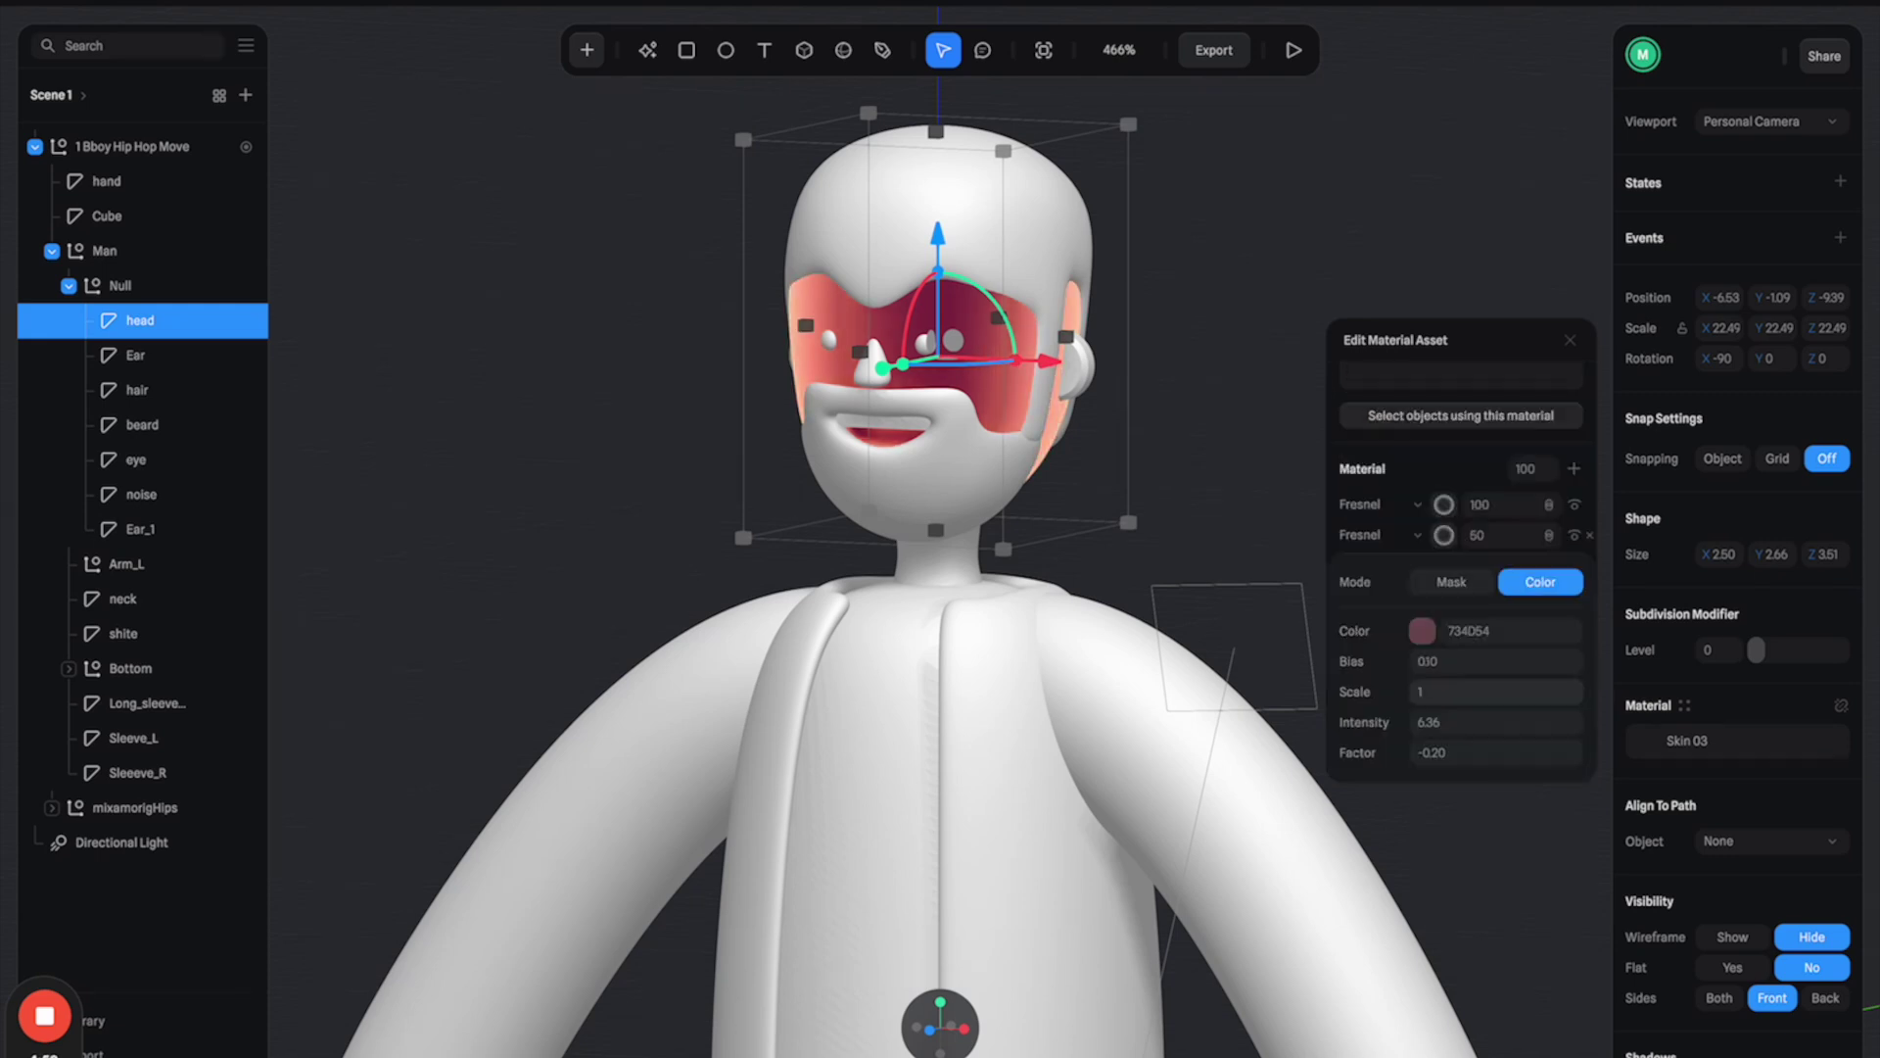
left_click(1498, 501)
- Colour the hair dark red and add a Fresnel layer to it
left_click(889, 367)
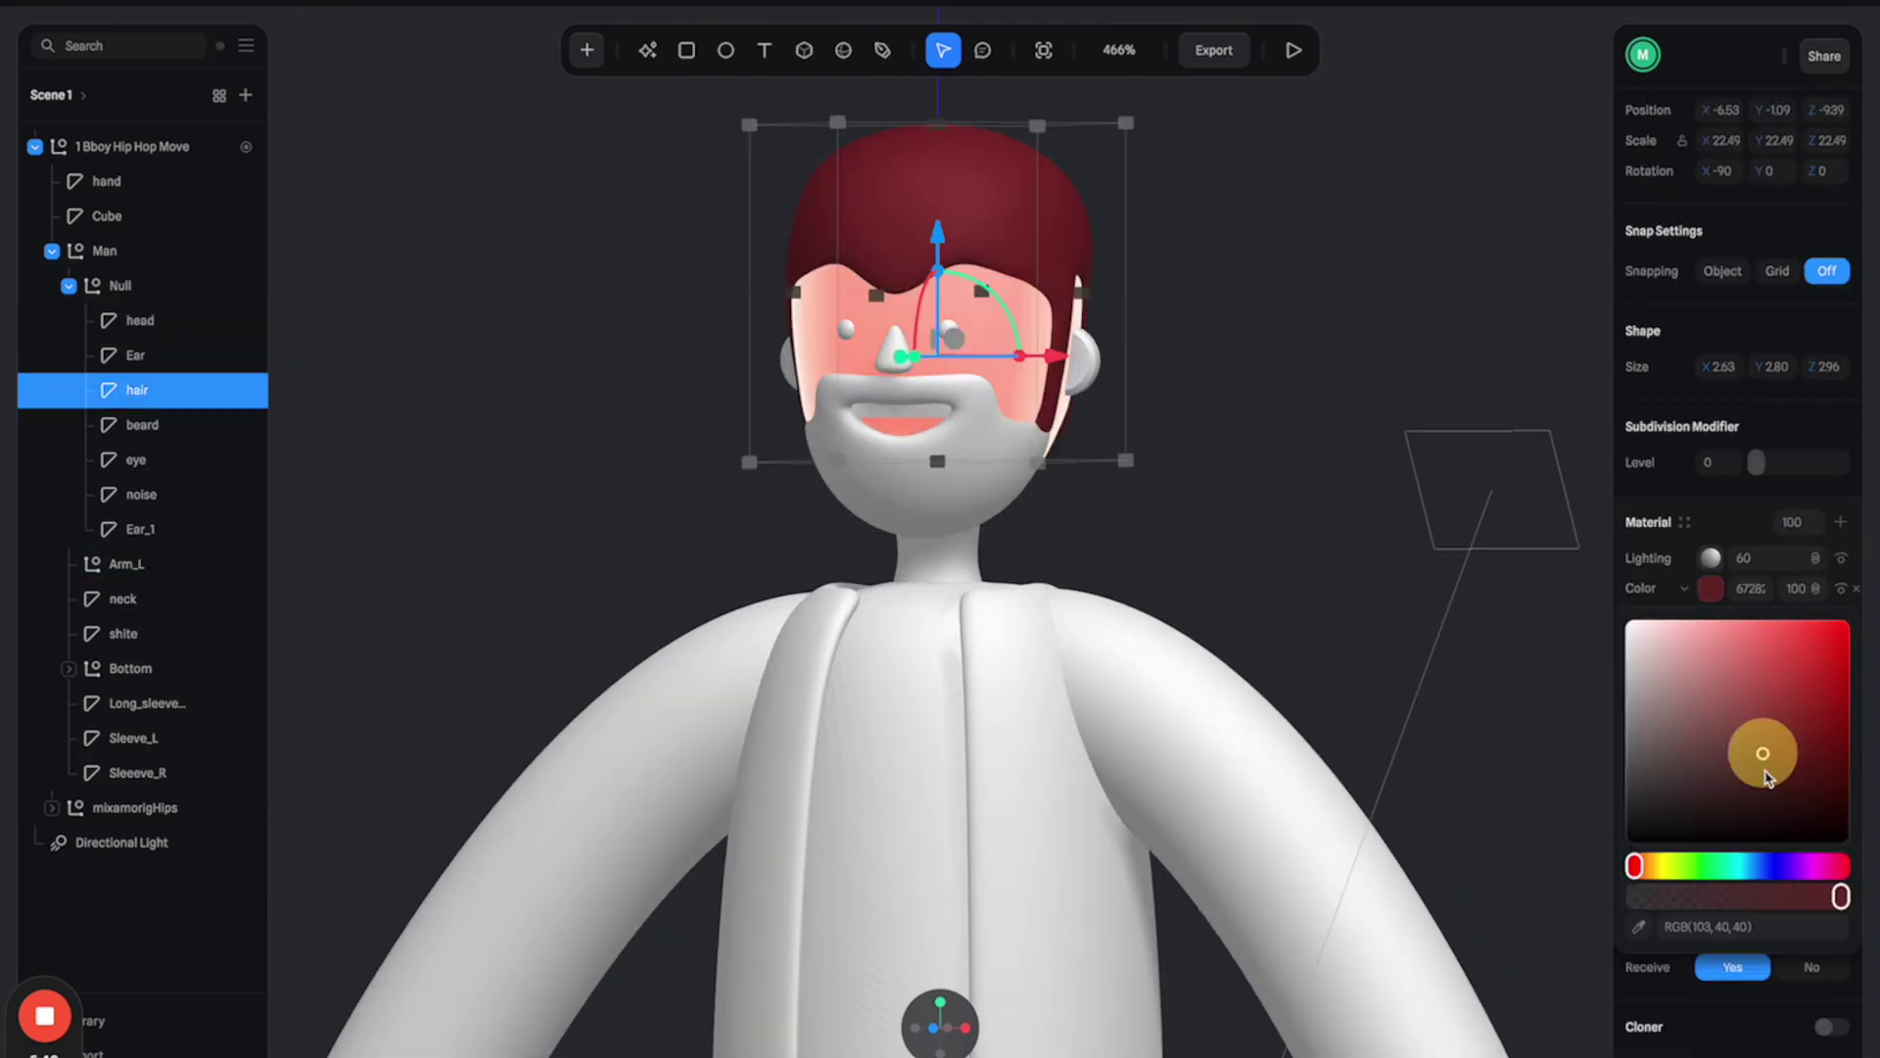
left_click_drag(1759, 865, 1645, 858)
left_click(1779, 714)
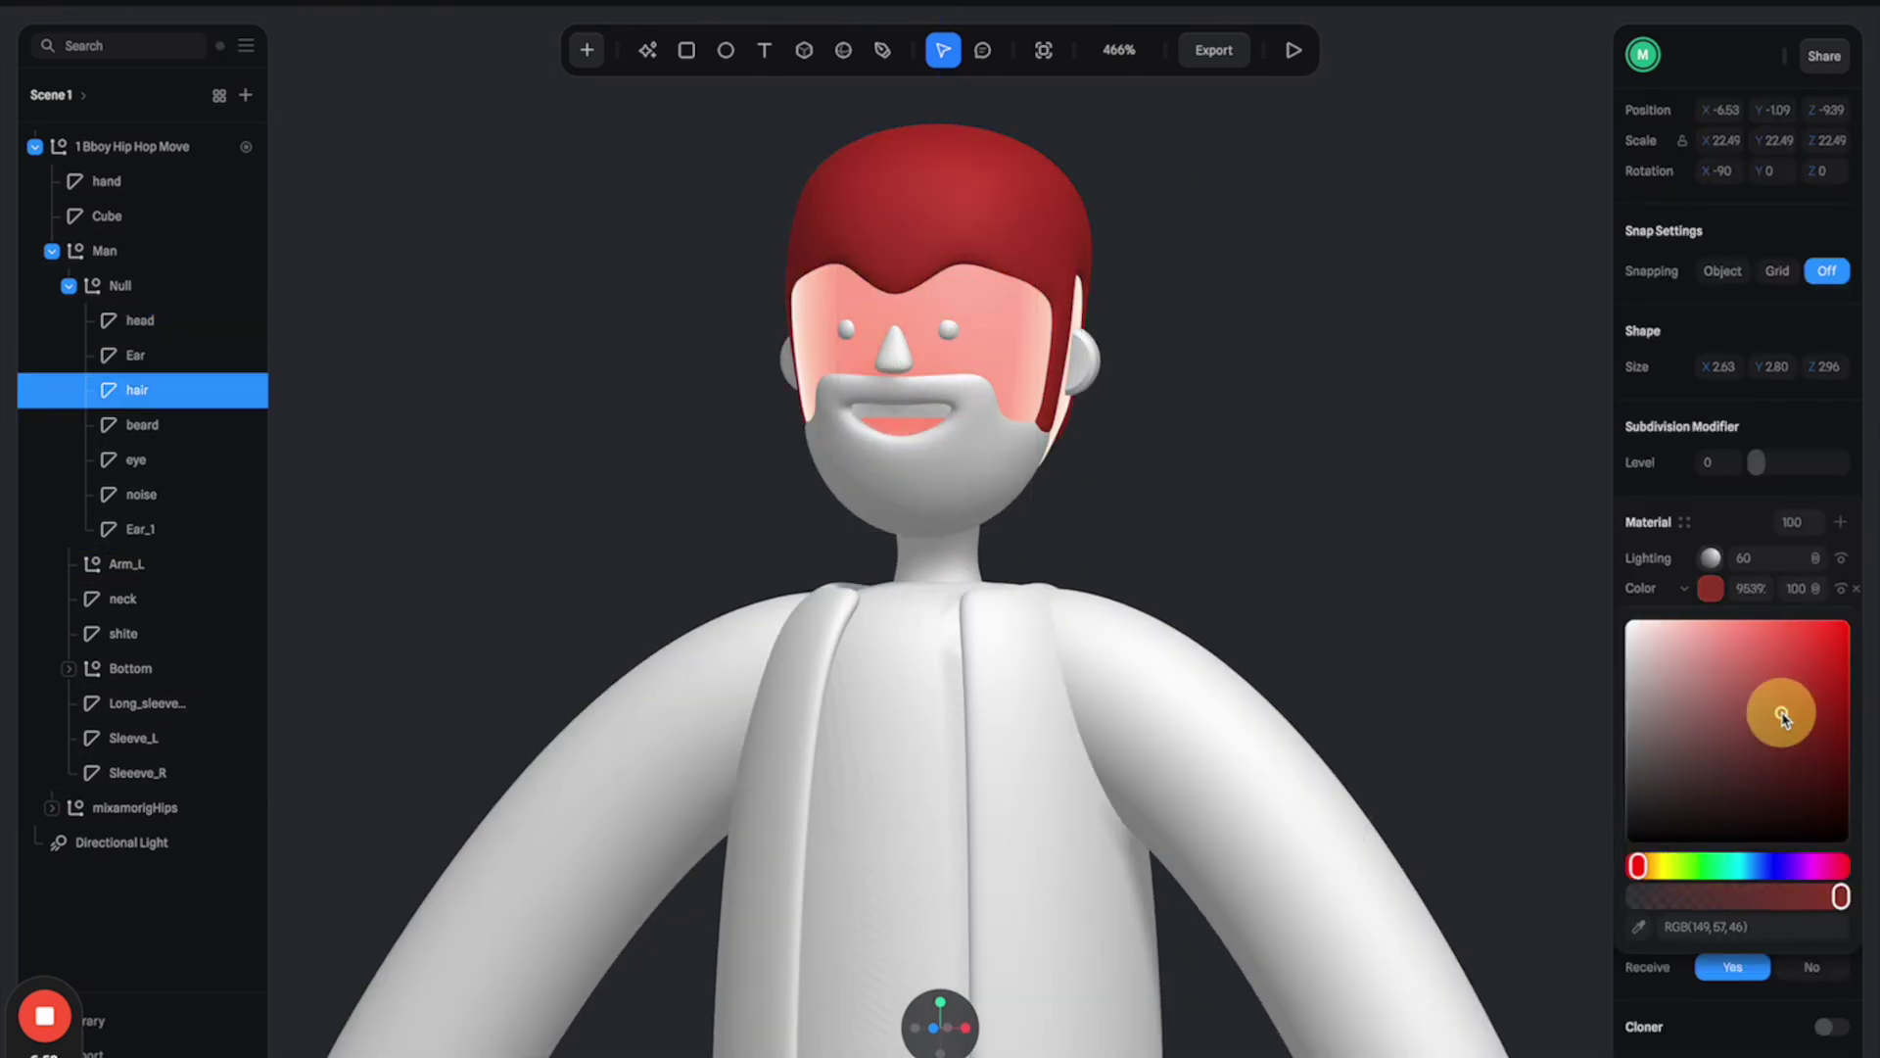
left_click(1687, 588)
left_click(1672, 731)
scroll(1732, 721, "down", 1)
left_click(1708, 605)
left_click(1708, 604)
left_click(1709, 604)
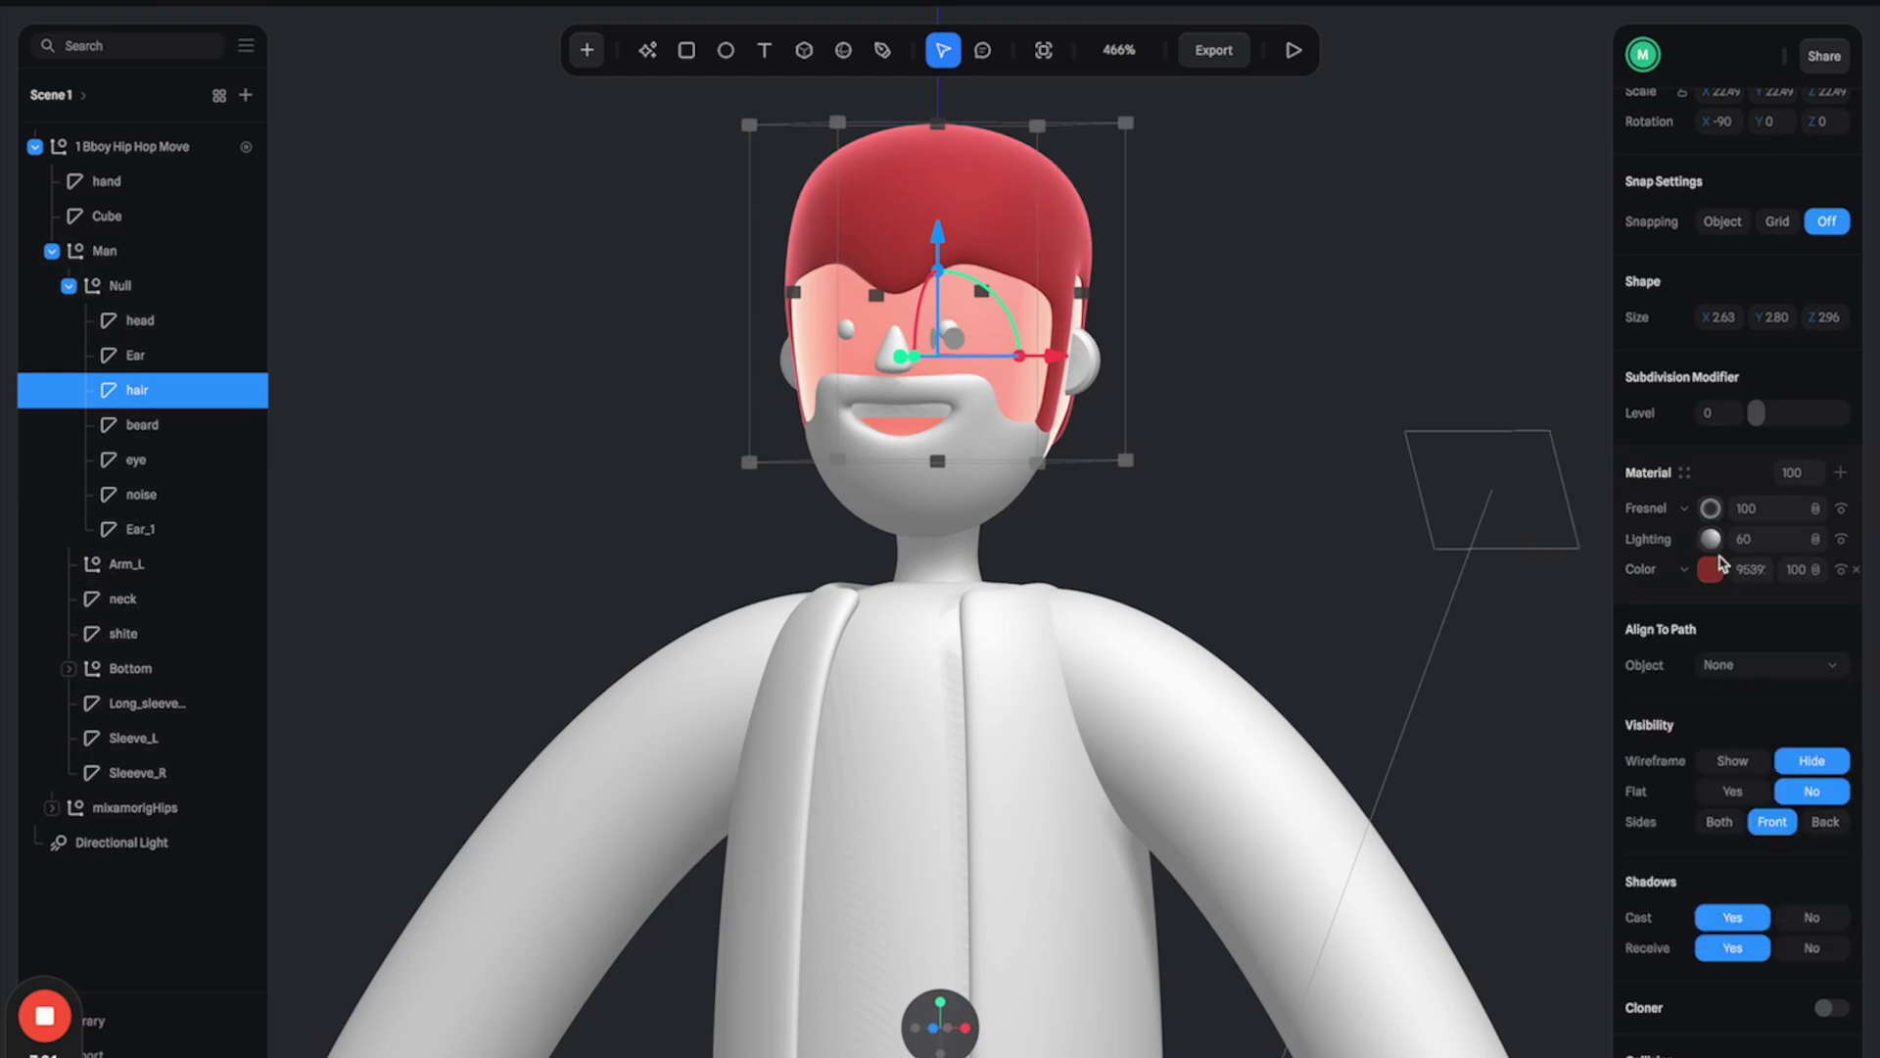
left_click(1711, 573)
- Add a Pattern layer, save the hair as a Hair material, apply it to the beard, select both ears
left_click(1842, 473)
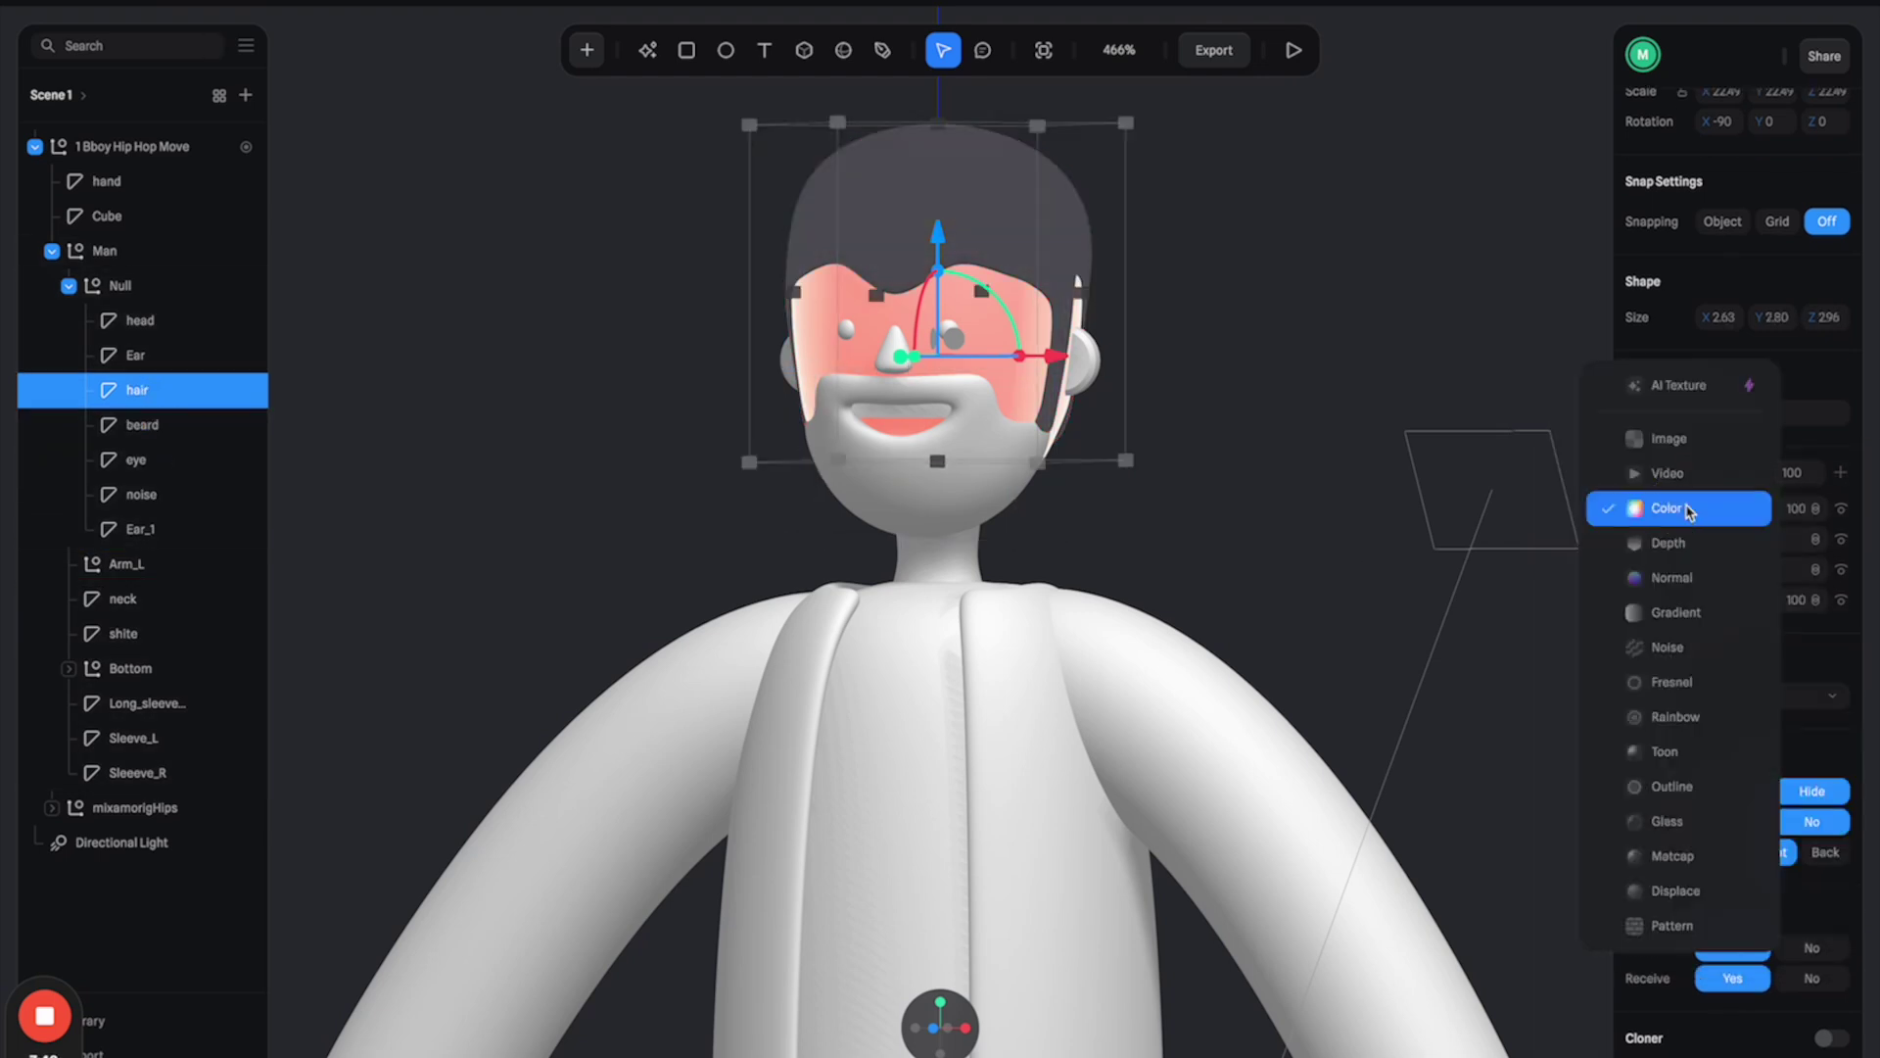
left_click(1684, 613)
left_click(1684, 472)
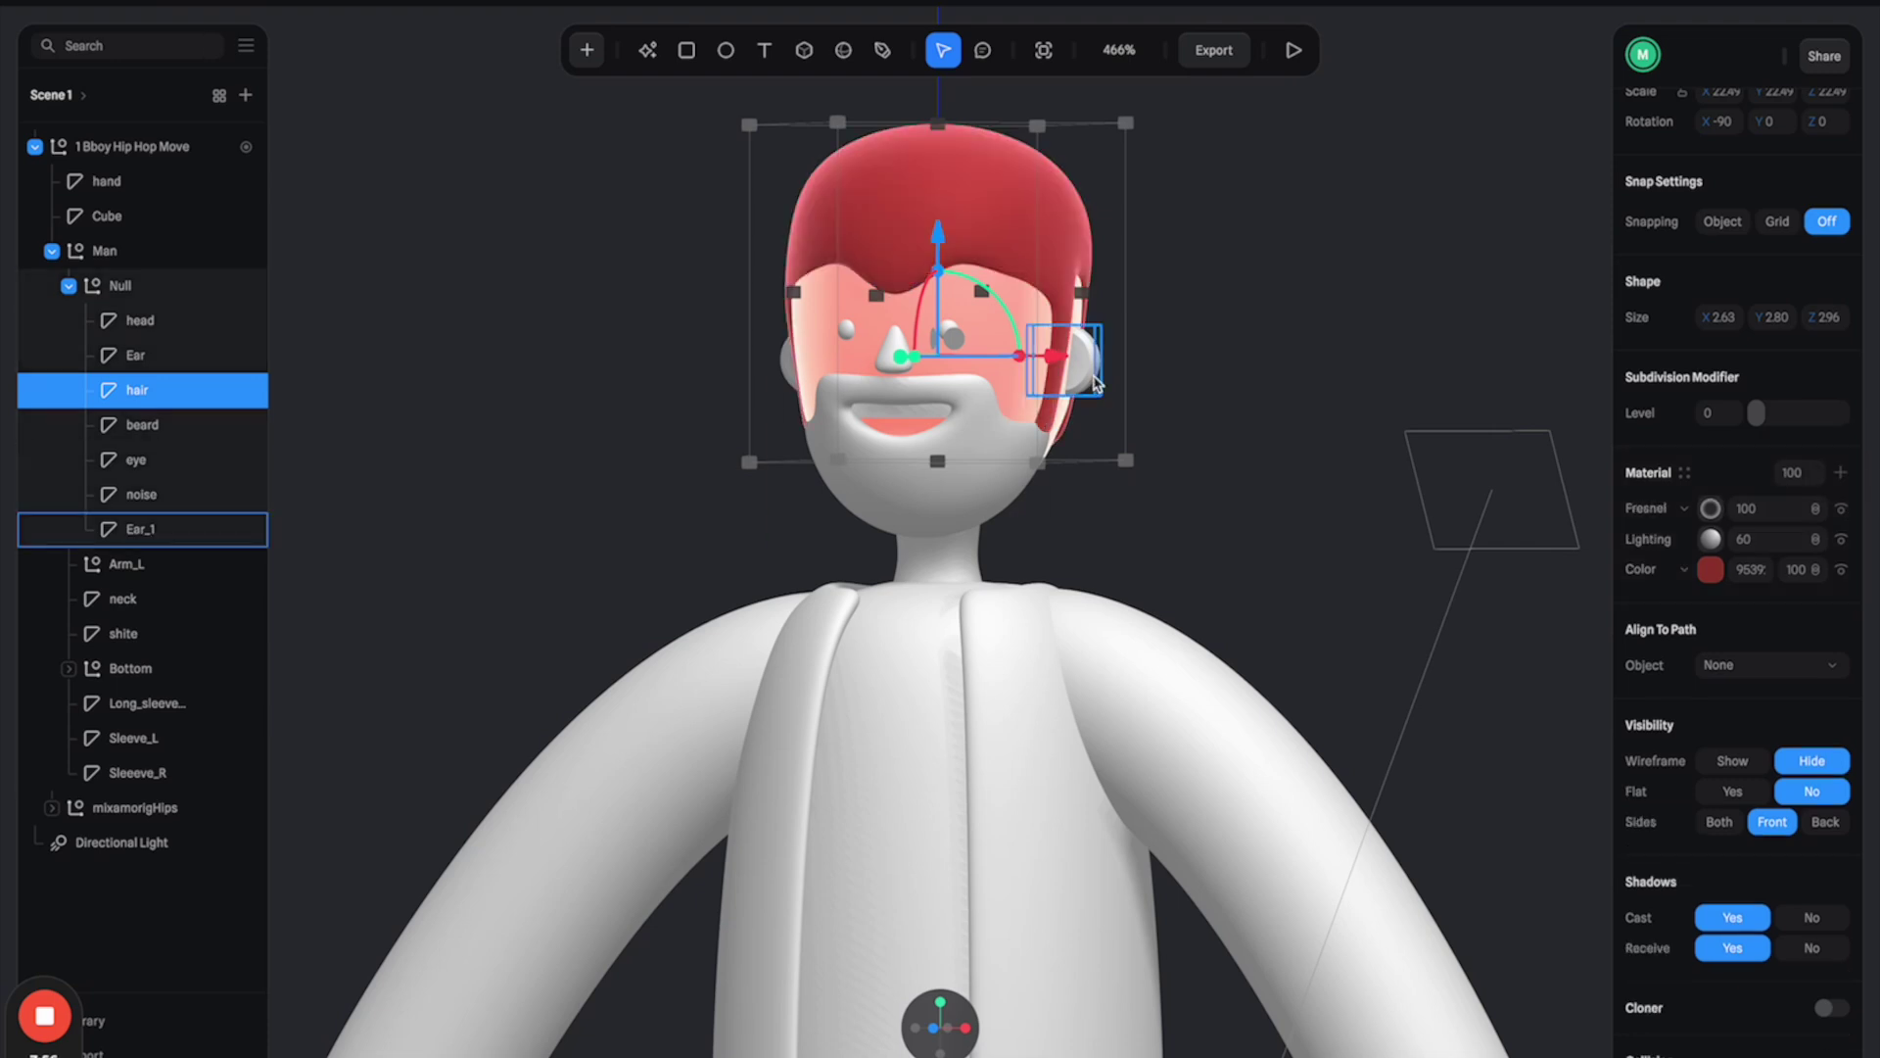
left_click_drag(1535, 221, 1061, 369)
left_click(1079, 363)
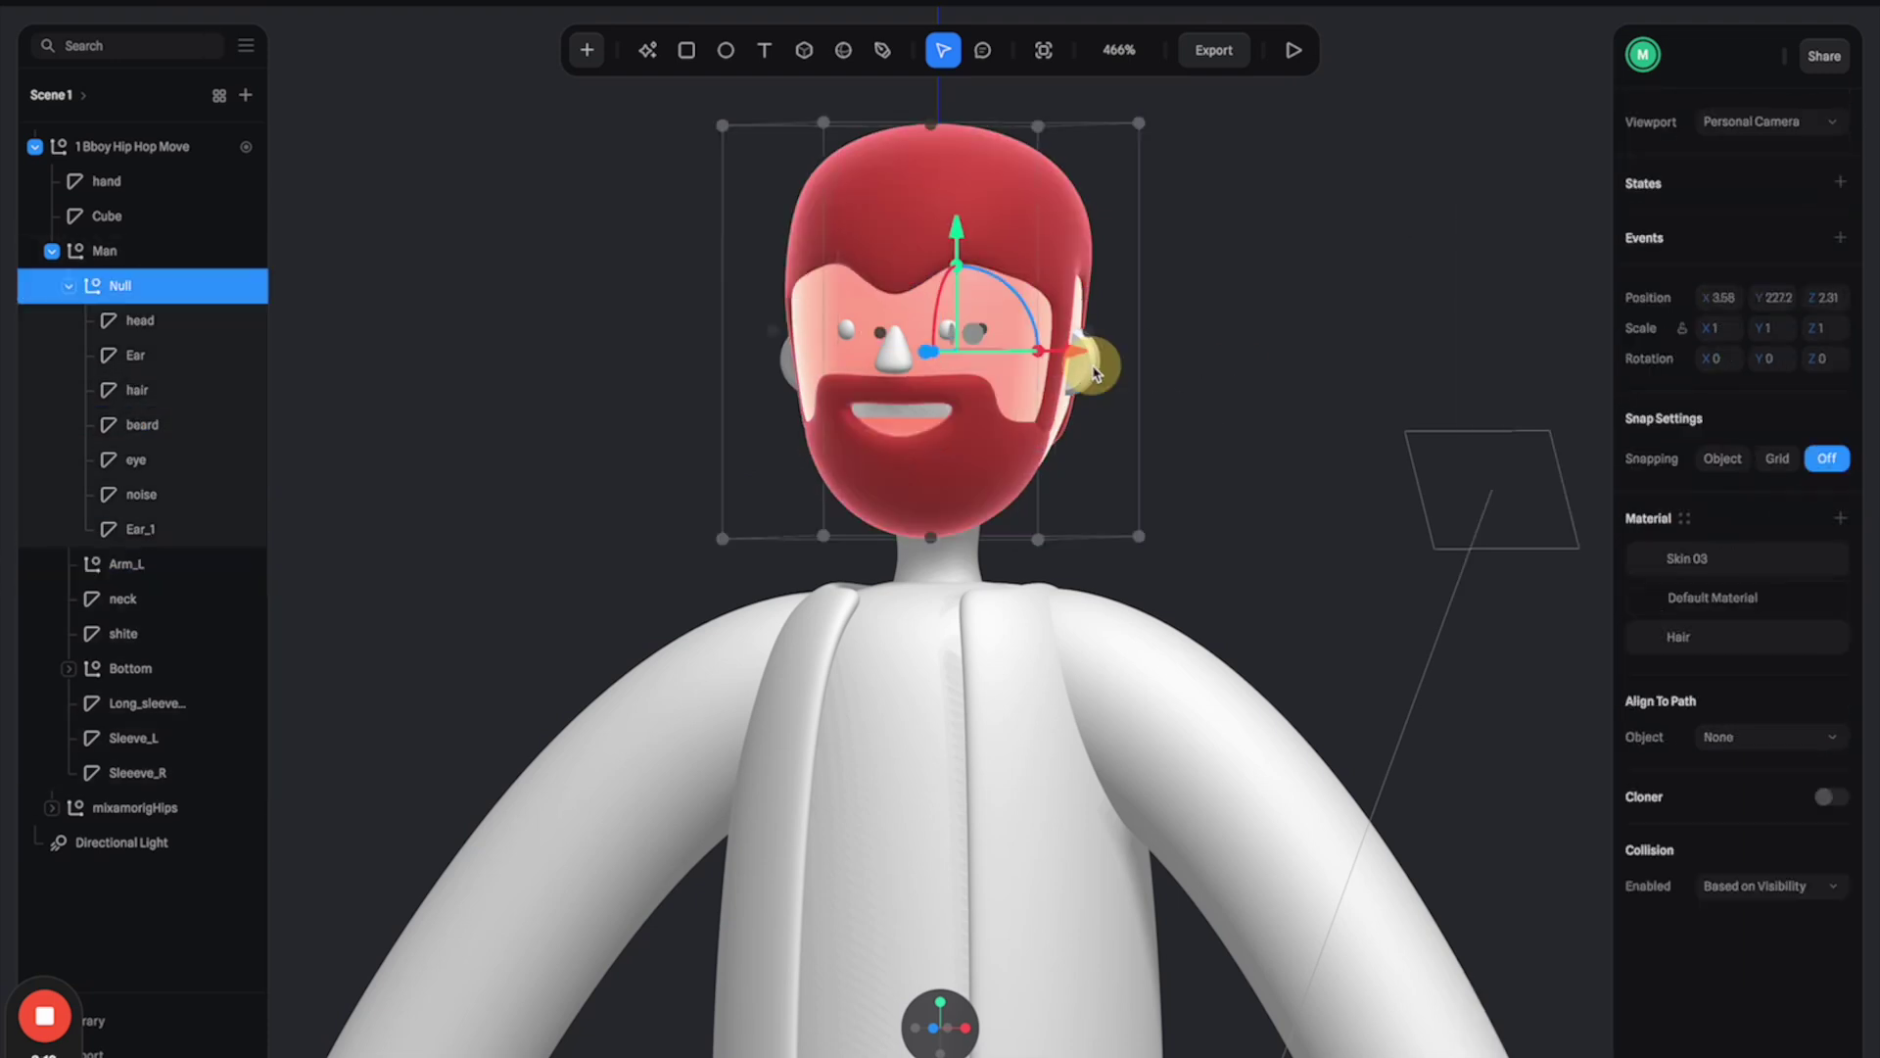
left_click(789, 358, "shift")
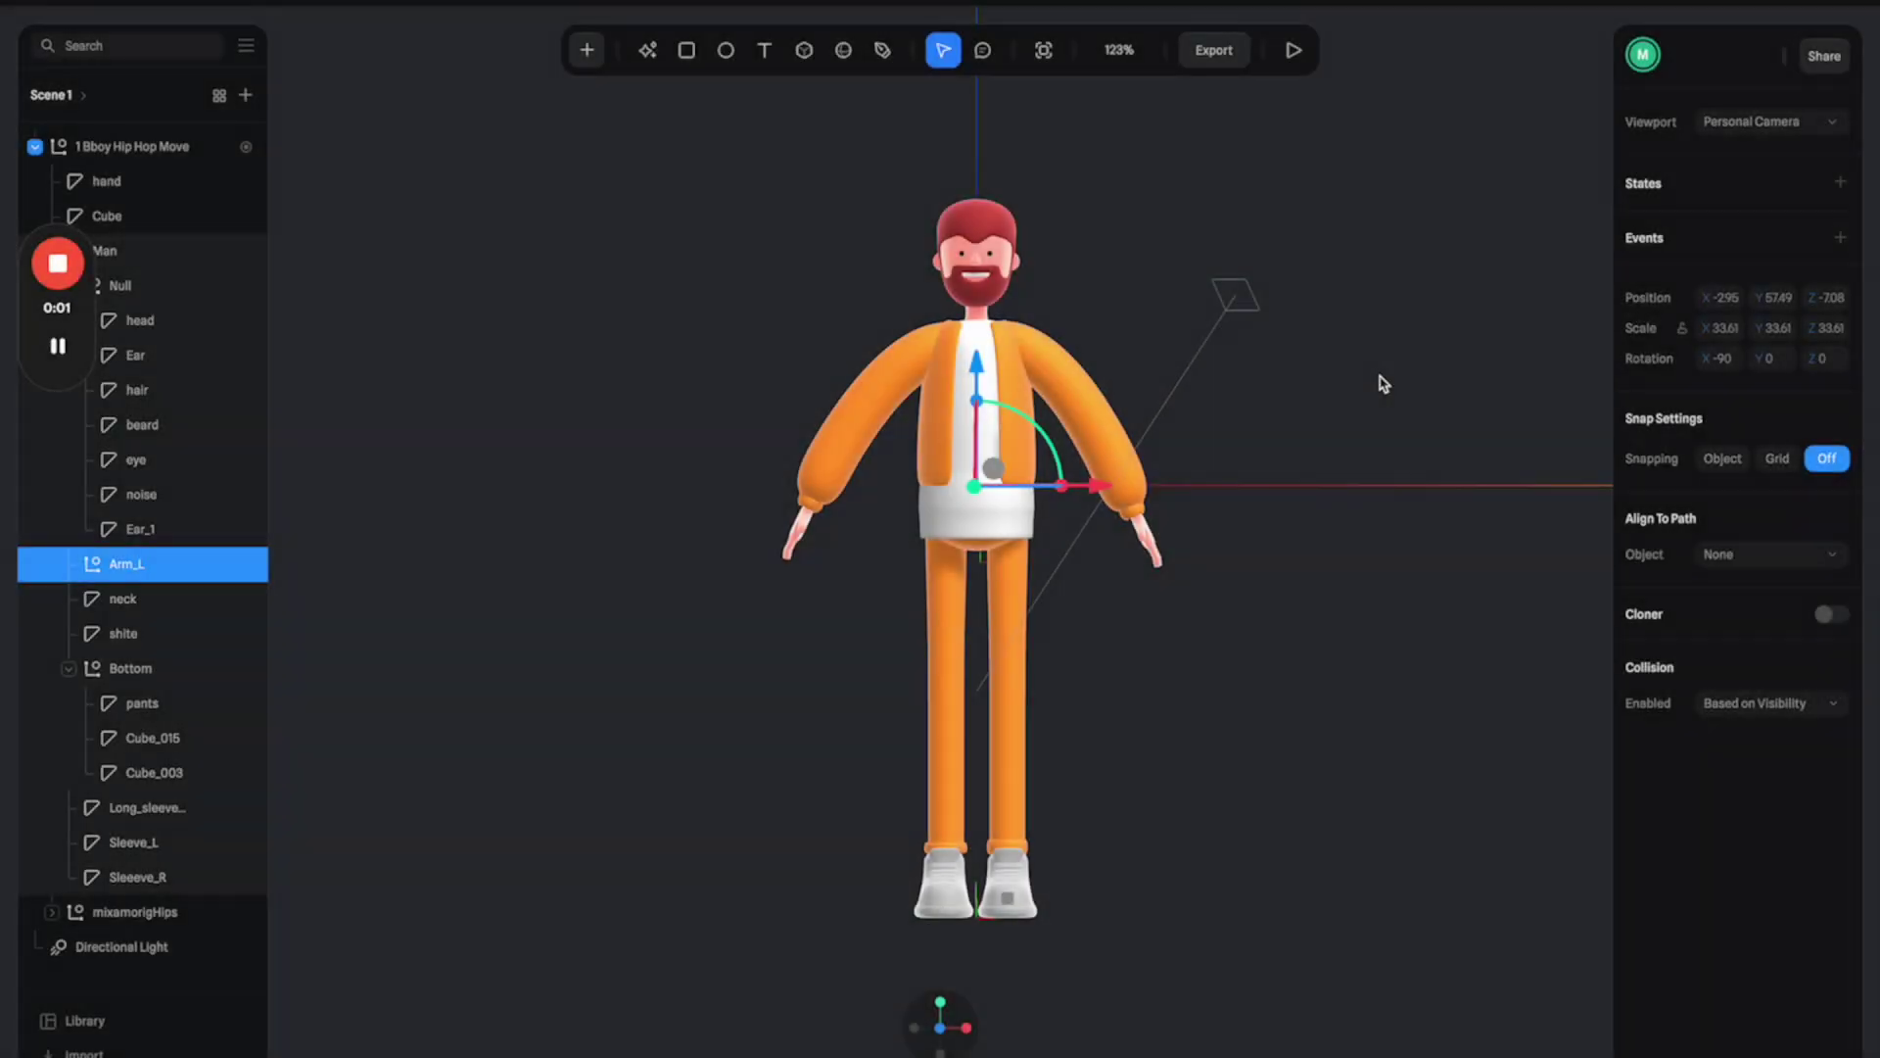
- Change the scene's background colour with the BG Color picker
left_click(1397, 374)
left_click(1453, 387)
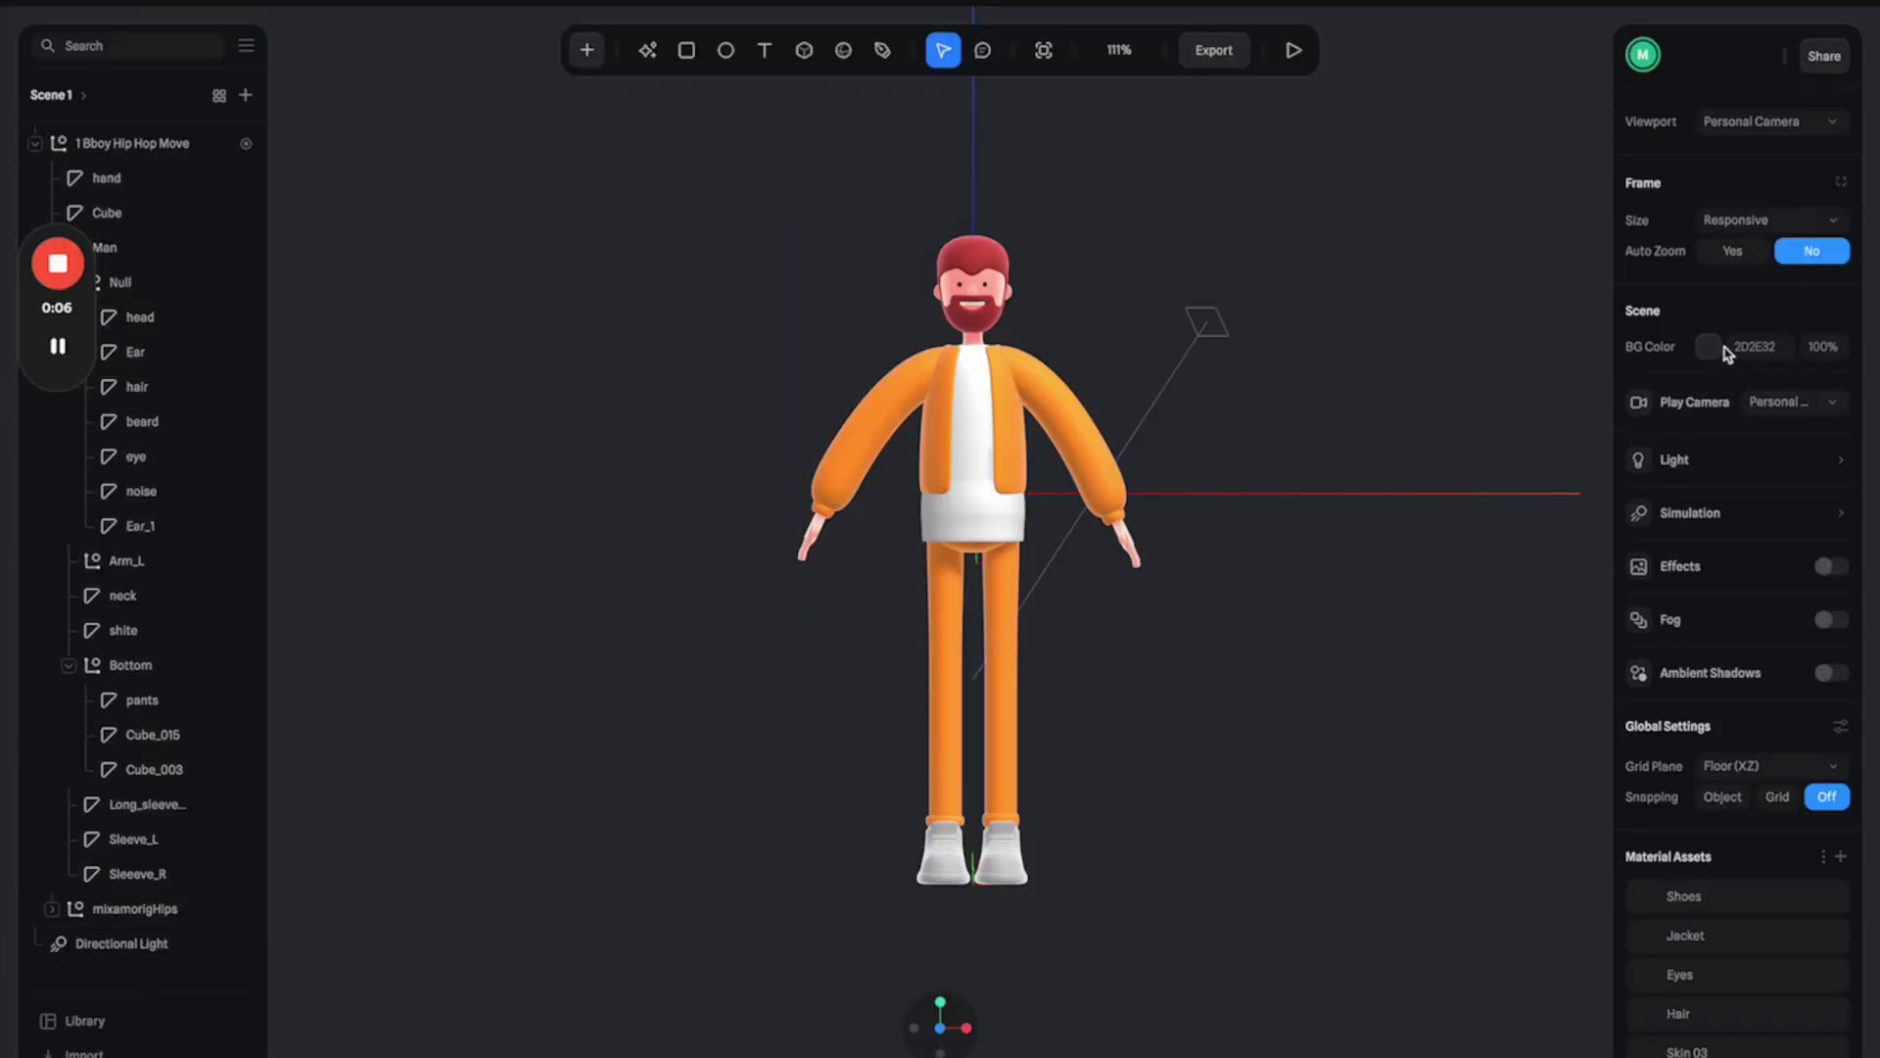
left_click(1714, 348)
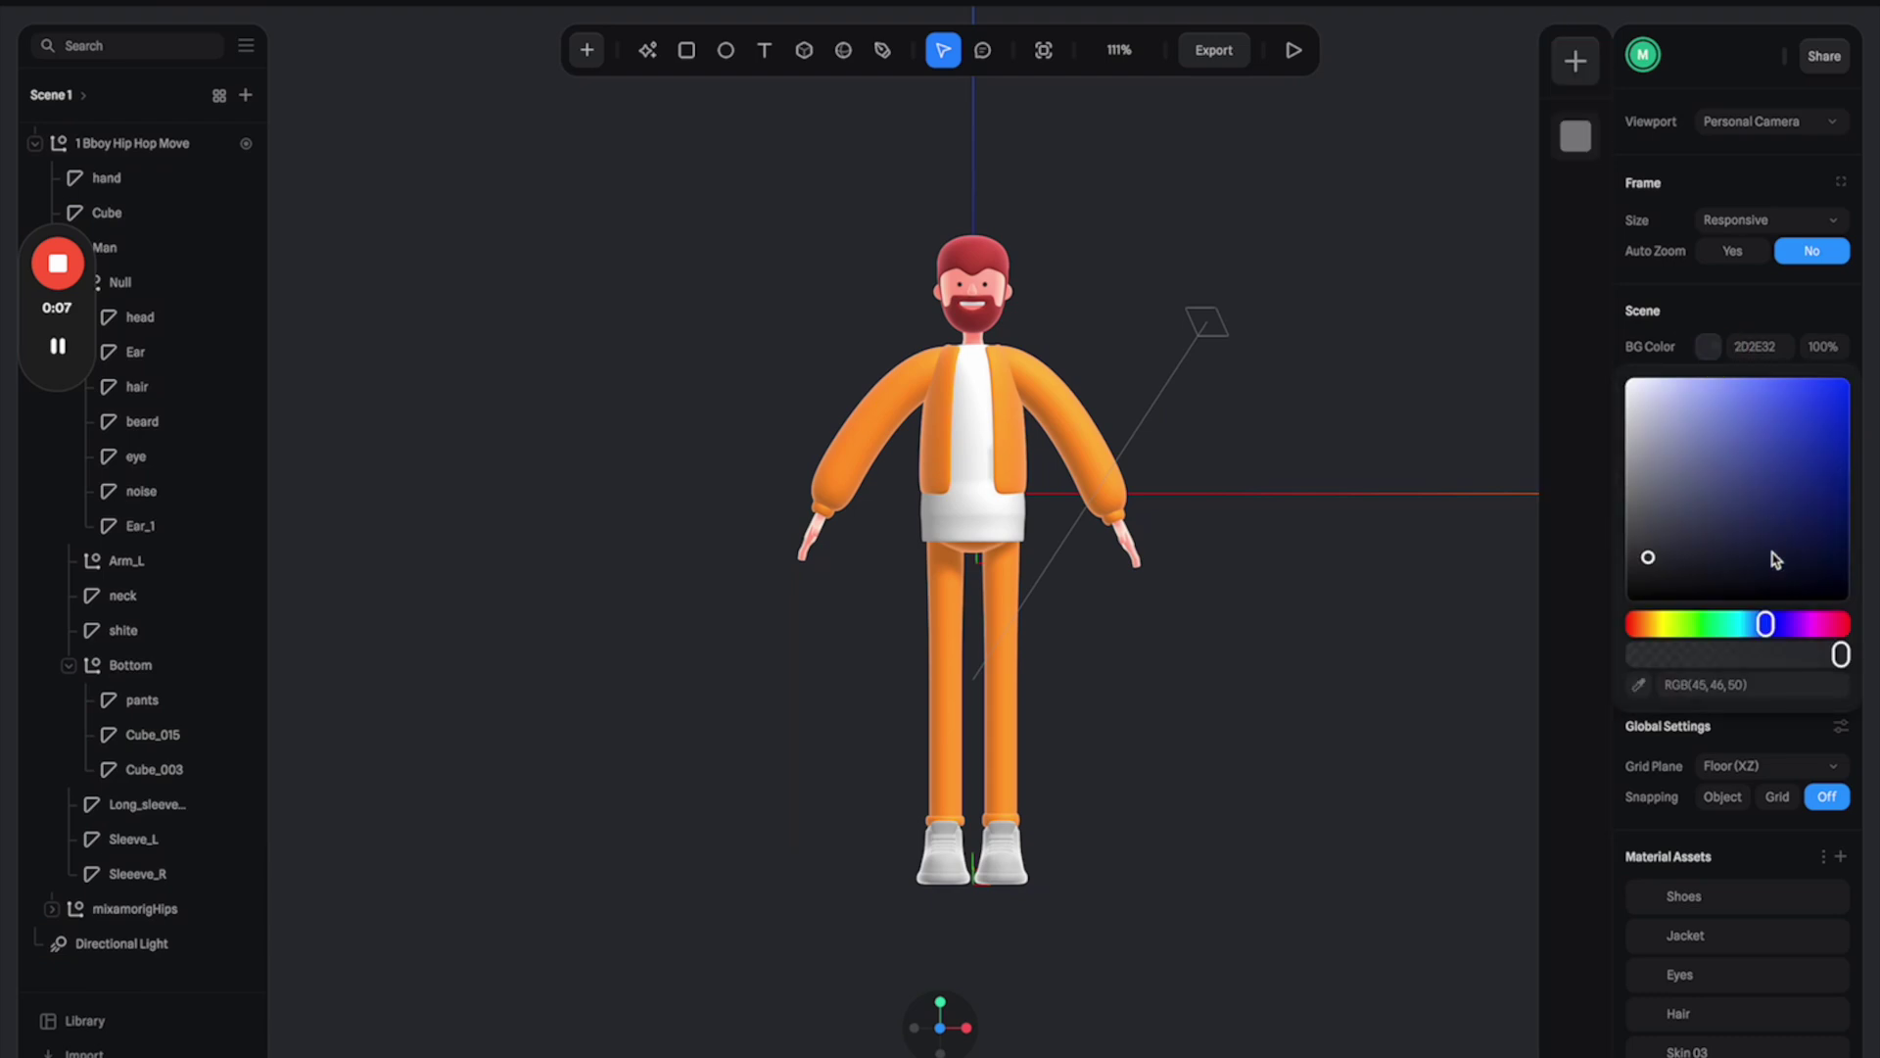
left_click(1643, 624)
left_click(1780, 404)
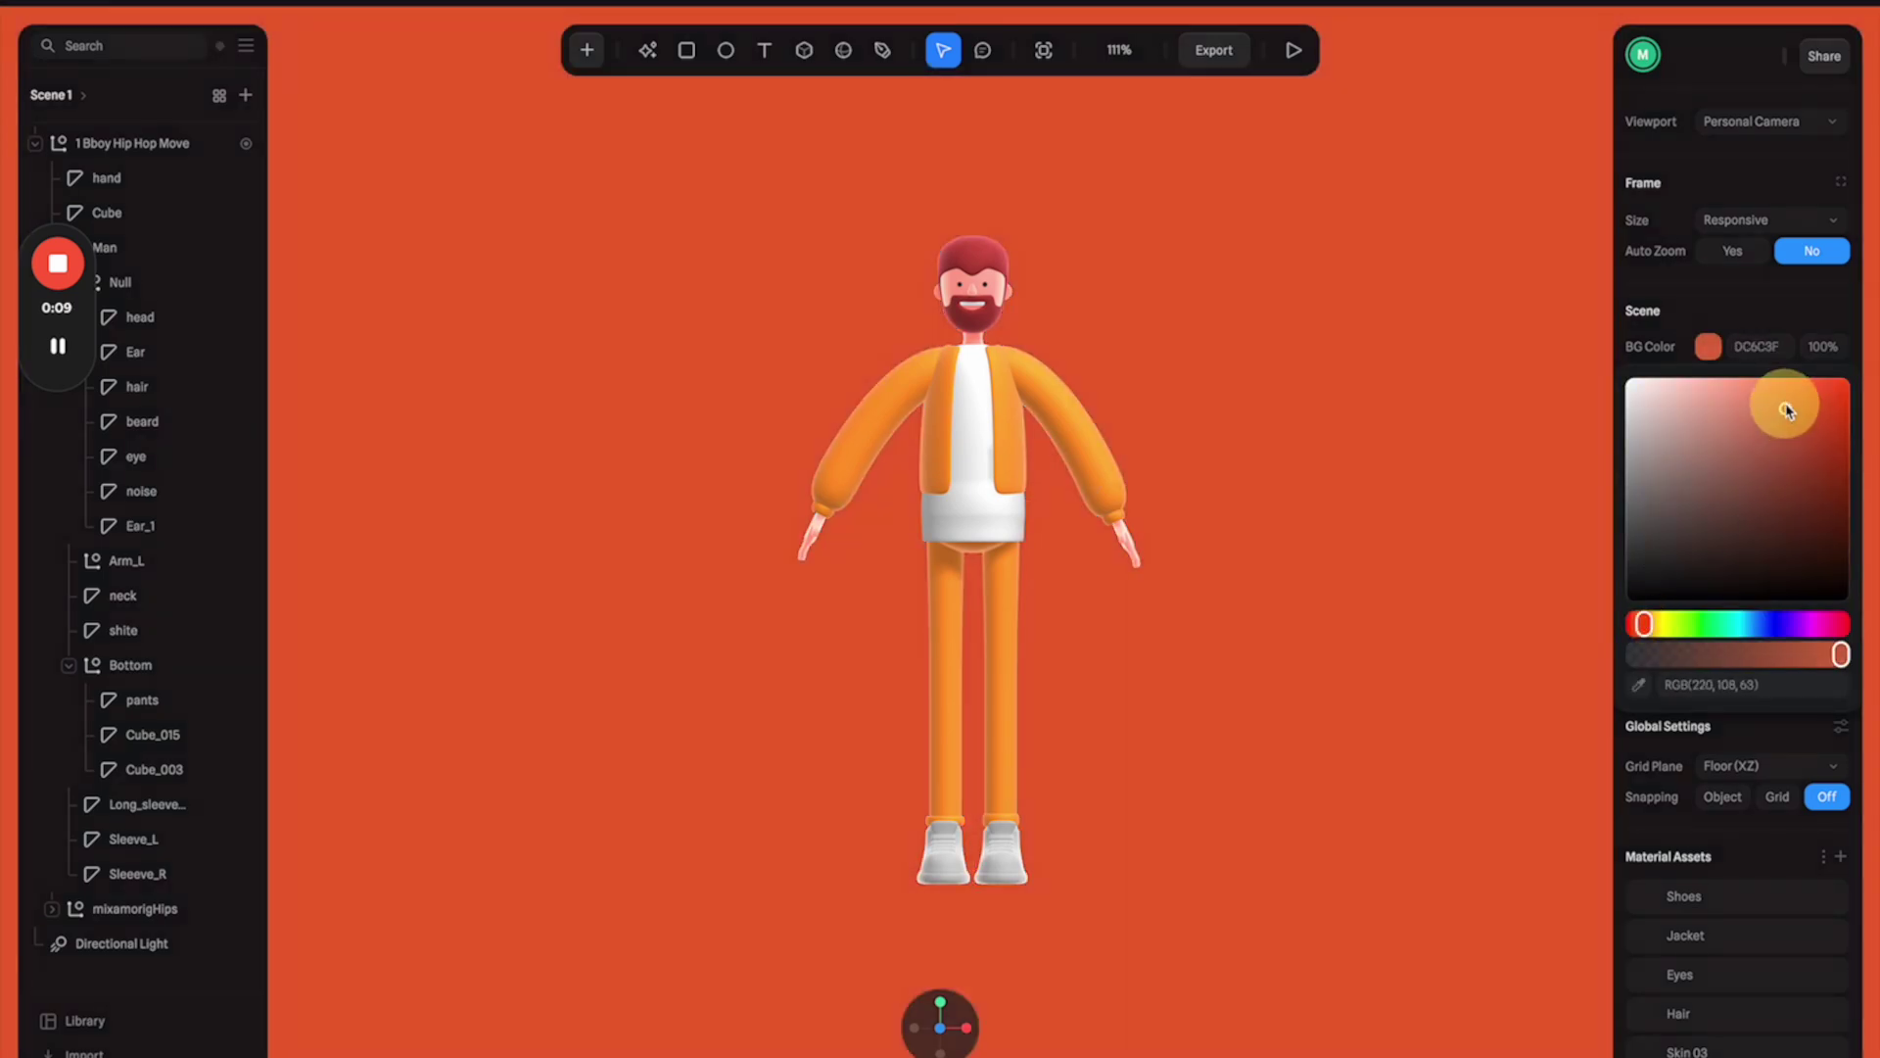
left_click_drag(1765, 413, 1769, 421)
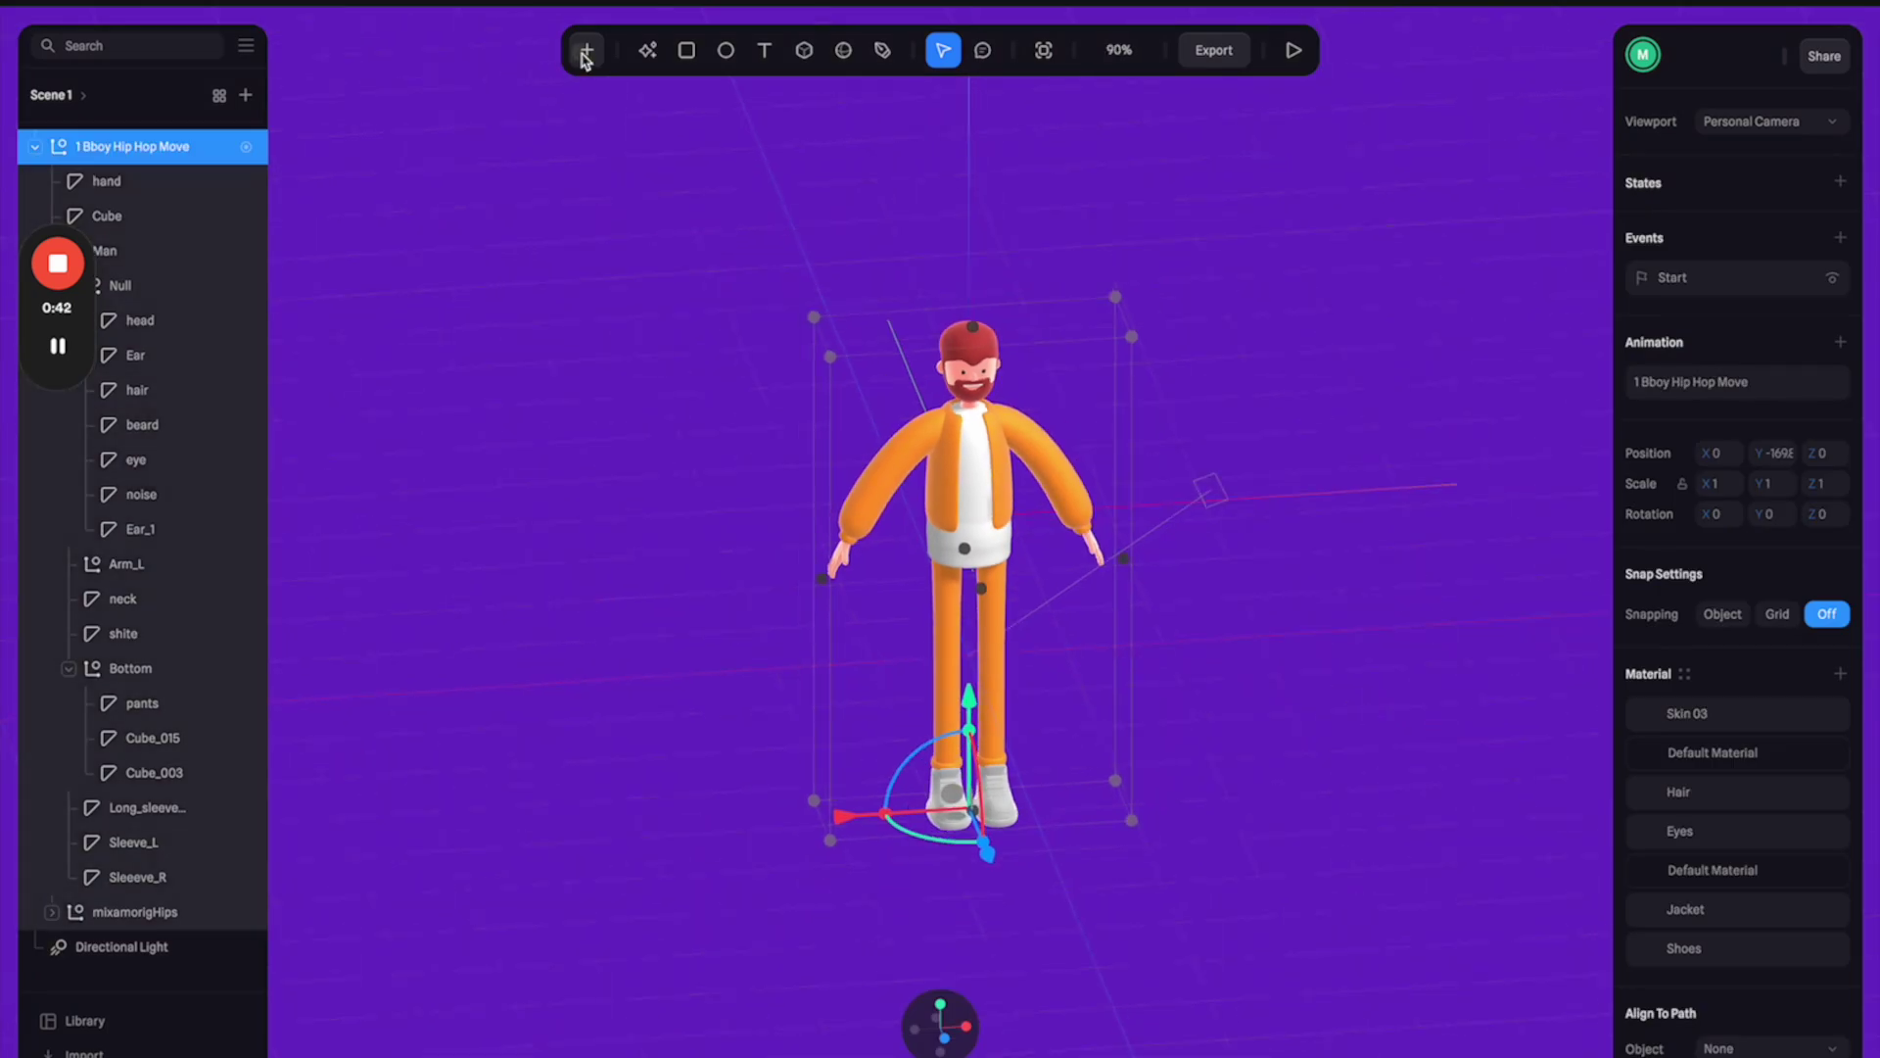
- Add a rectangle, enlarge it into a large floor plane and move it beneath the character's feet
left_click(585, 51)
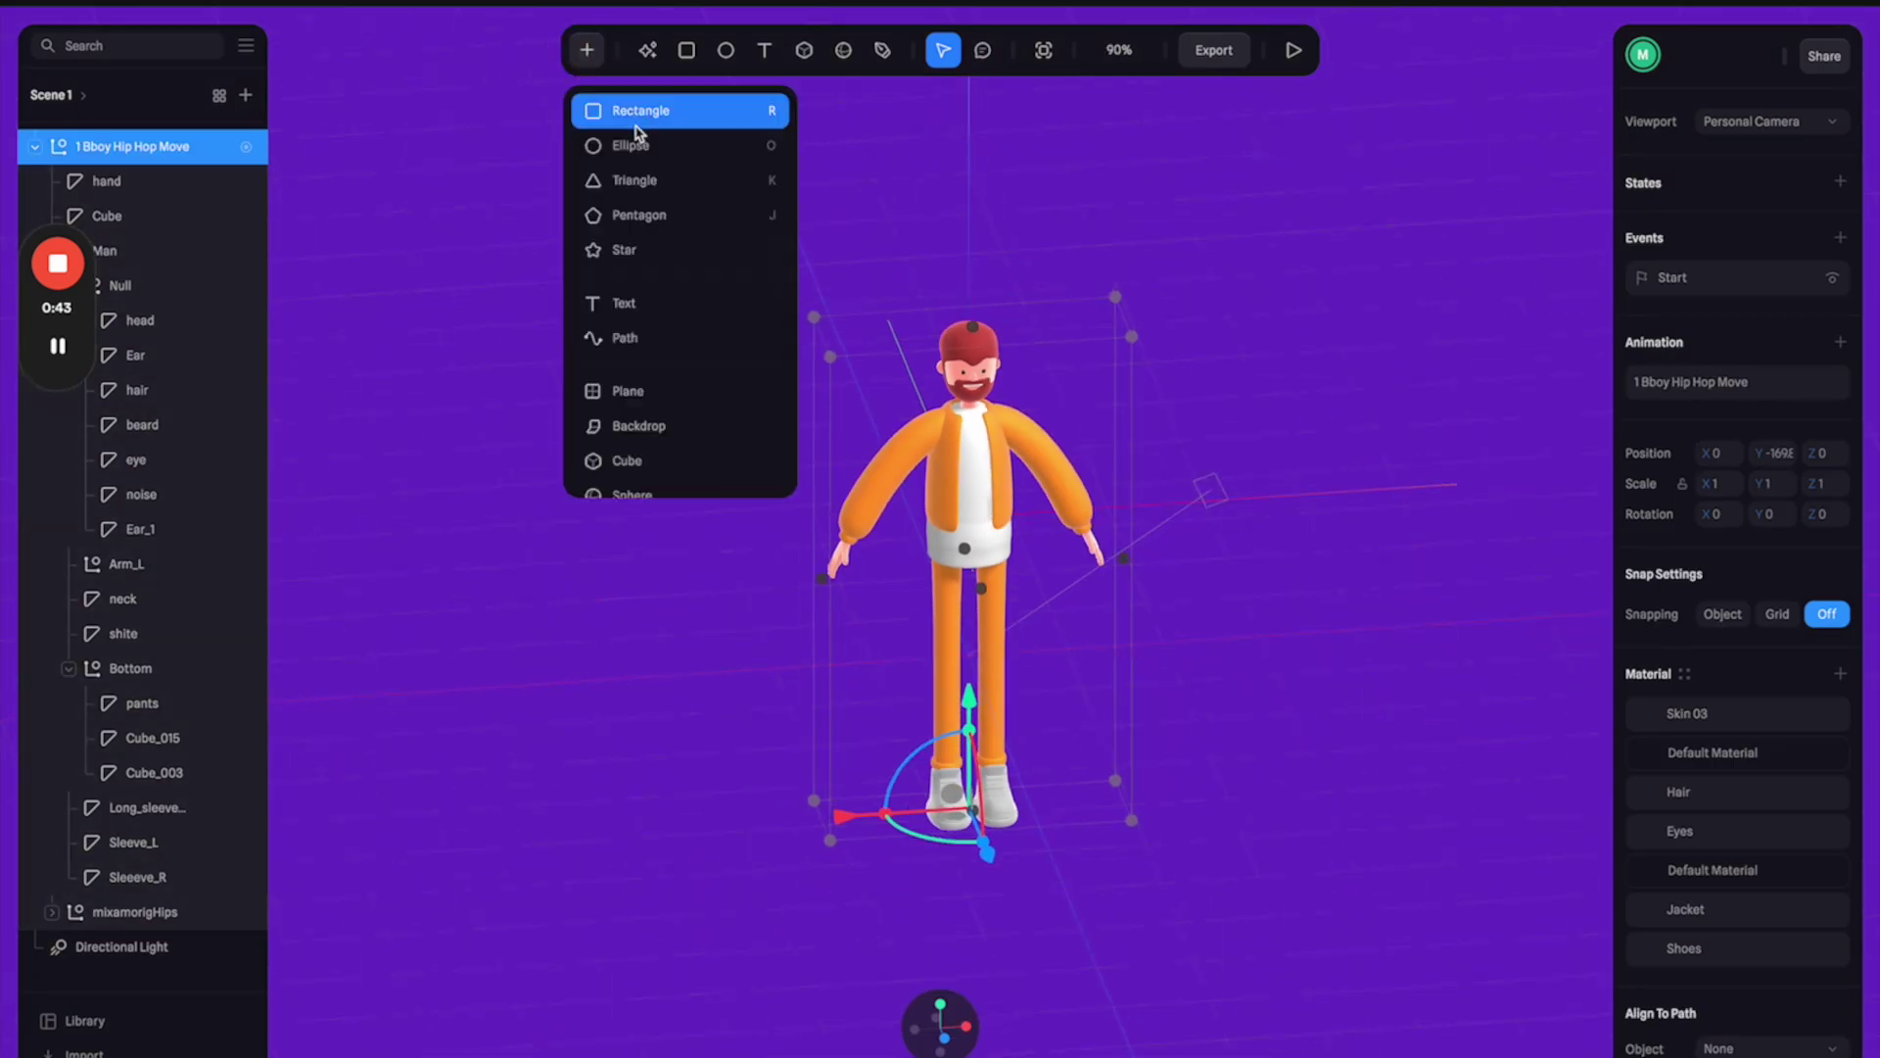
left_click(659, 123)
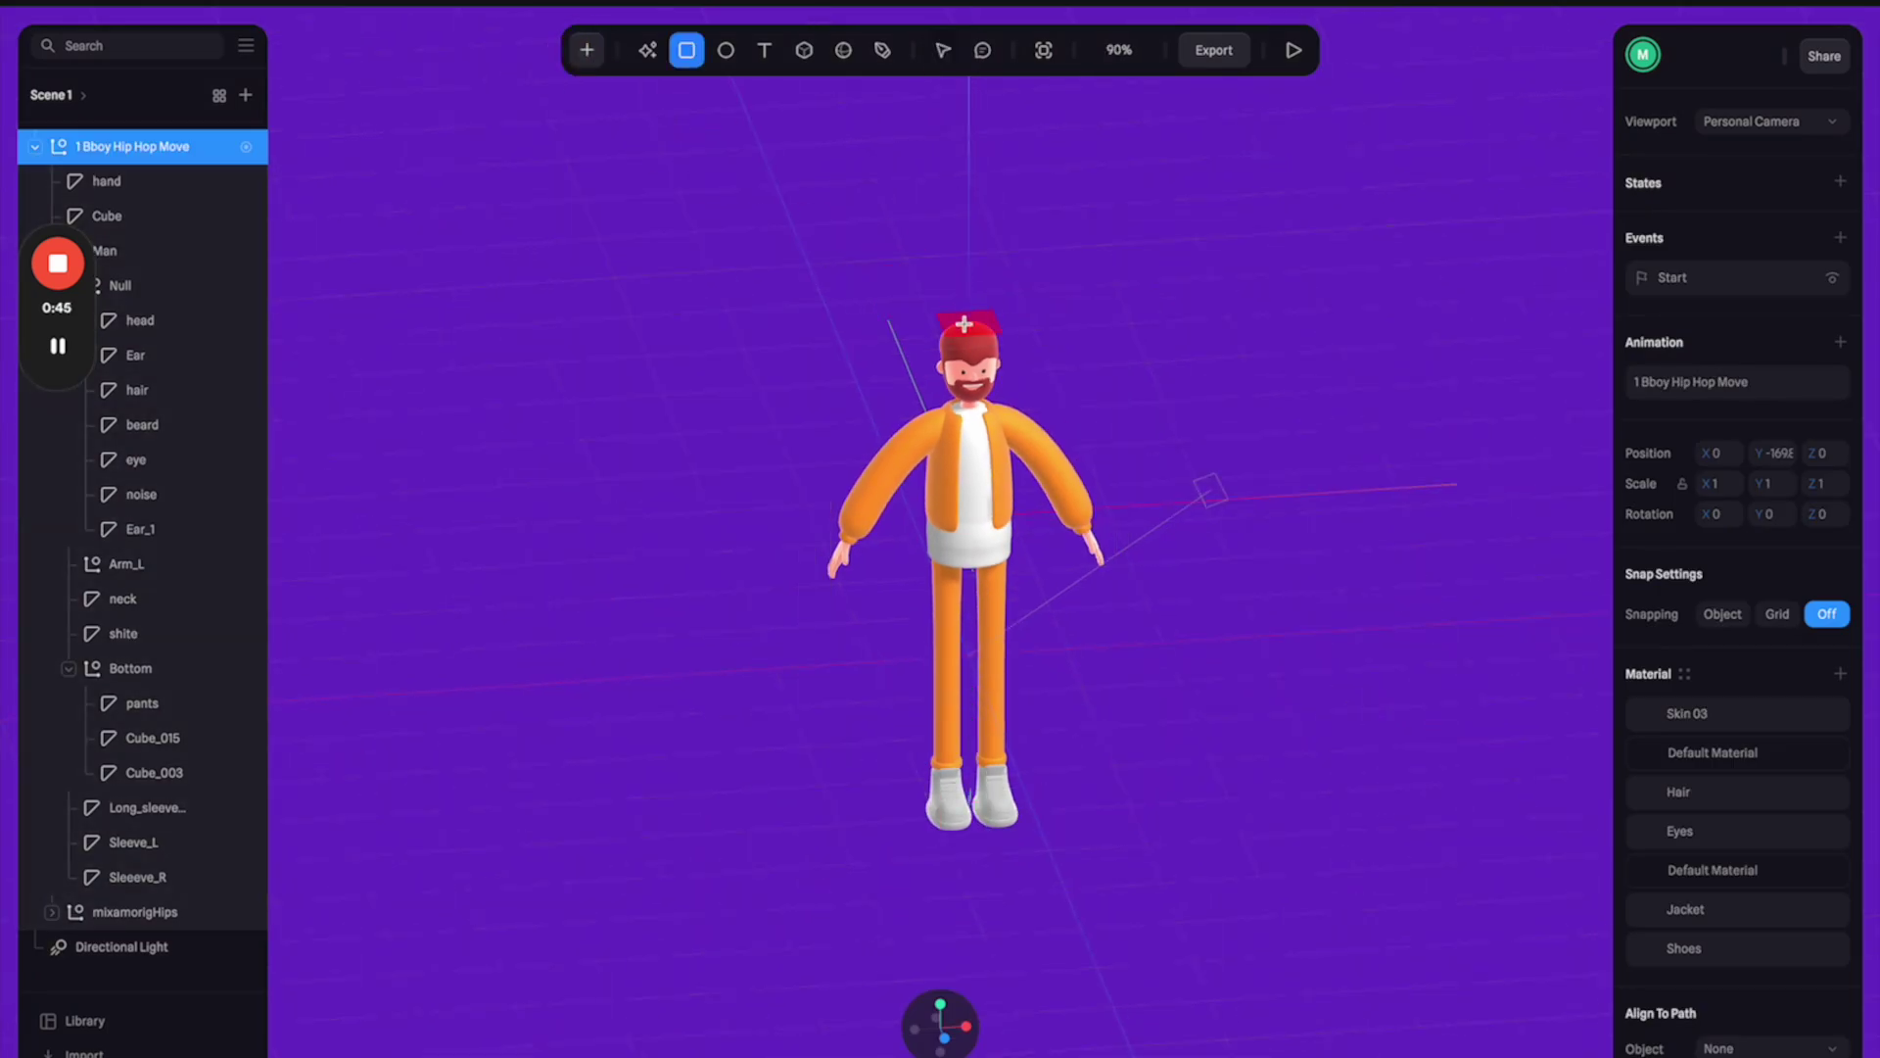
left_click(964, 323)
left_click_drag(1028, 340, 1607, 483)
left_click_drag(982, 370, 1057, 696)
left_click(1711, 905)
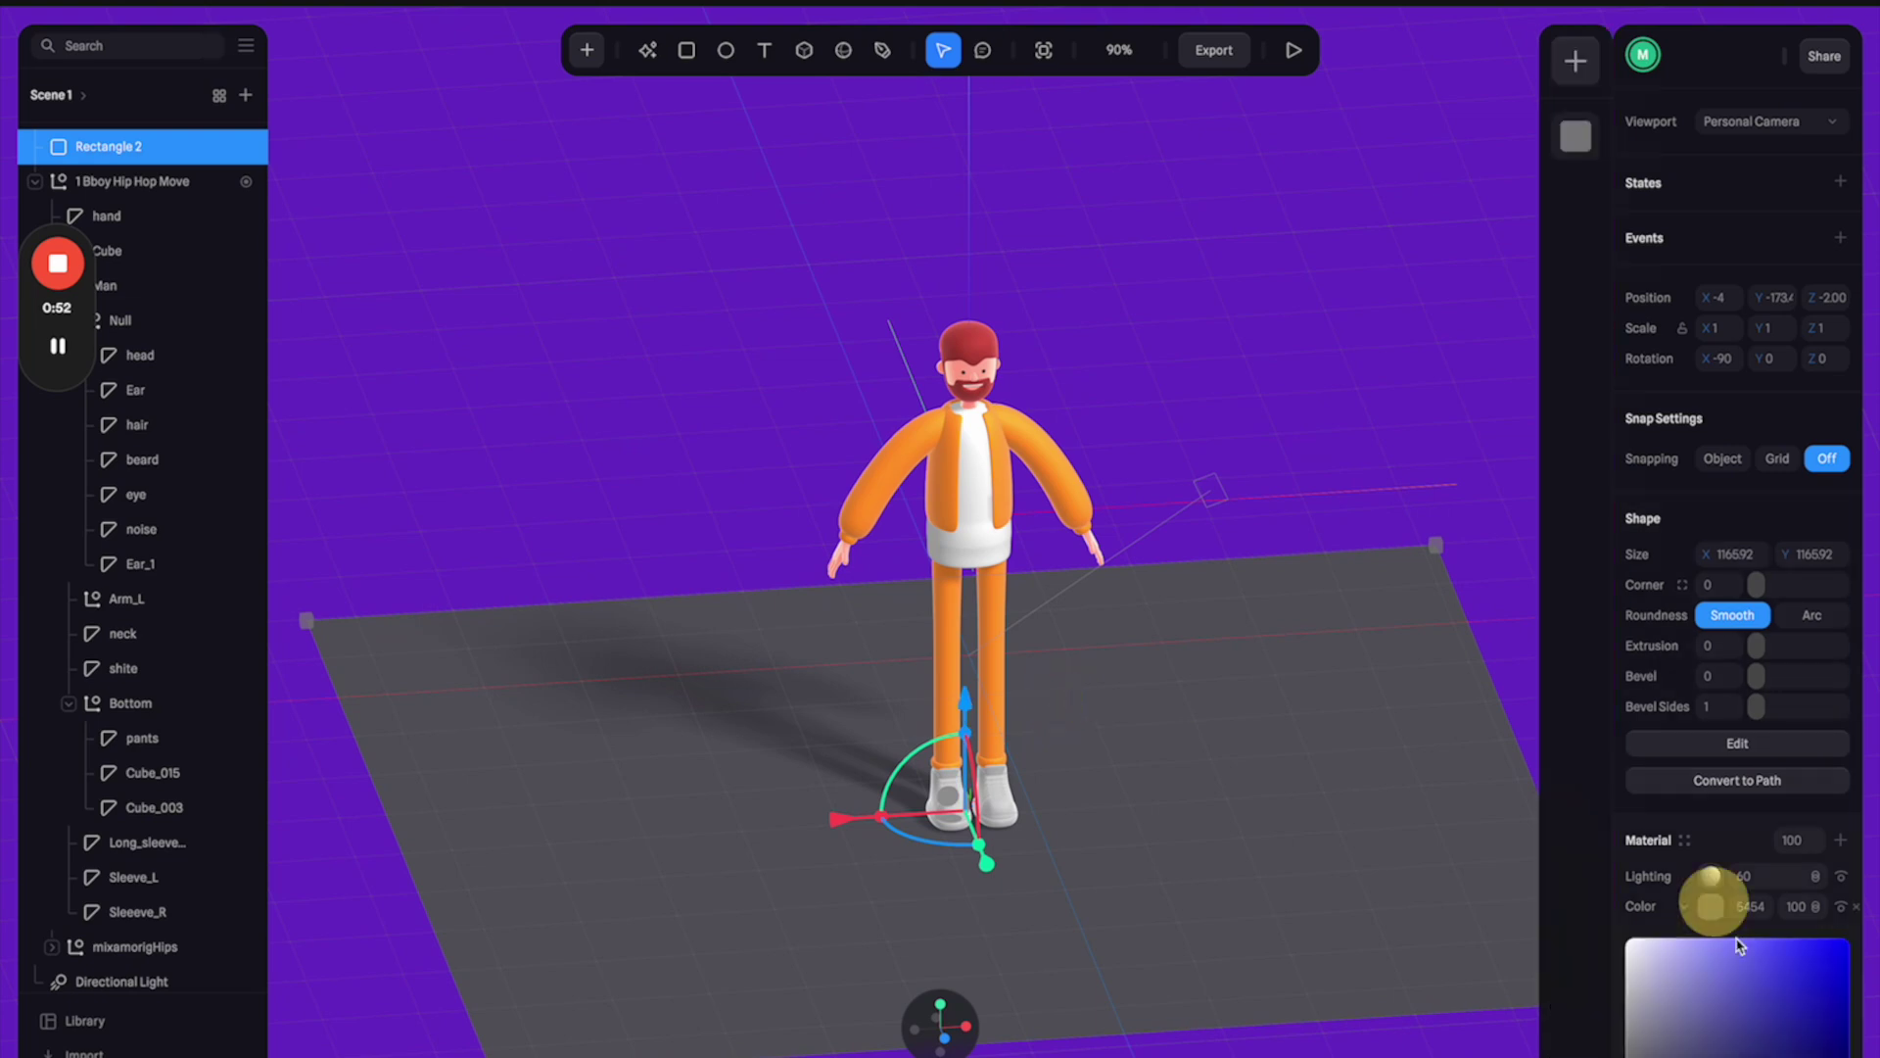
- Give the floor plane a gradient fill and set its type to Radial
left_click(1694, 907)
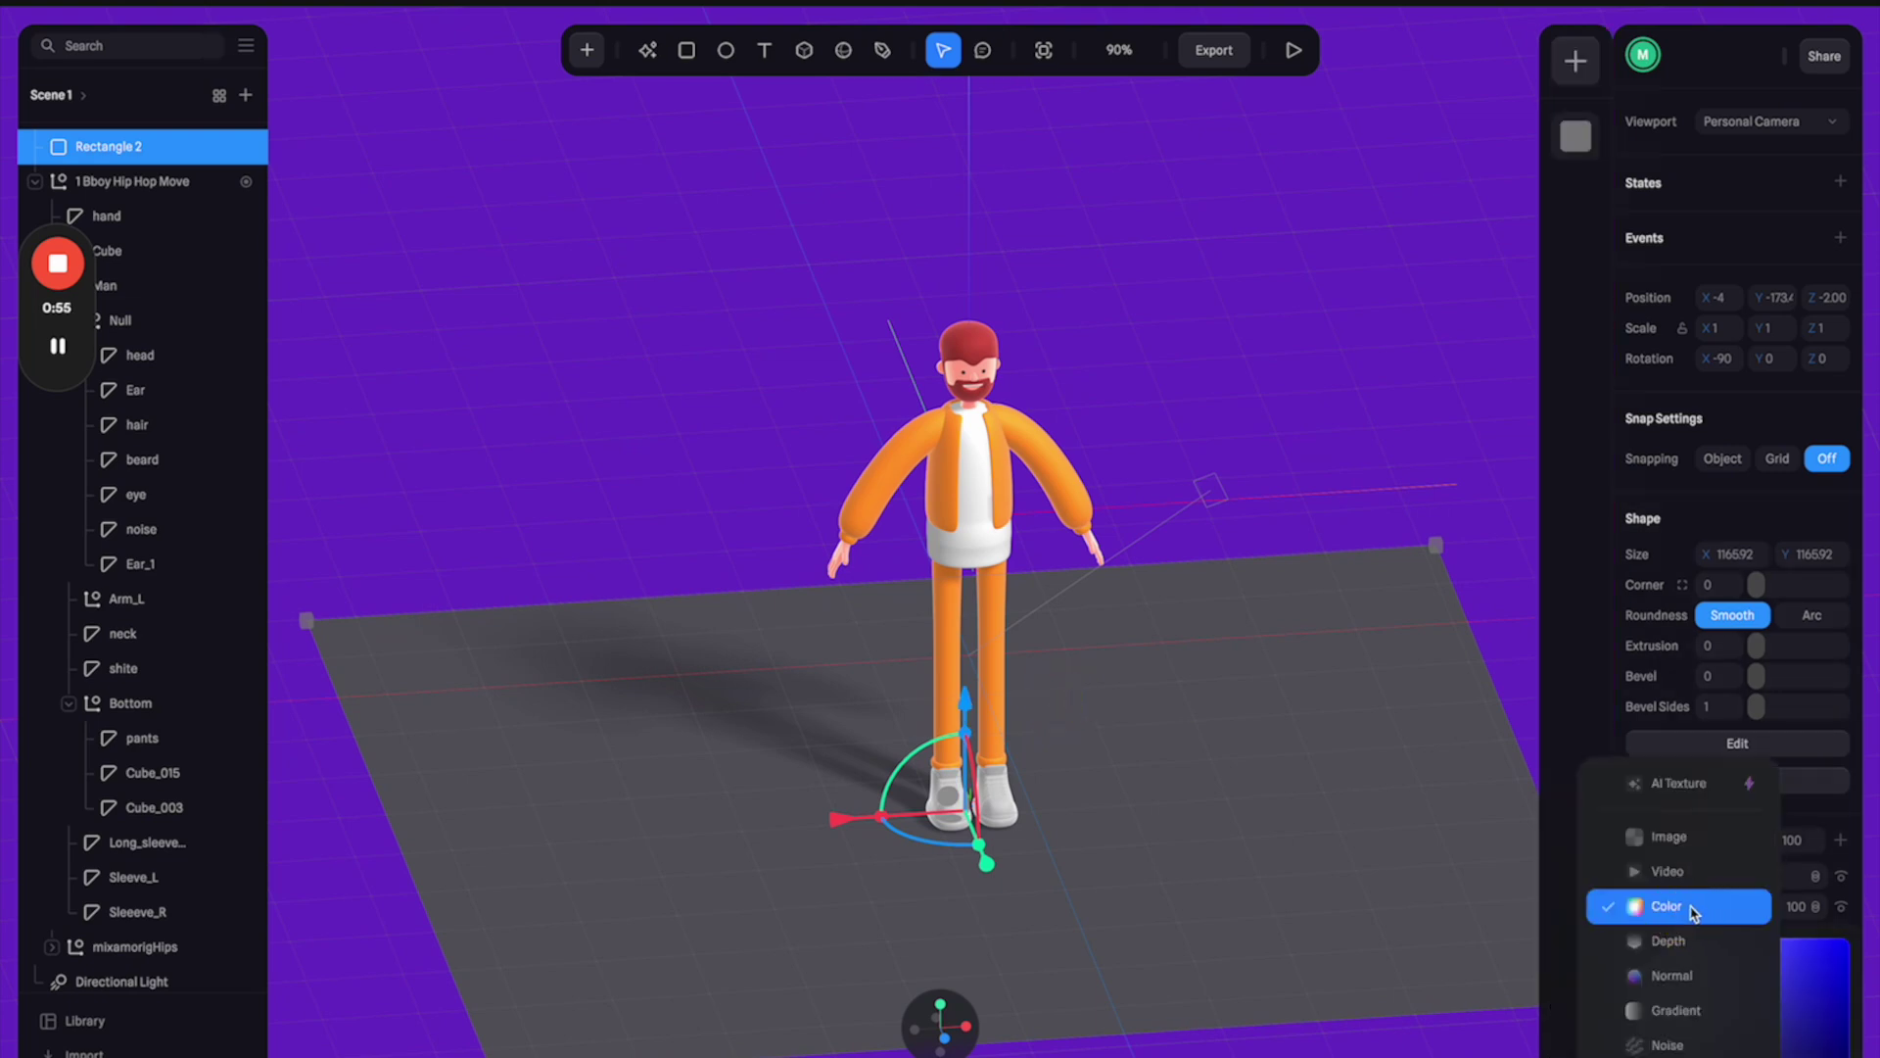
left_click(1676, 1010)
scroll(1709, 931, "down", 1)
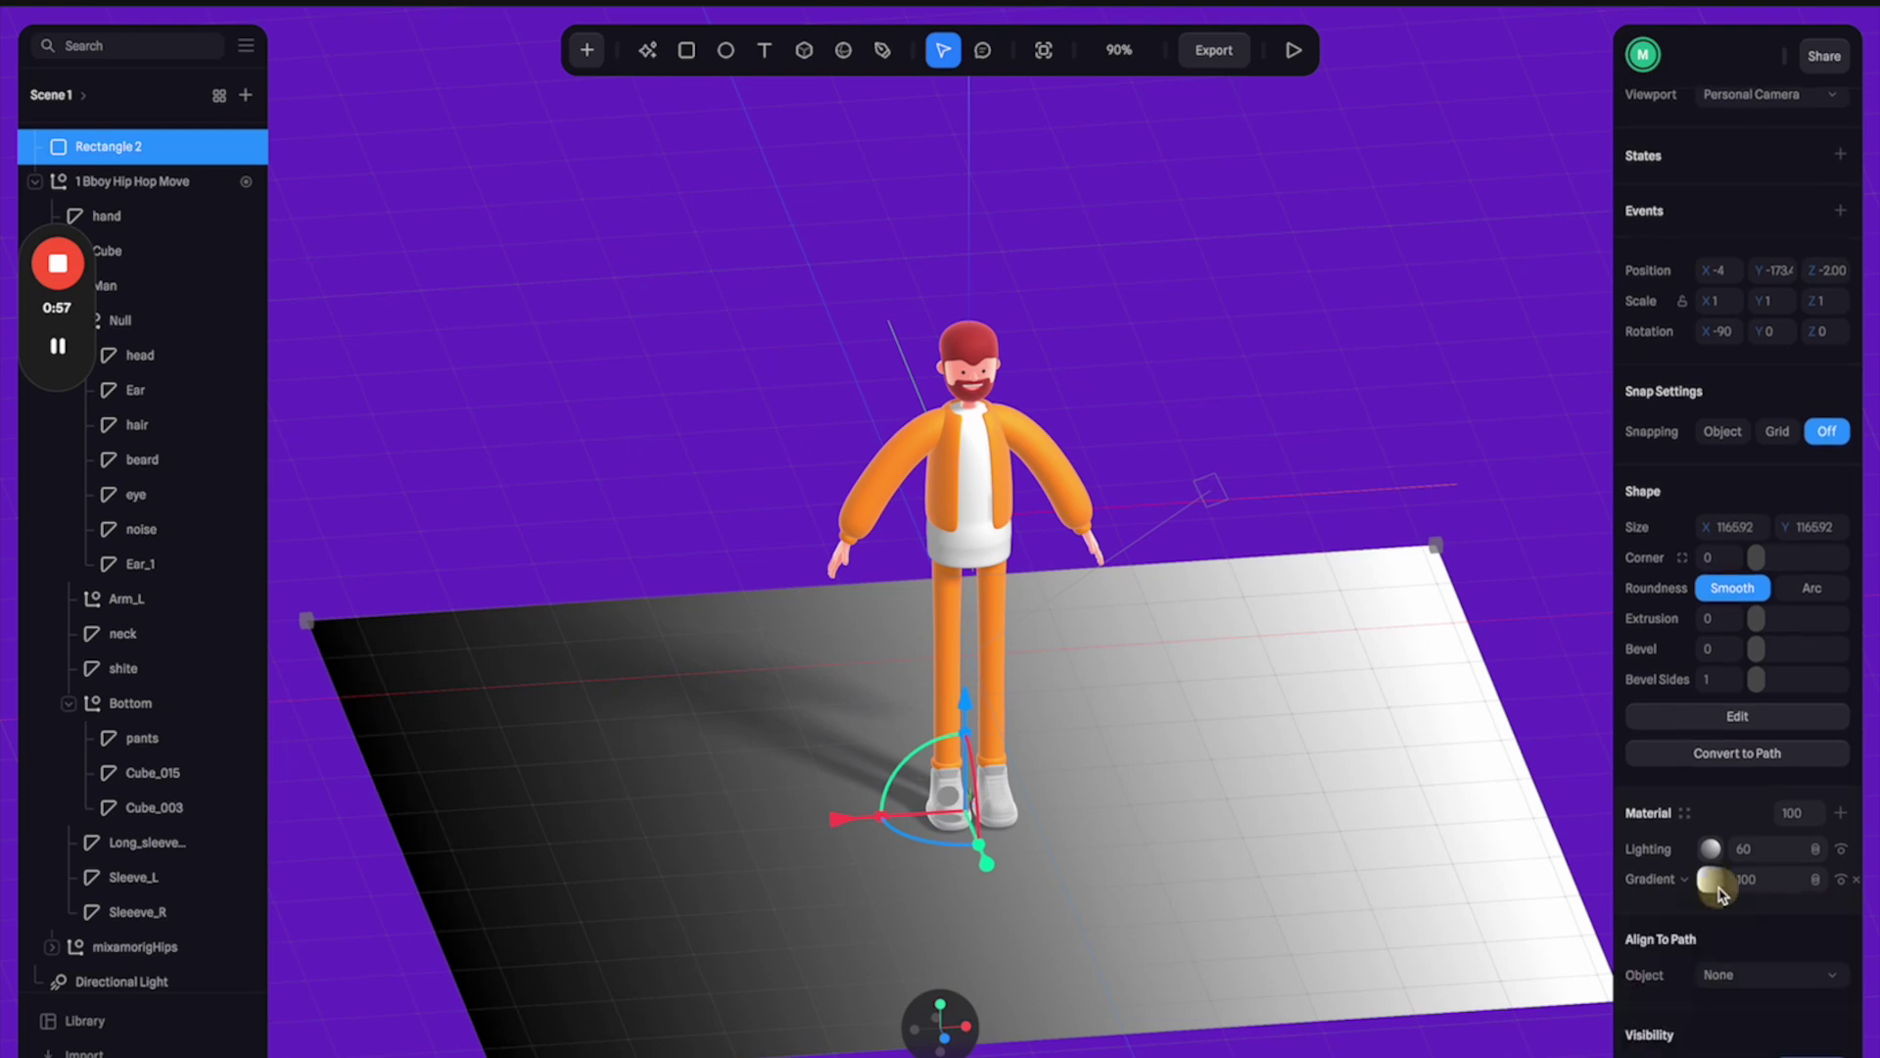
scroll(1714, 887, "down", 3)
left_click(1736, 654)
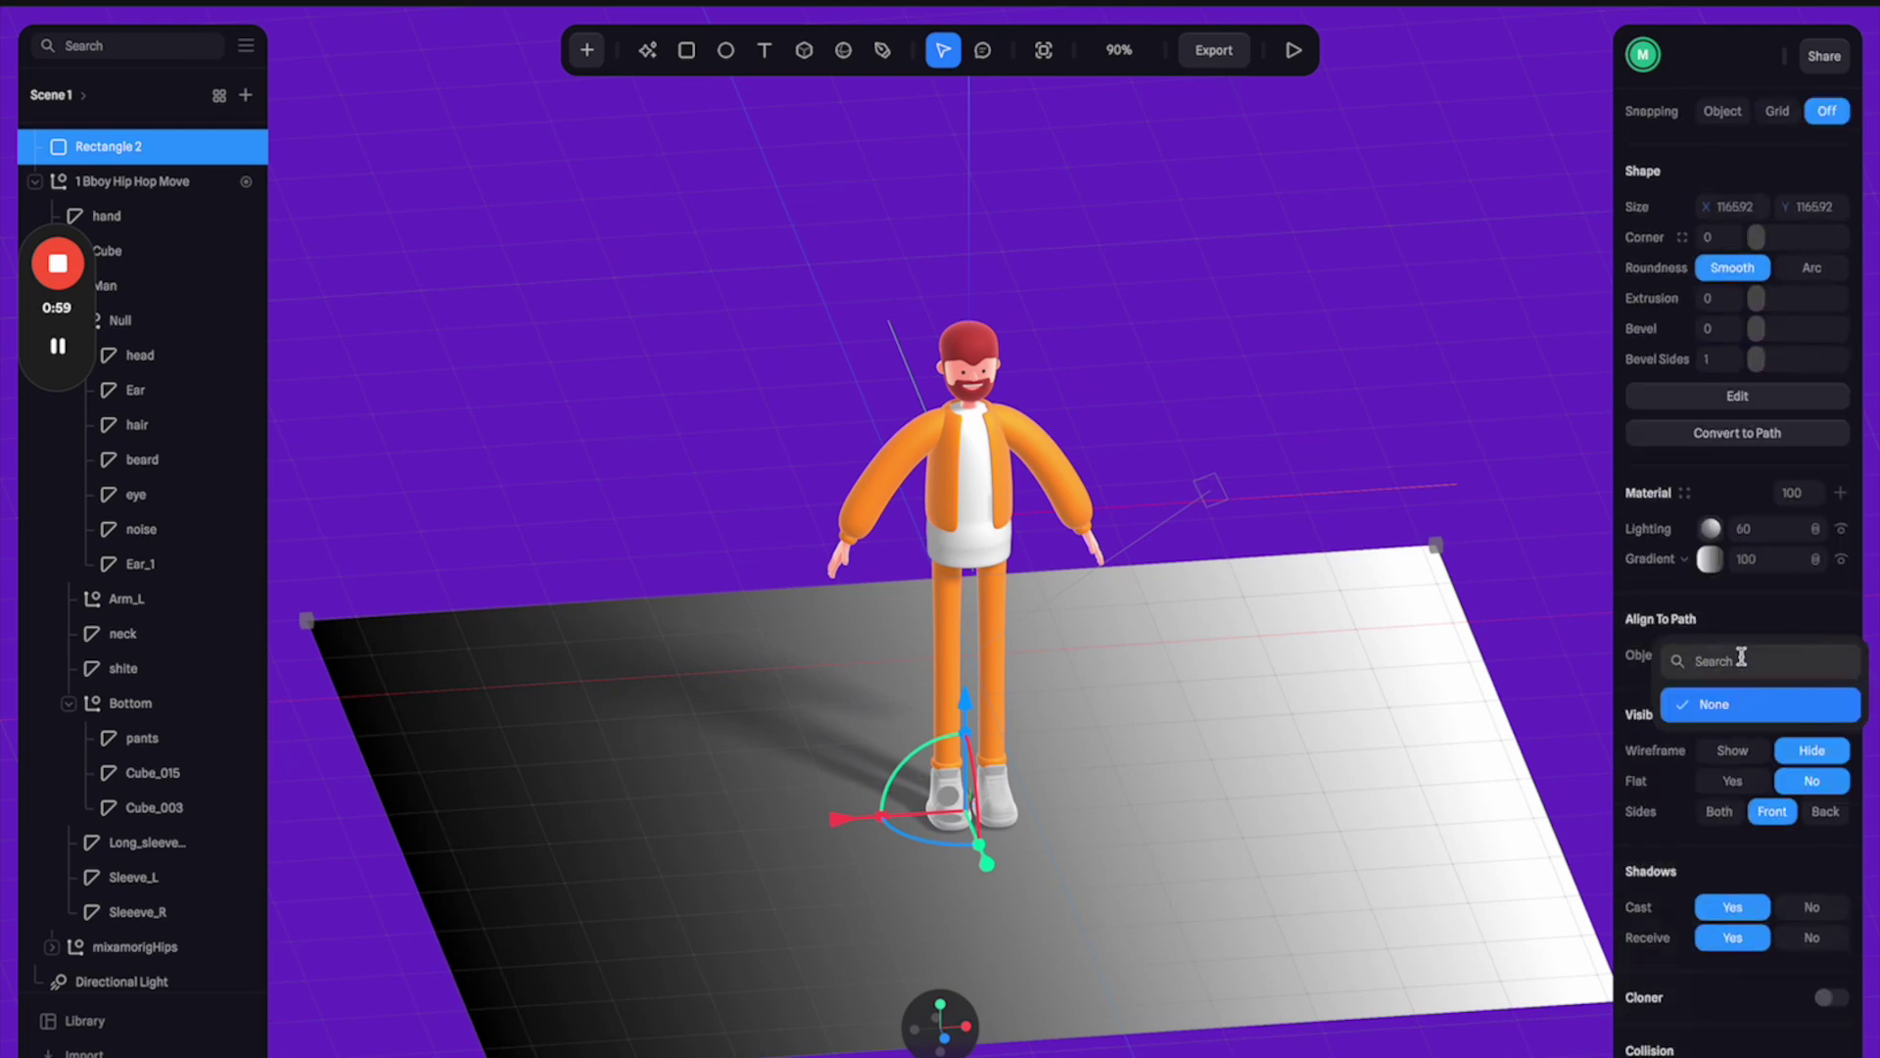
left_click(1710, 559)
left_click(1710, 558)
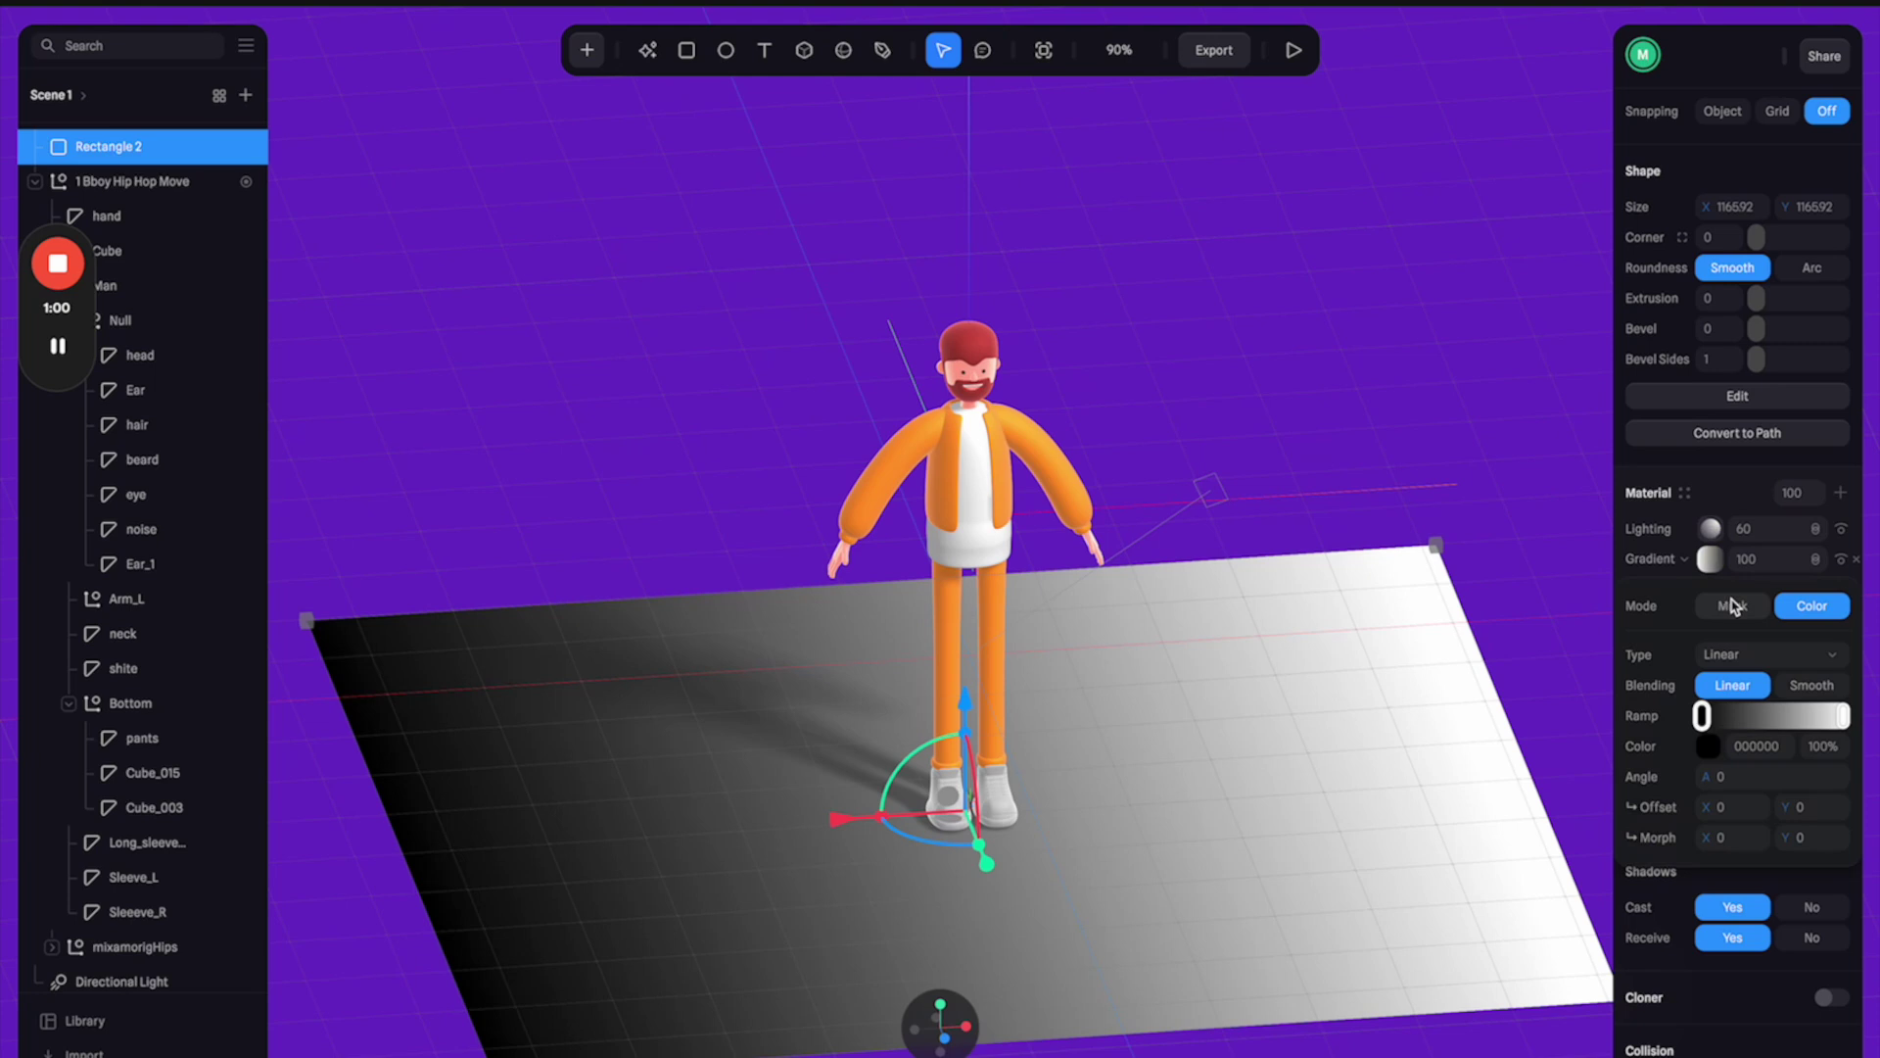
left_click(1763, 654)
left_click(1743, 697)
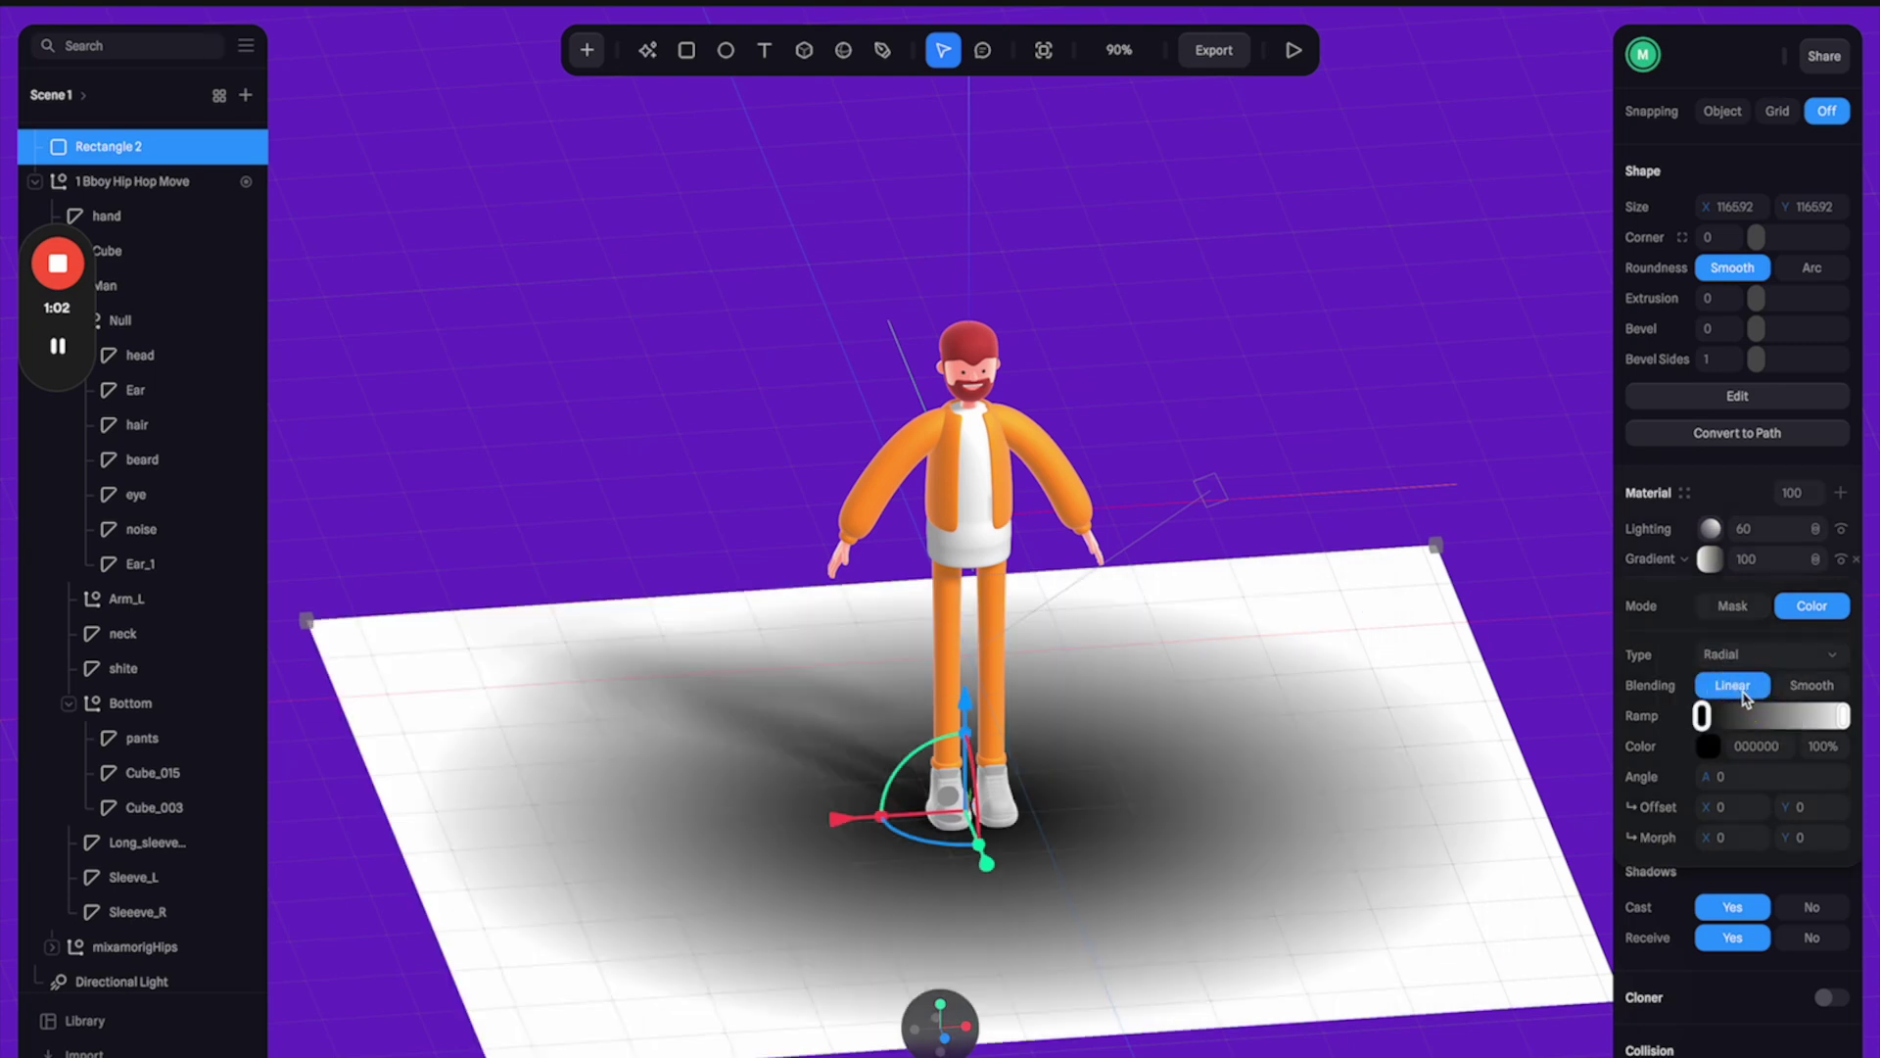
- Recolour both gradient stops purple, making the light end 0% opacity
left_click(1843, 713)
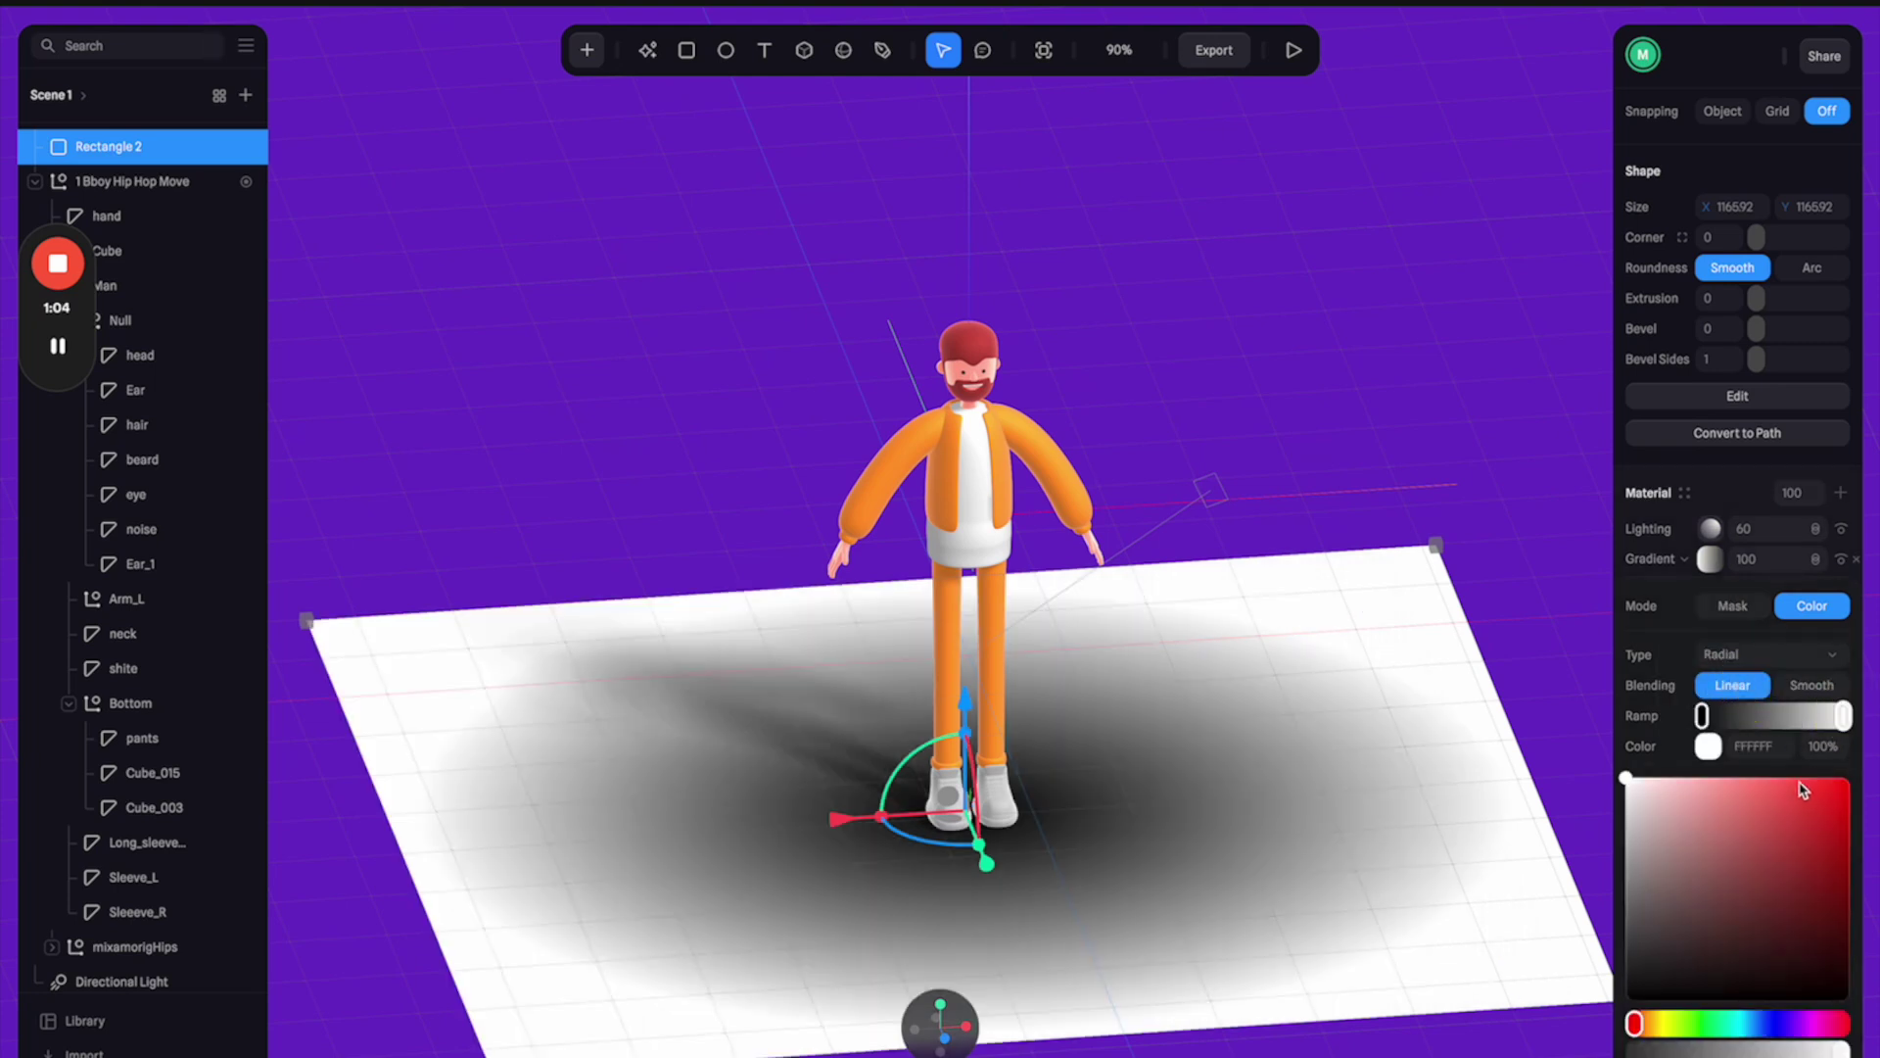
left_click(1792, 1024)
left_click_drag(1813, 902, 1824, 866)
left_click(1790, 1021)
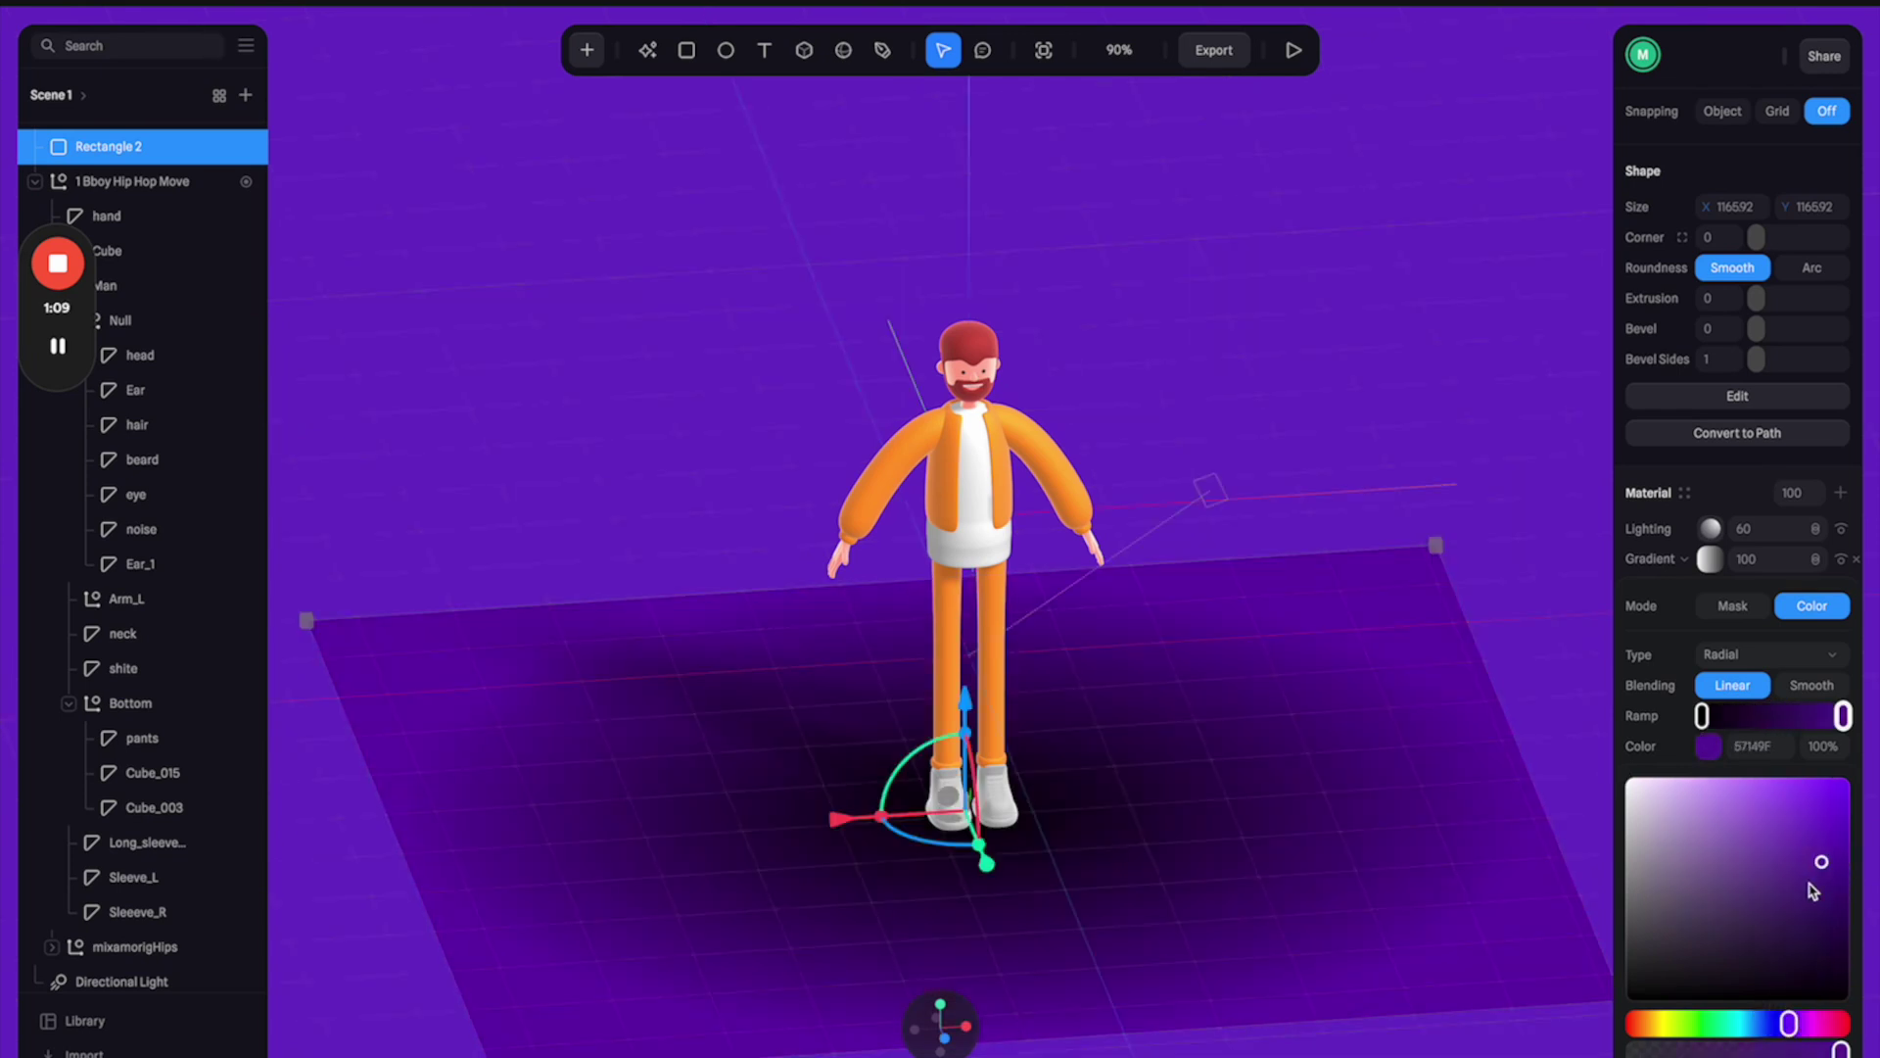
left_click(1832, 835)
left_click_drag(1842, 1049, 1557, 1029)
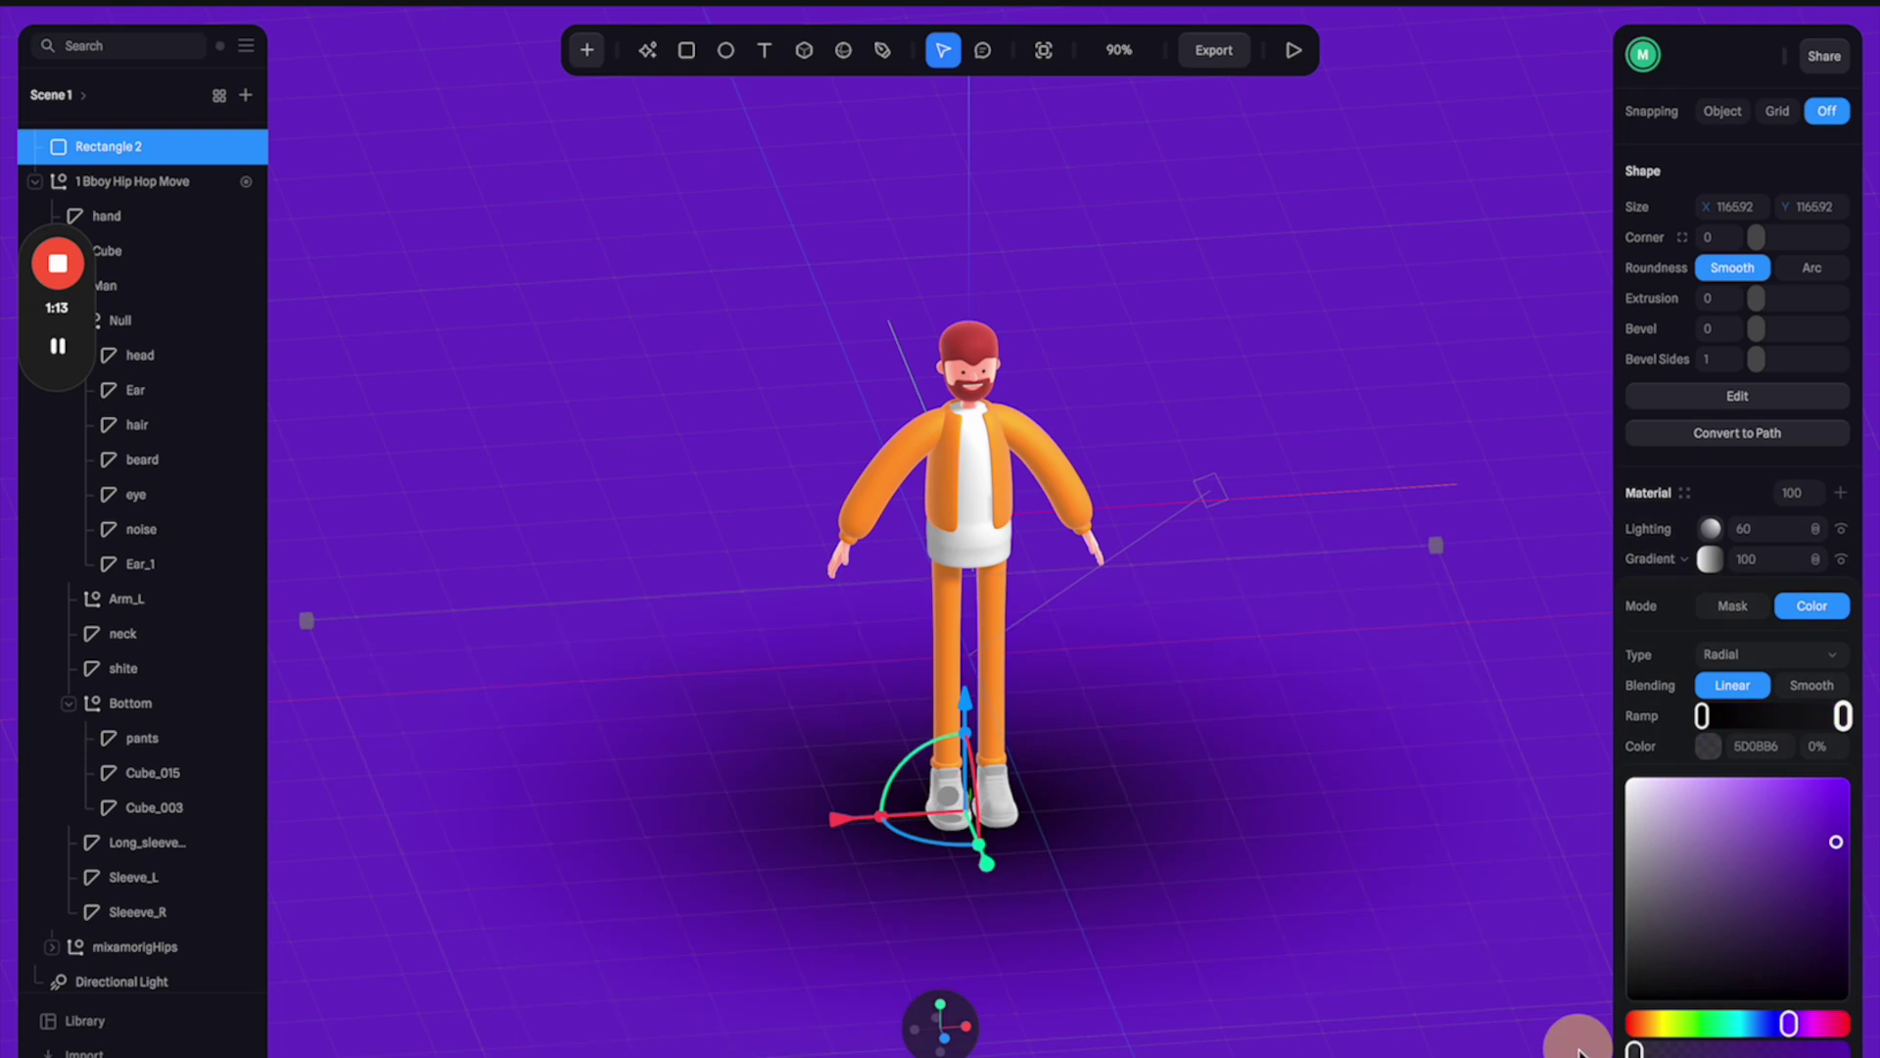
left_click(1701, 716)
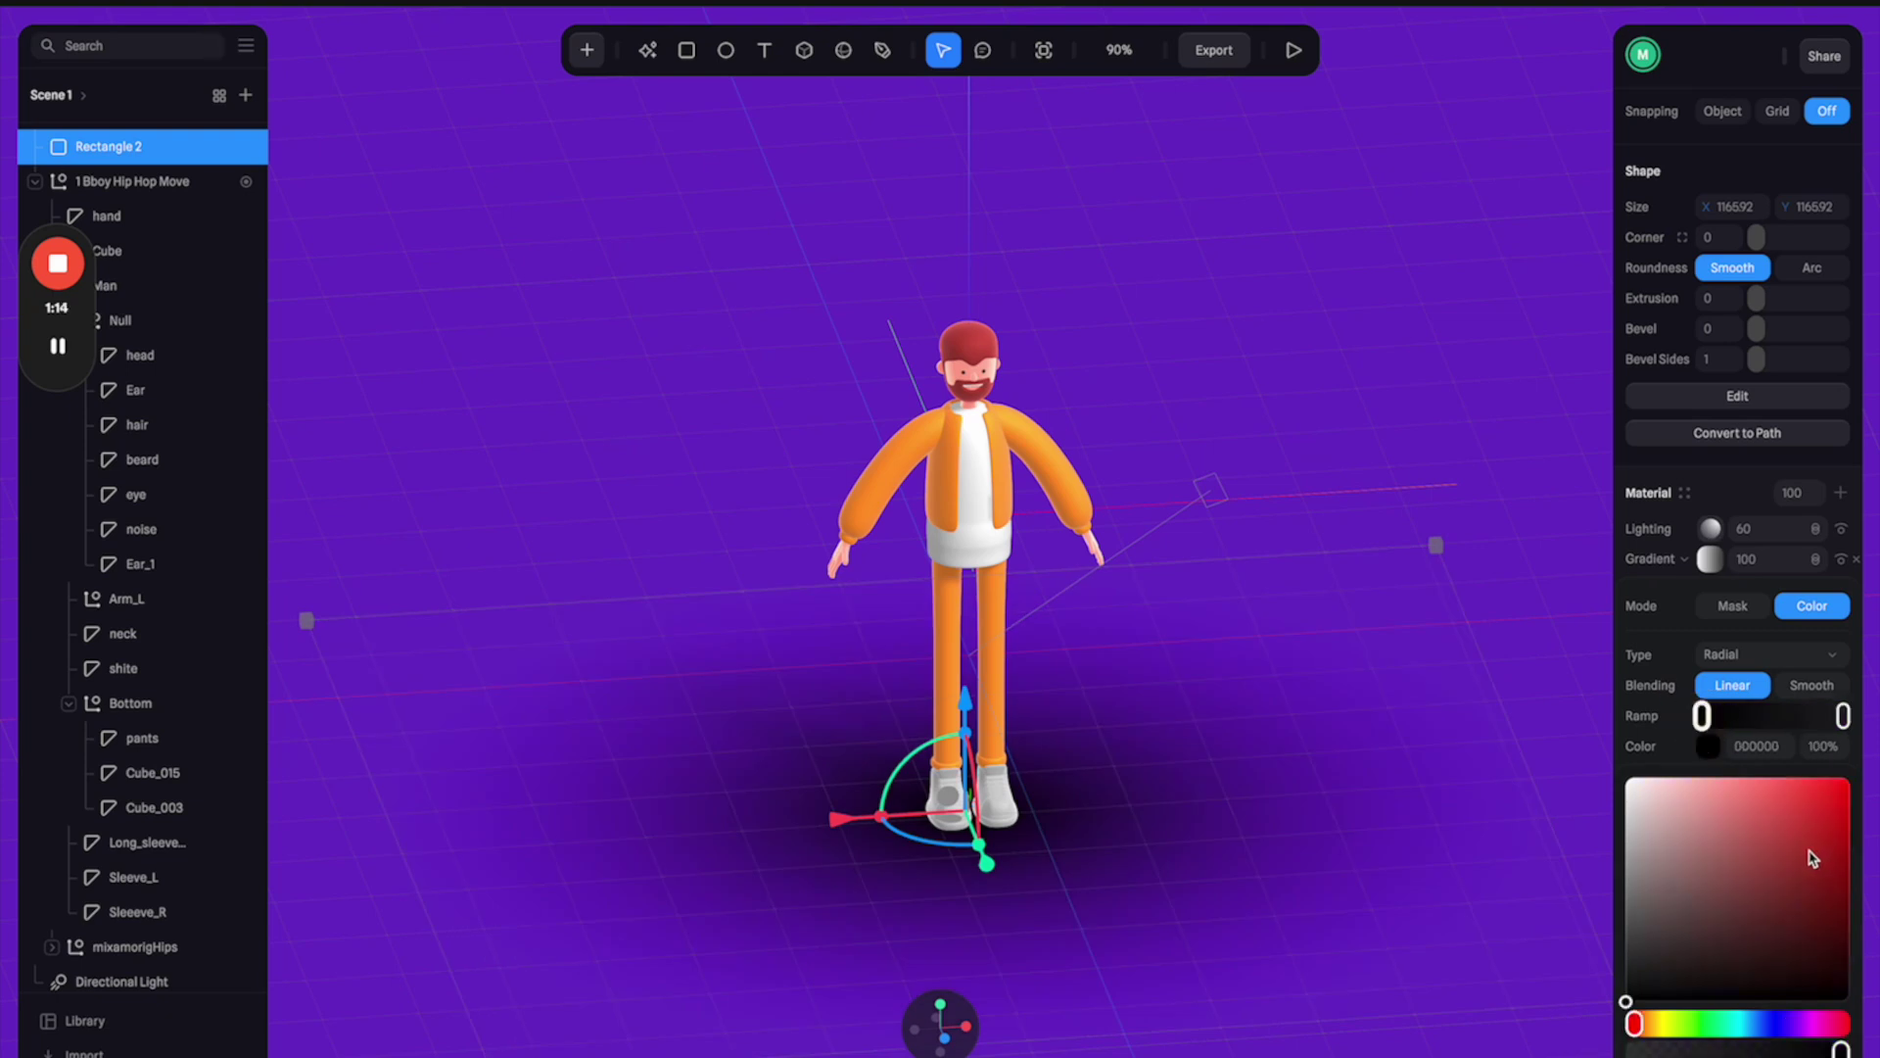
left_click(1792, 1021)
left_click(1777, 824)
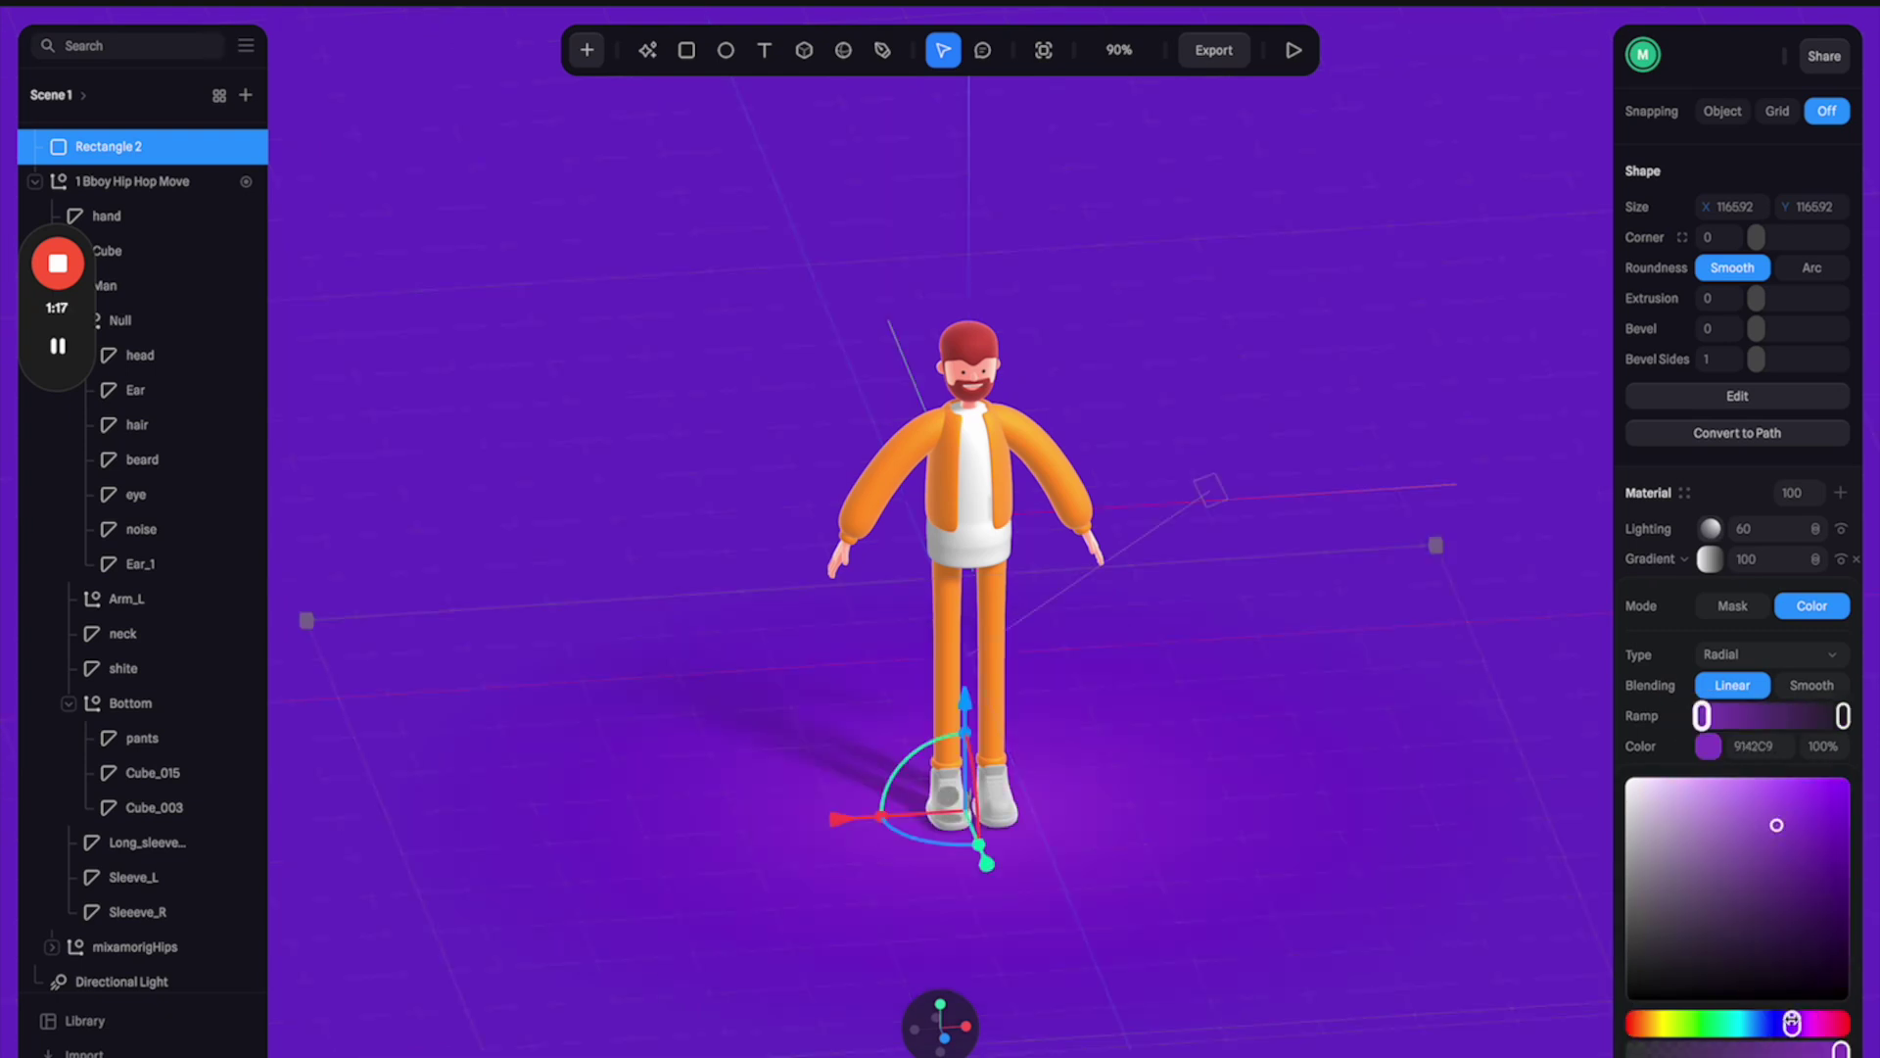
left_click(1788, 1022)
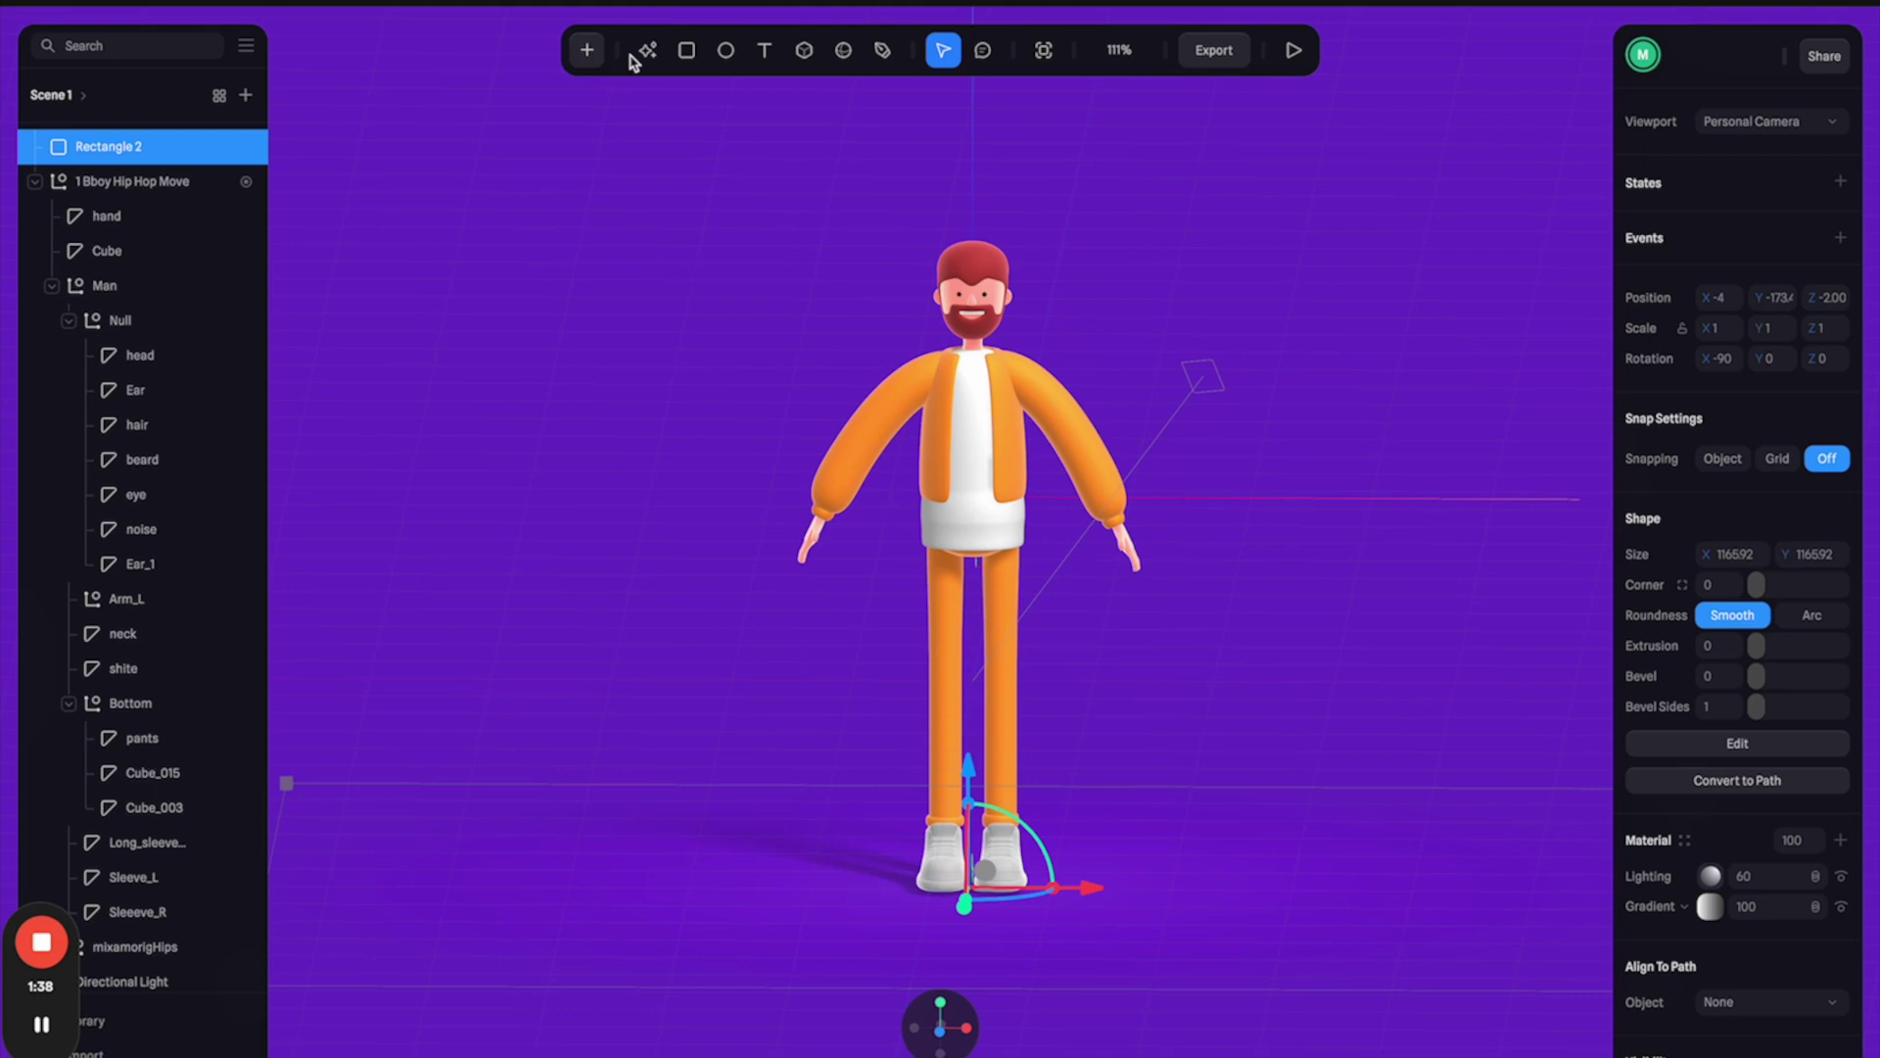
- Add a 'Swag' text object and move it up behind the character
left_click(765, 58)
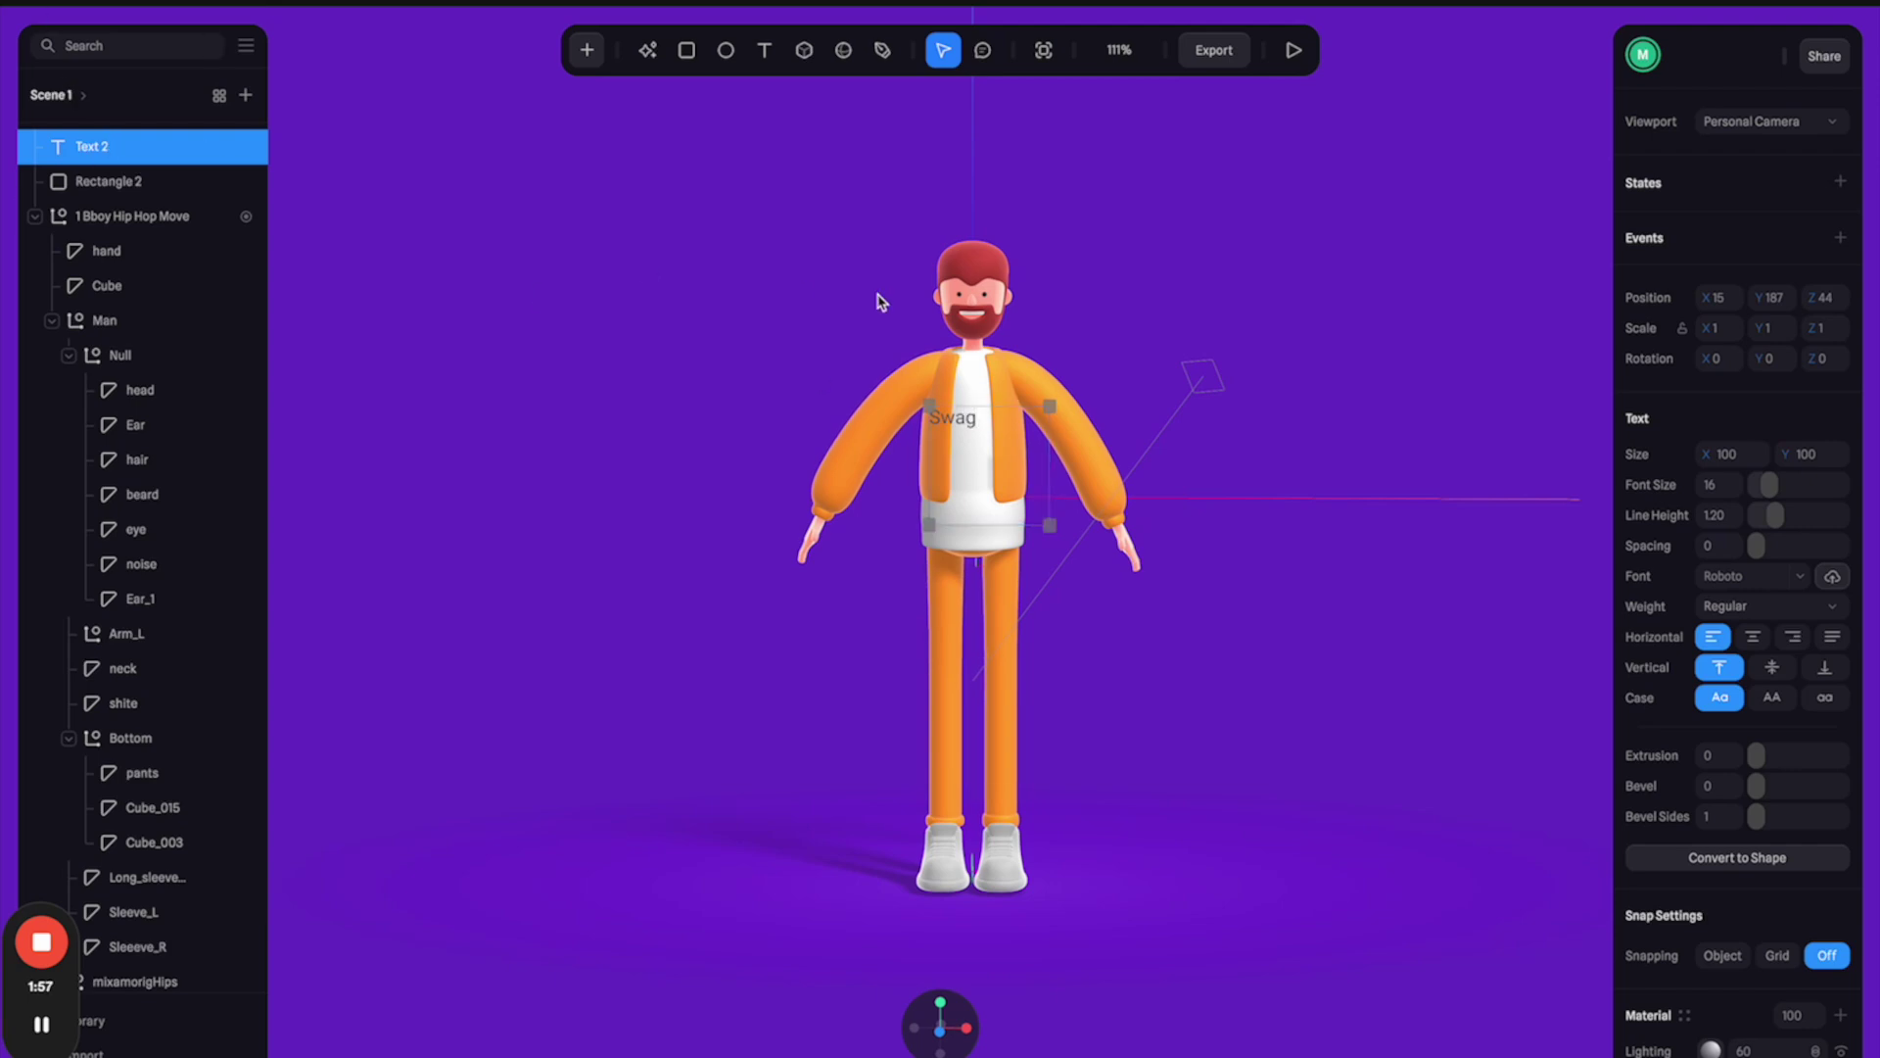
key("Escape")
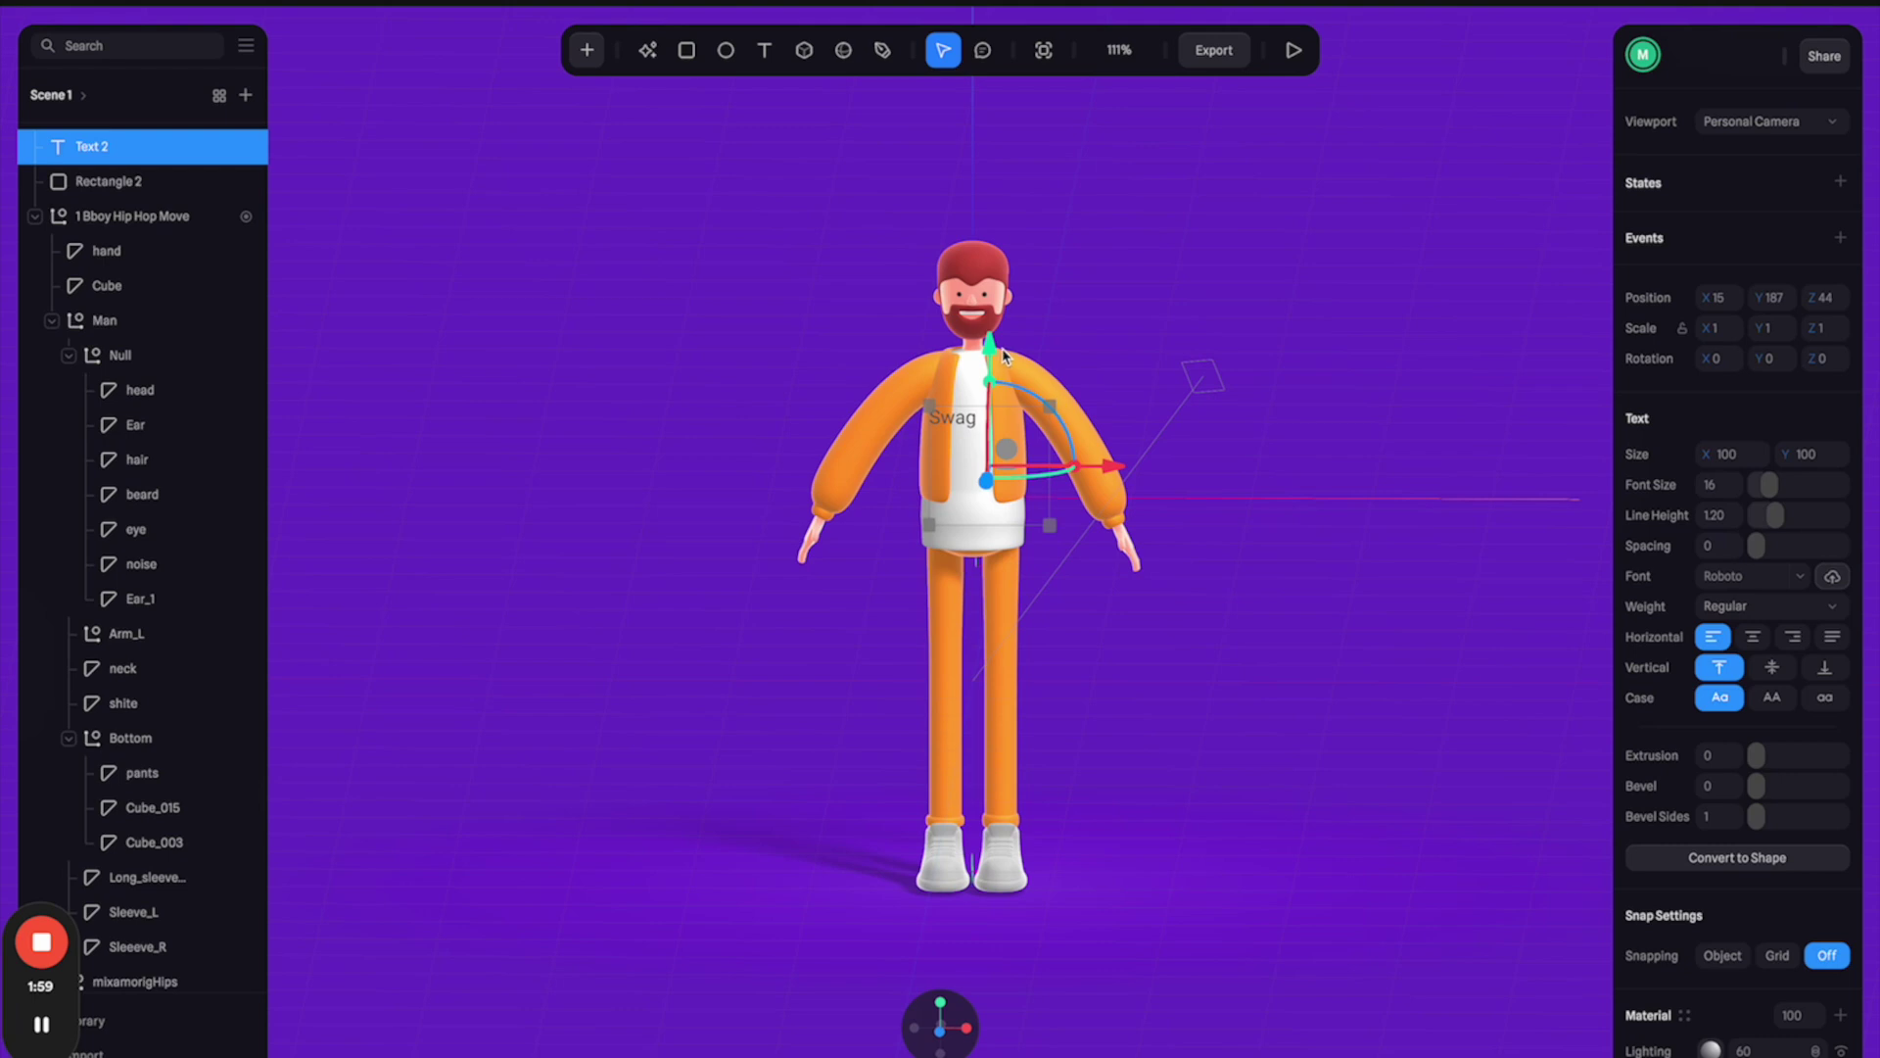
left_click_drag(1004, 358, 1004, 284)
left_click_drag(1112, 401, 965, 393)
- Enlarge the Swag text to font size 400 and set its font to Romanesco
scroll(1776, 533, "down", 1)
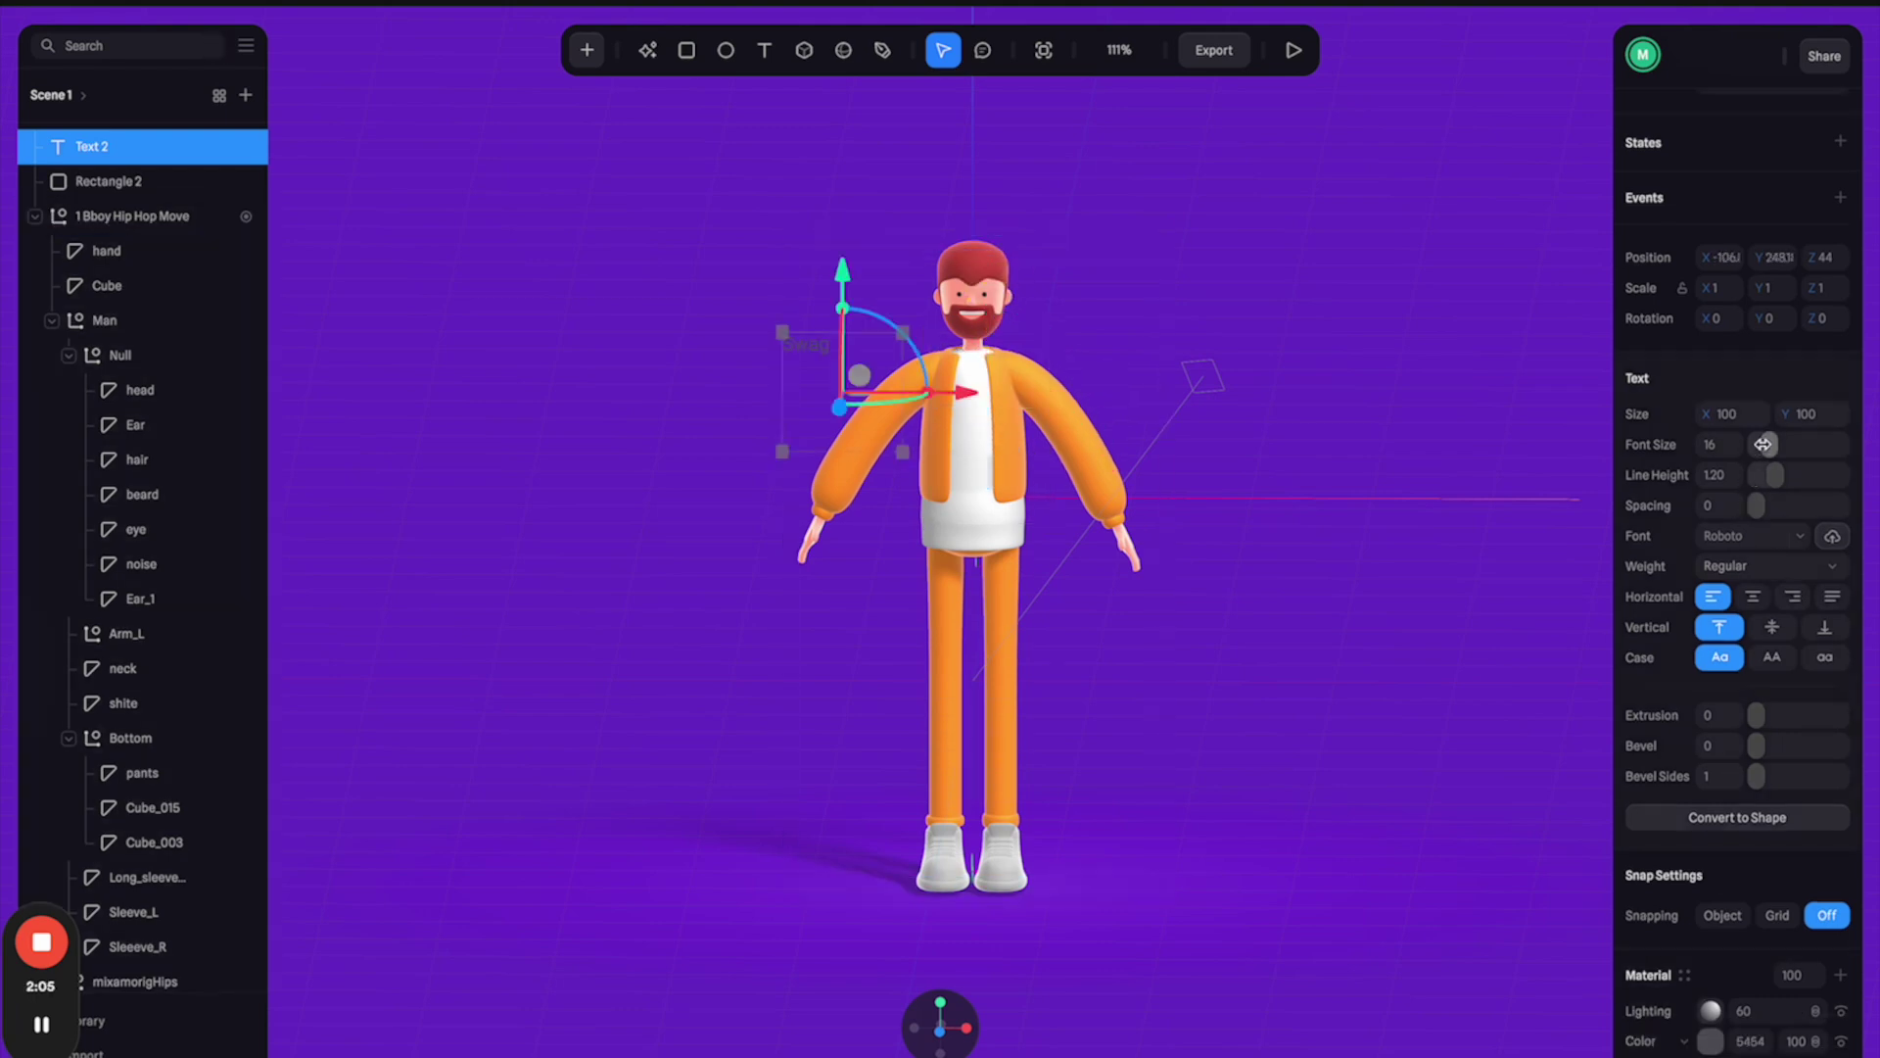
left_click_drag(1764, 443, 1866, 438)
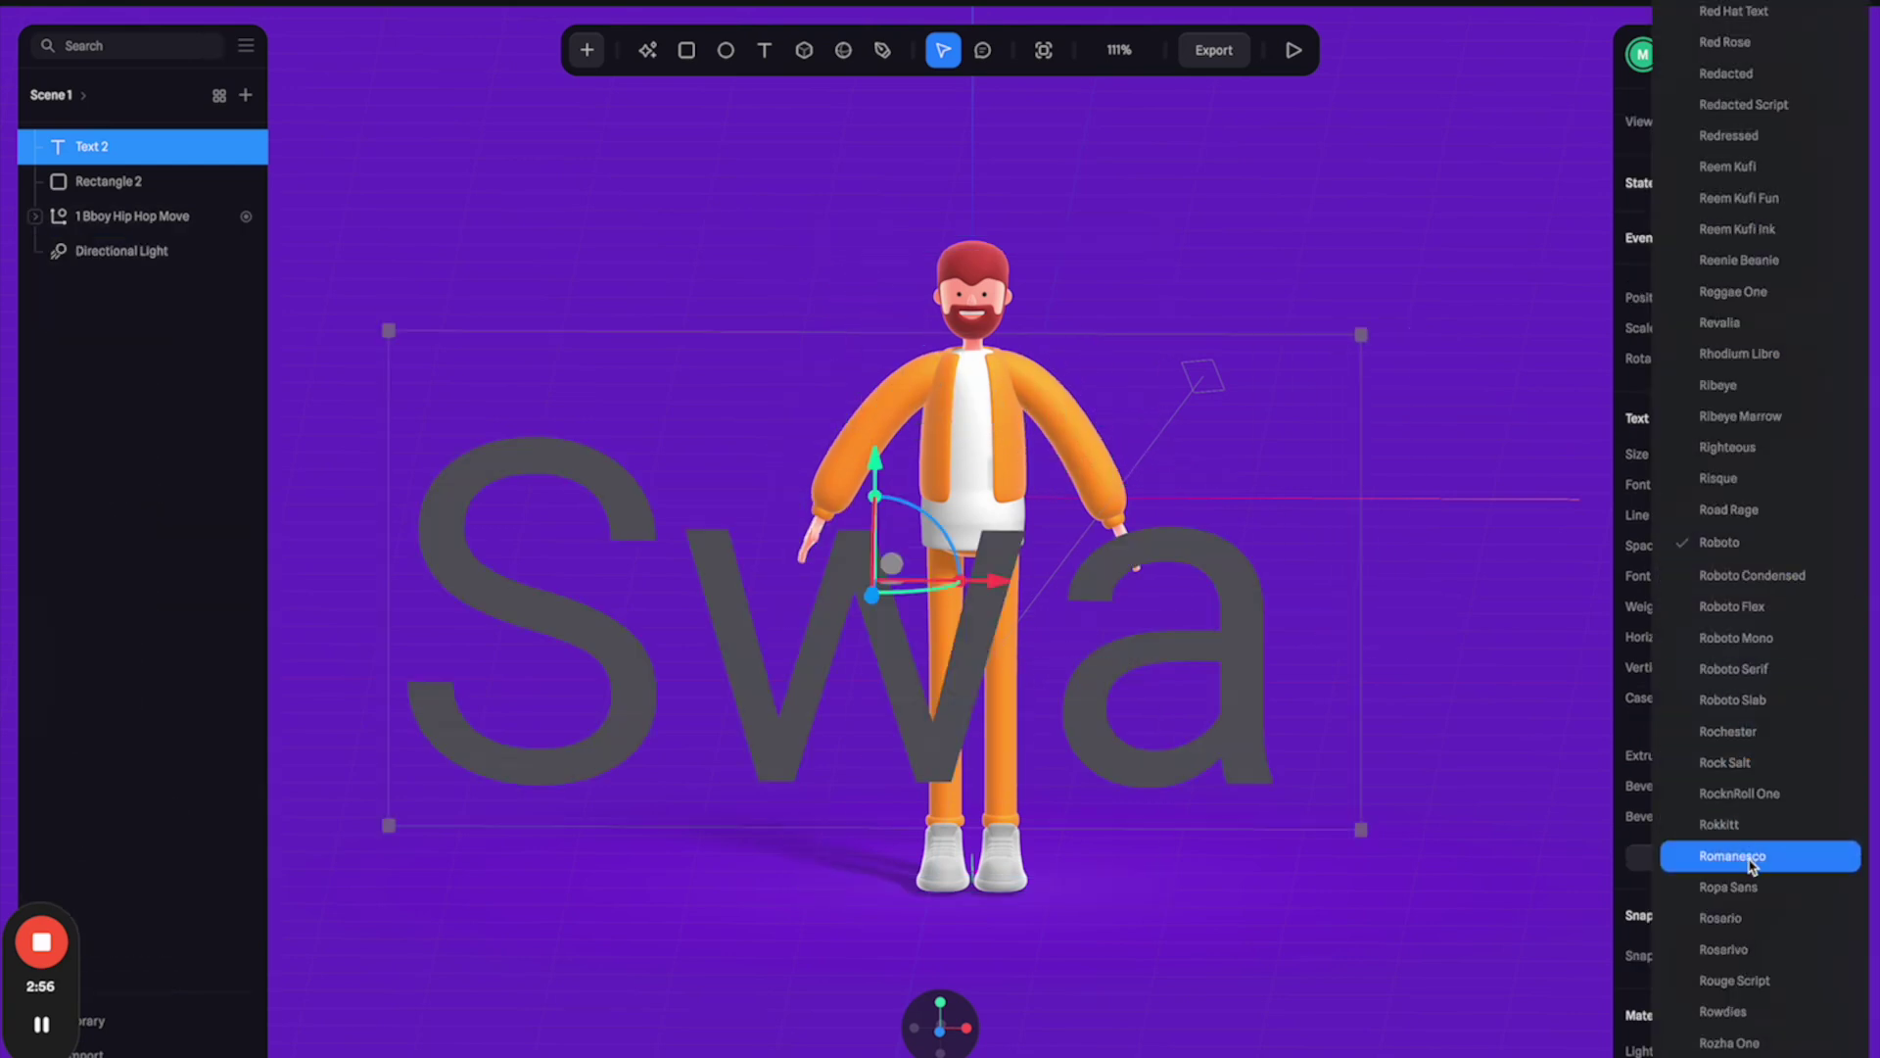
left_click(1732, 856)
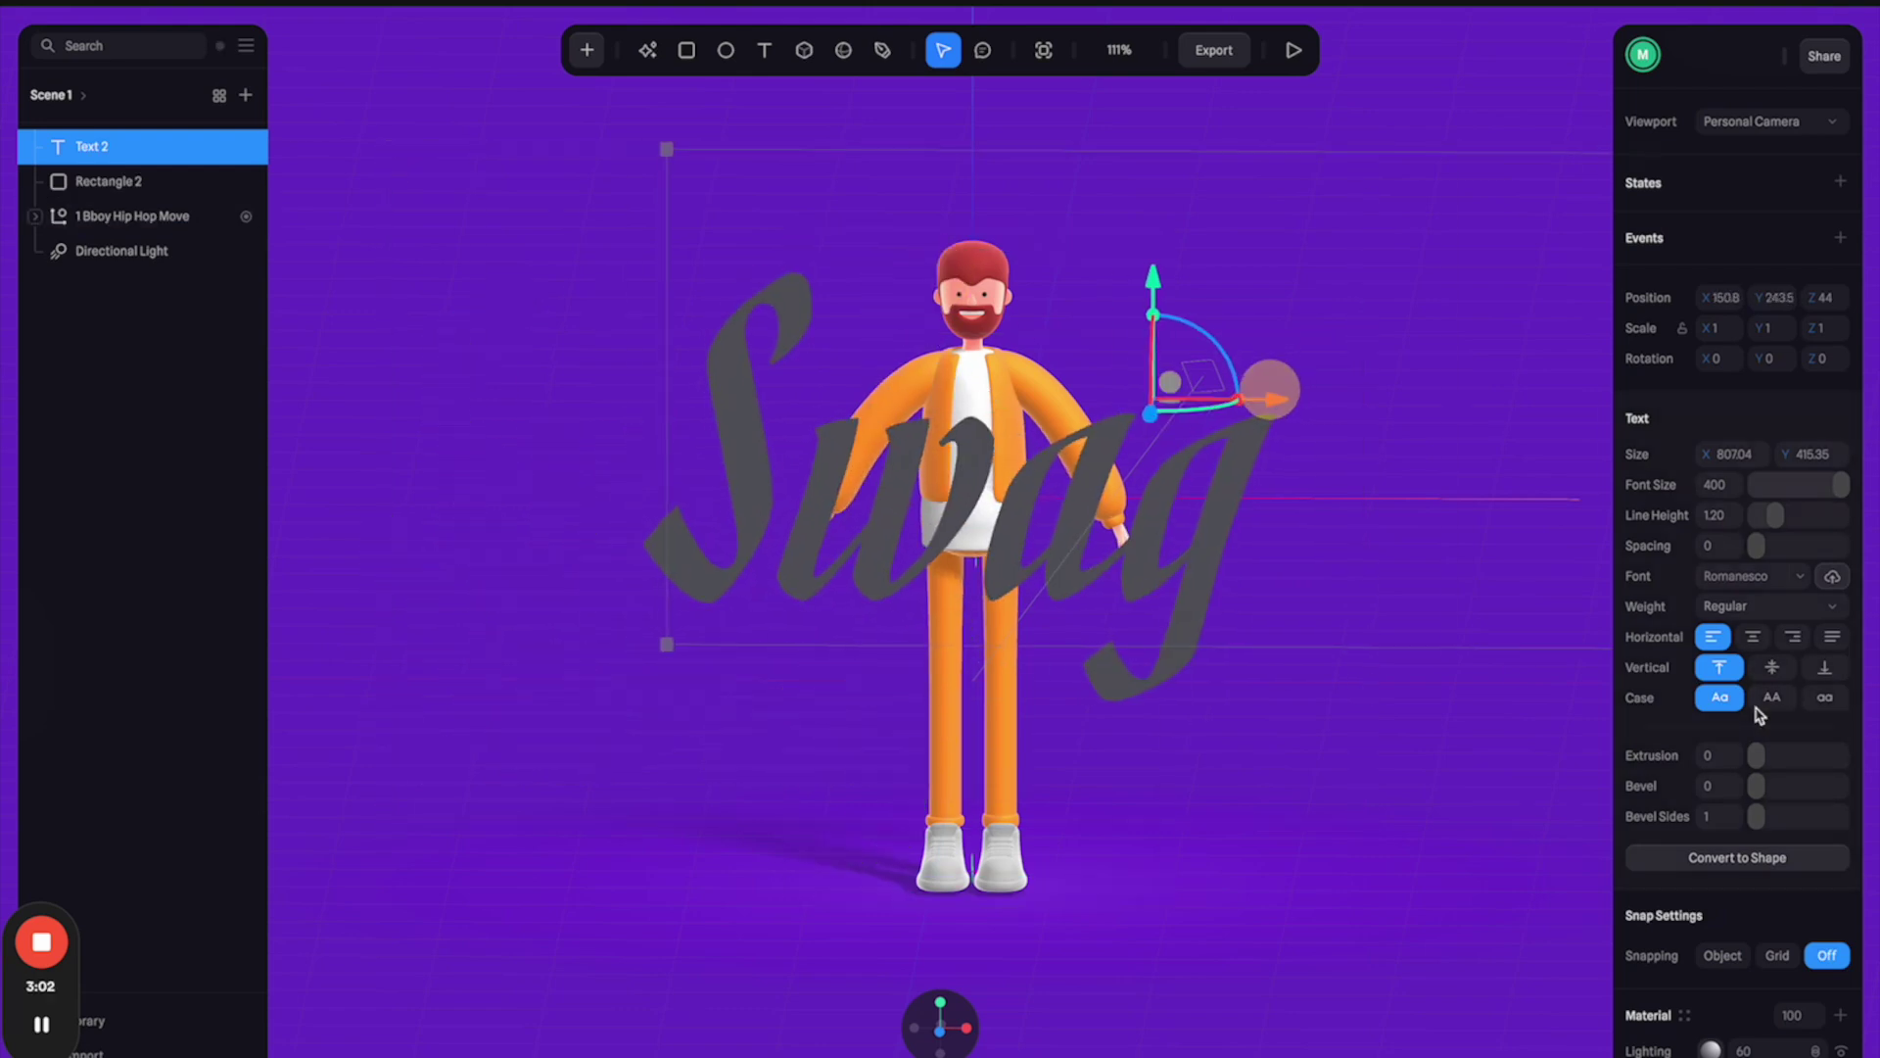
- Make the Swag text purple and extrude it into thick 3D letters with a bevel
scroll(1760, 715, "down", 5)
left_click(1711, 631)
left_click_drag(1728, 911, 1783, 909)
left_click(1765, 662)
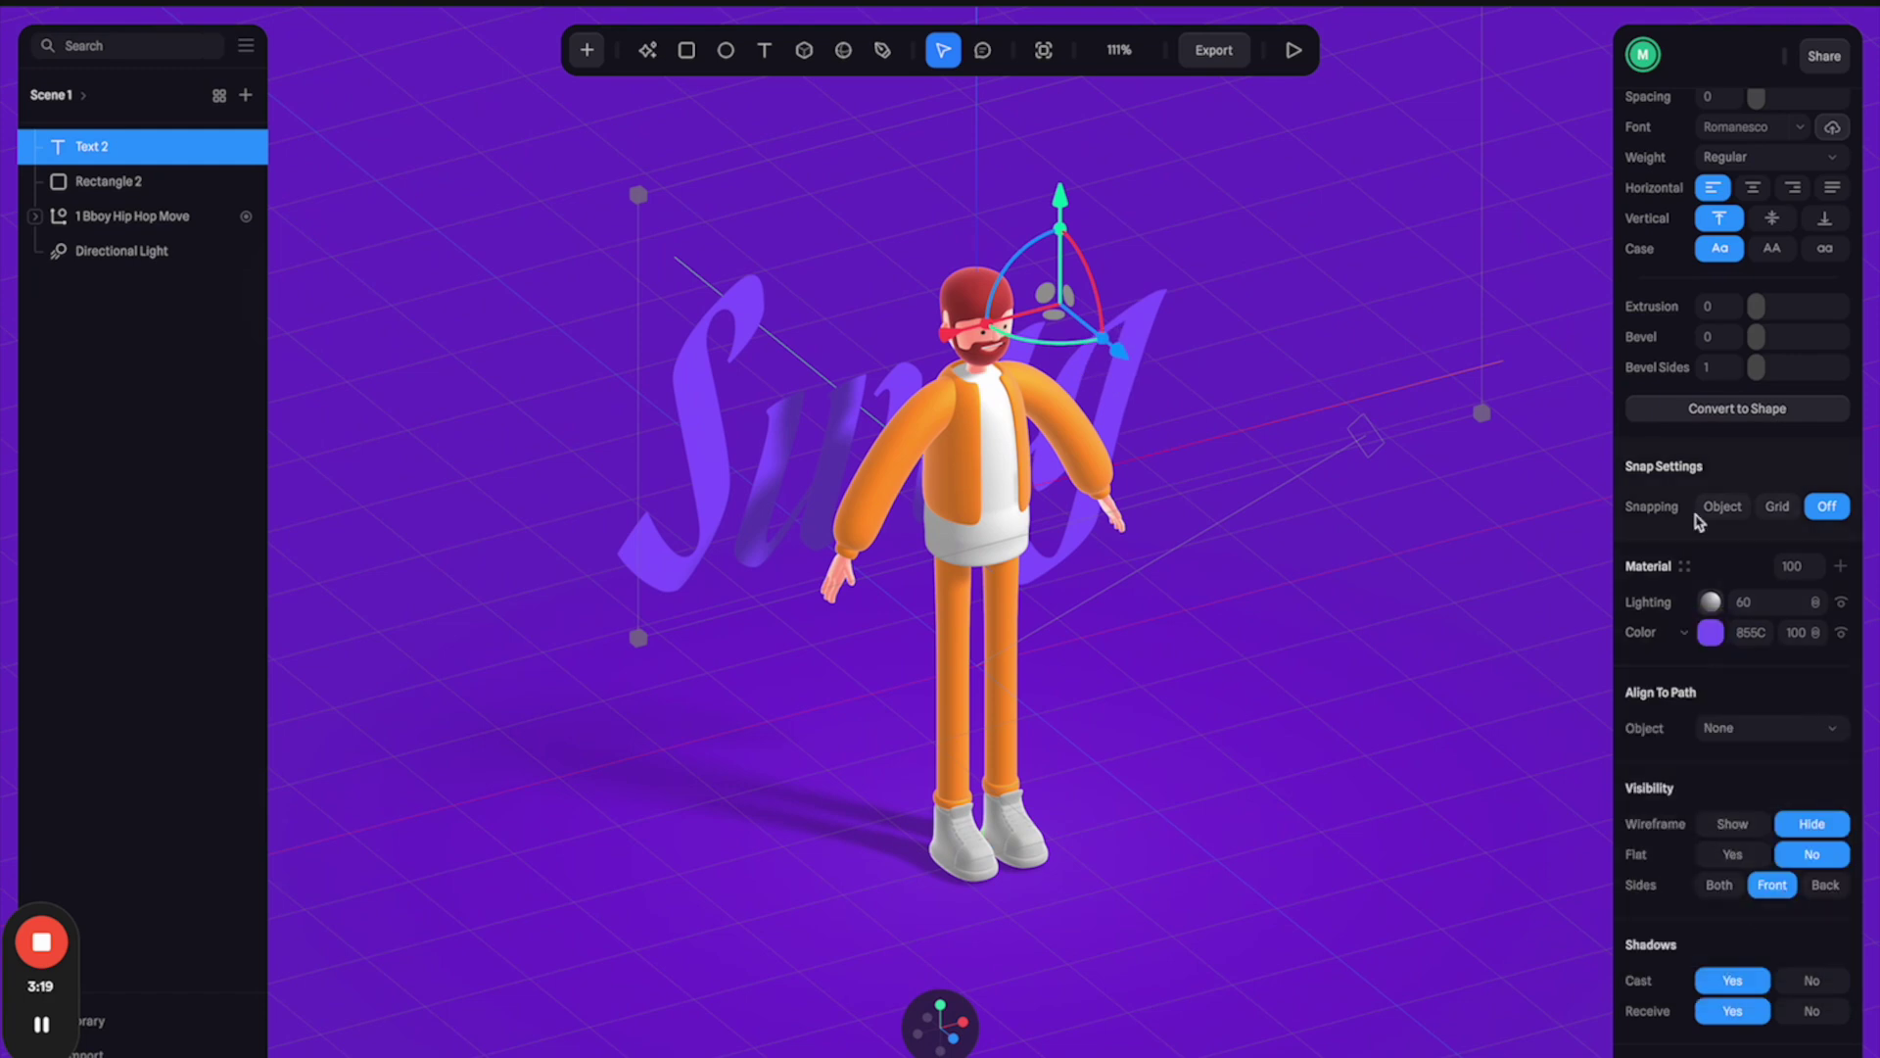
scroll(1699, 522, "down", 2)
scroll(1688, 548, "up", 3)
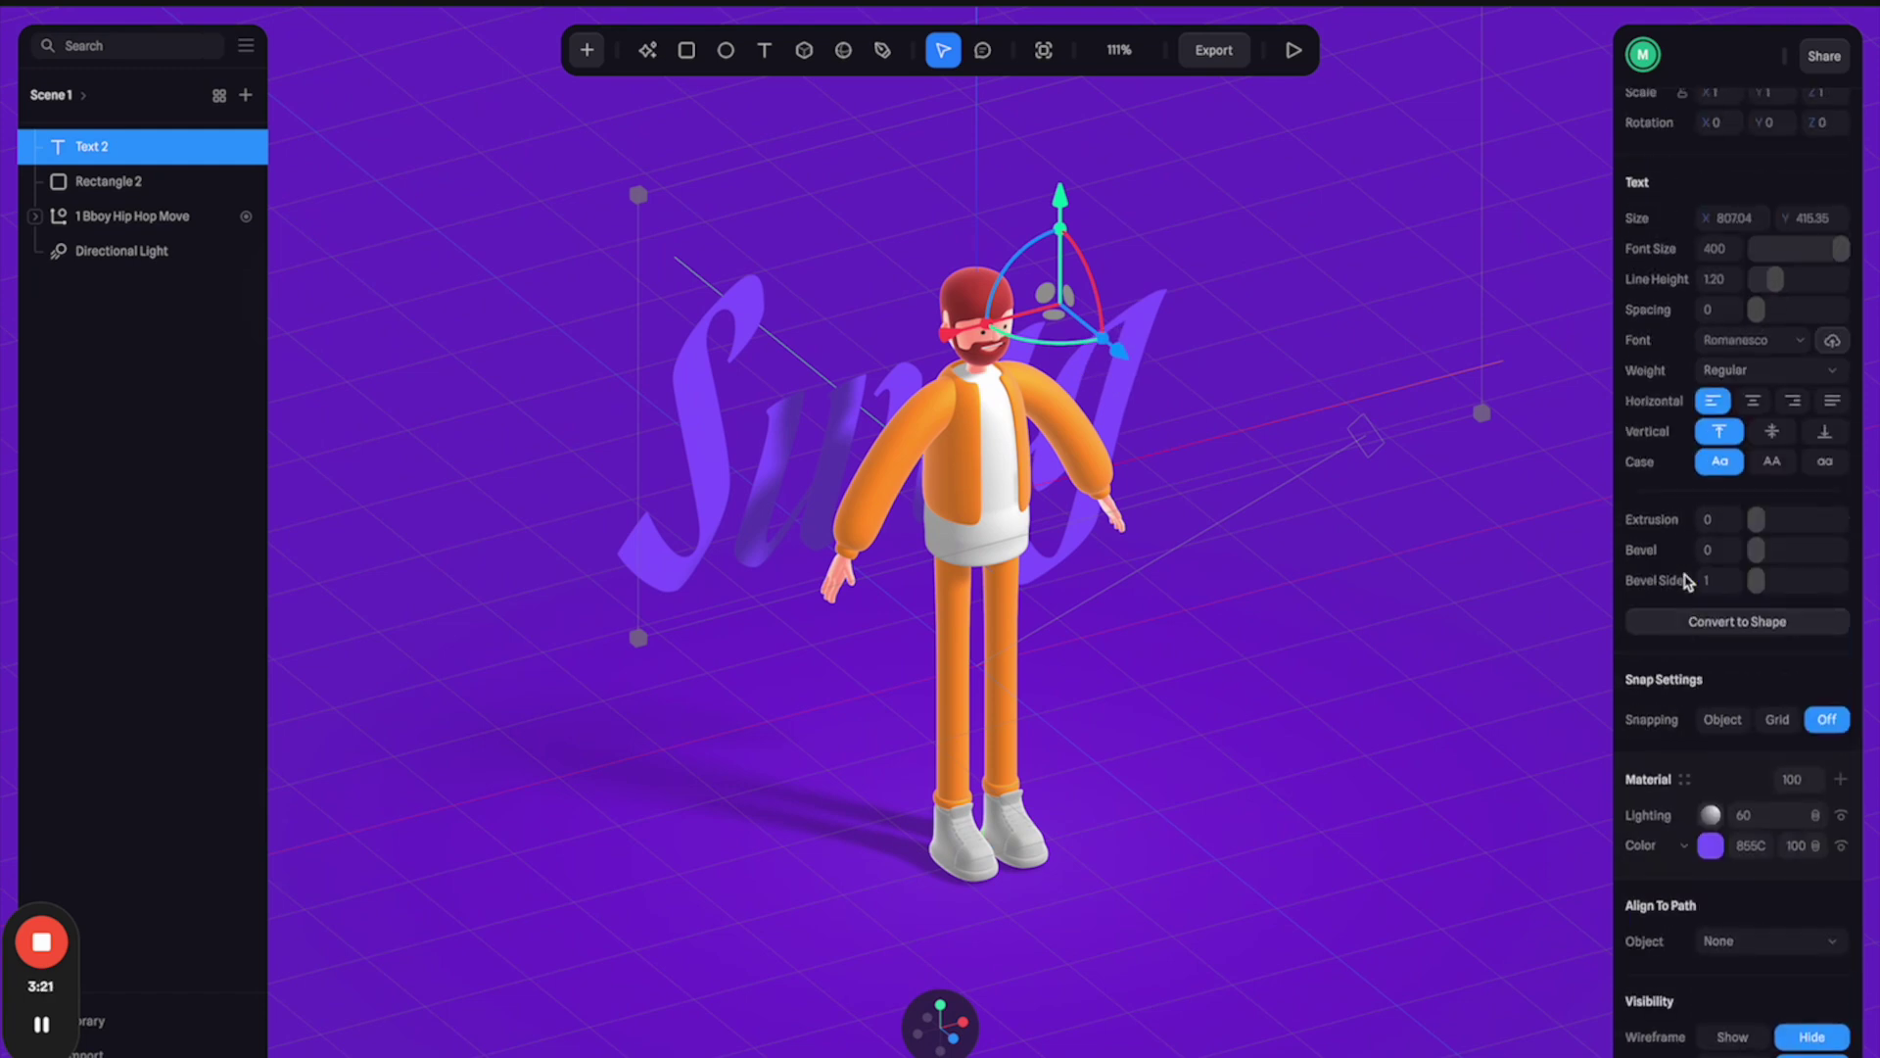
left_click_drag(1758, 519, 1866, 534)
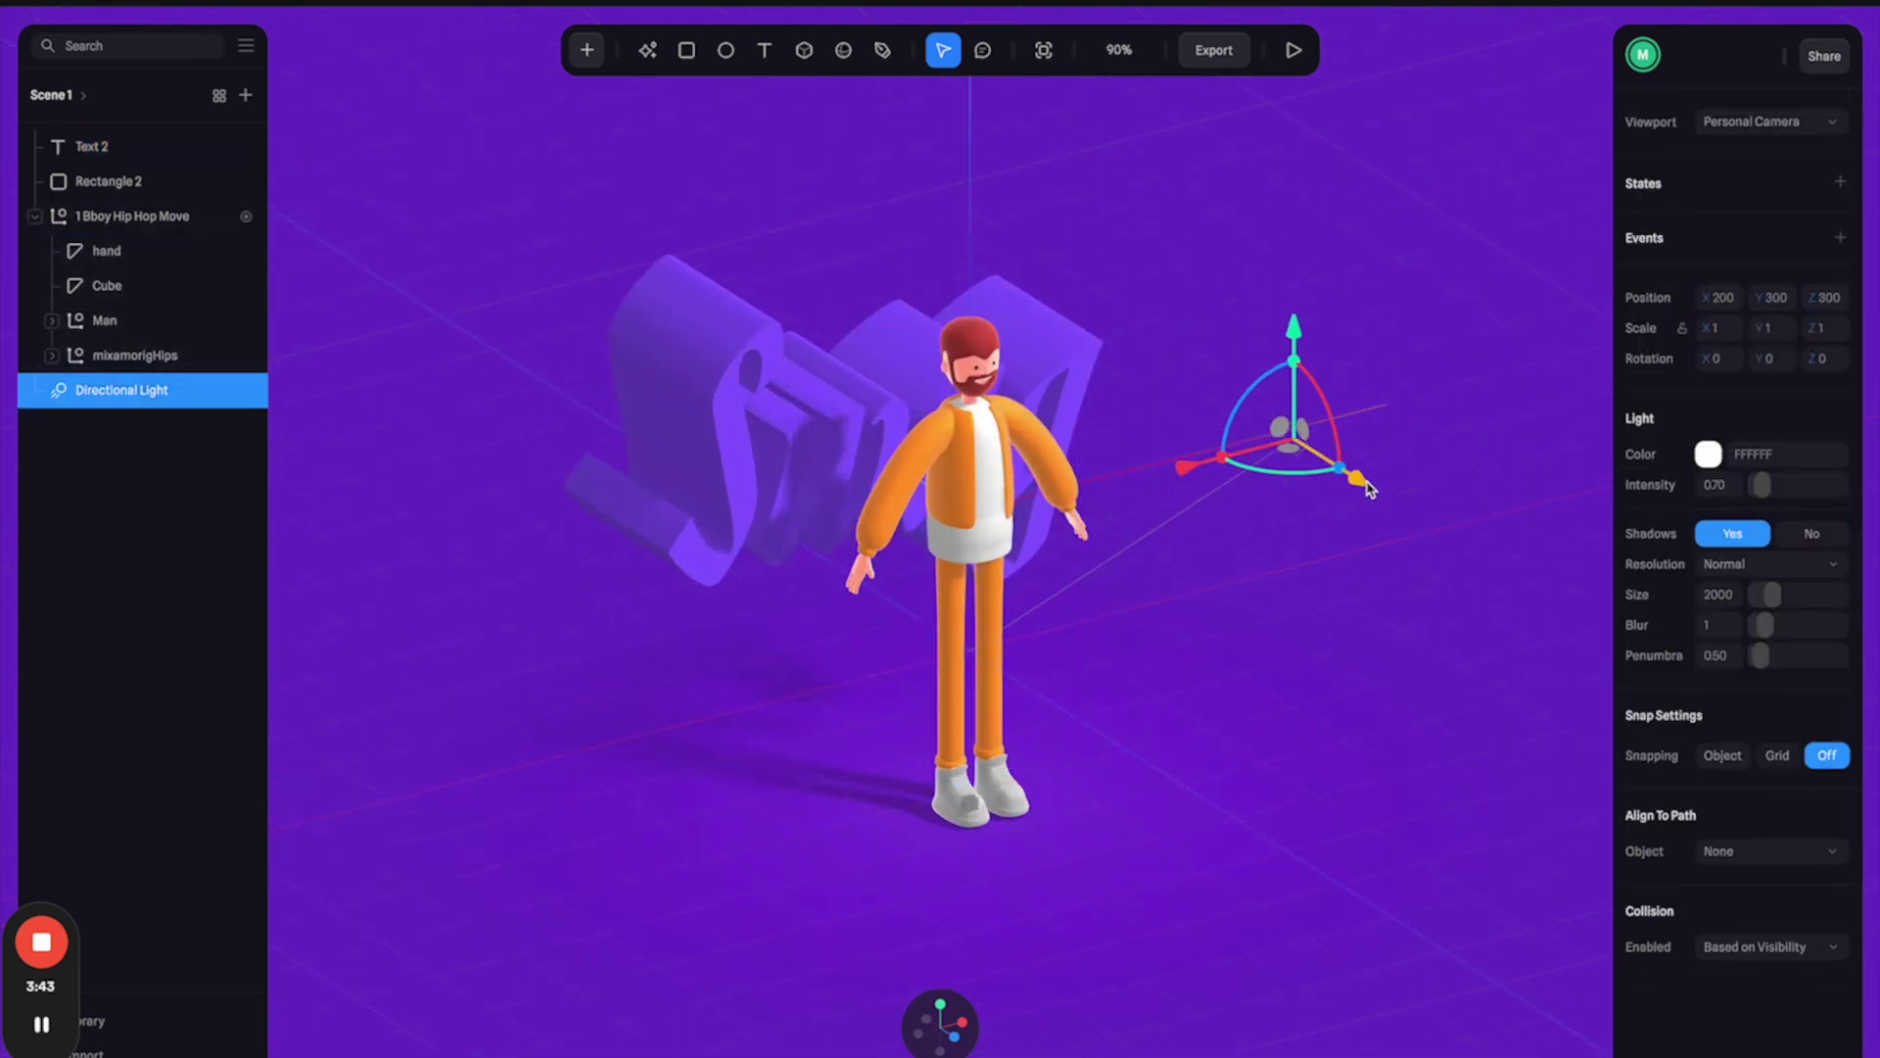
- Move the directional light further forward and higher
left_click_drag(1368, 487, 1253, 538)
left_click_drag(1148, 257, 1150, 149)
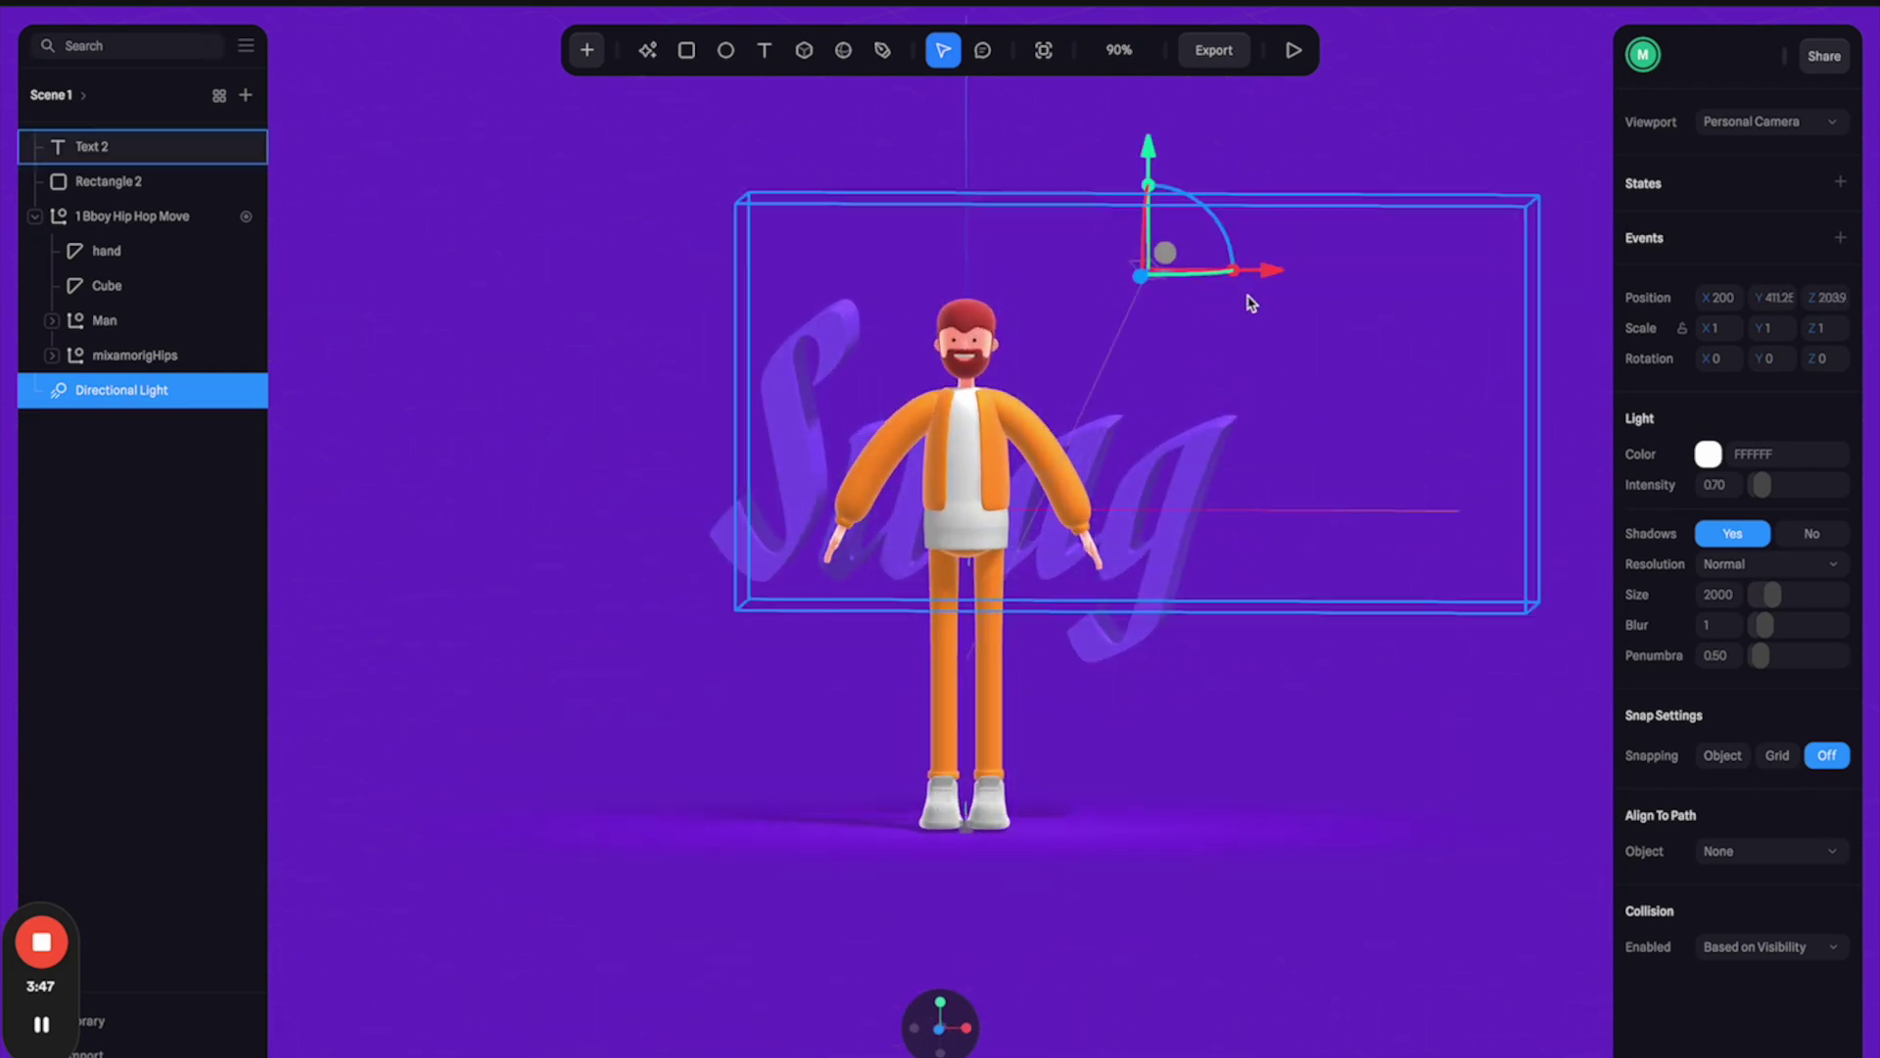
left_click_drag(1251, 303, 1326, 303)
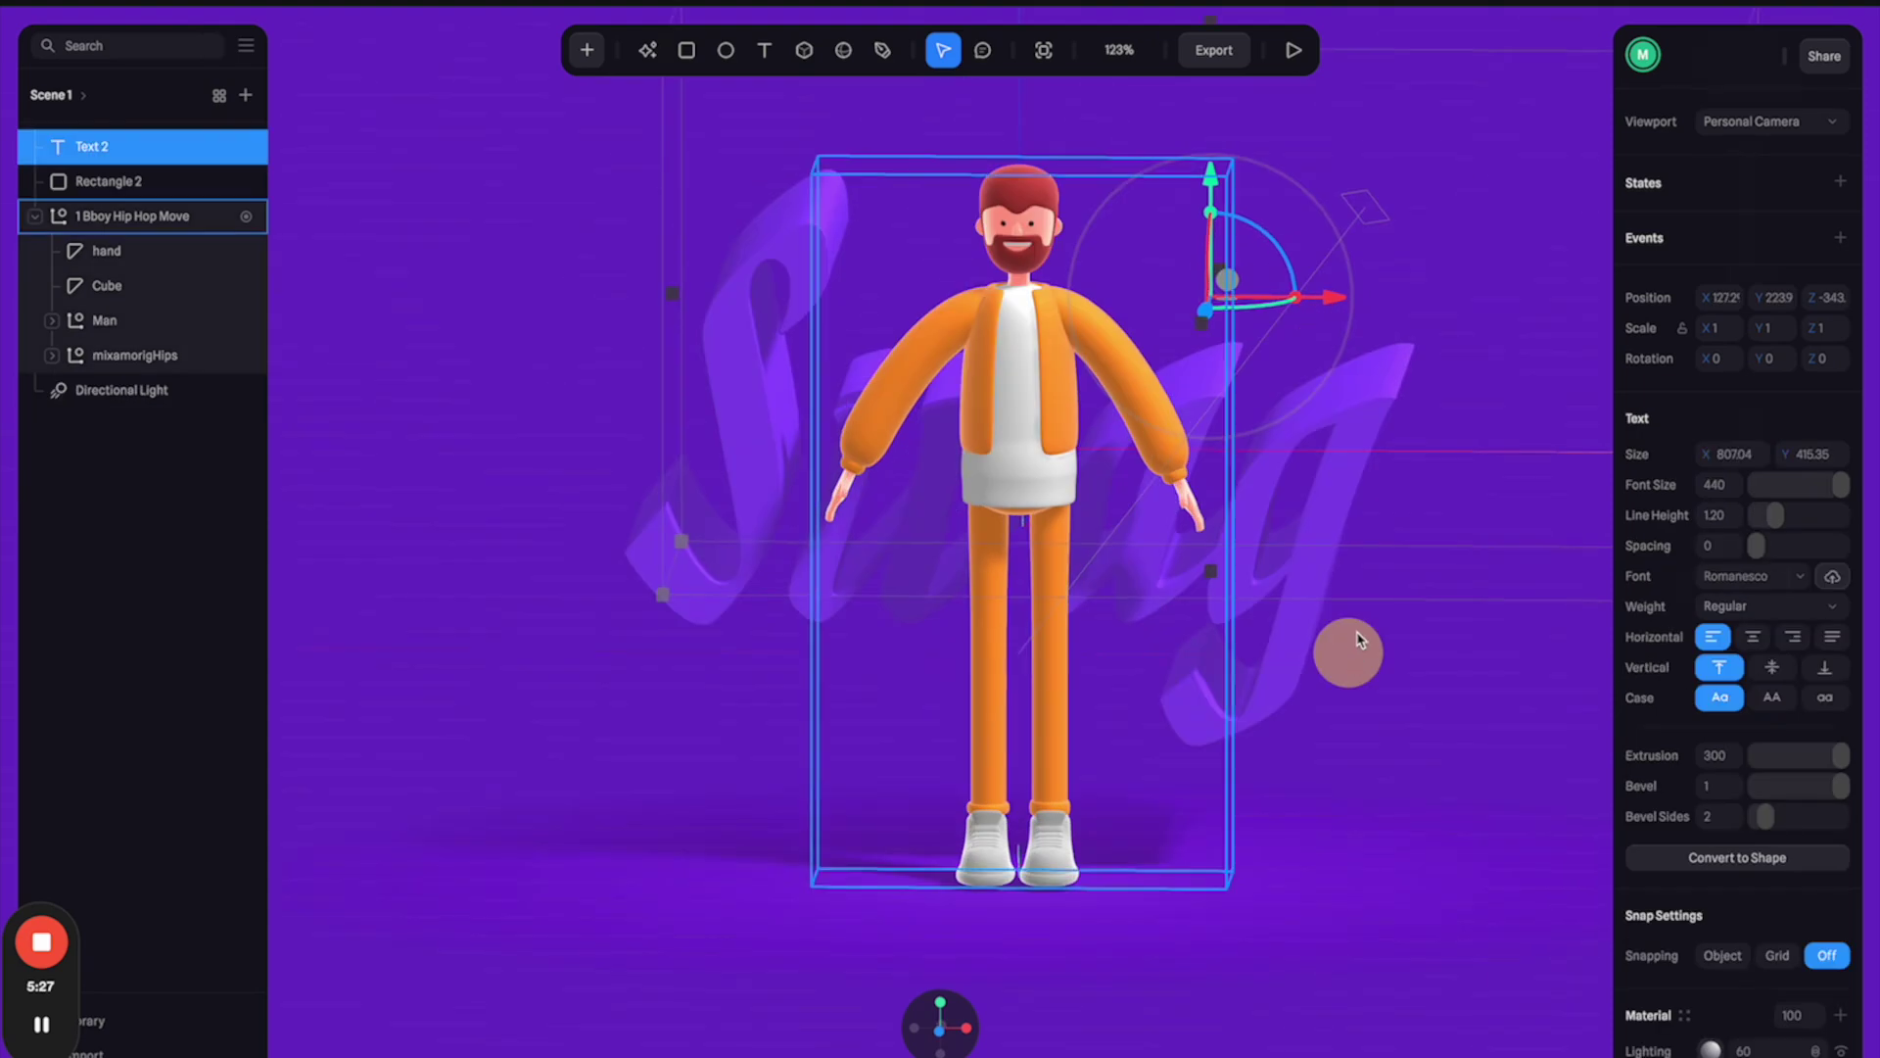
right_click_drag(1357, 639, 1330, 674)
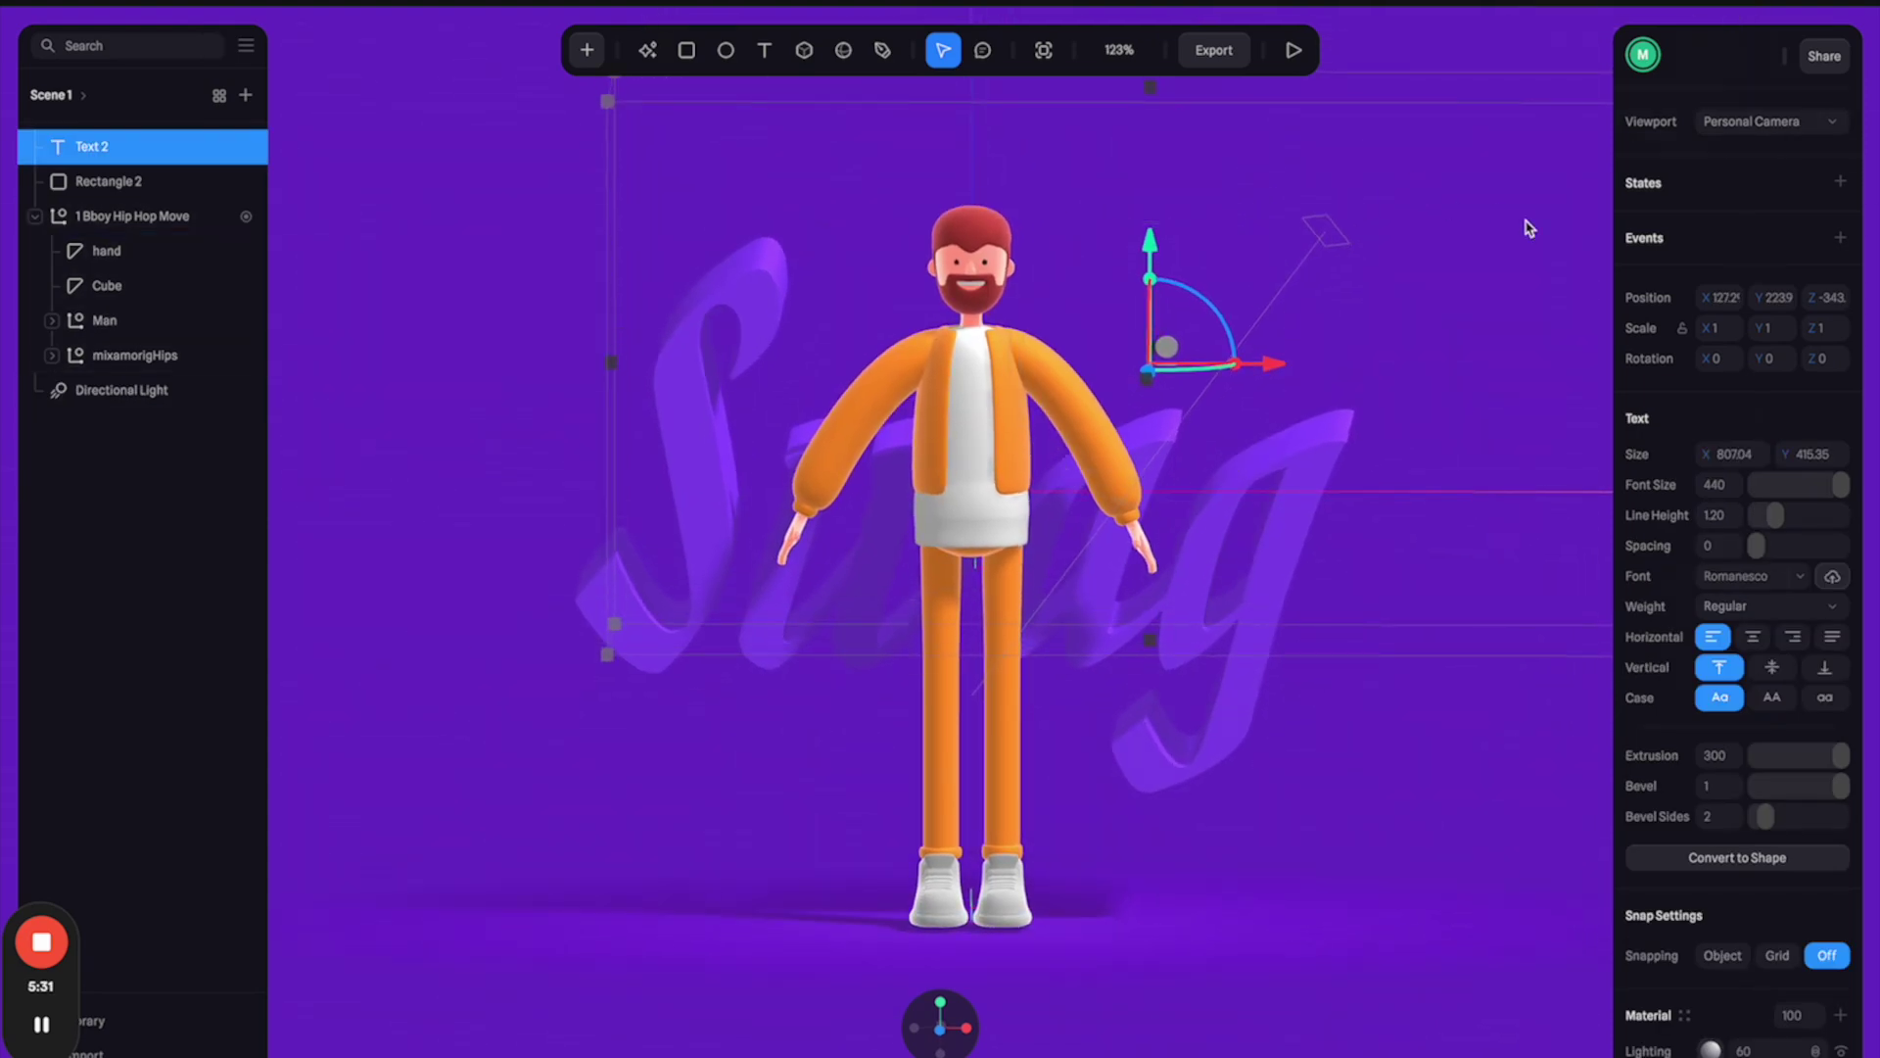
- Enable ambient shadows in the scene settings (radius 256, bias 0.50)
left_click(130, 509)
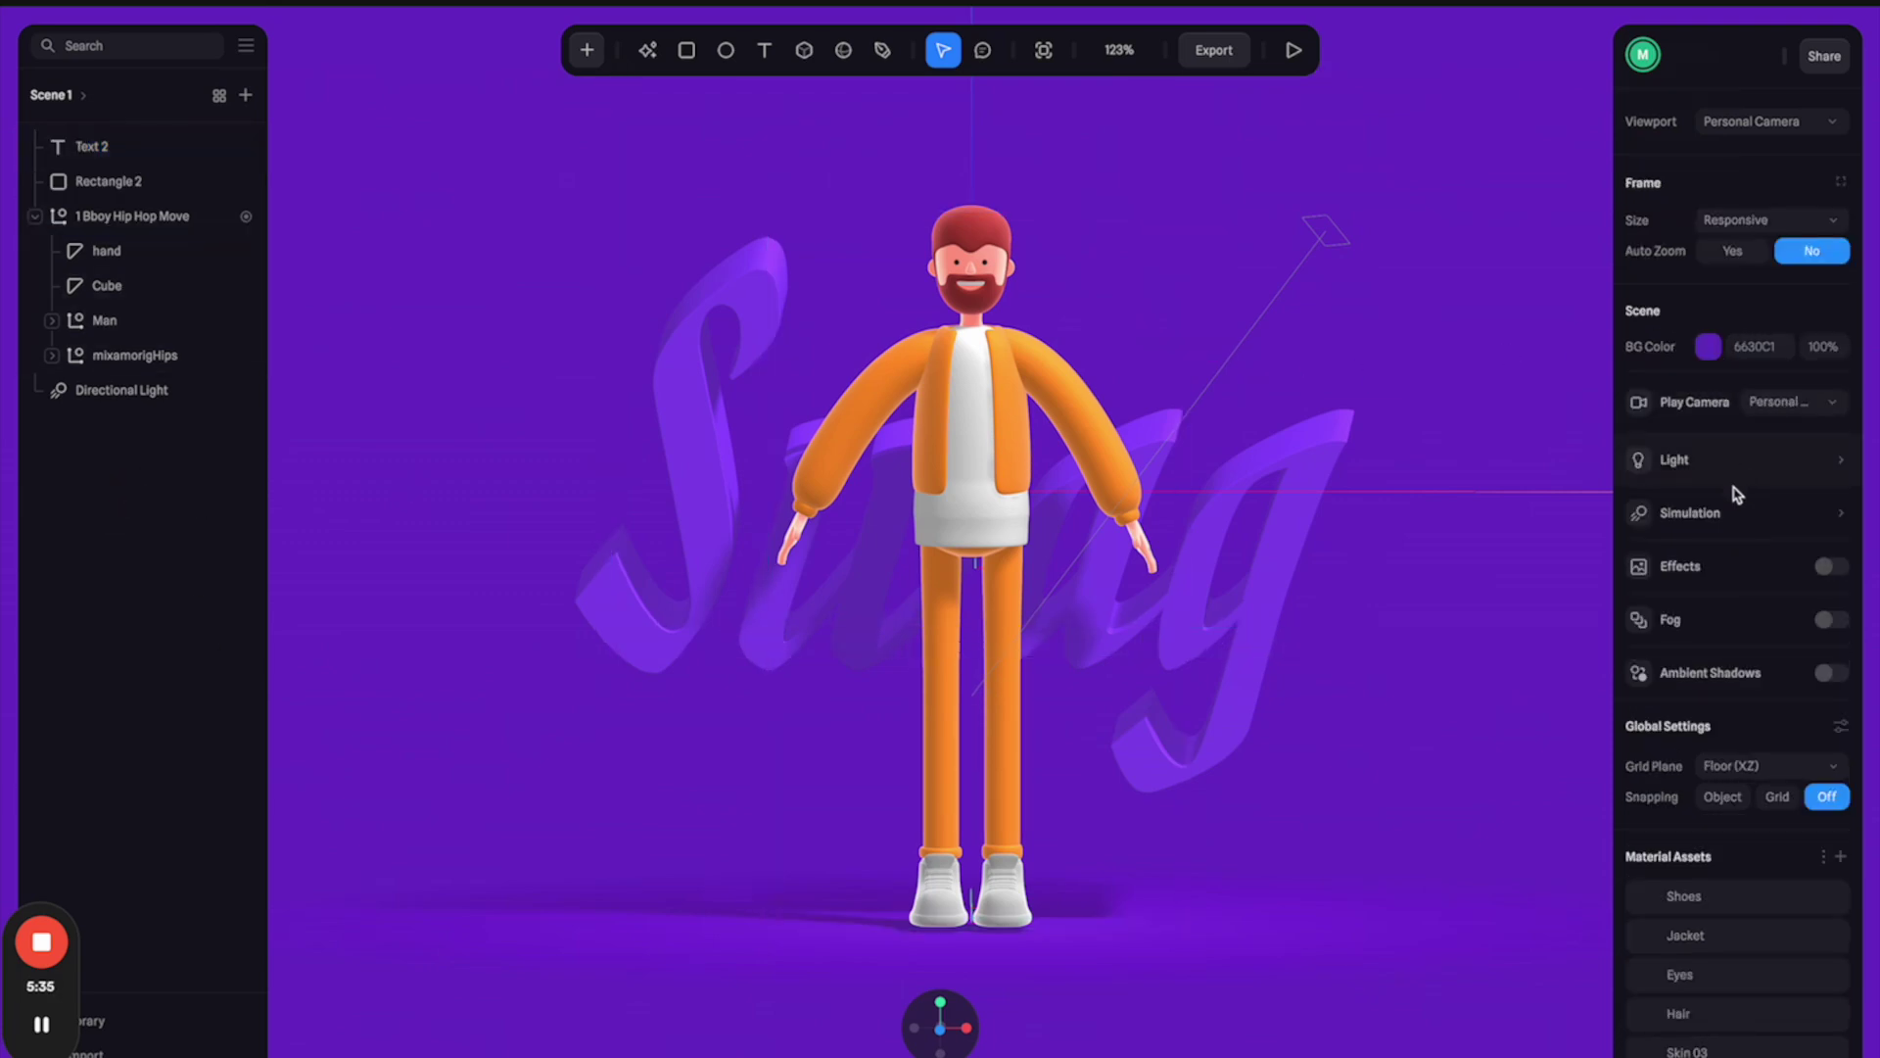
left_click(1828, 673)
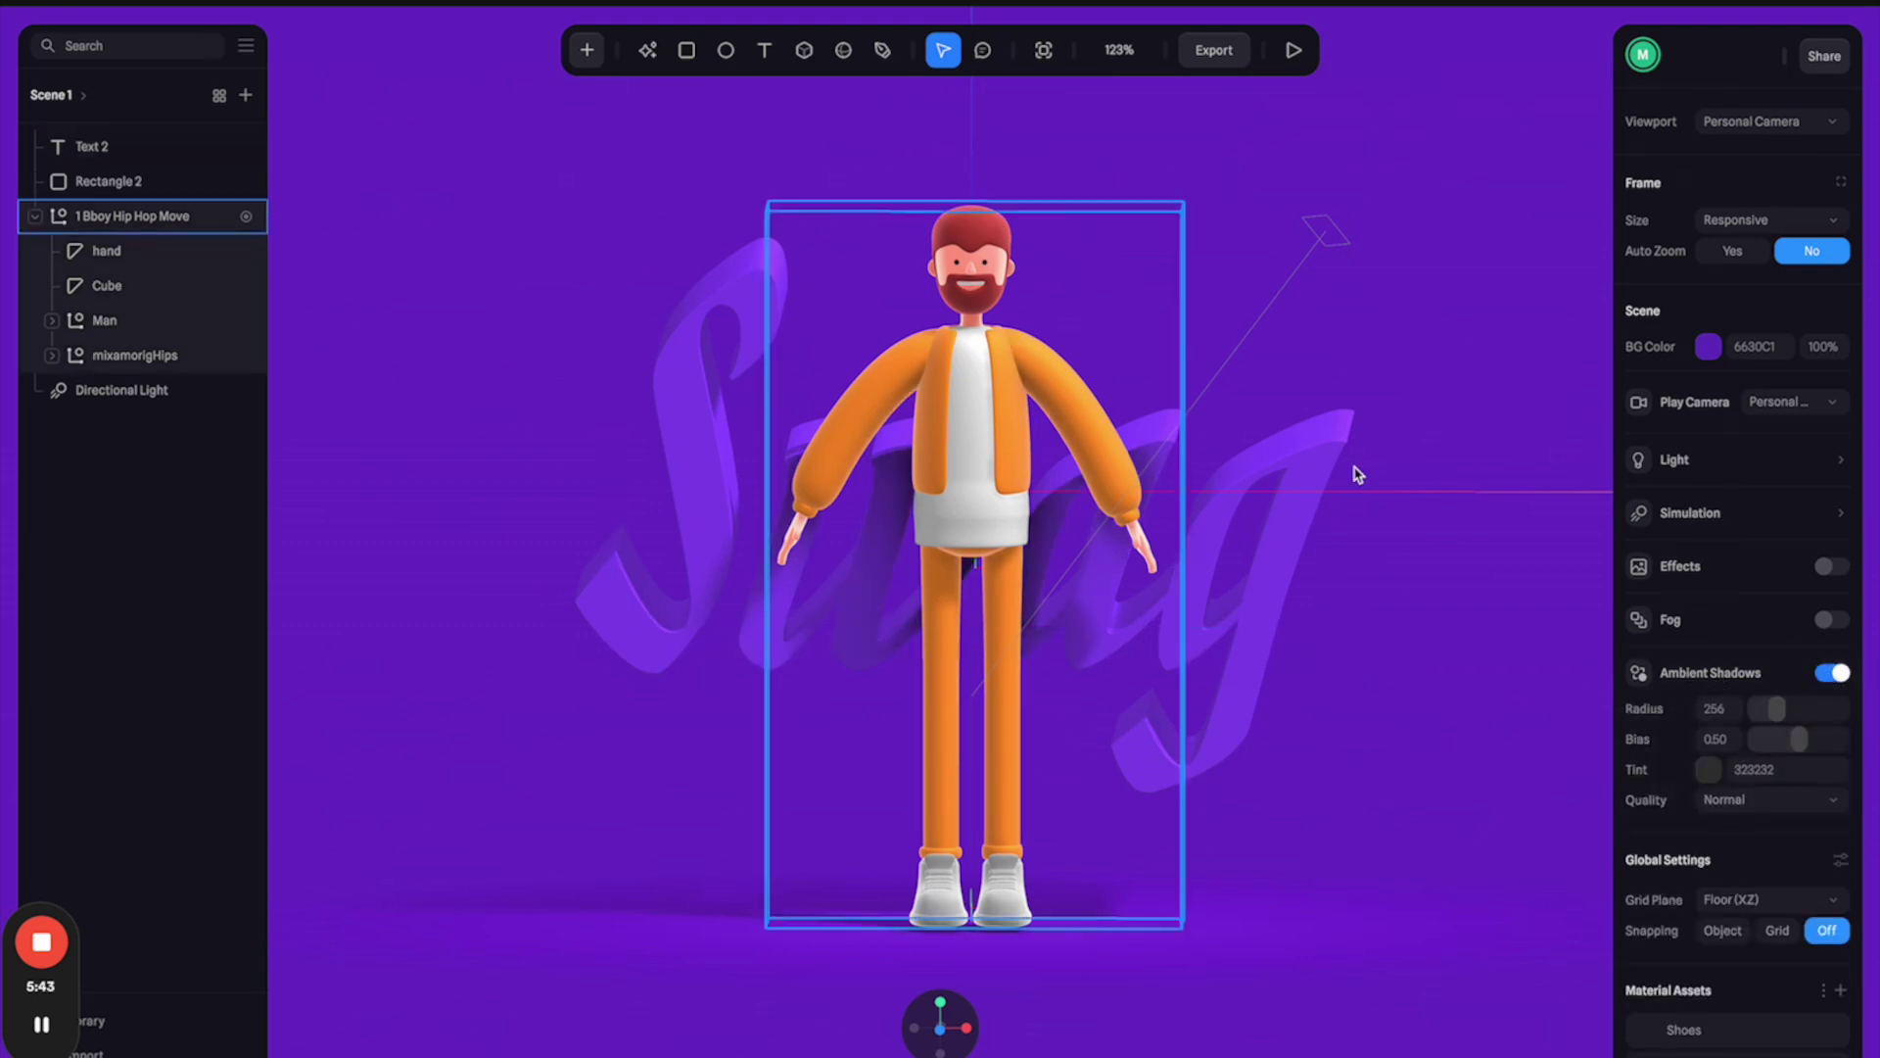
left_click(1839, 674)
left_click(1839, 674)
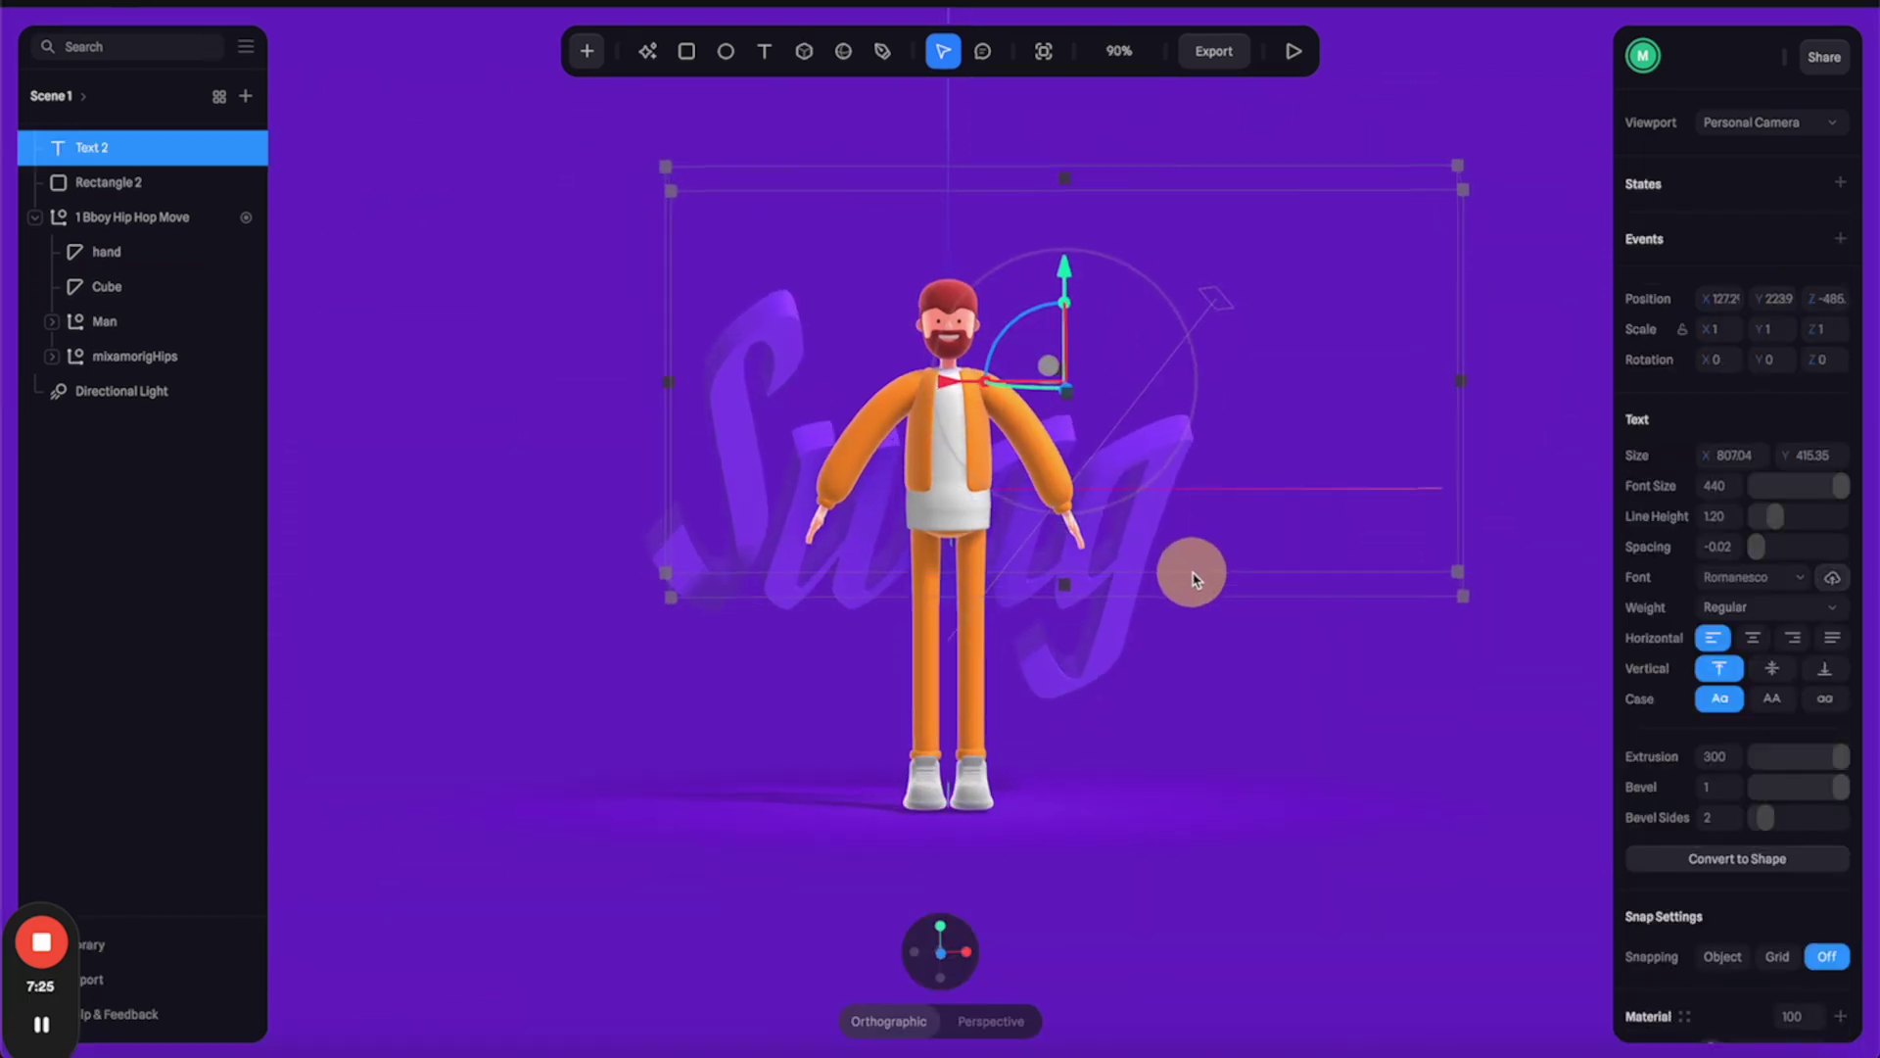
- Add a new perspective Camera 2 with its field of view set to 15
scroll(1330, 378, "up", 3)
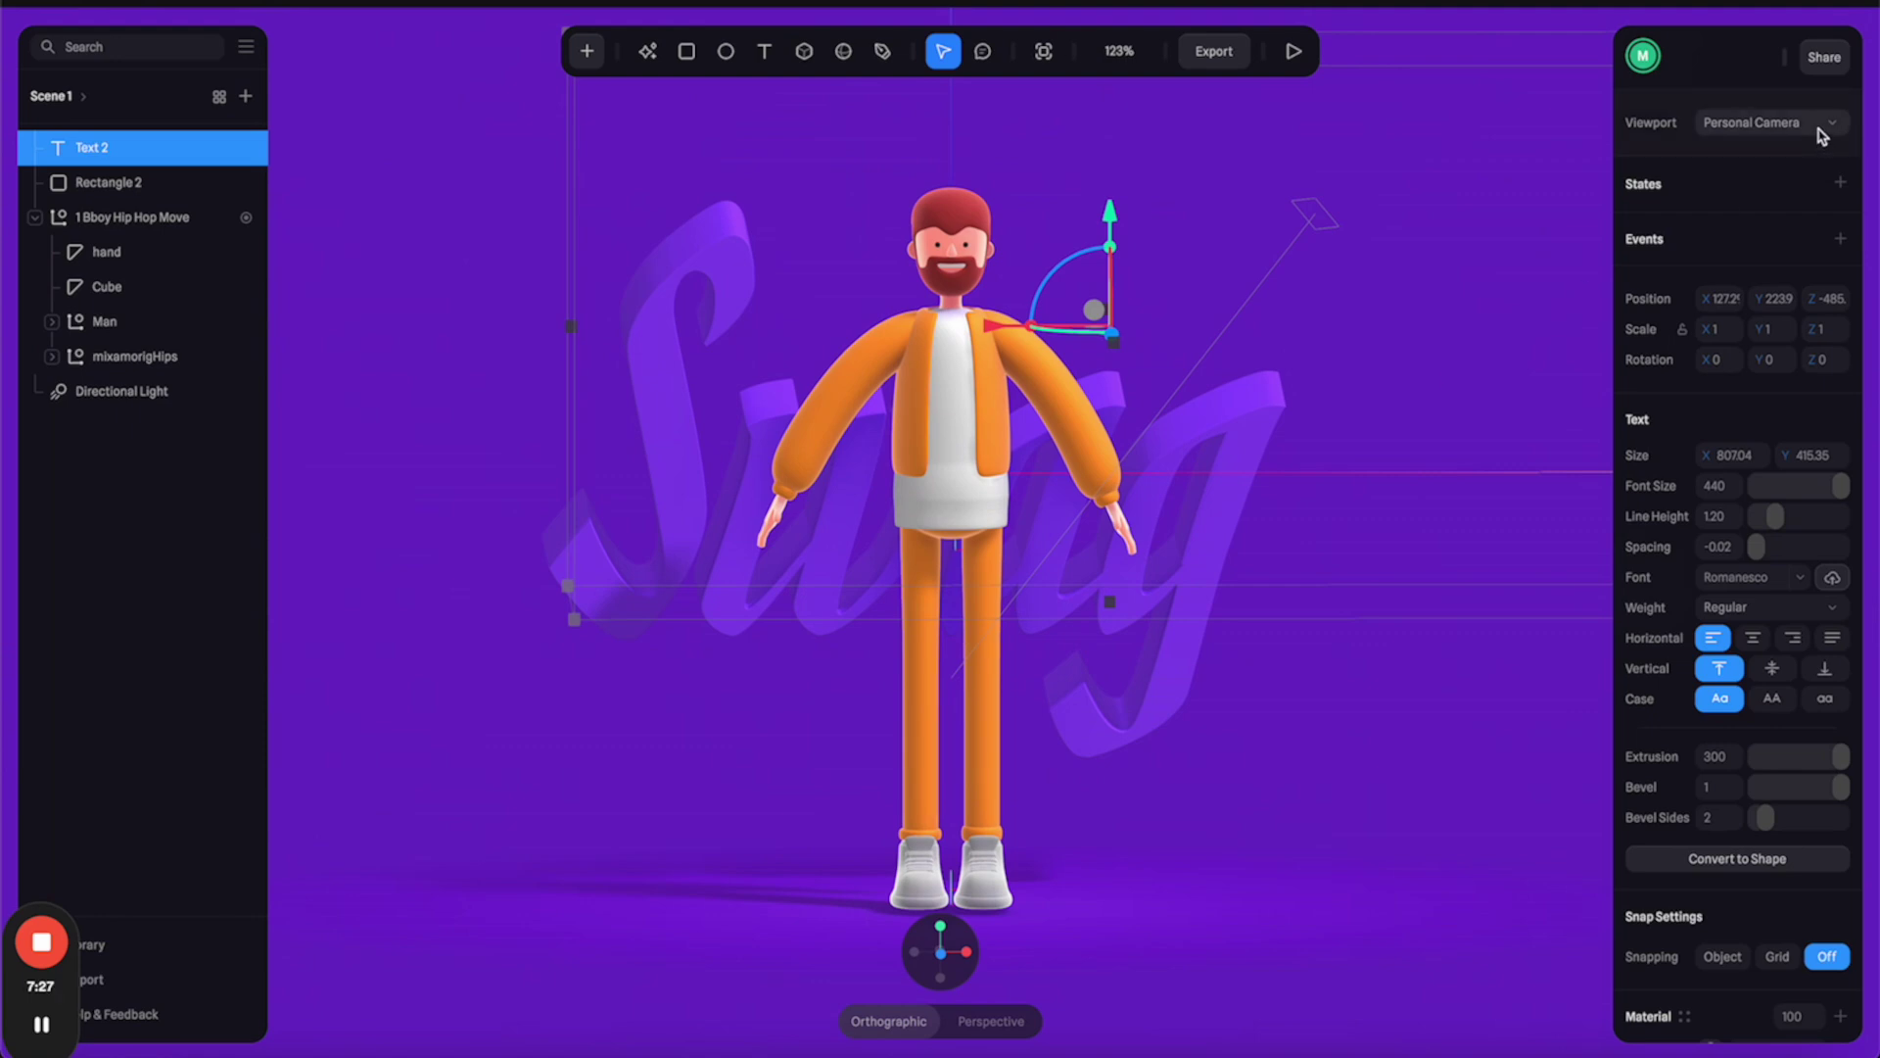
left_click(1821, 126)
left_click(1729, 186)
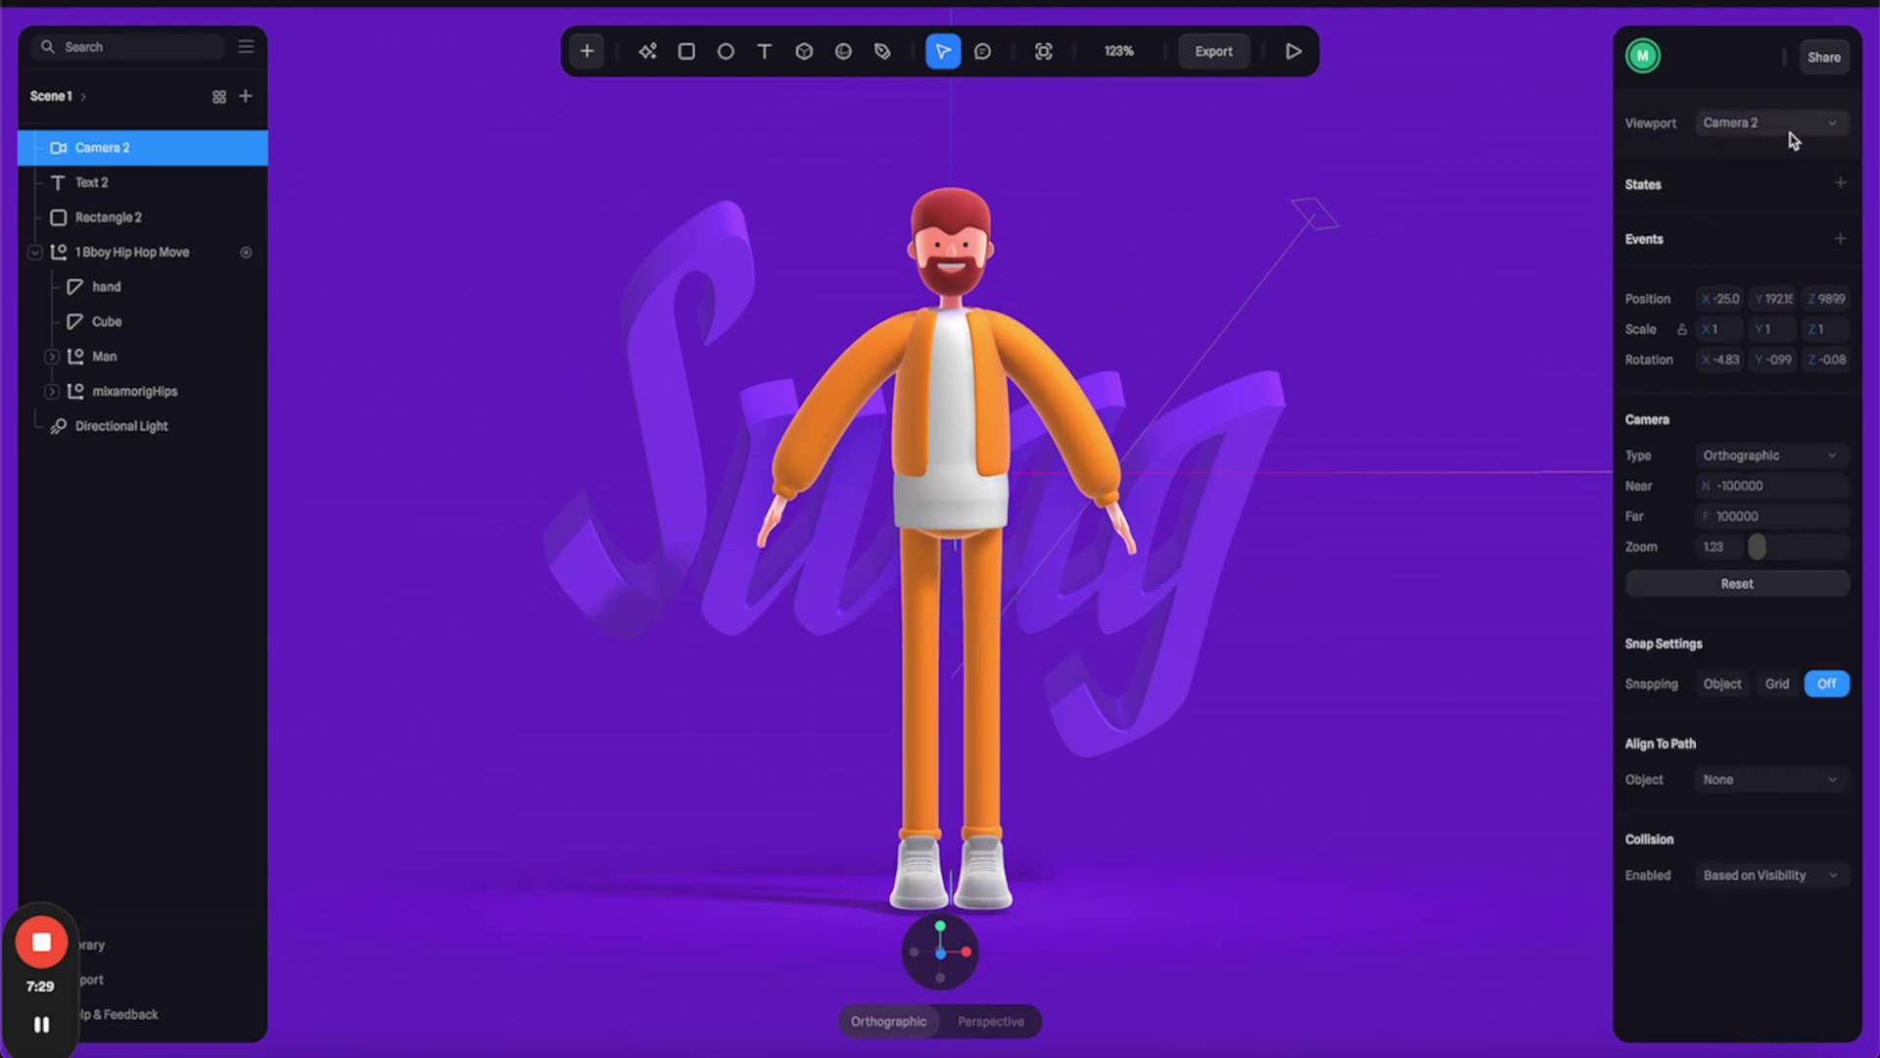
left_click(1797, 453)
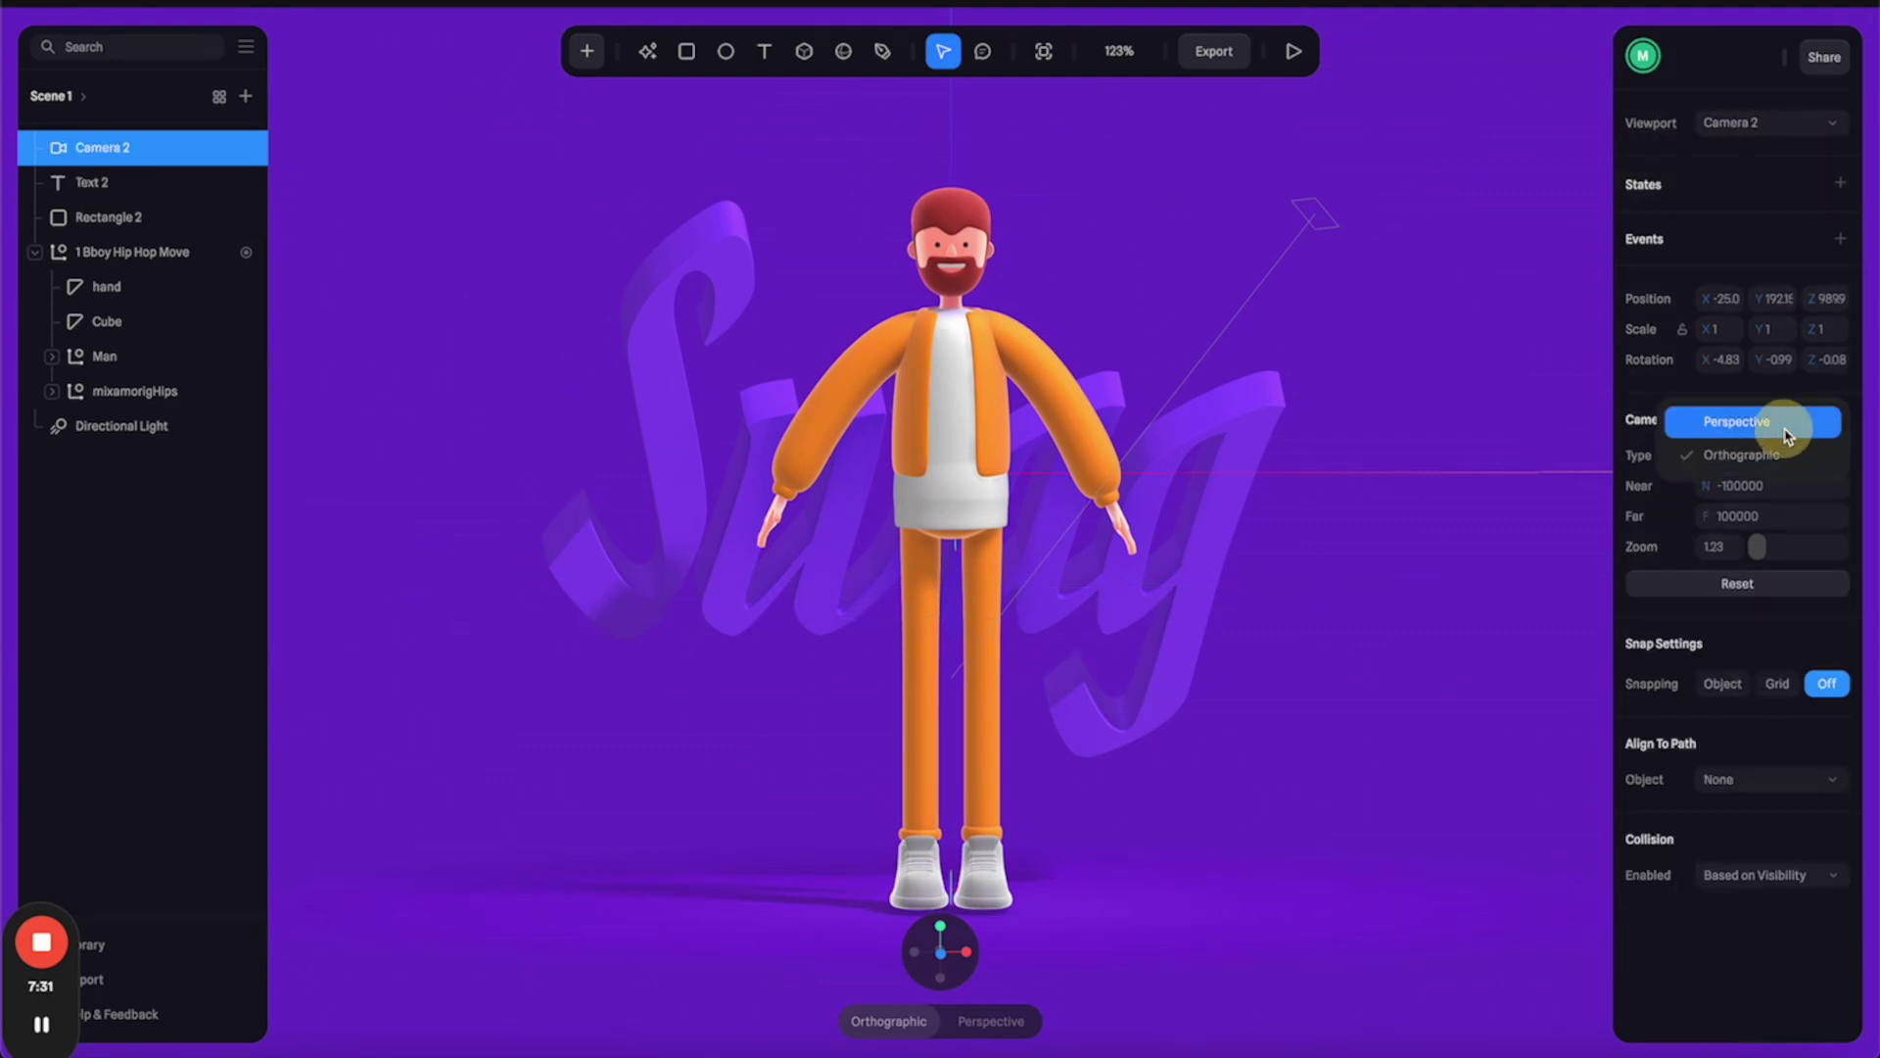
left_click(1777, 422)
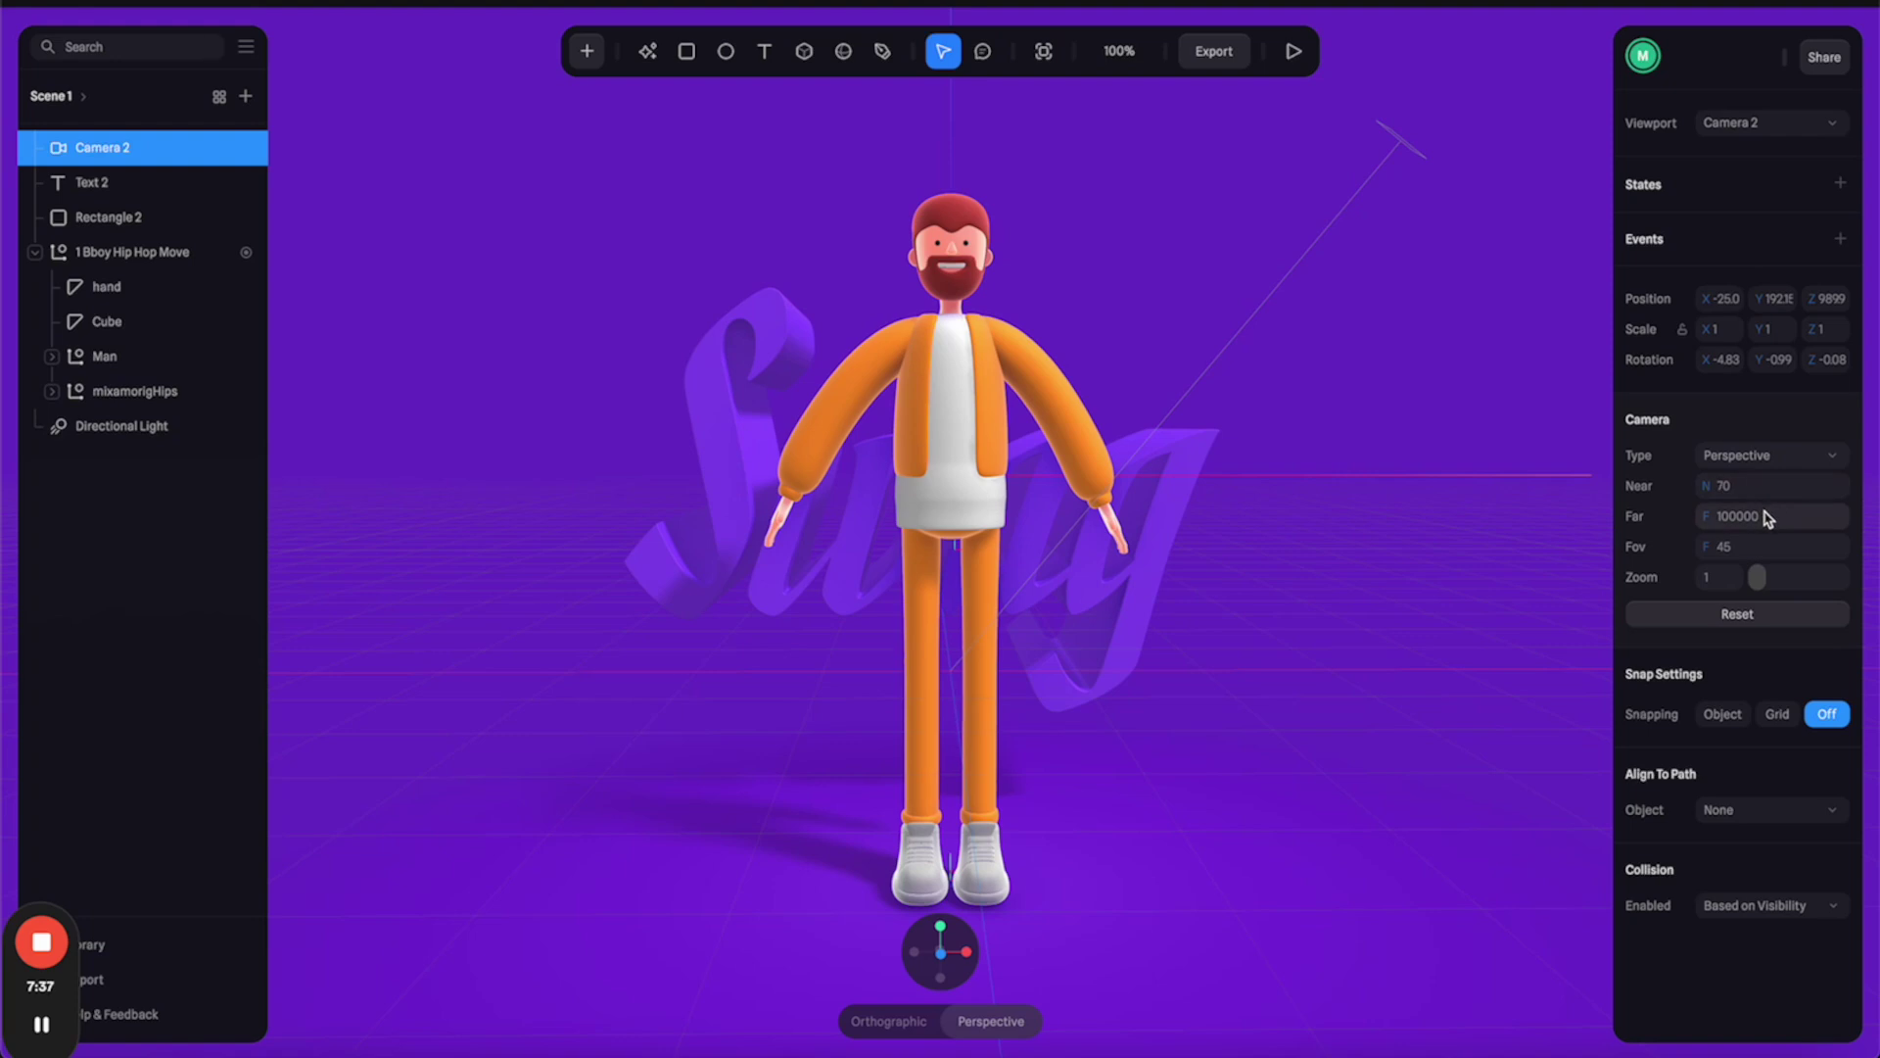
left_click(1740, 546)
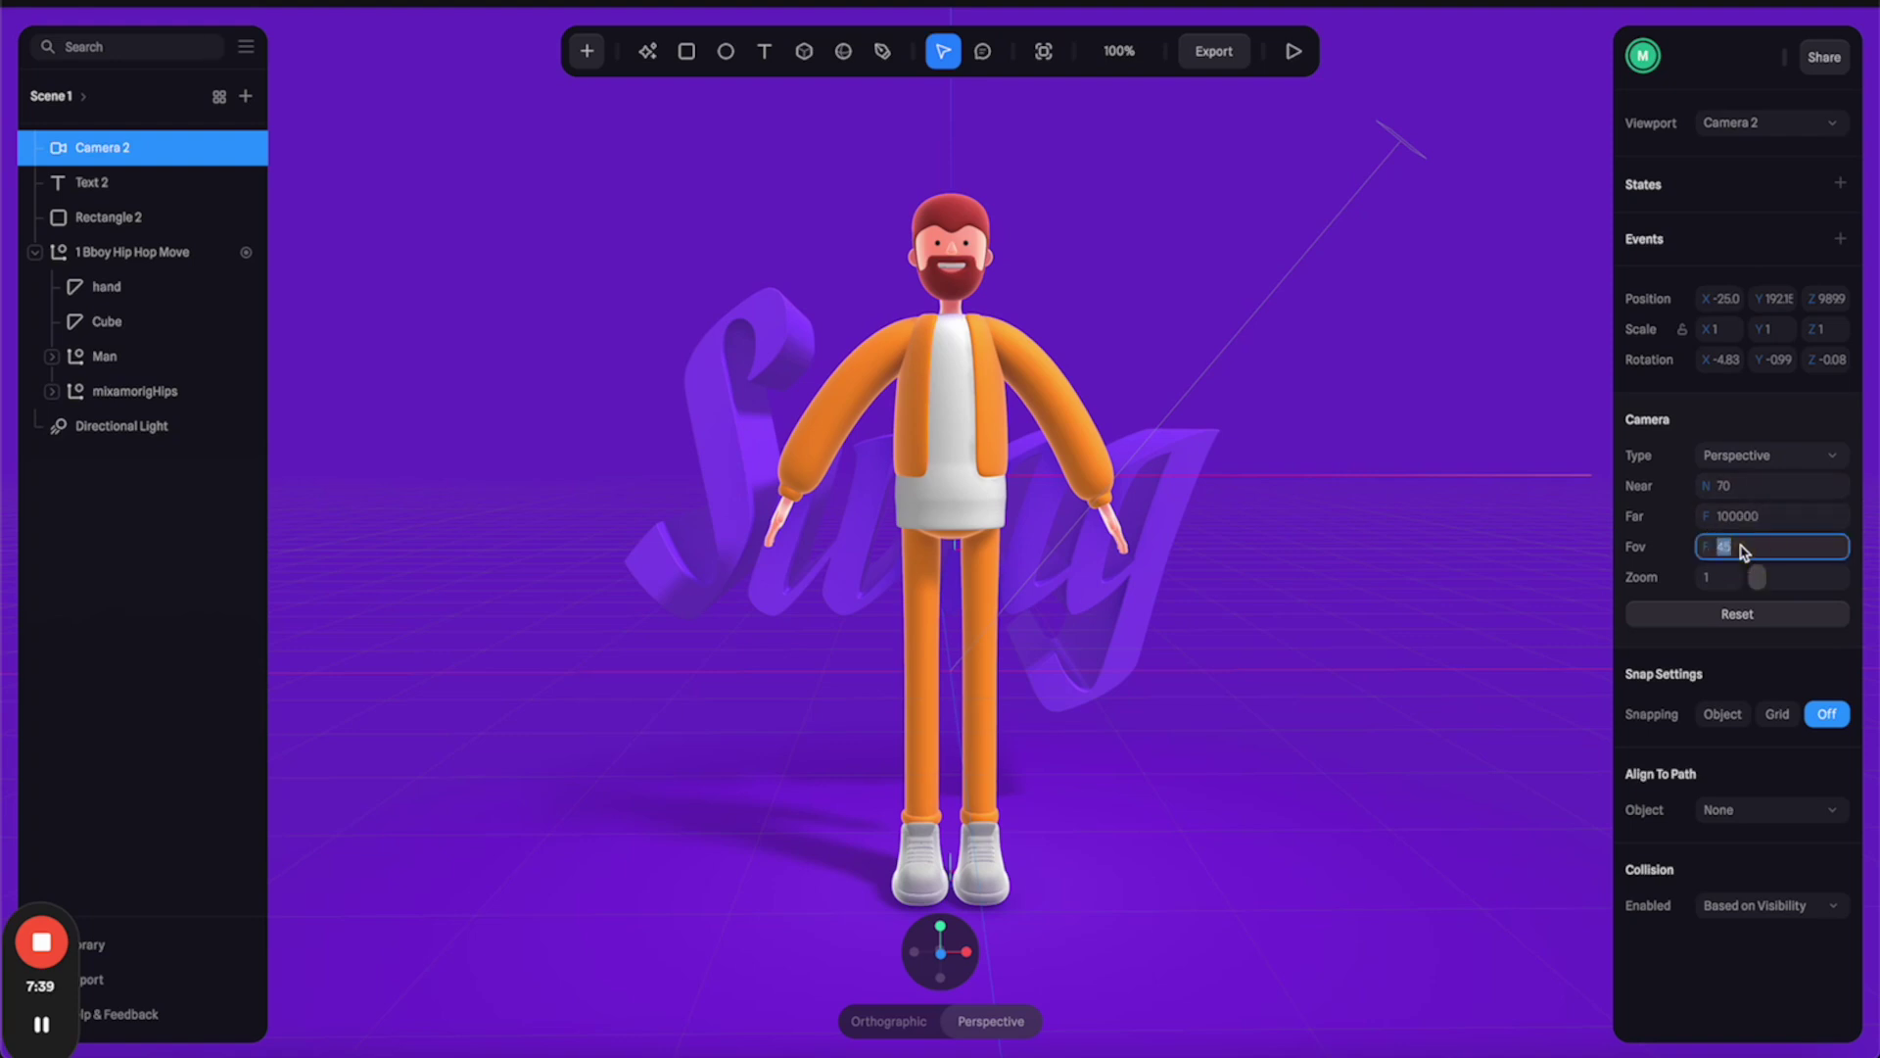
type("60")
key("Return")
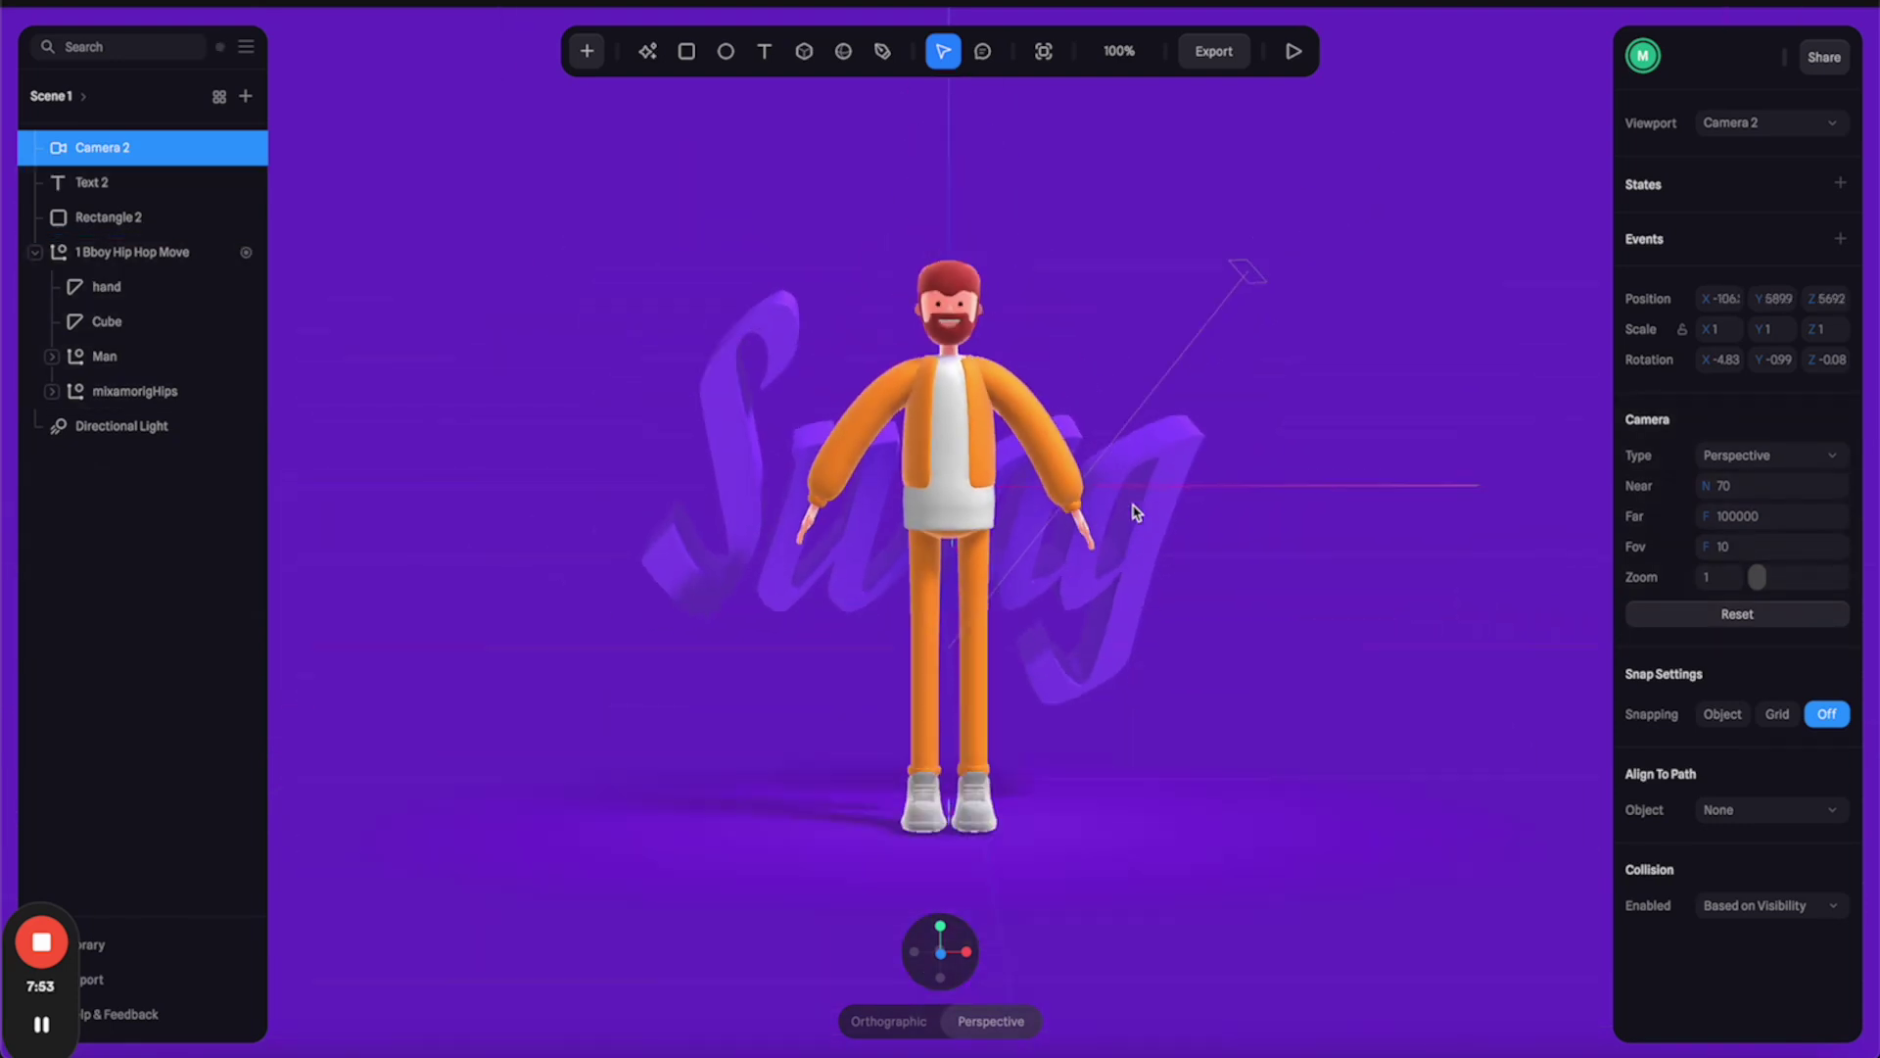
left_click(1803, 546)
type("15")
- Preview the scene with the dance animation playing
scroll(1057, 529, "up", 5)
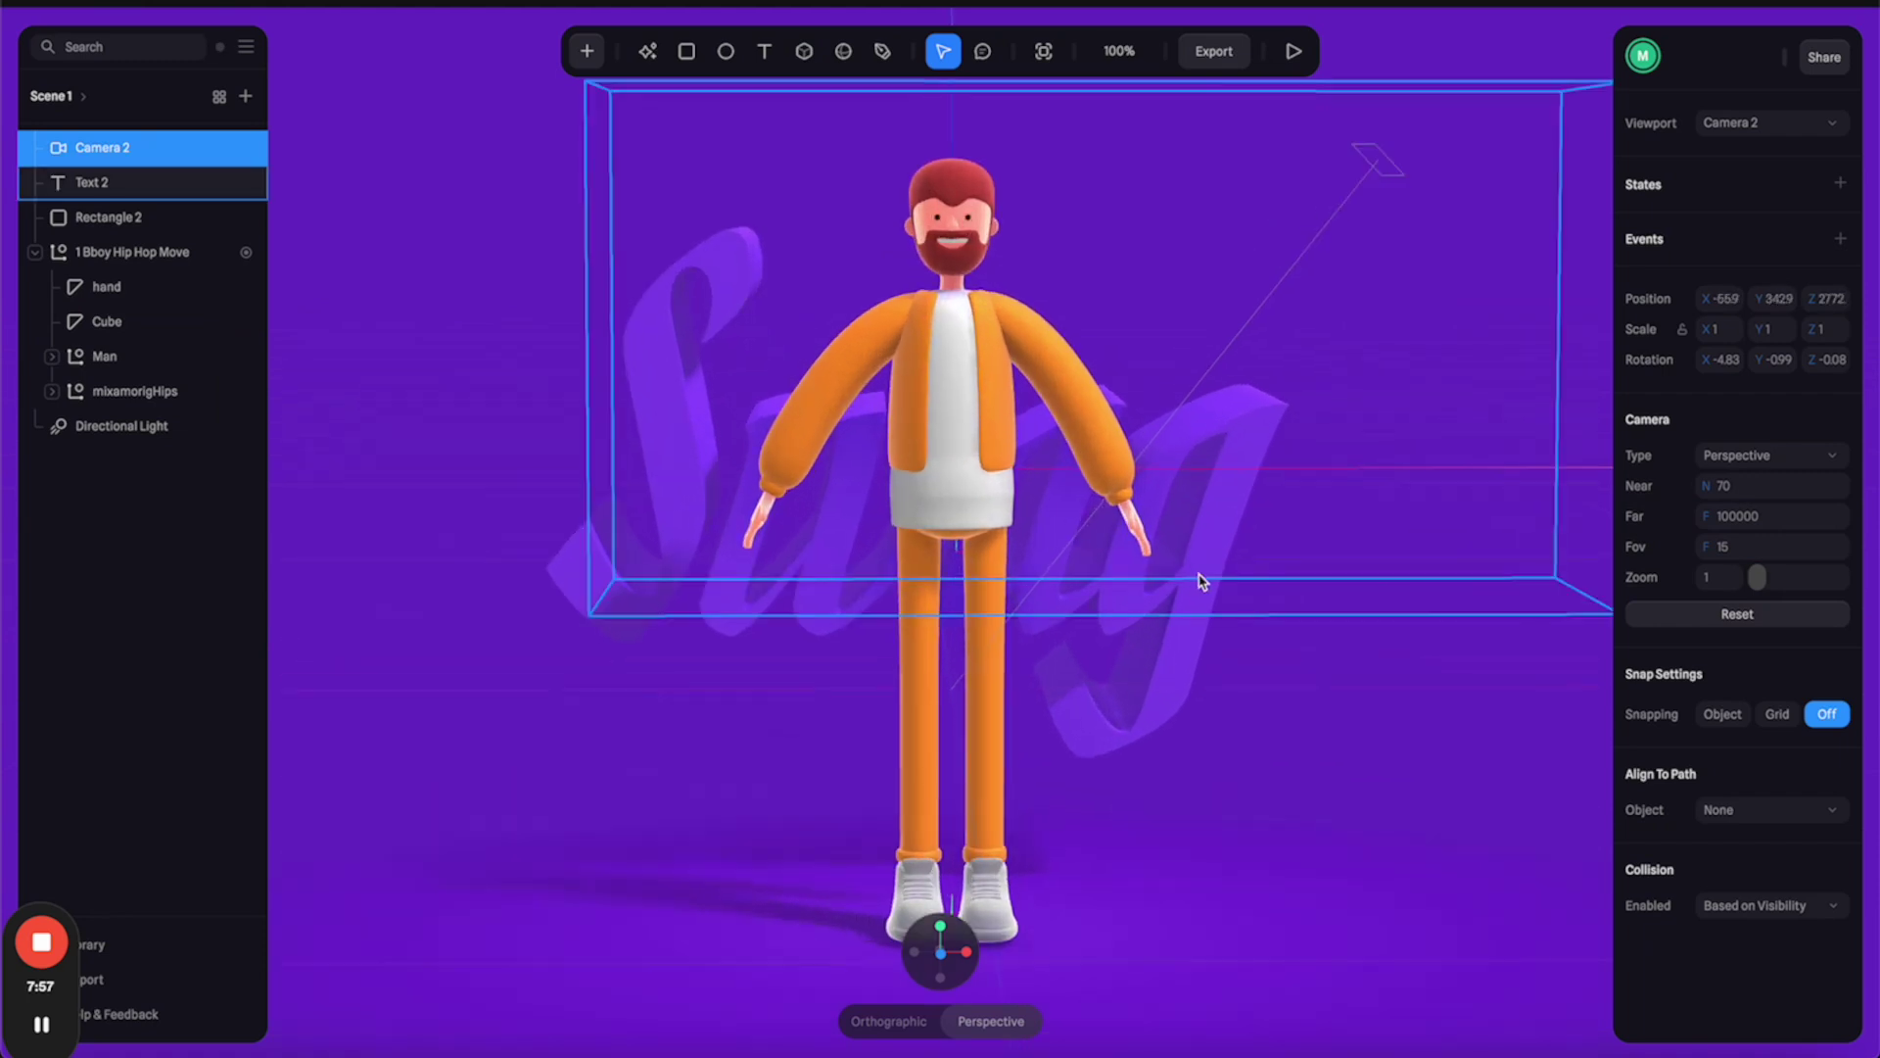
left_click(1194, 551)
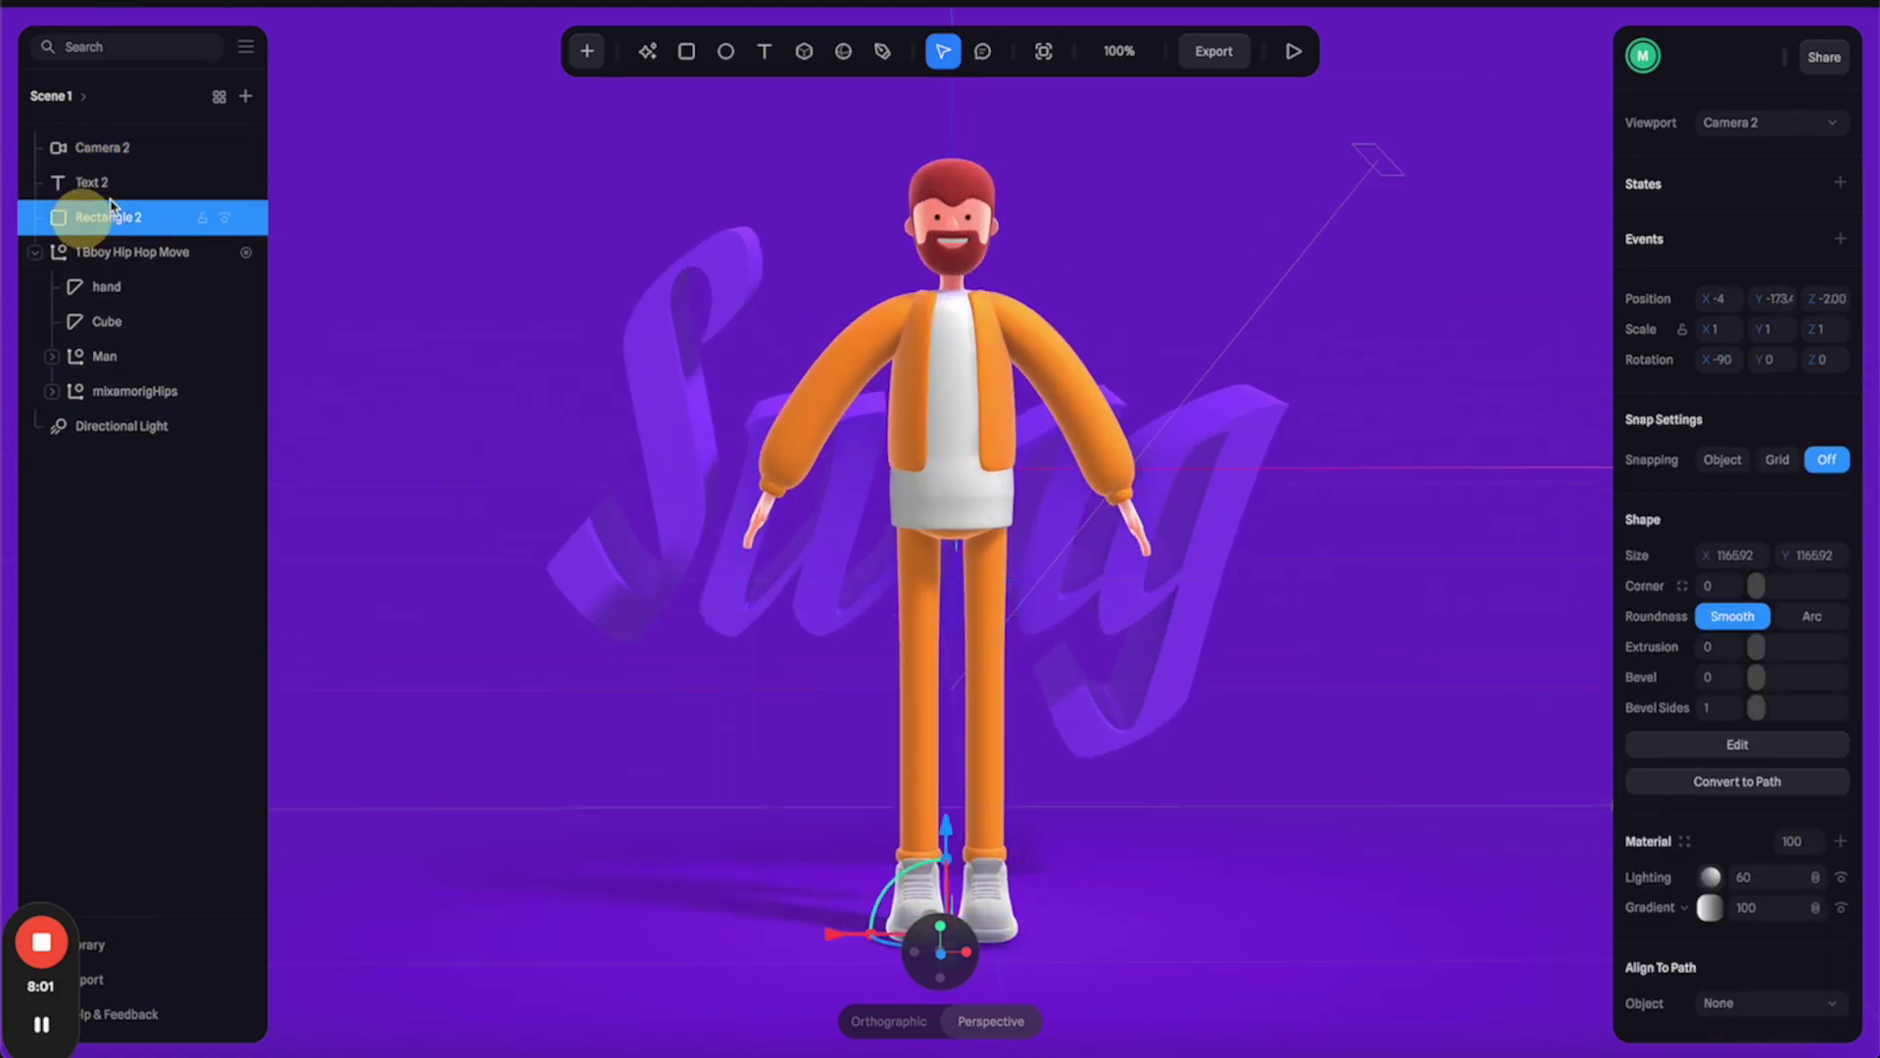
left_click(127, 252)
left_click(1296, 537)
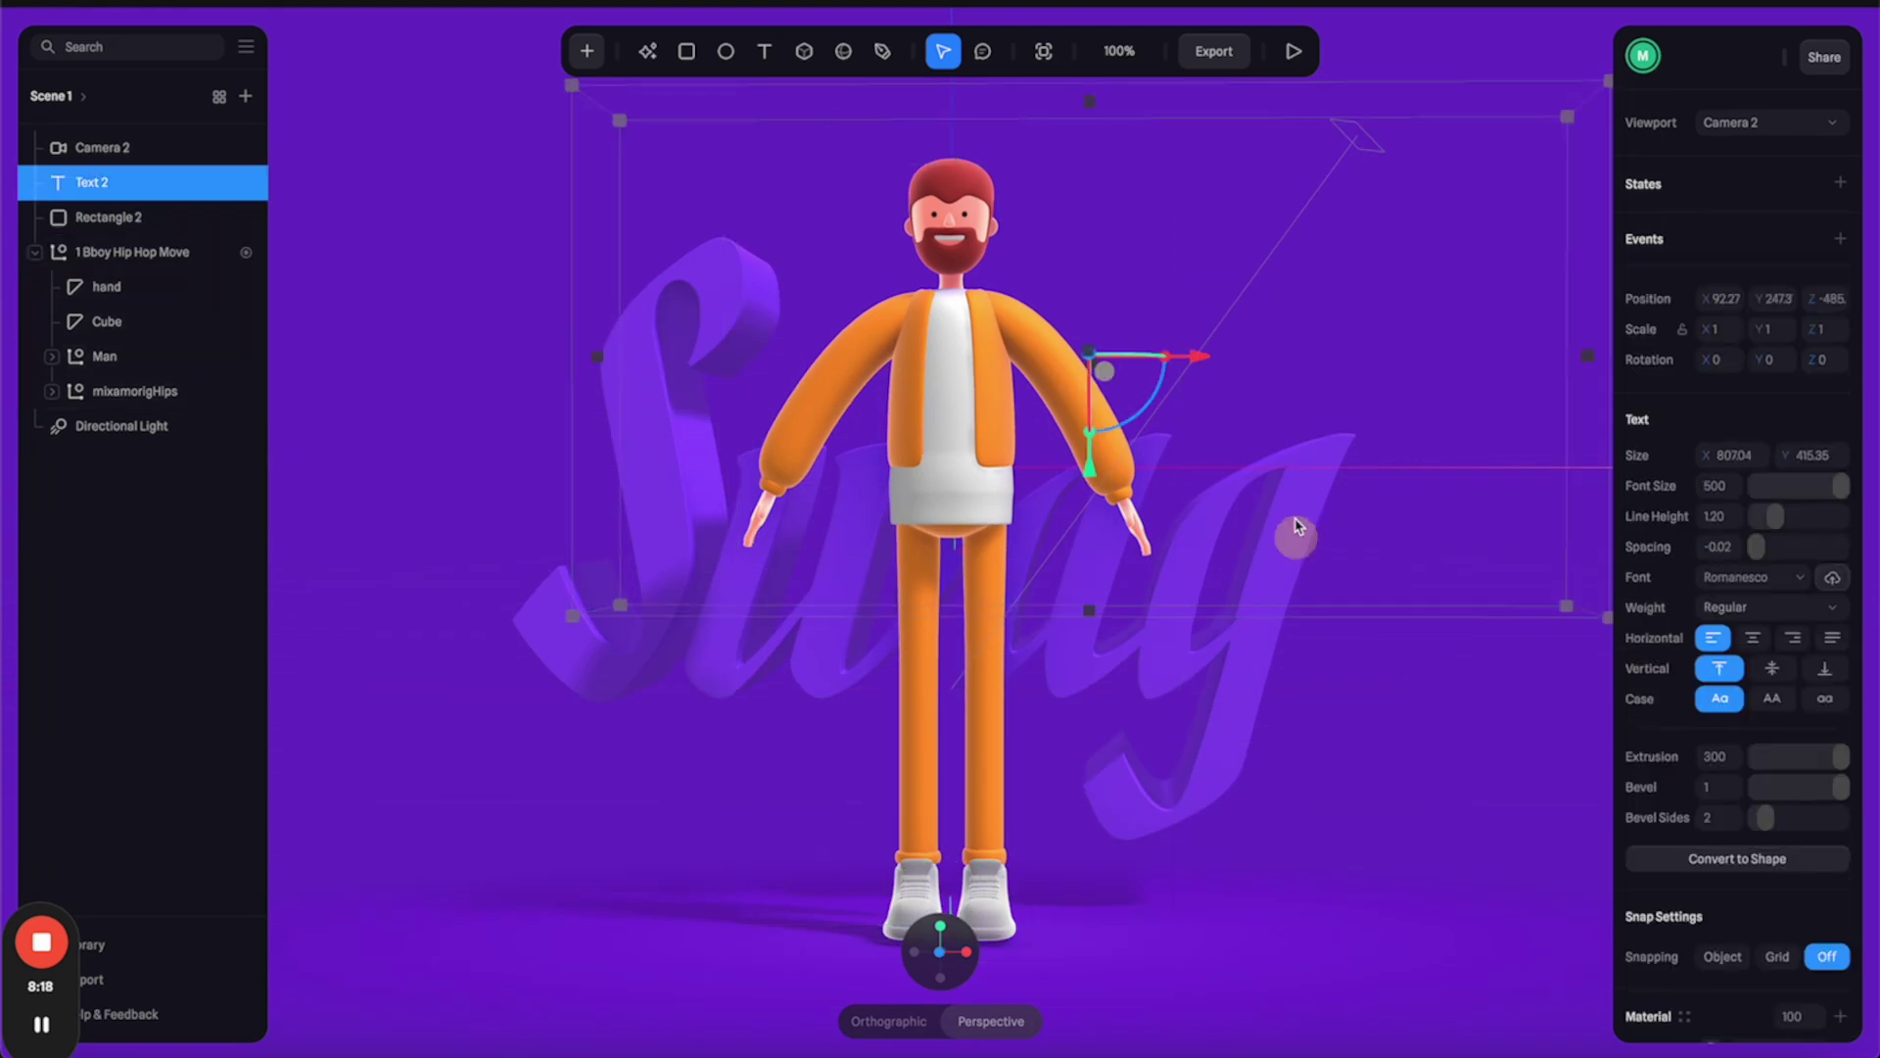
left_click(1290, 47)
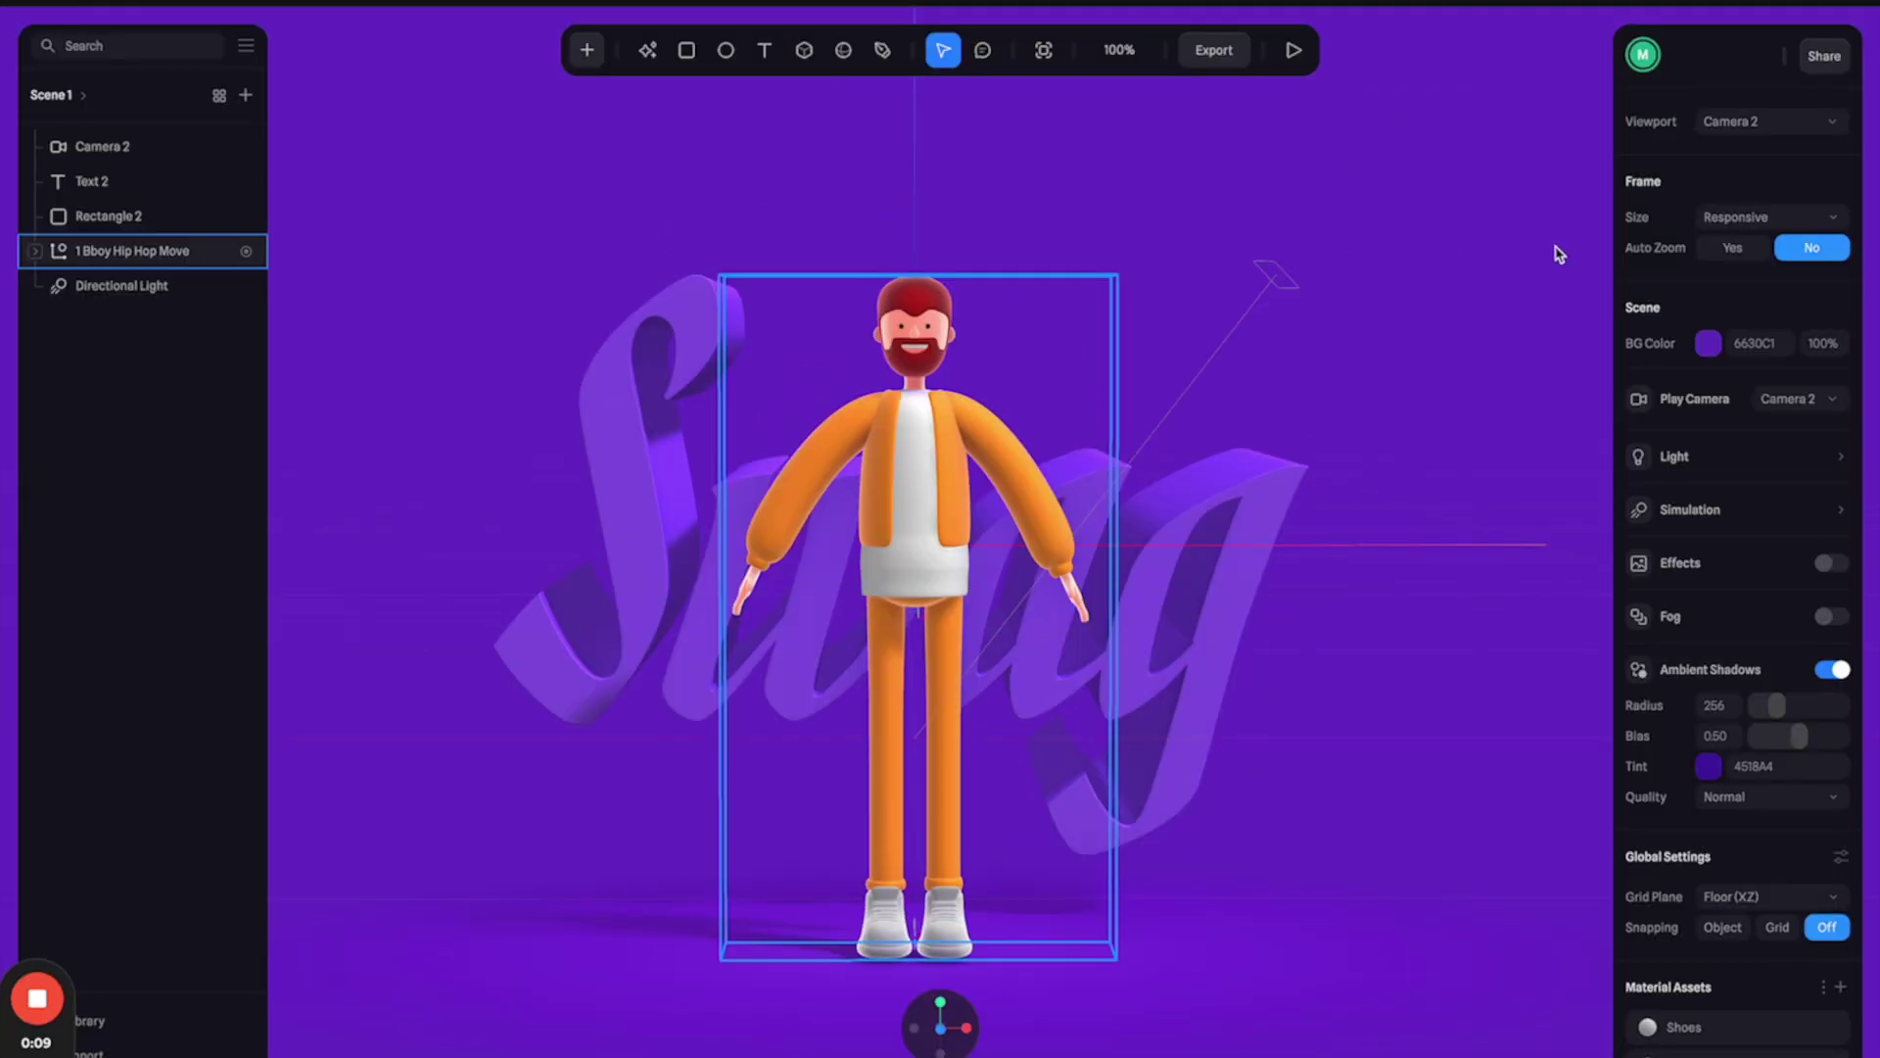
- Replay the dance preview through Camera 2, then close it to return to the editor
left_click(1558, 256)
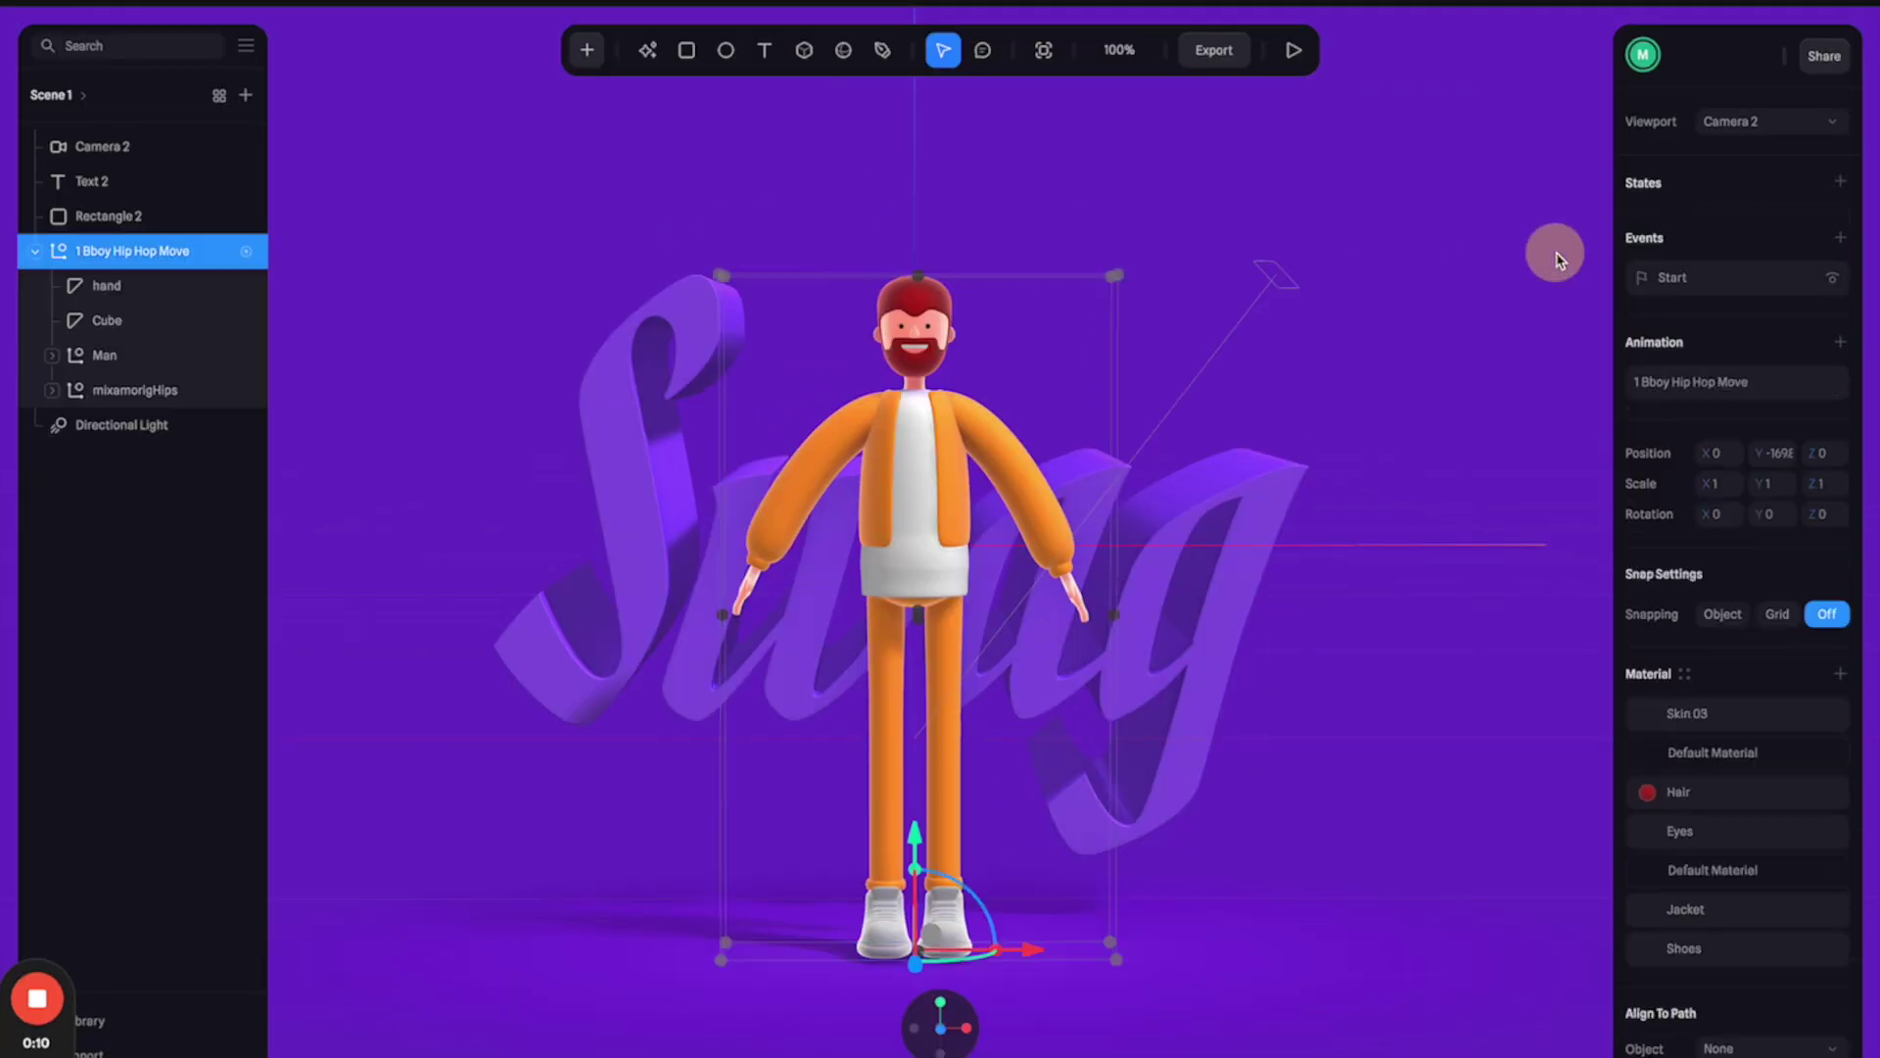
left_click(1295, 50)
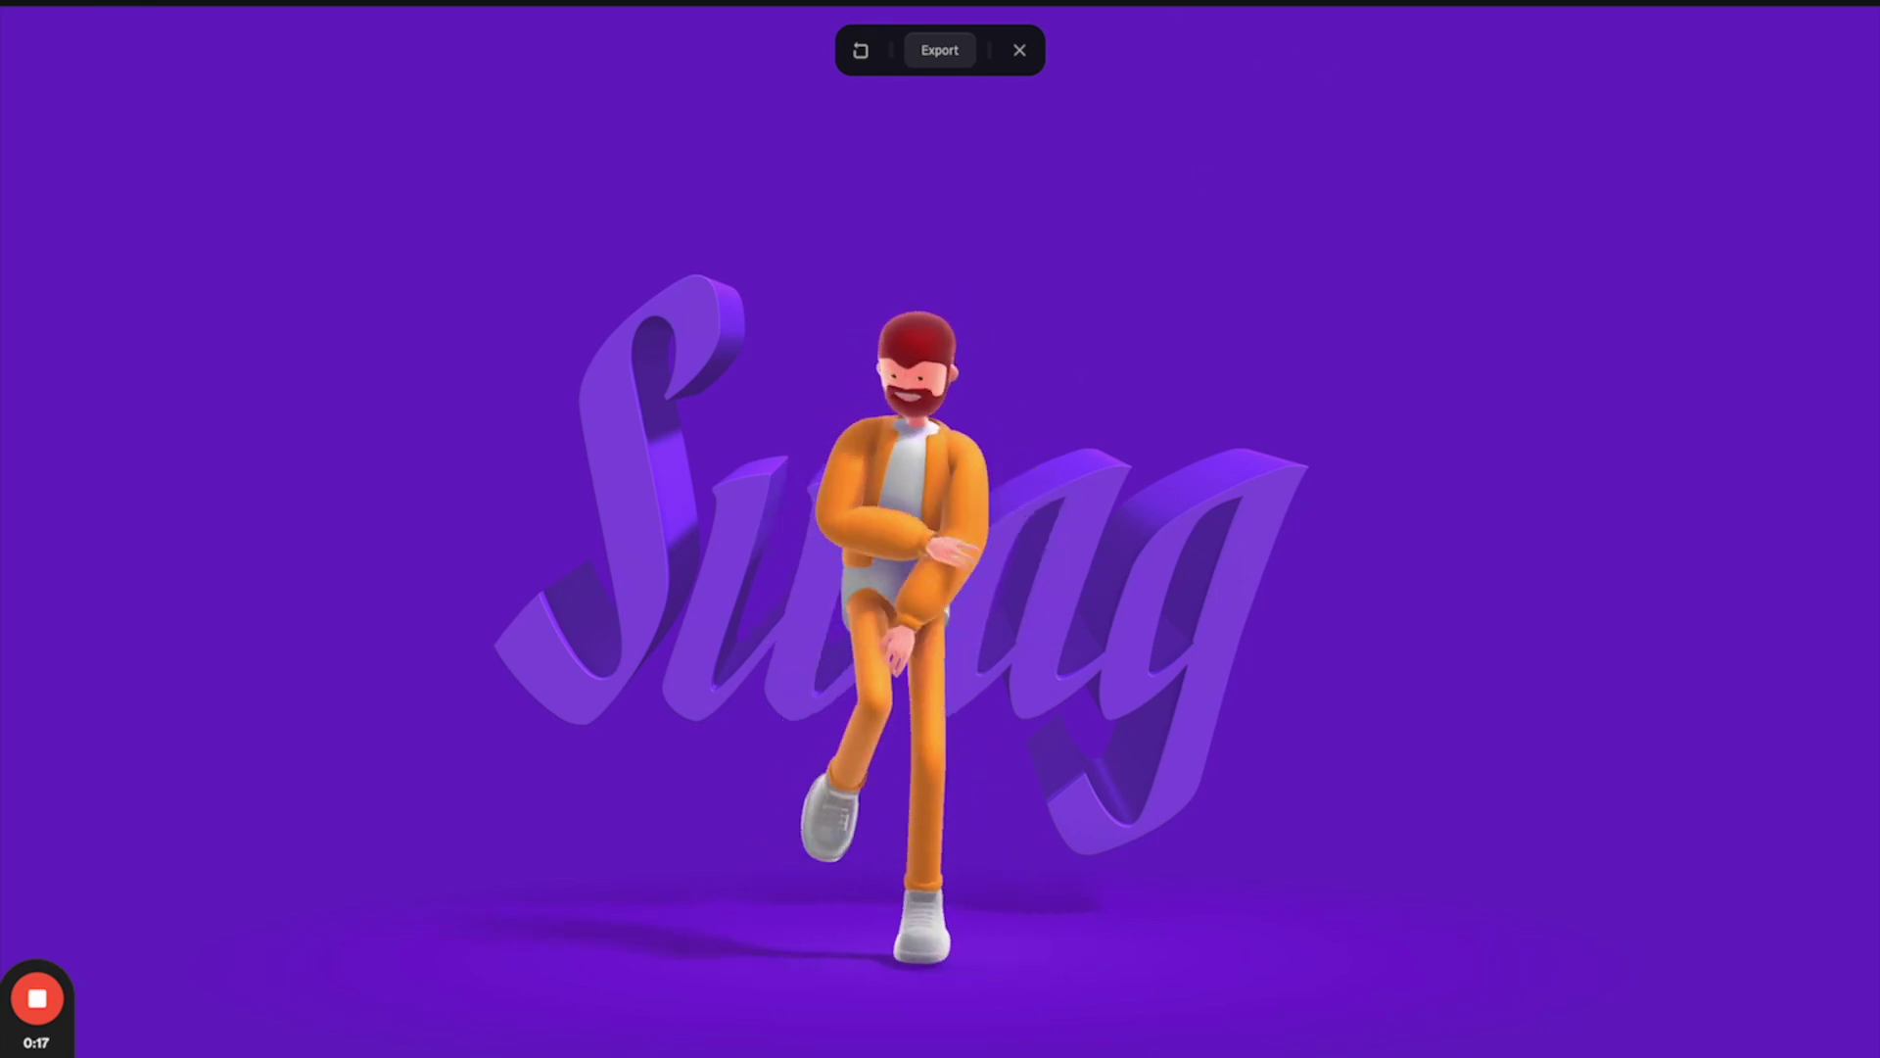
left_click(1024, 54)
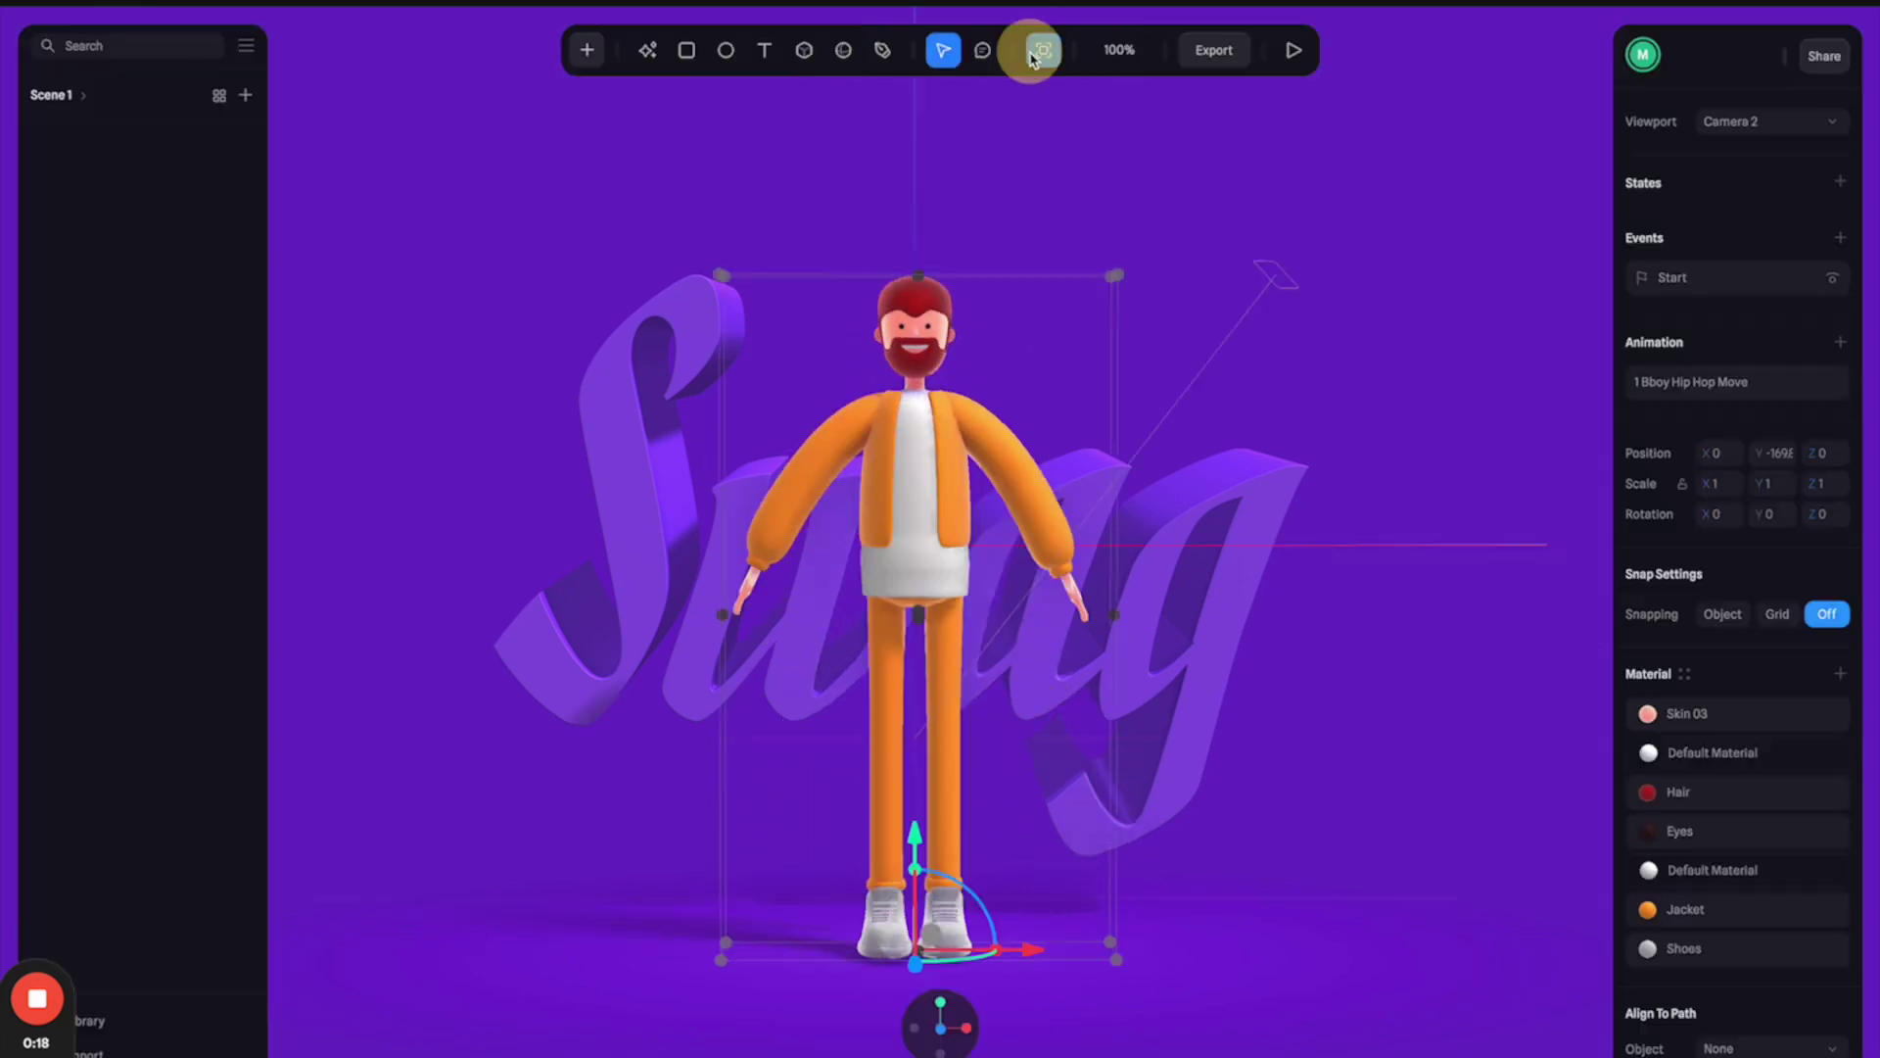
- Duplicate Scene 1 into a new Scene 2
left_click(168, 511)
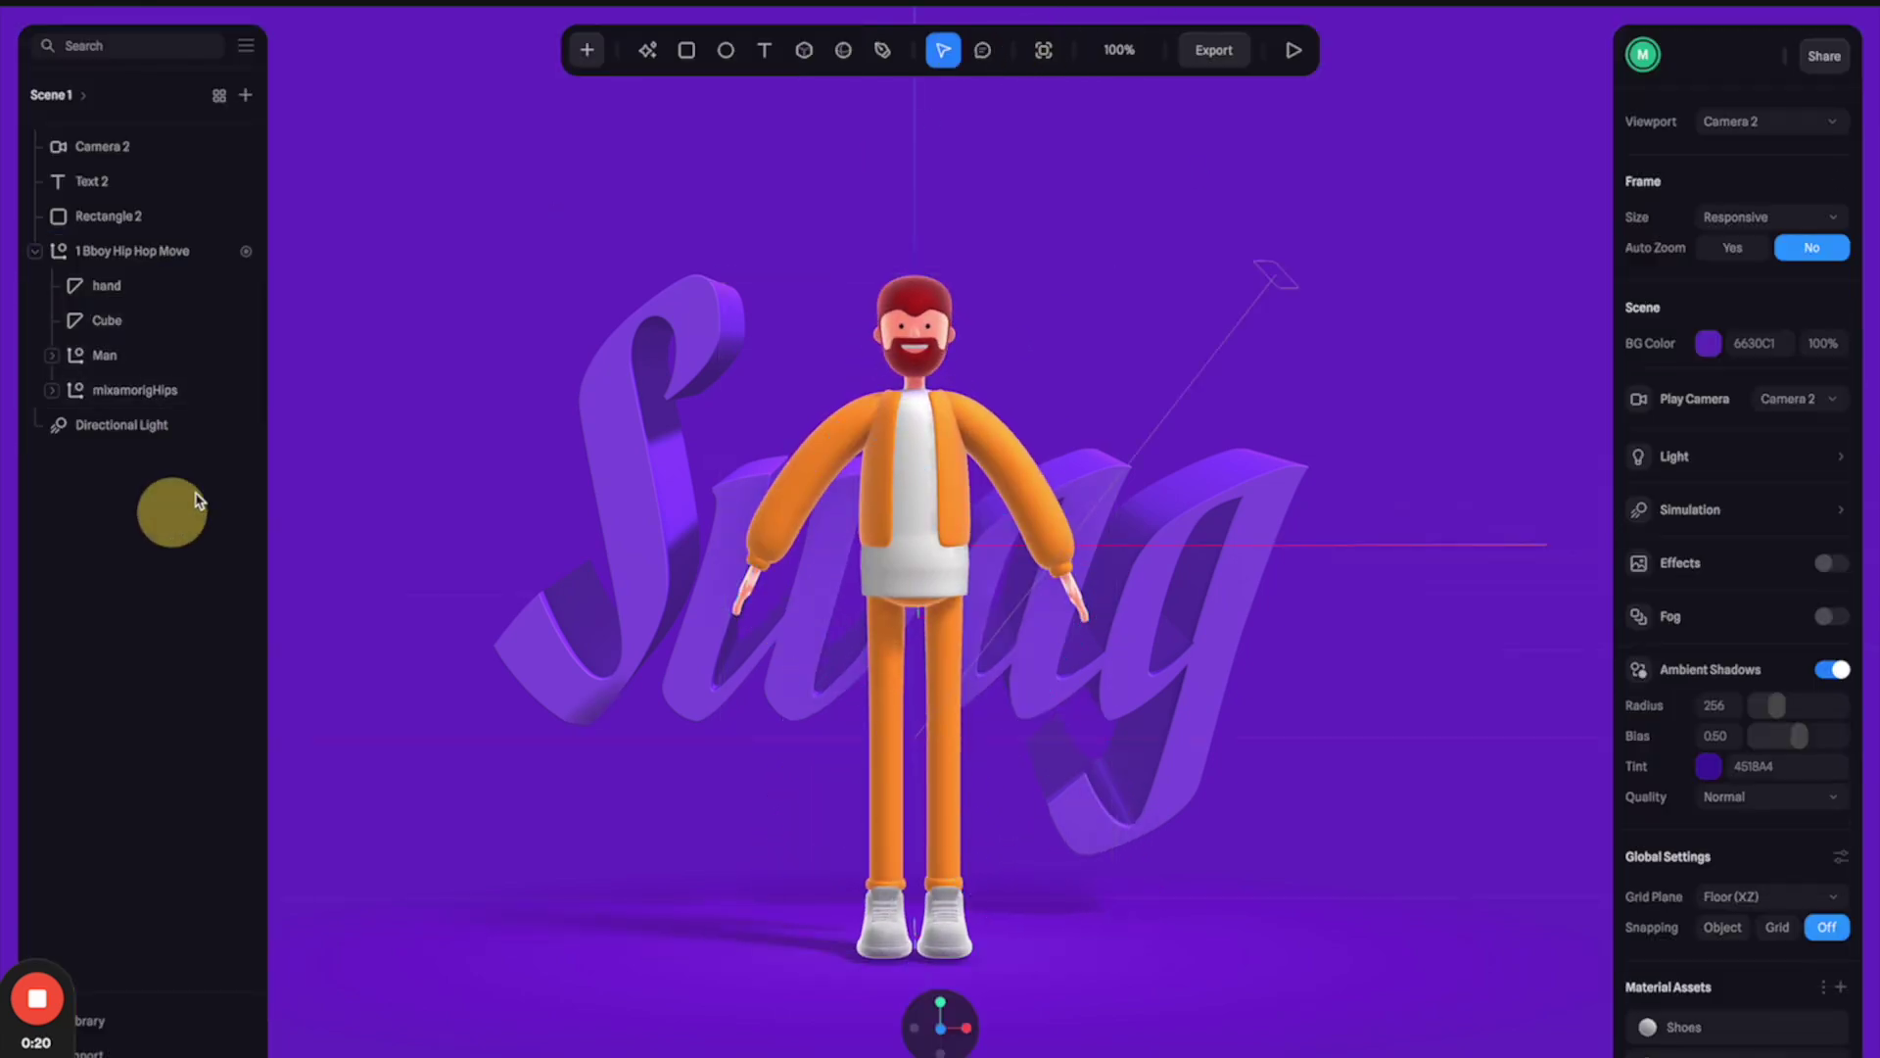
left_click(86, 97)
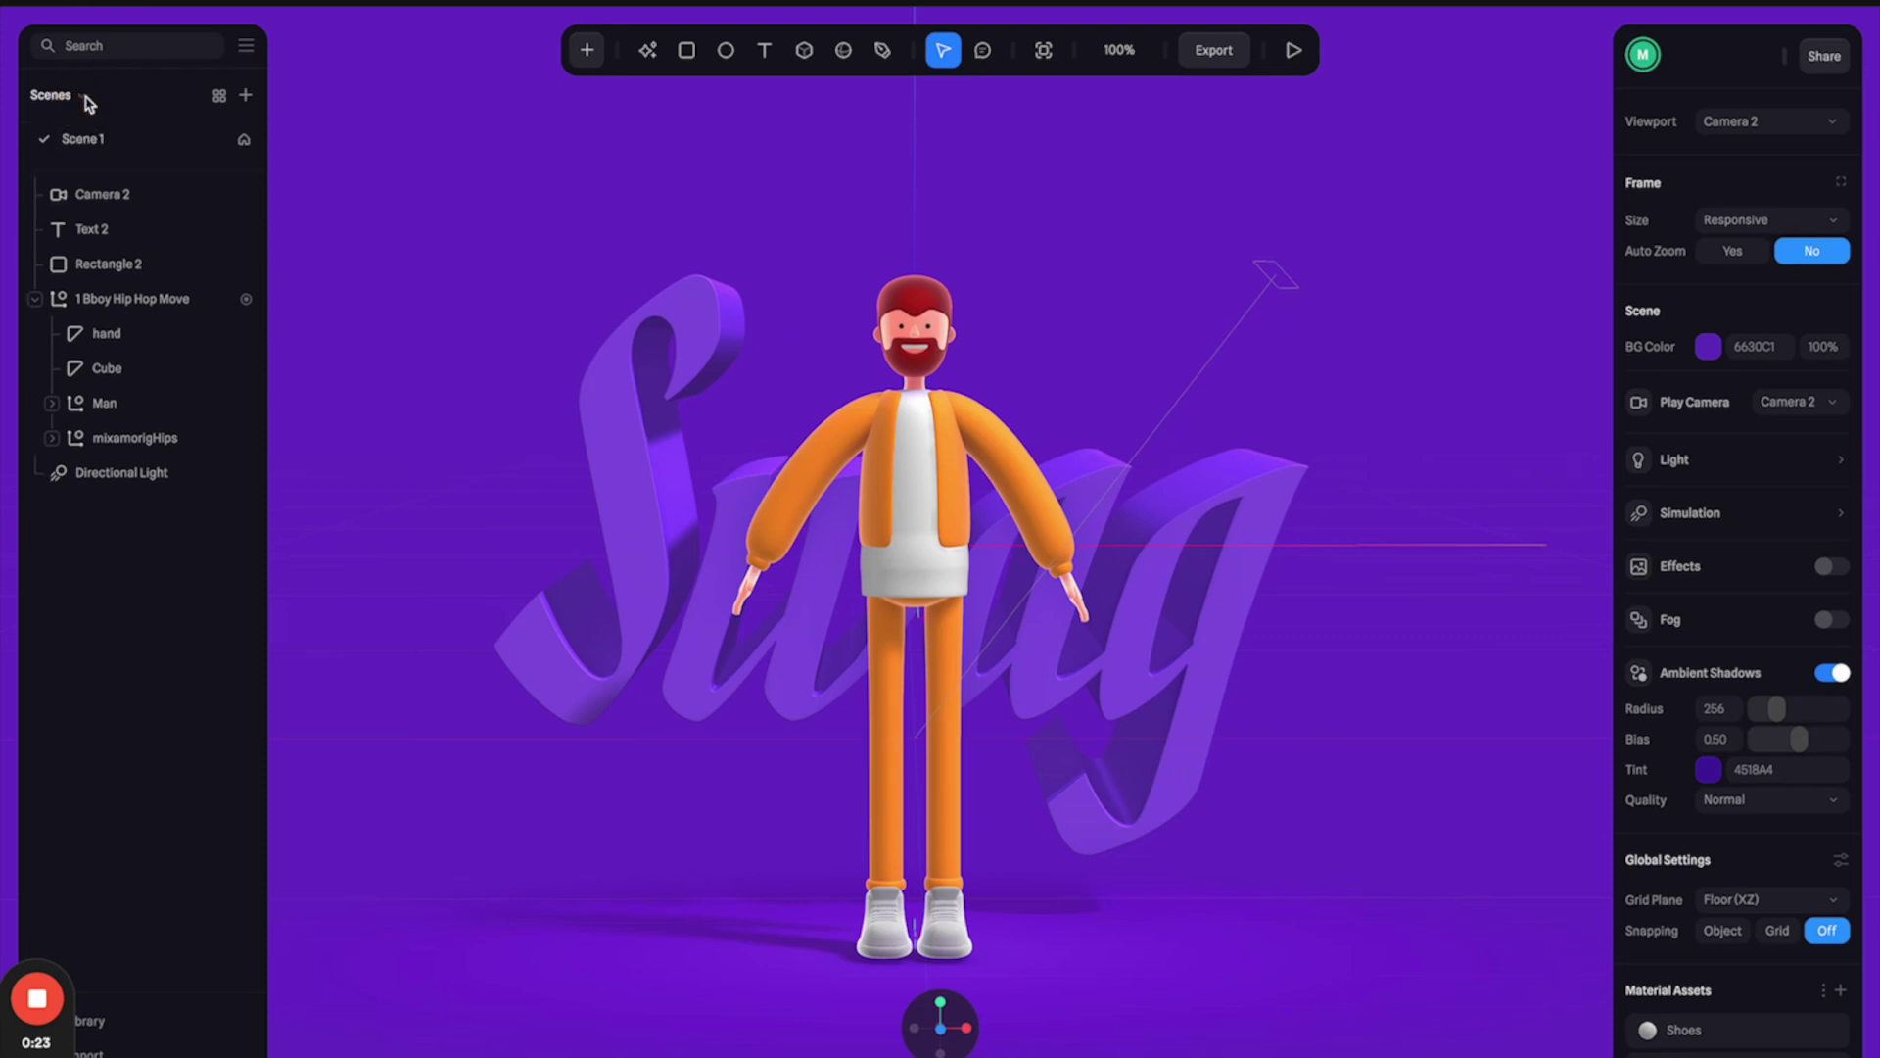
right_click(102, 143)
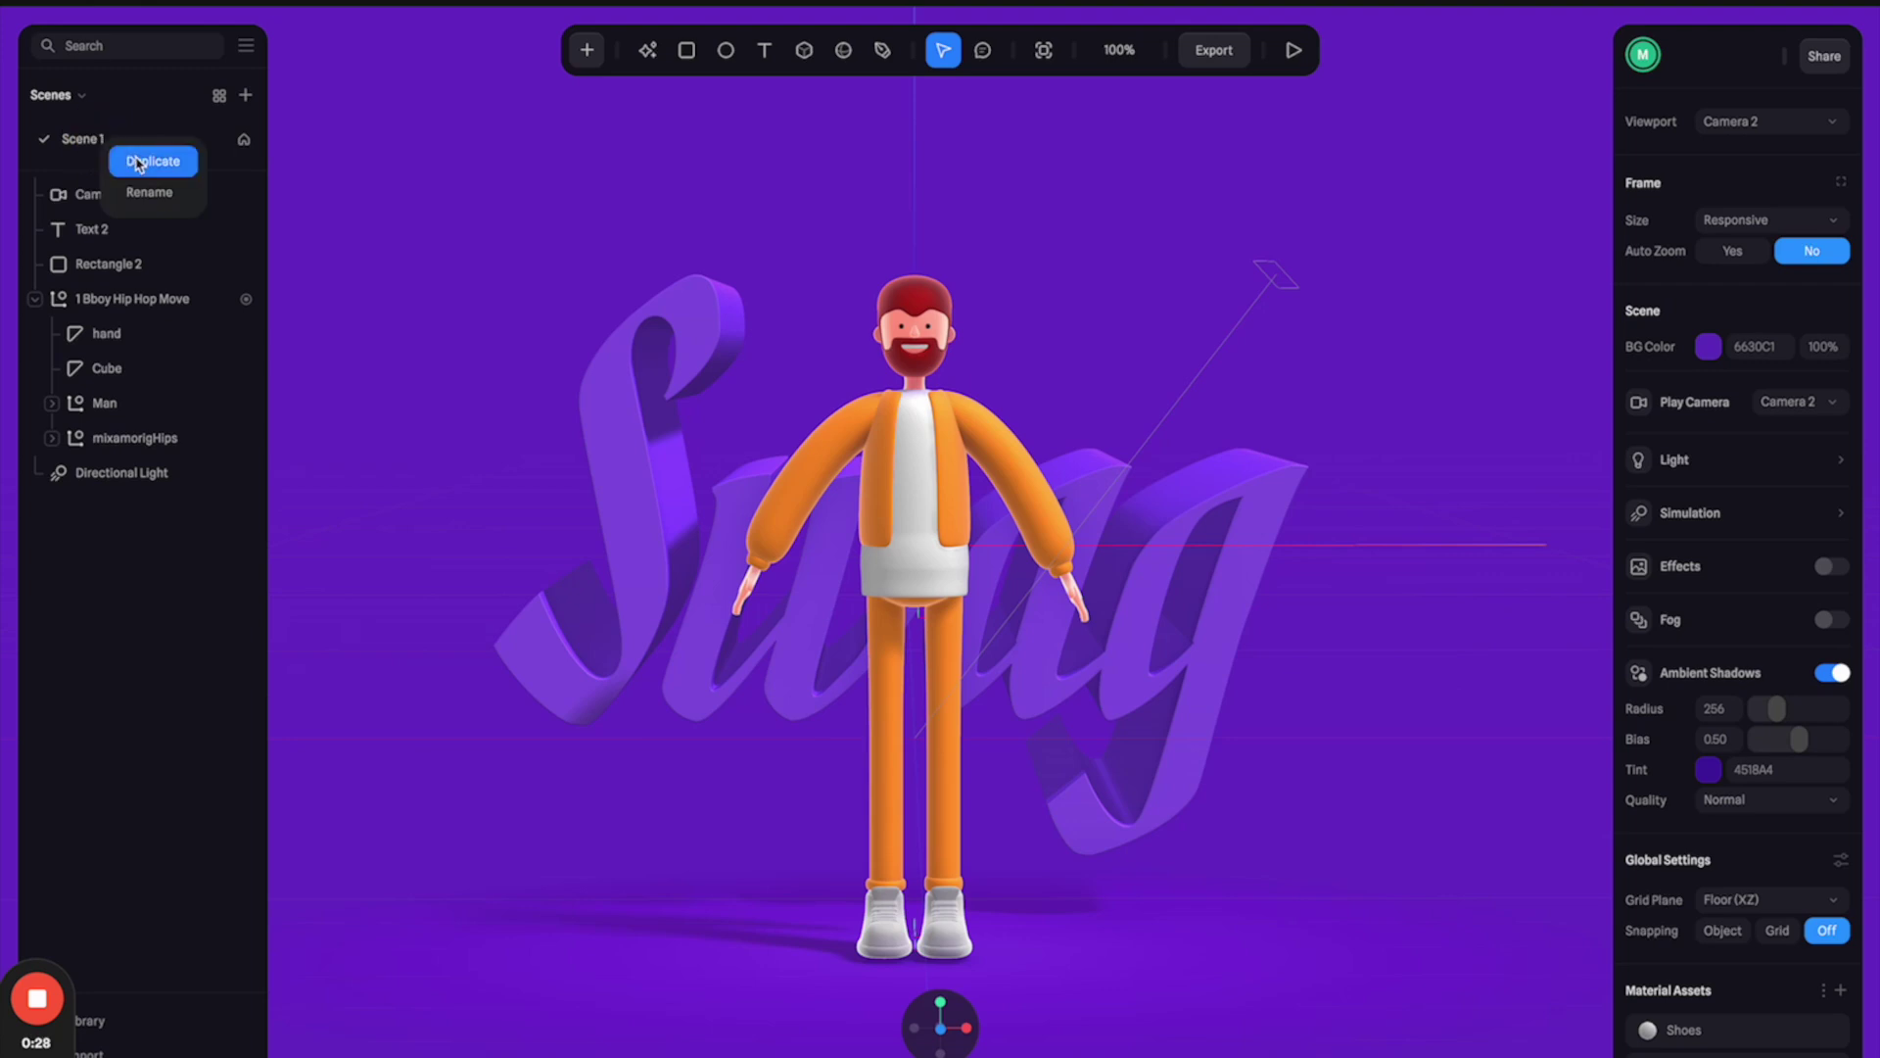
left_click(138, 162)
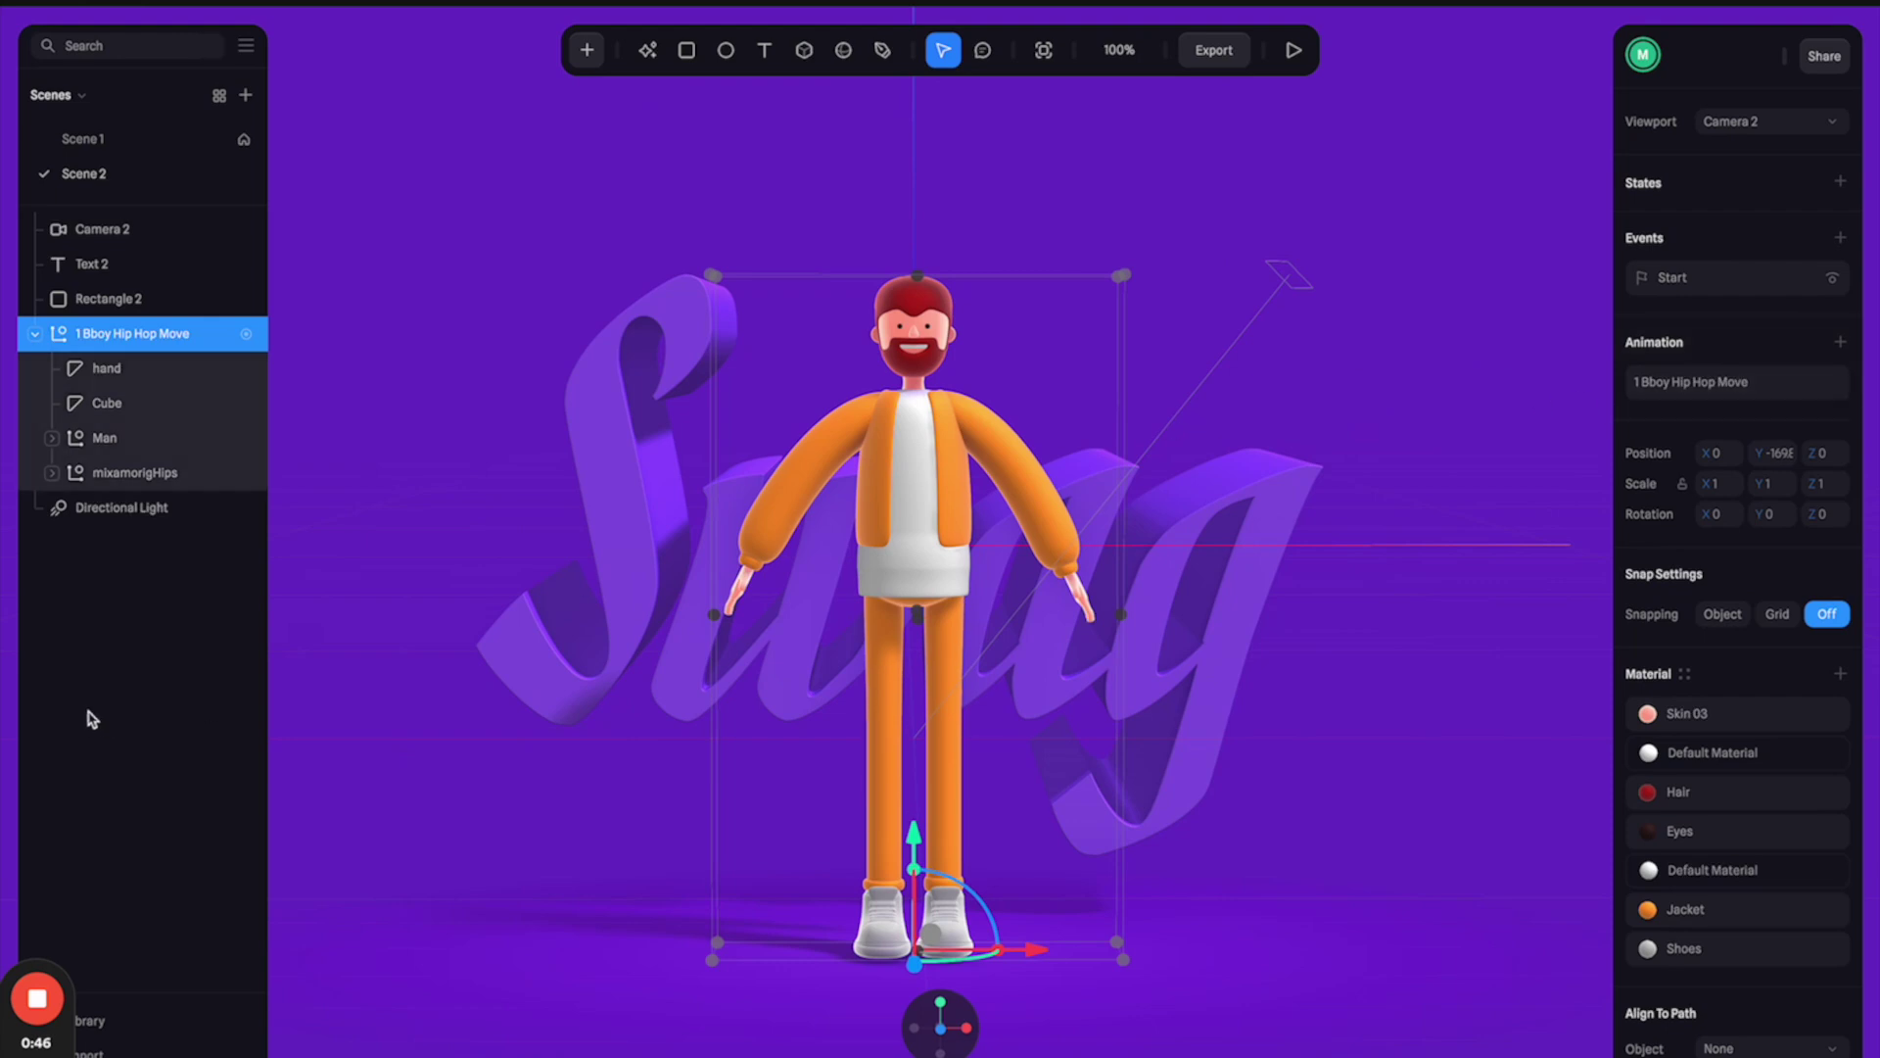
- Change Scene 2's background from purple to teal 309CC1
left_click(79, 688)
left_click(1708, 346)
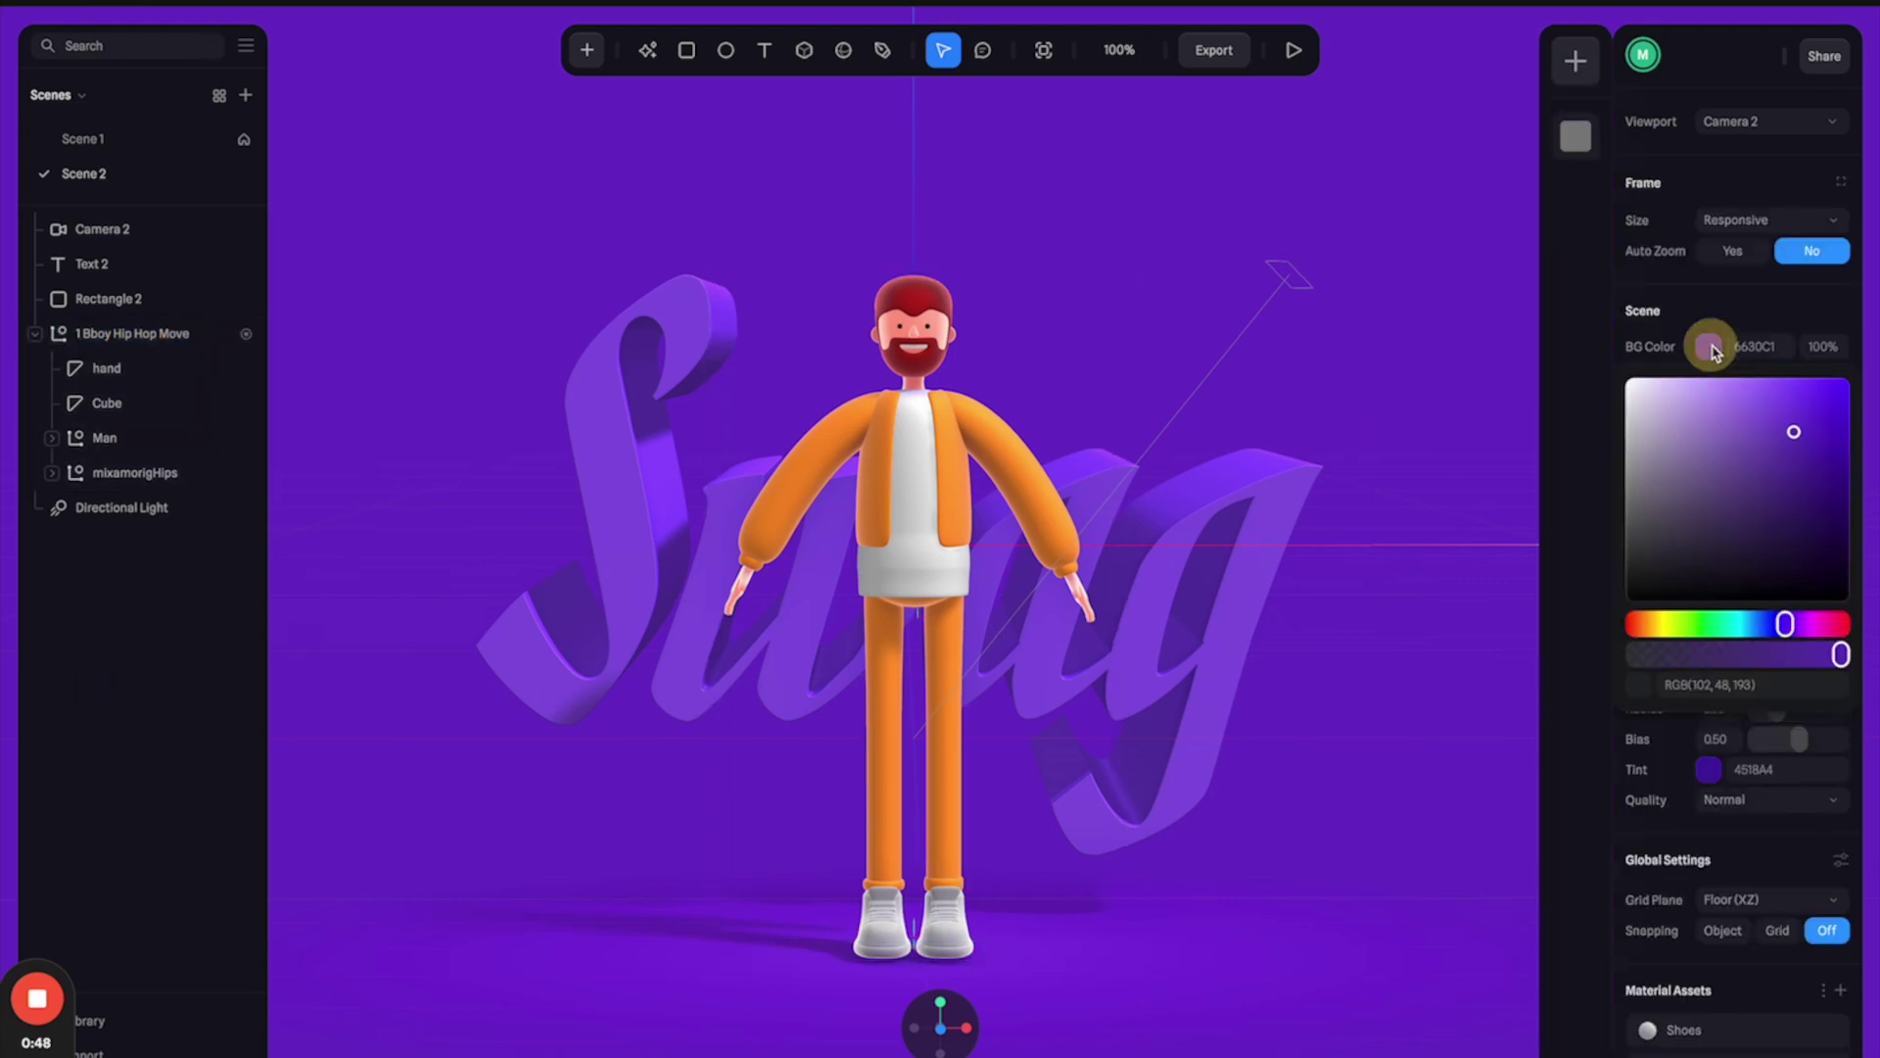
left_click_drag(1773, 619, 1747, 624)
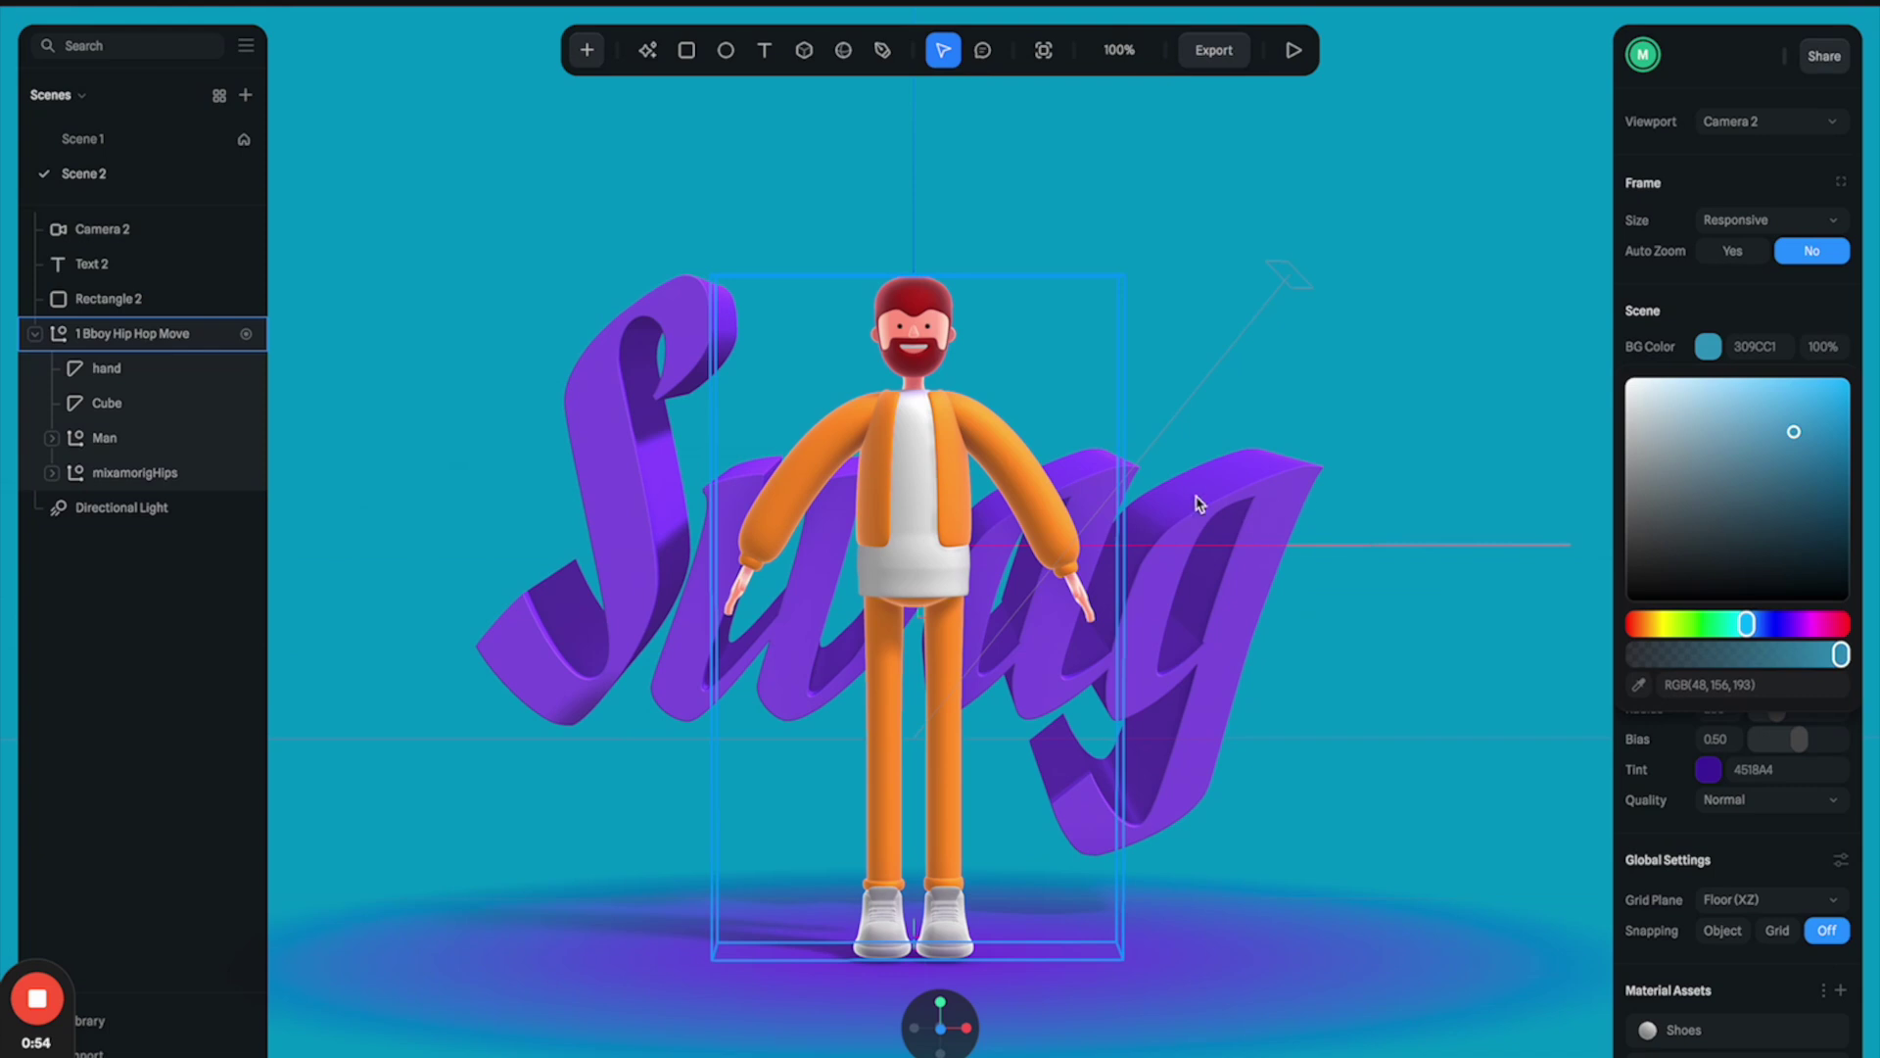
- Replace the character's 1 Bboy Hip Hop Move animation with imported 2 Wave Hip Hop Dance
left_click(78, 264)
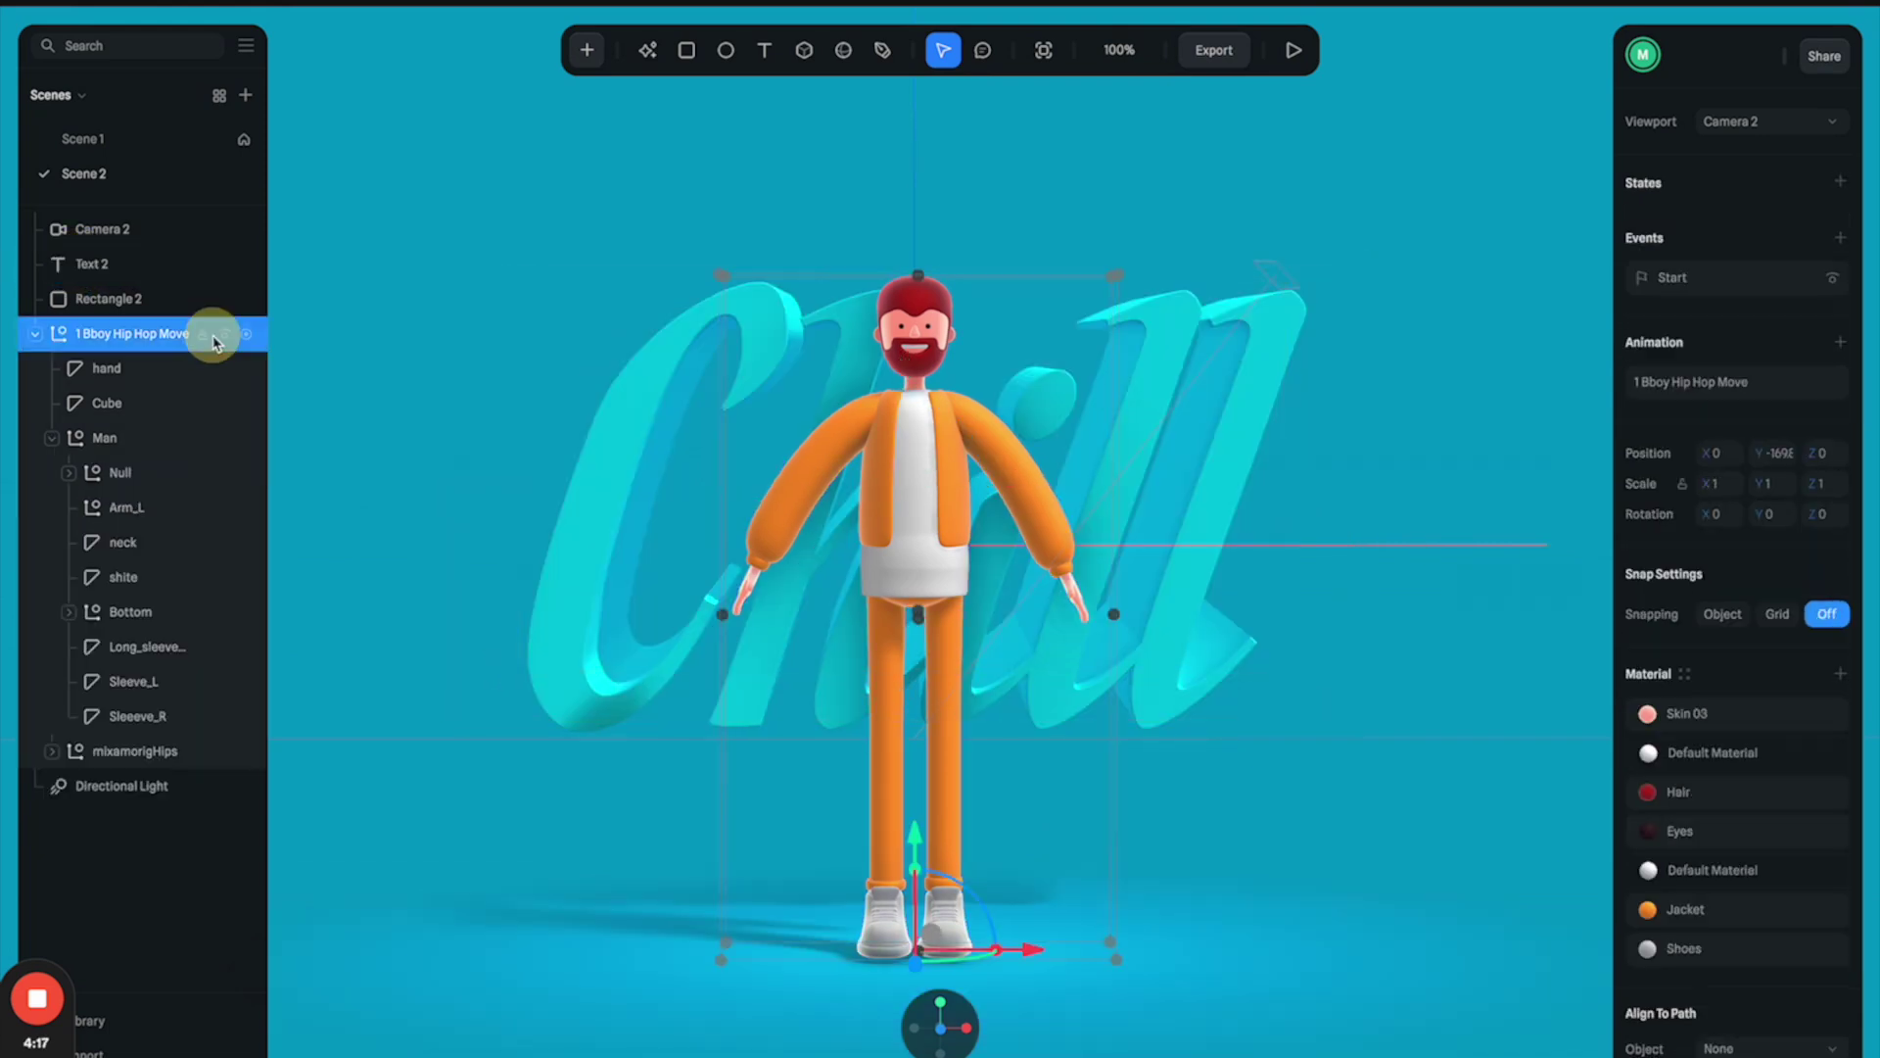
left_click(1699, 383)
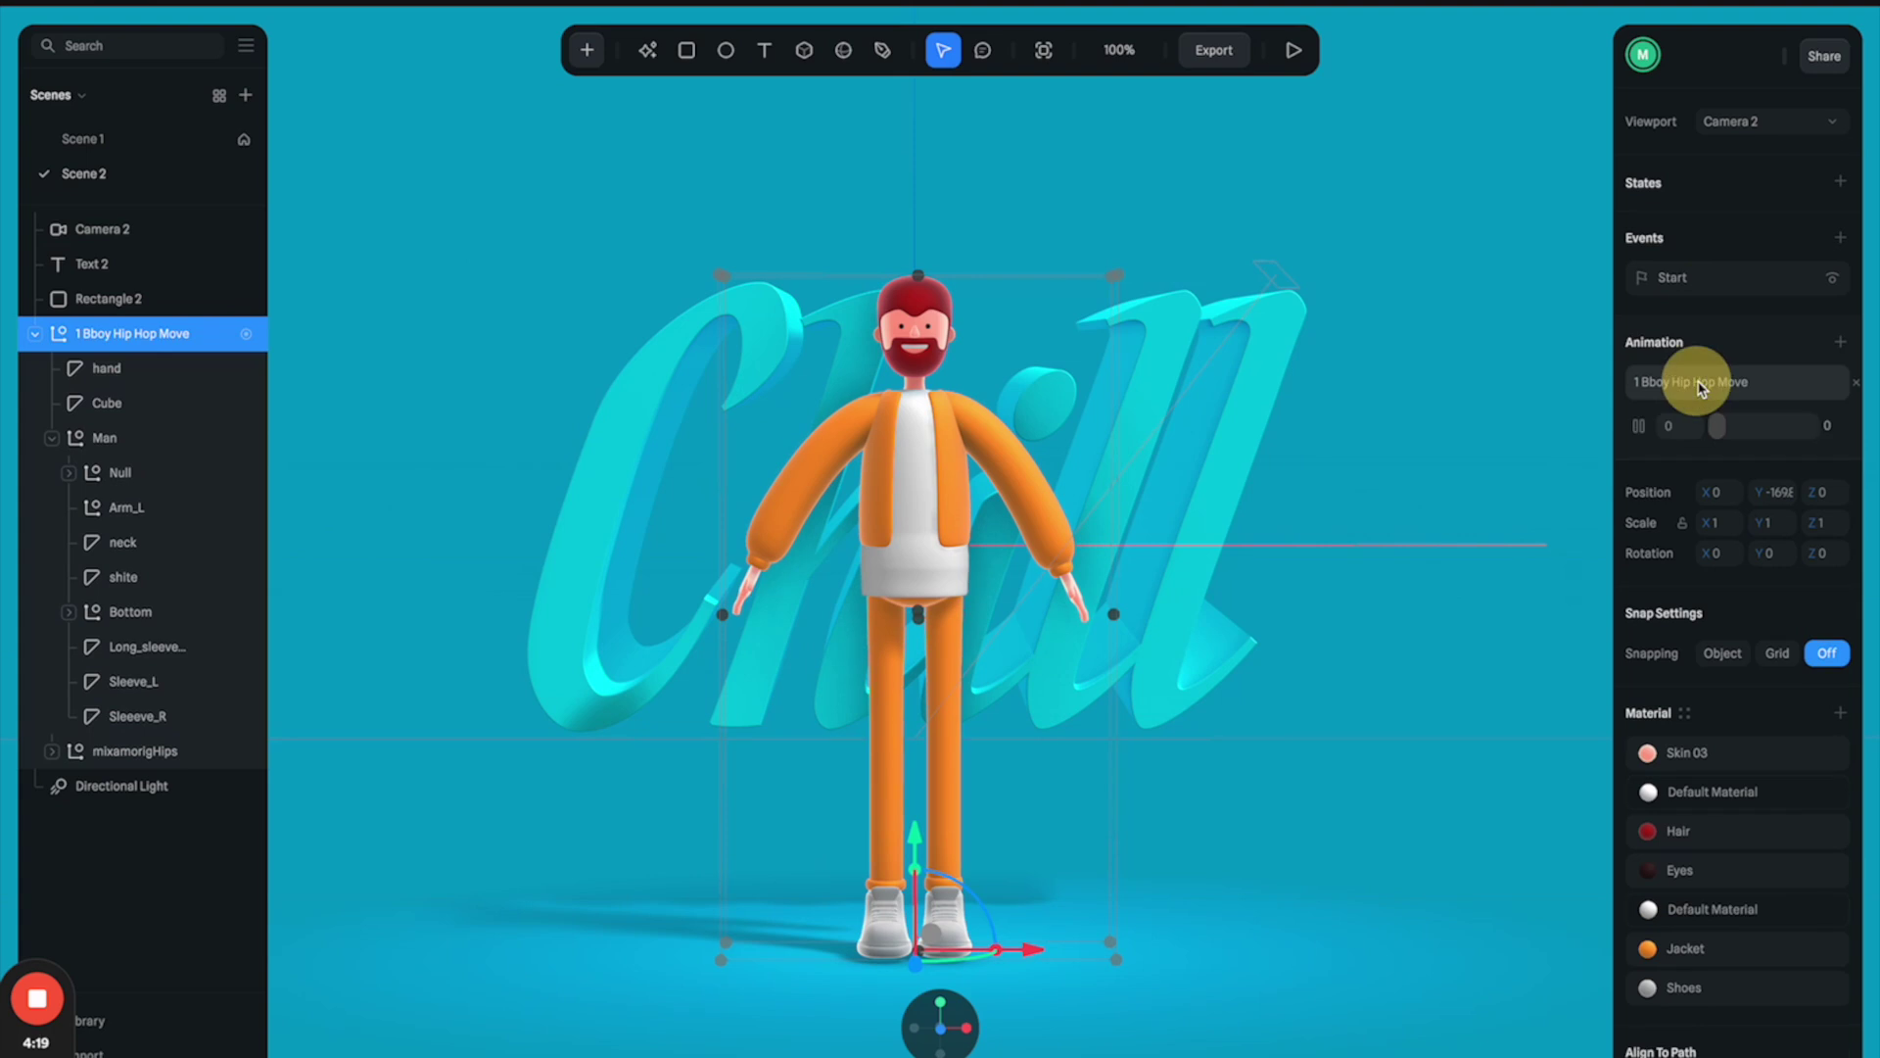
left_click(1841, 343)
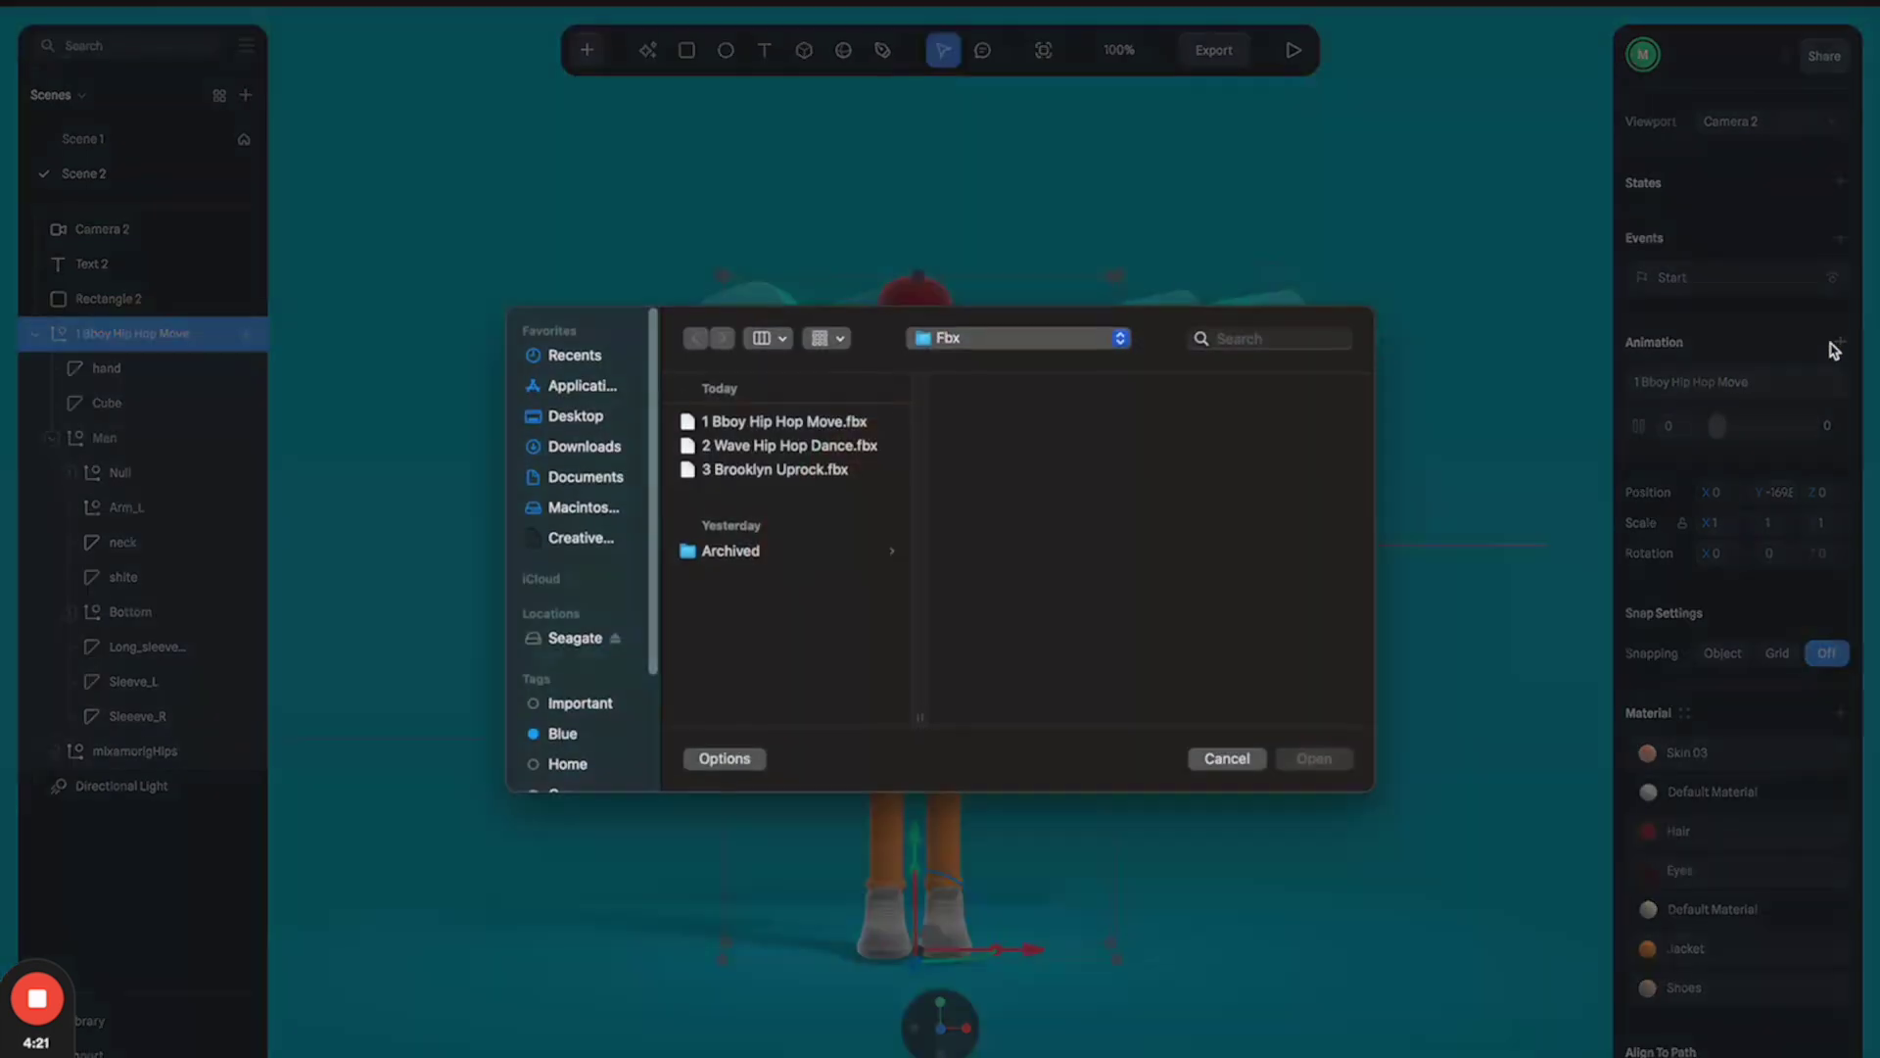
double_click(776, 447)
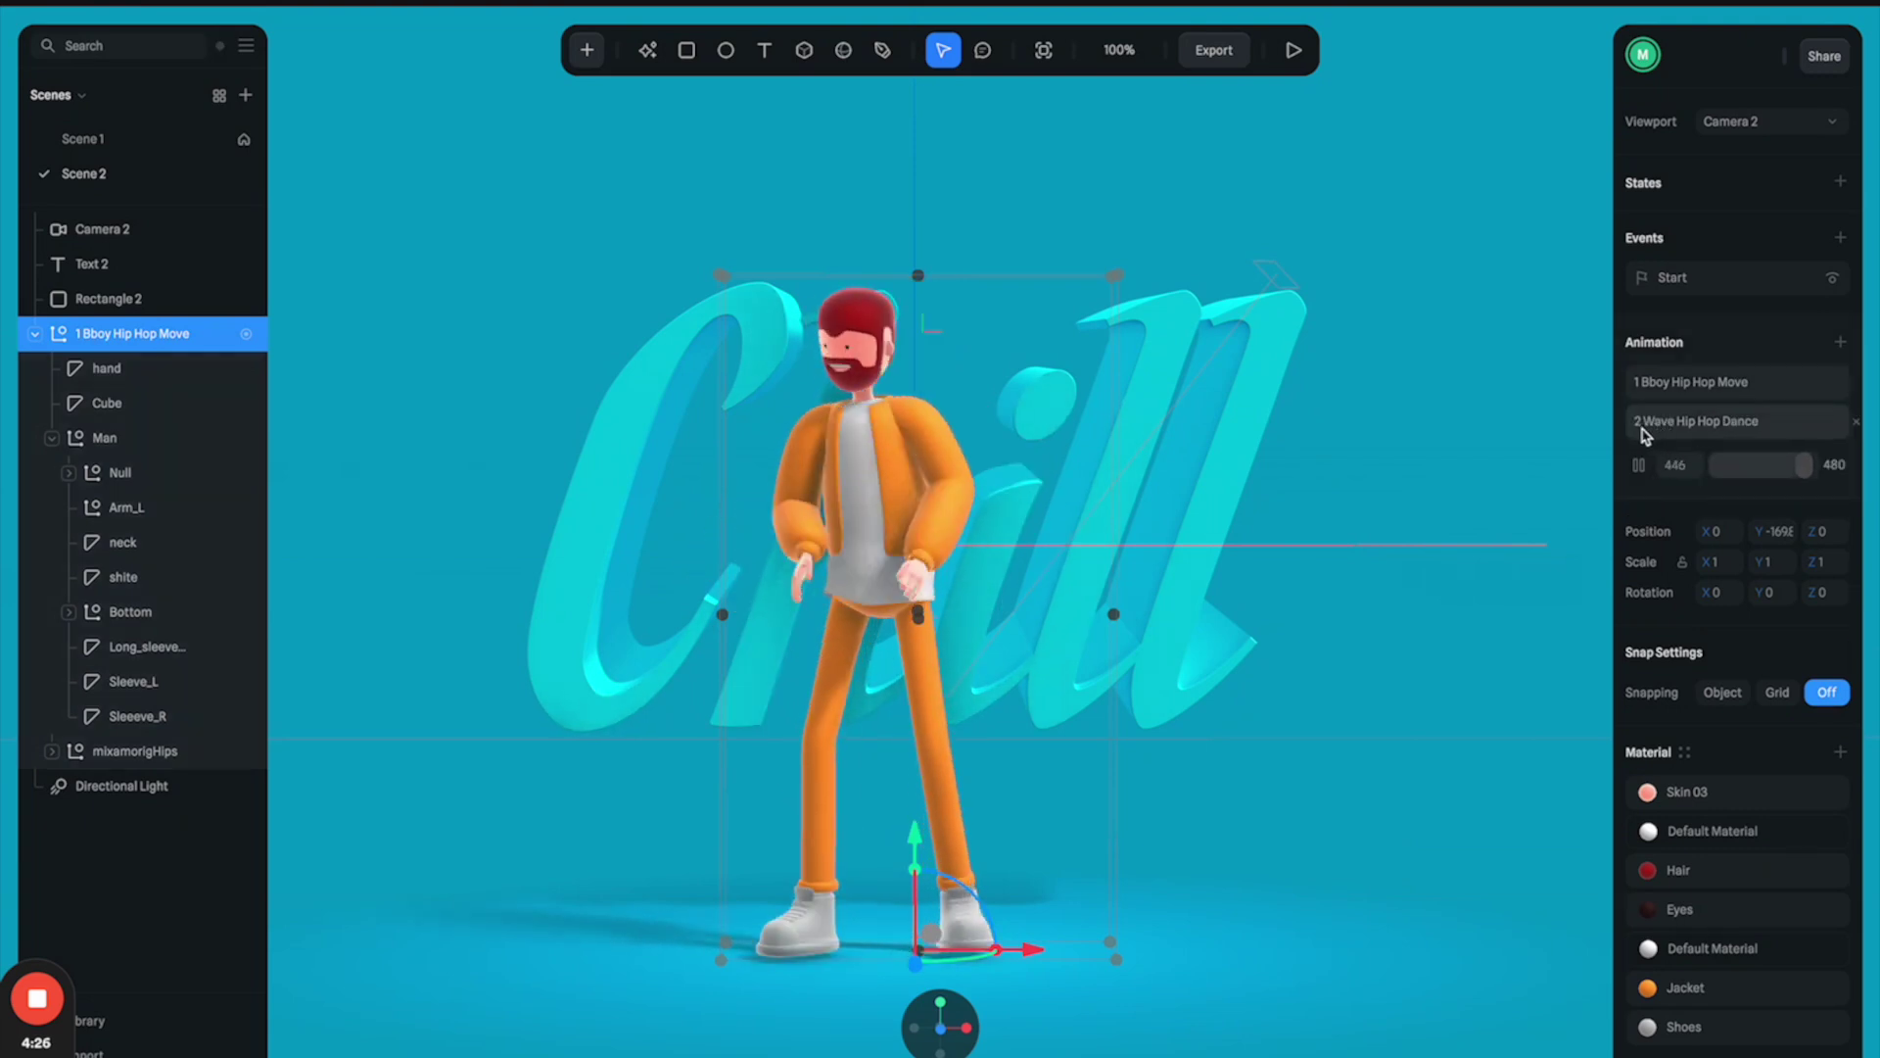
left_click(1639, 464)
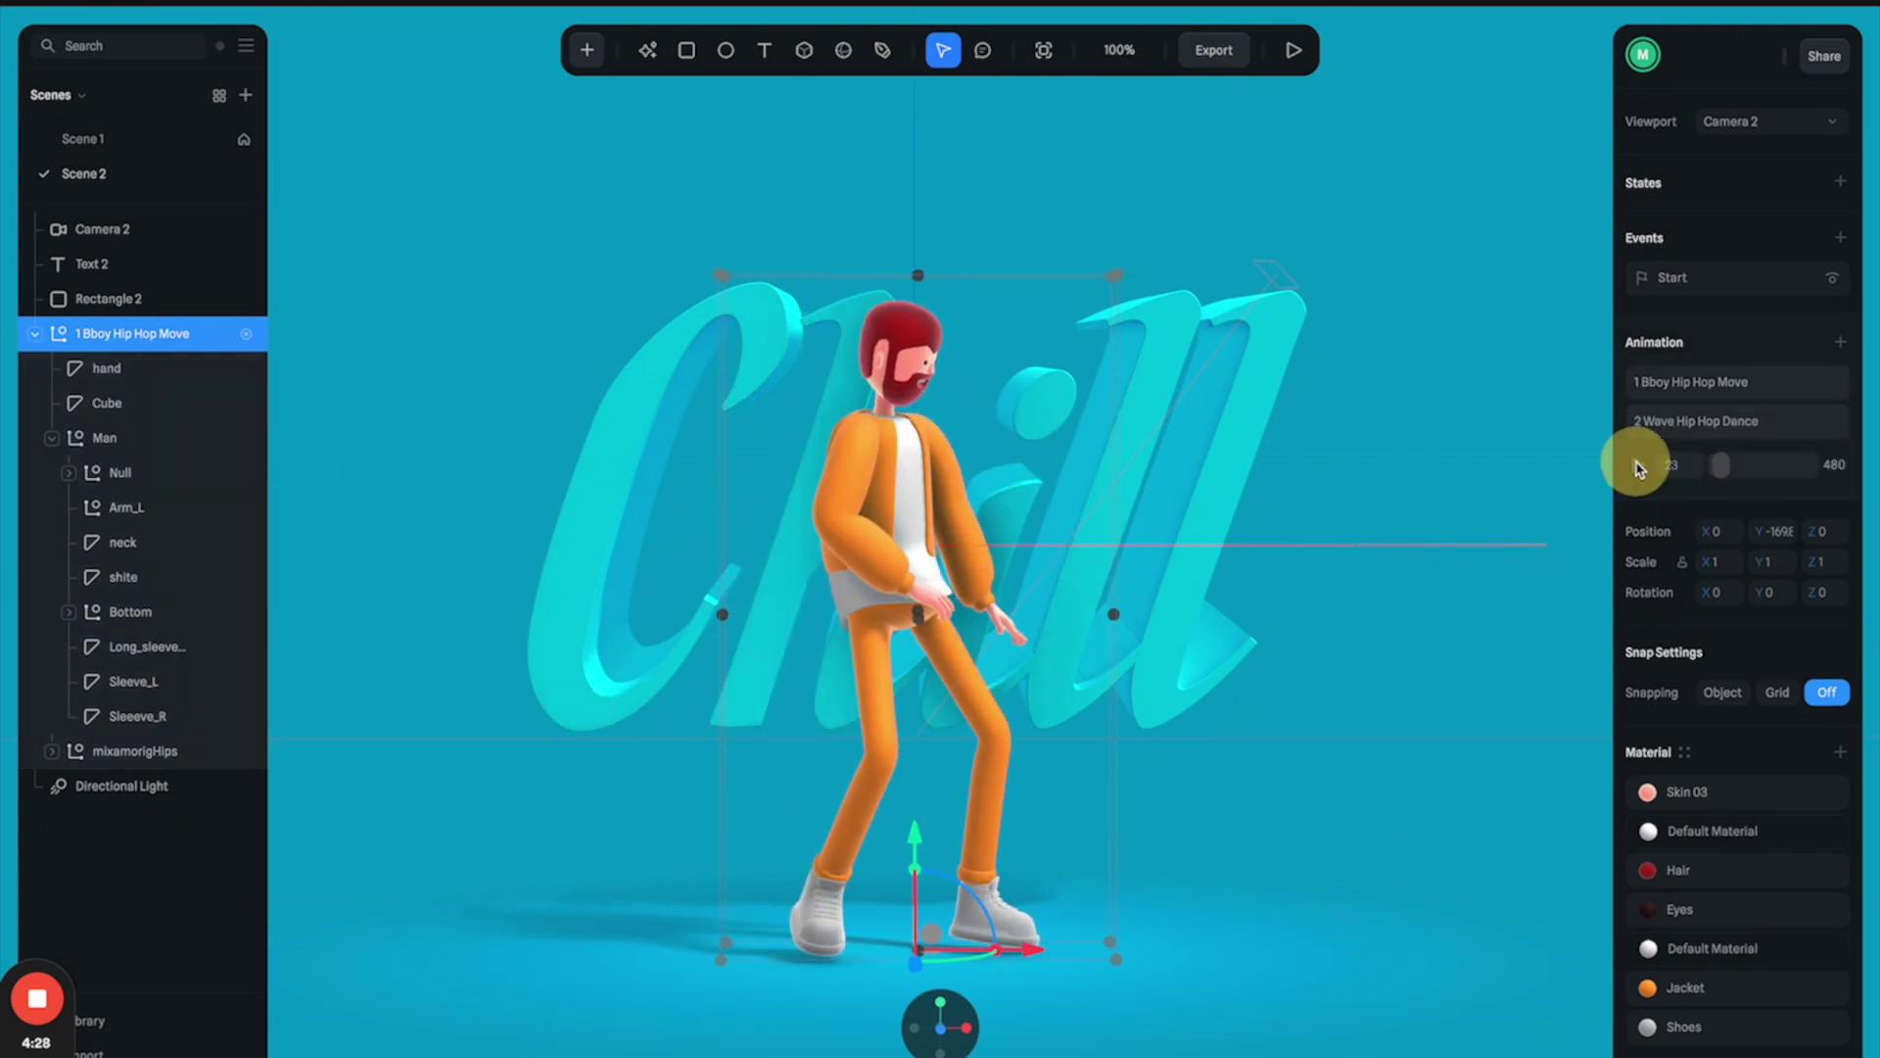
left_click(1858, 389)
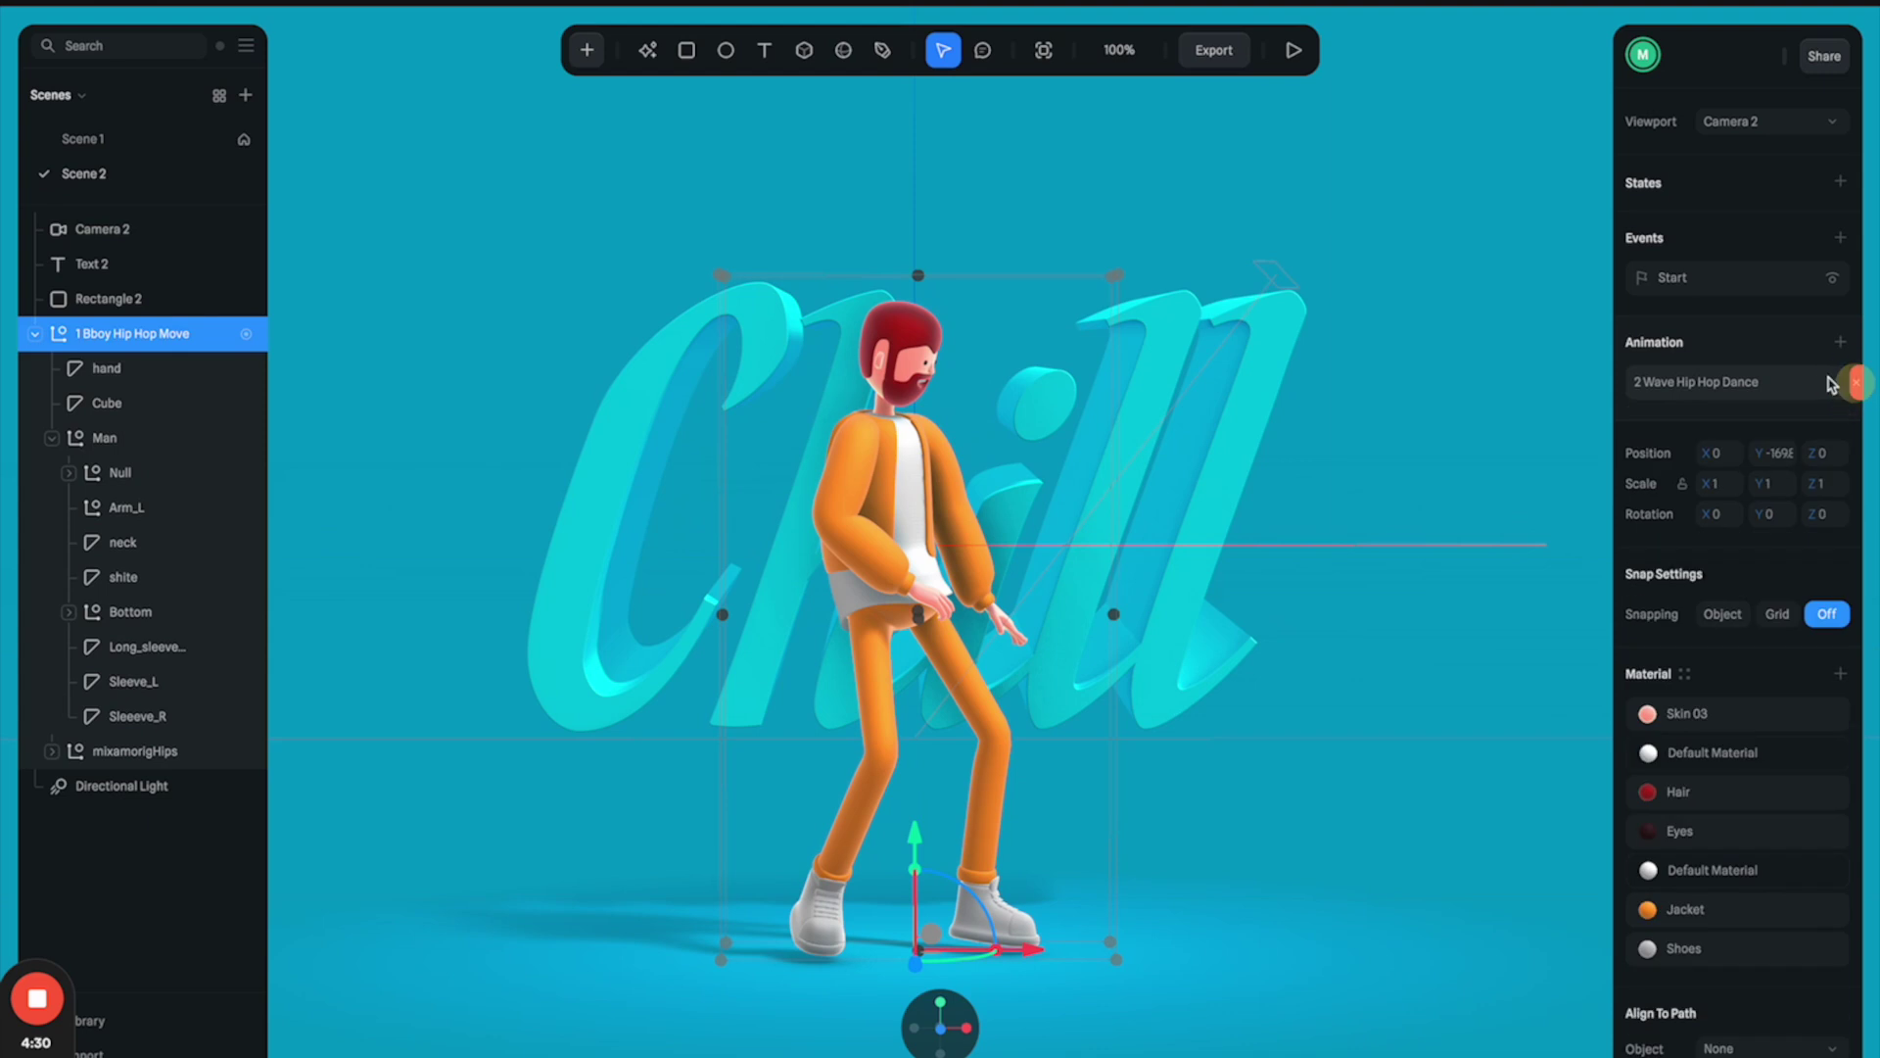
- Set the Start event to play 2 Wave Hip Hop Dance and preview the scene
left_click(1686, 279)
left_click(1437, 241)
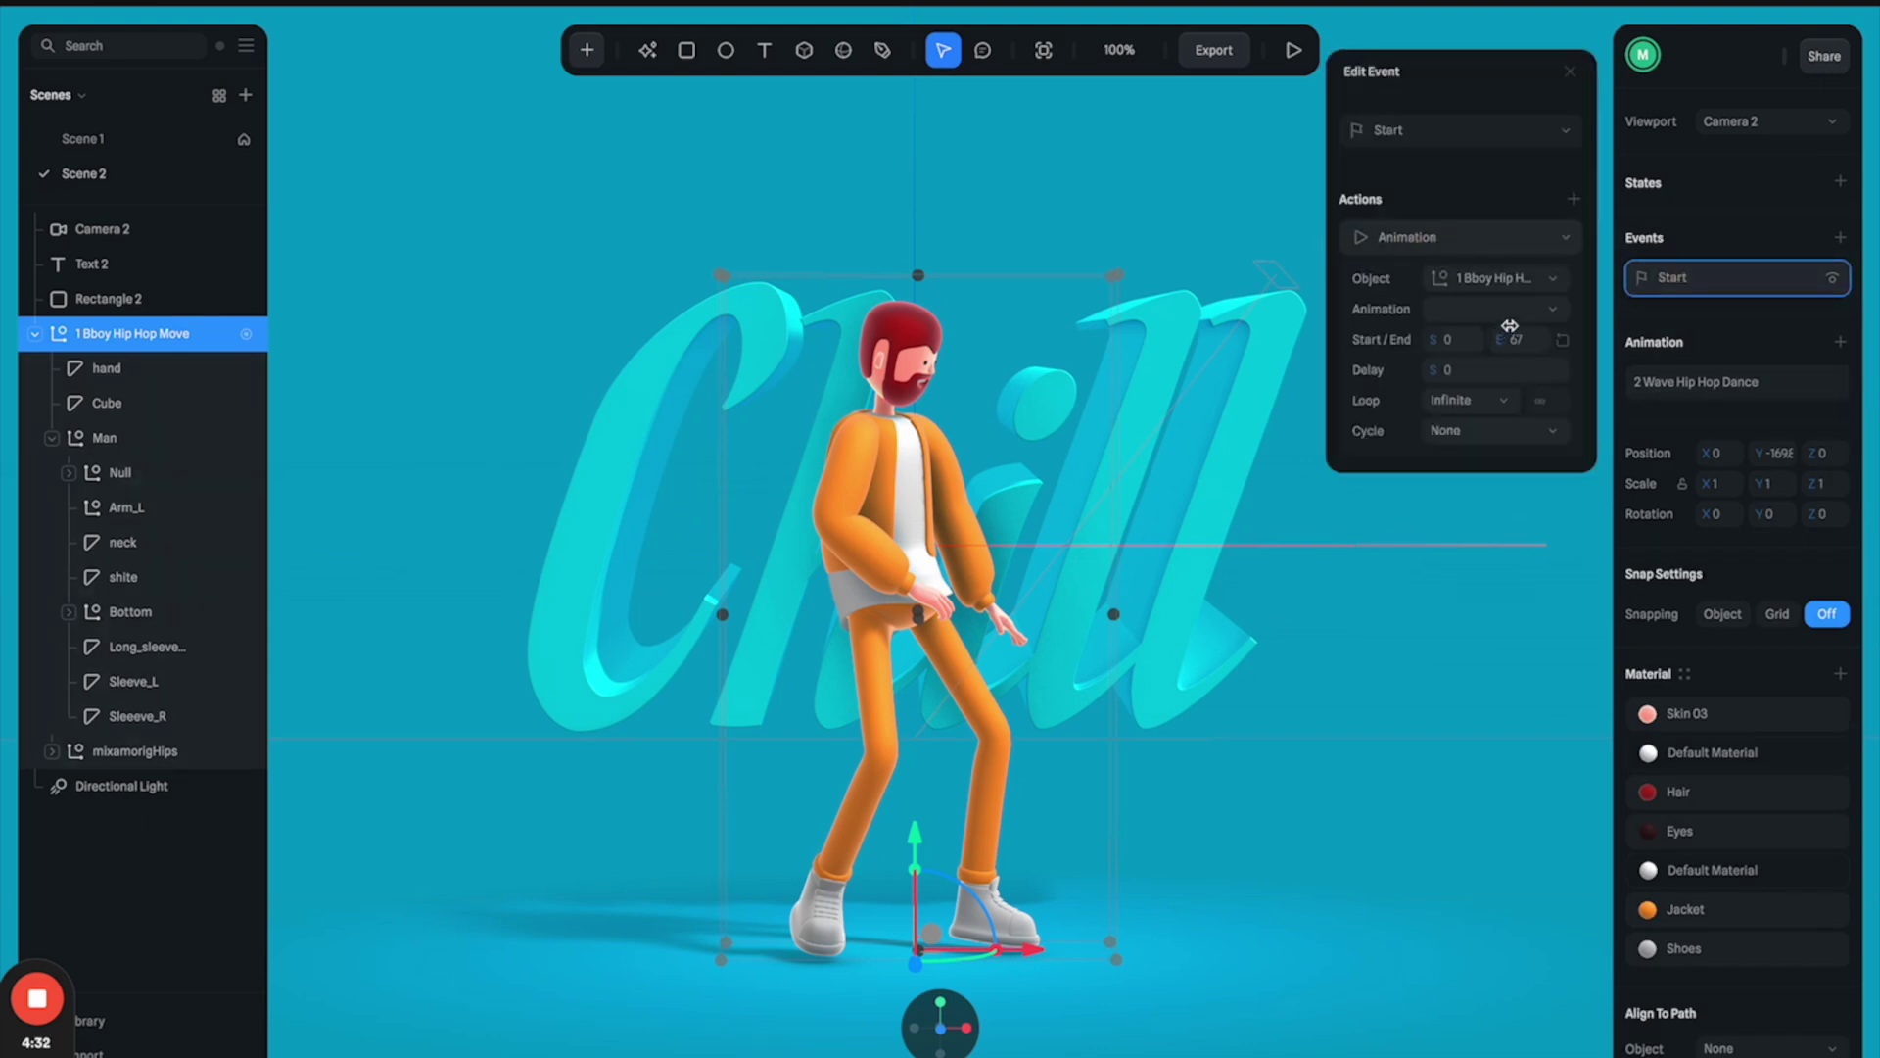
left_click(1513, 311)
left_click(1494, 306)
left_click(1293, 50)
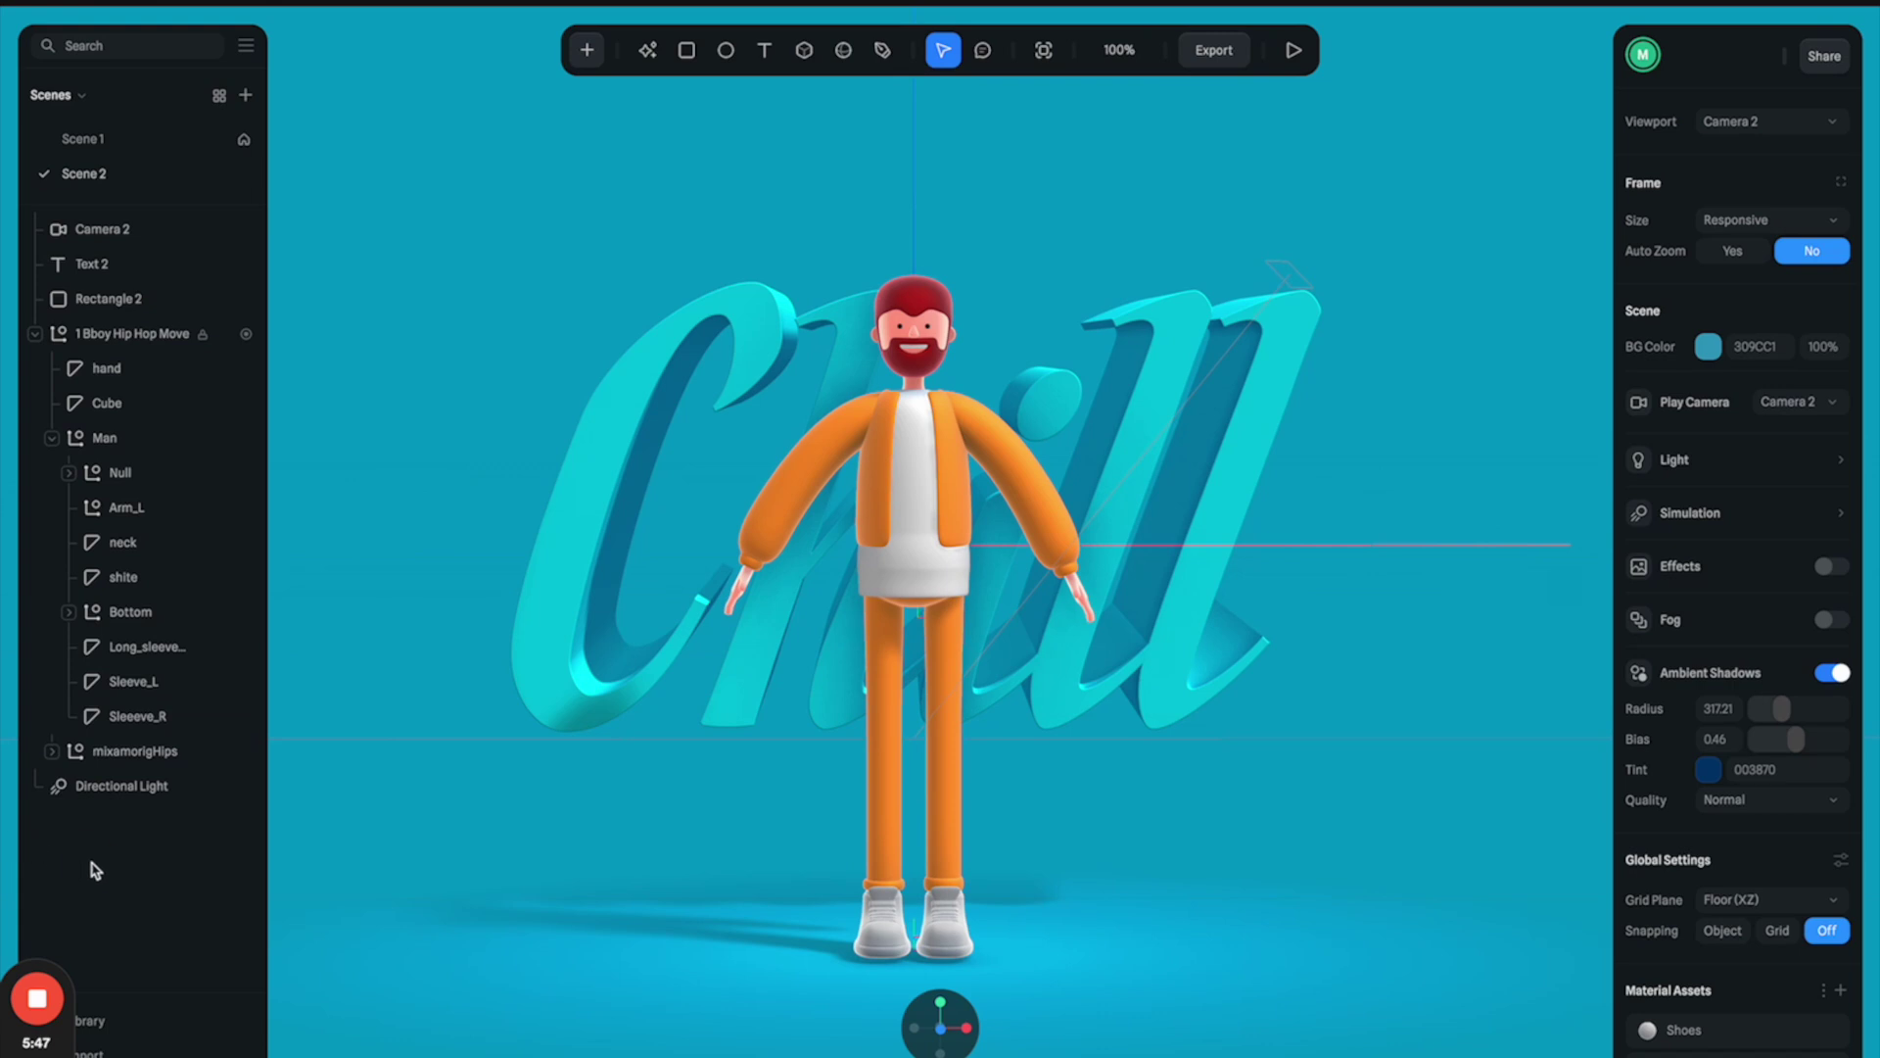
- Enable effects with a Hue shift that turns Scene 2 green
left_click(1827, 566)
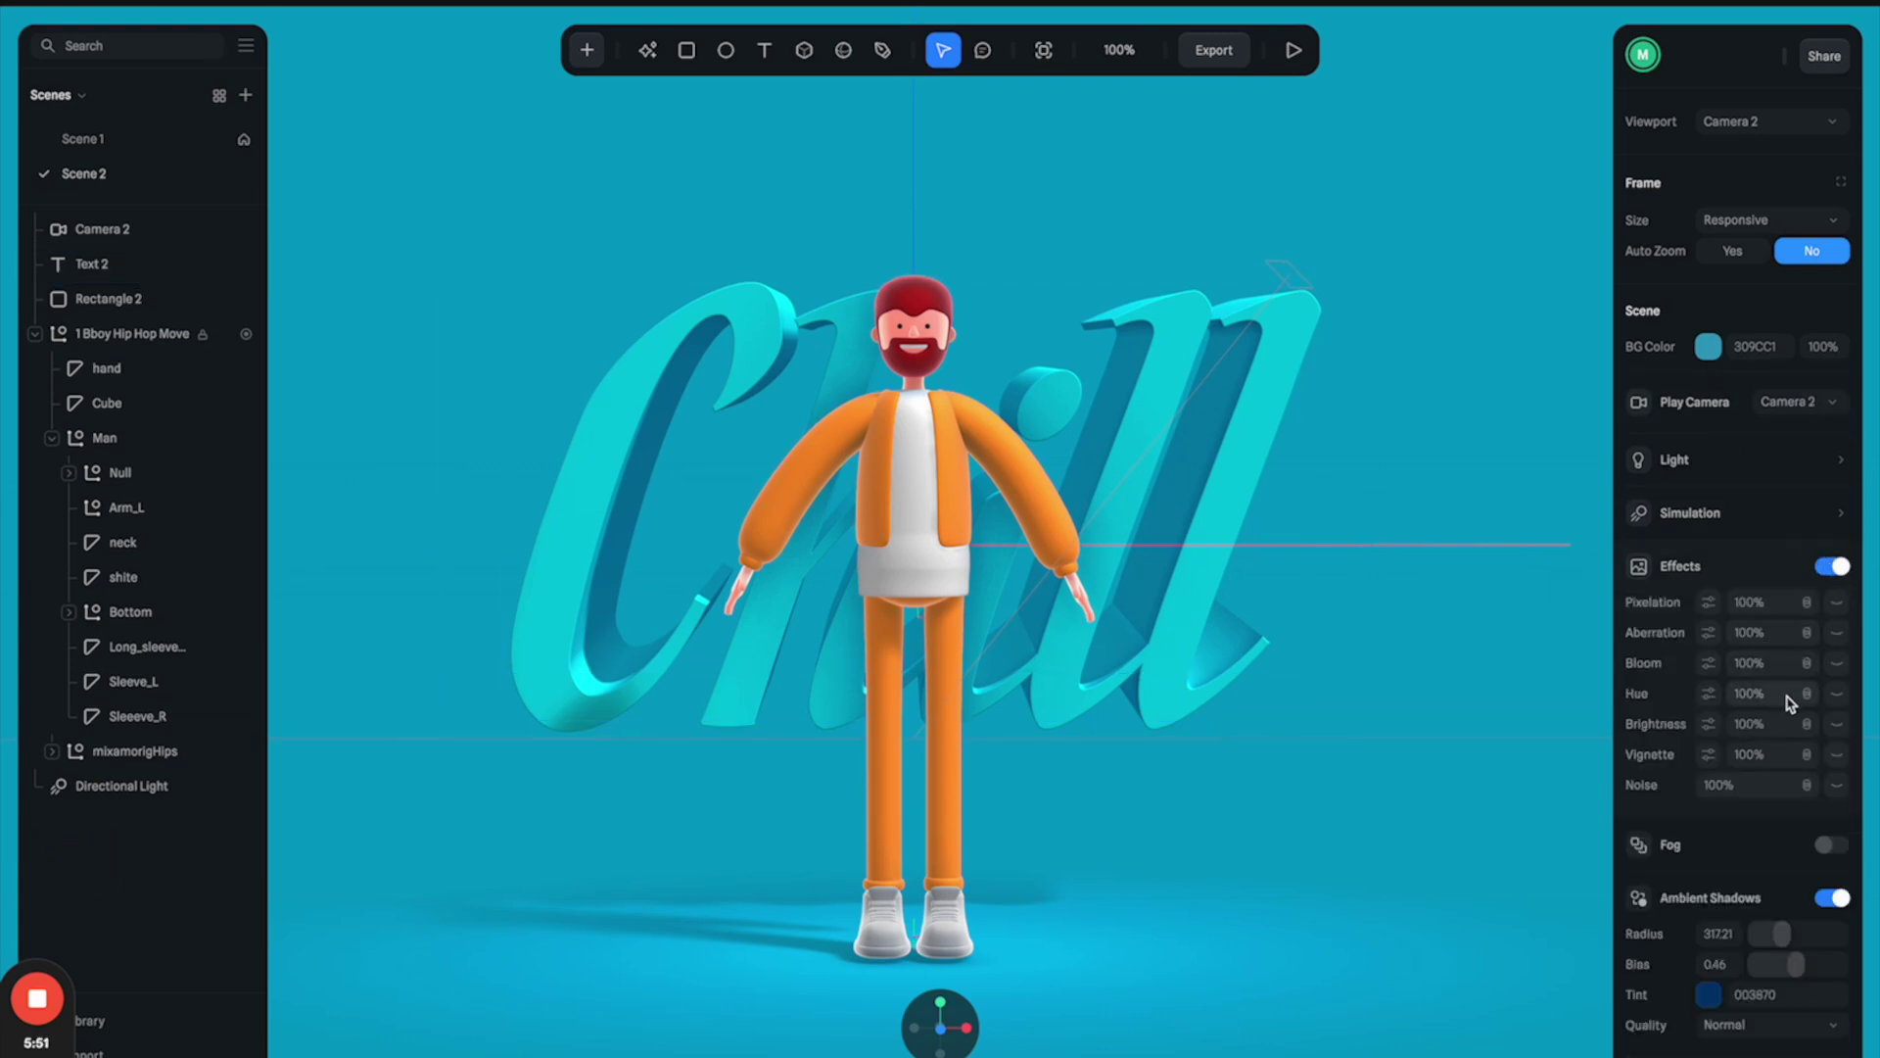
left_click(1837, 694)
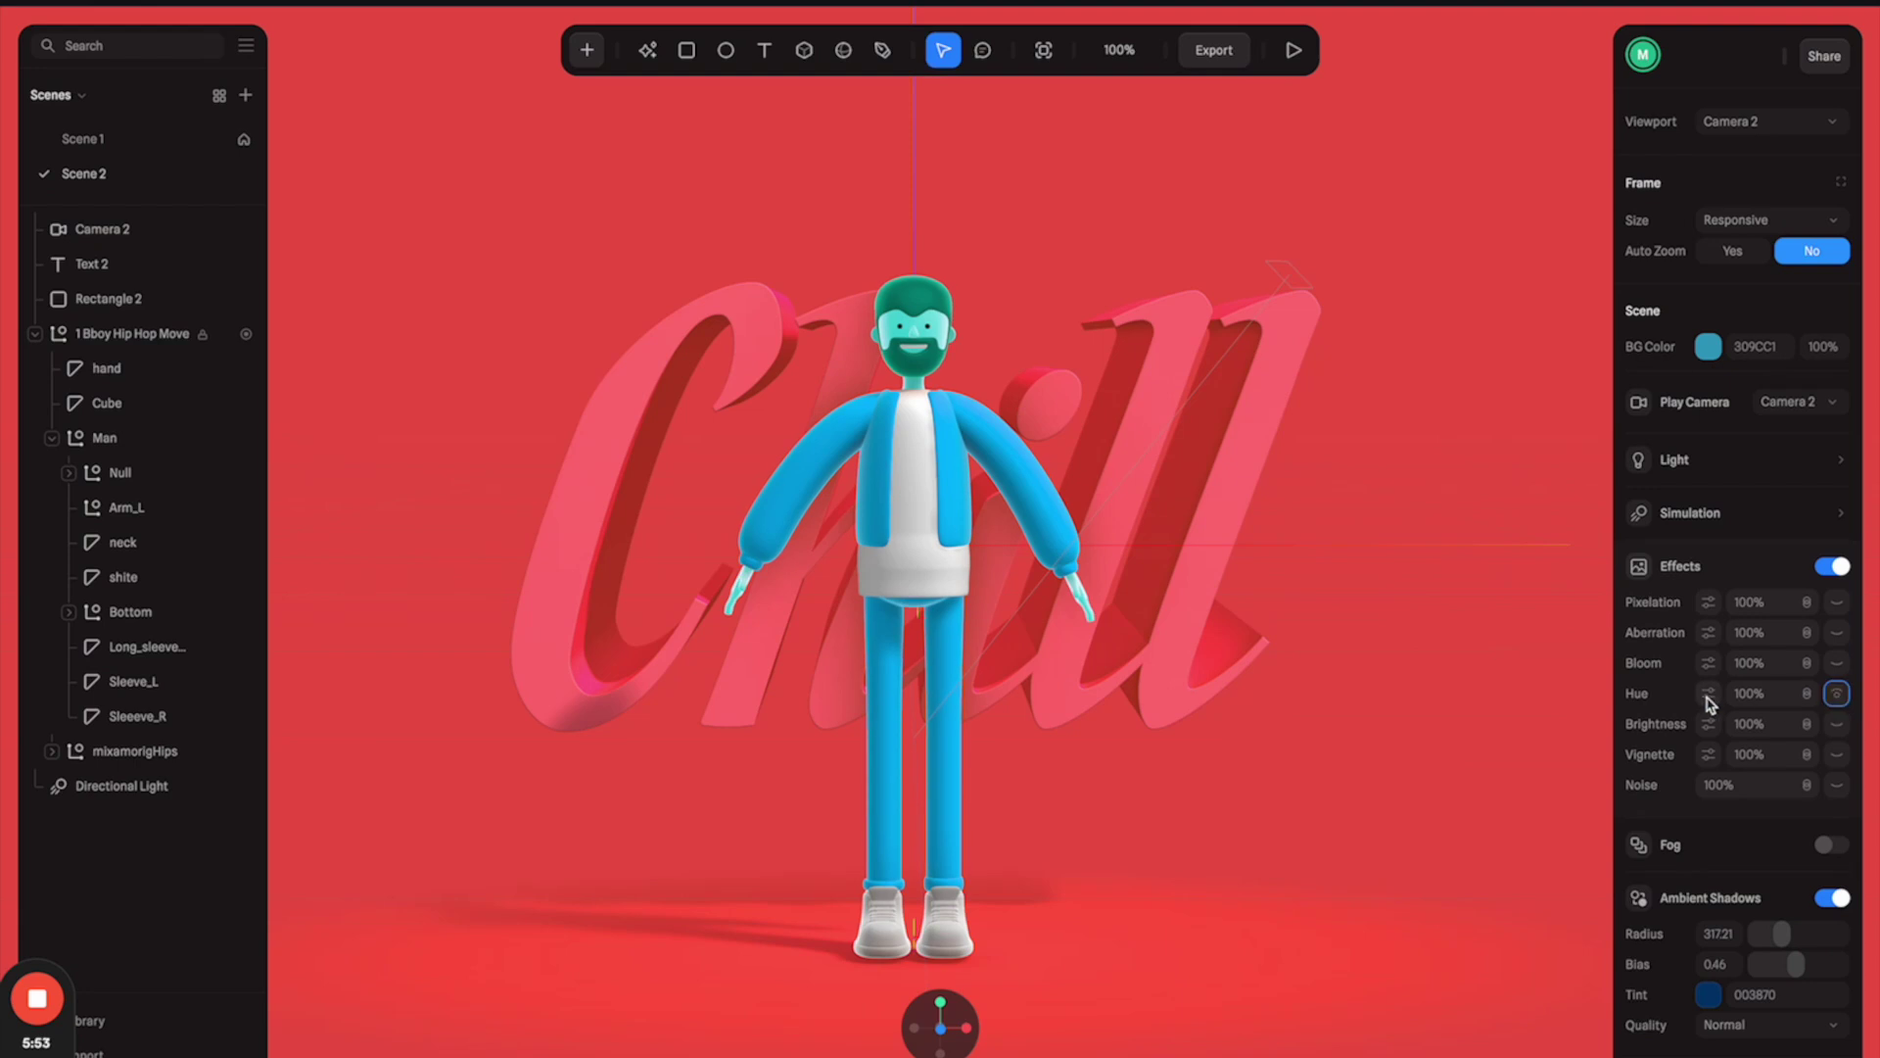
left_click(1708, 694)
left_click_drag(1772, 739, 1830, 740)
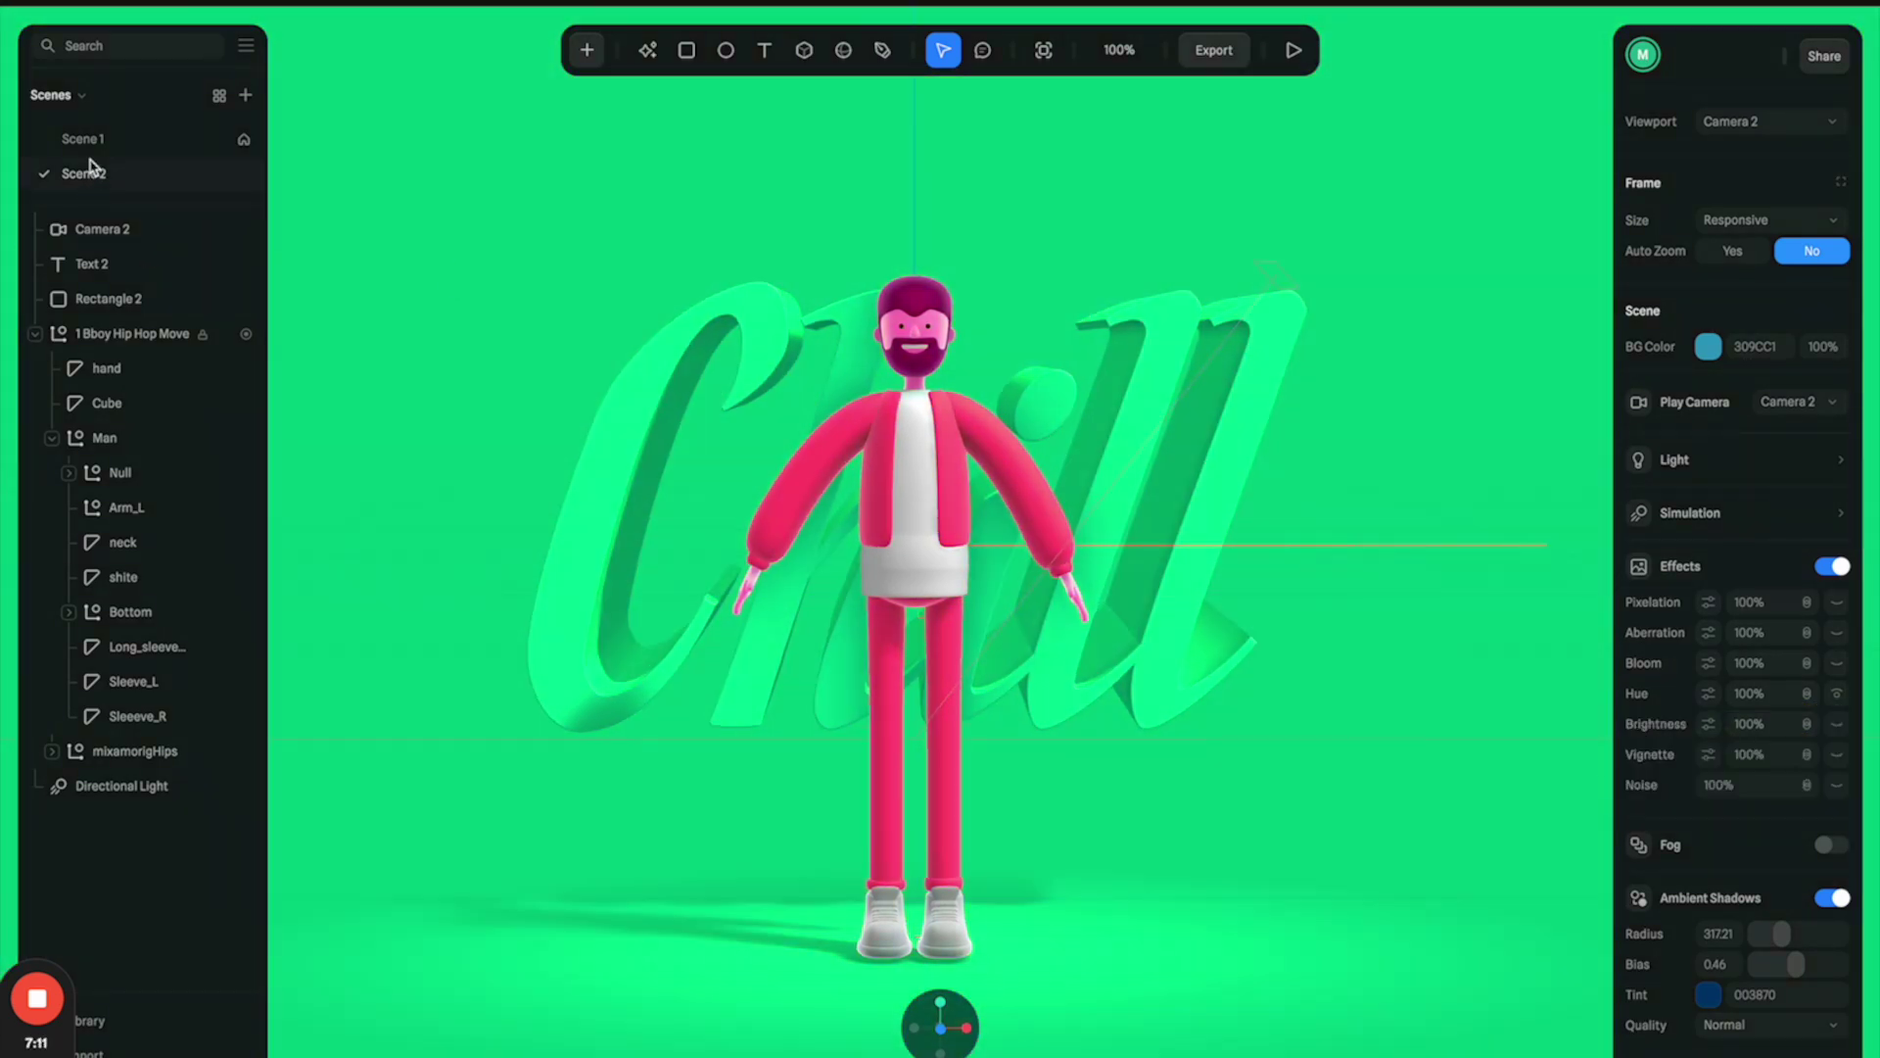
- Switch between the scenes, ending on the purple Swag Scene 1
left_click(86, 139)
left_click(94, 172)
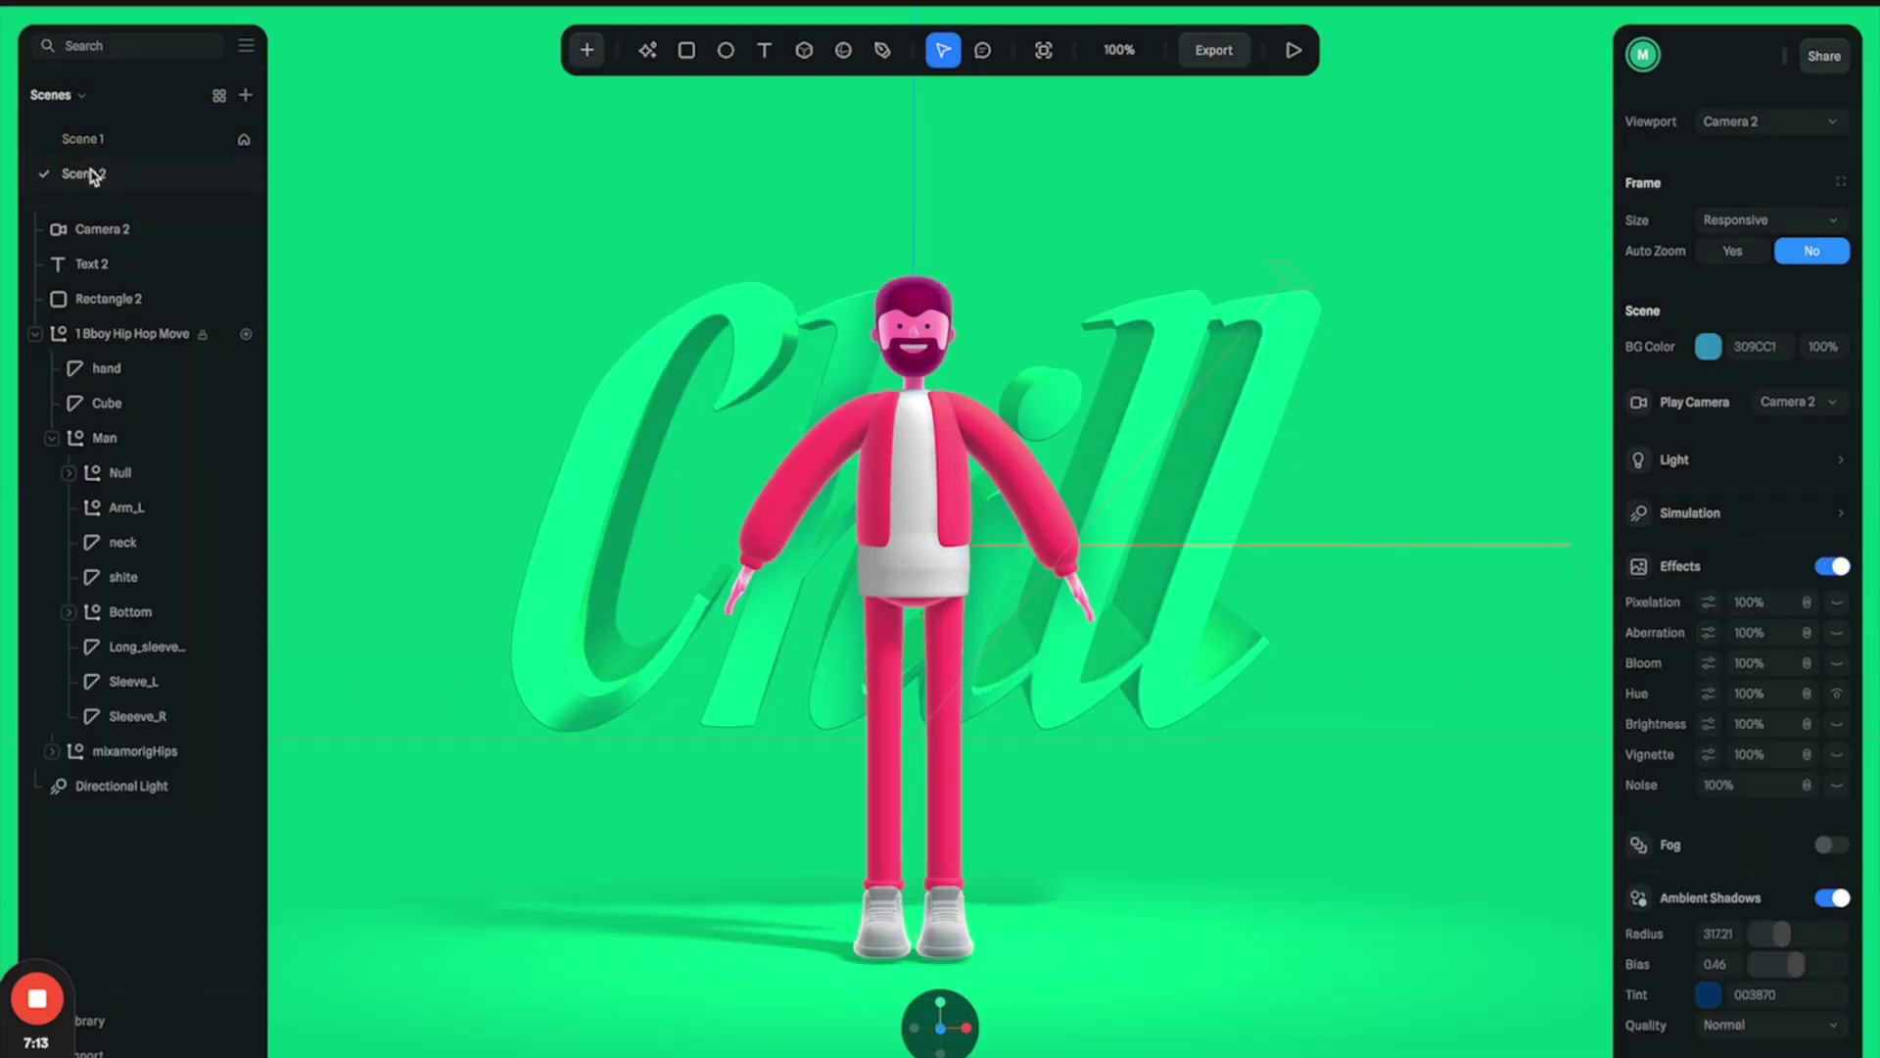
left_click(86, 138)
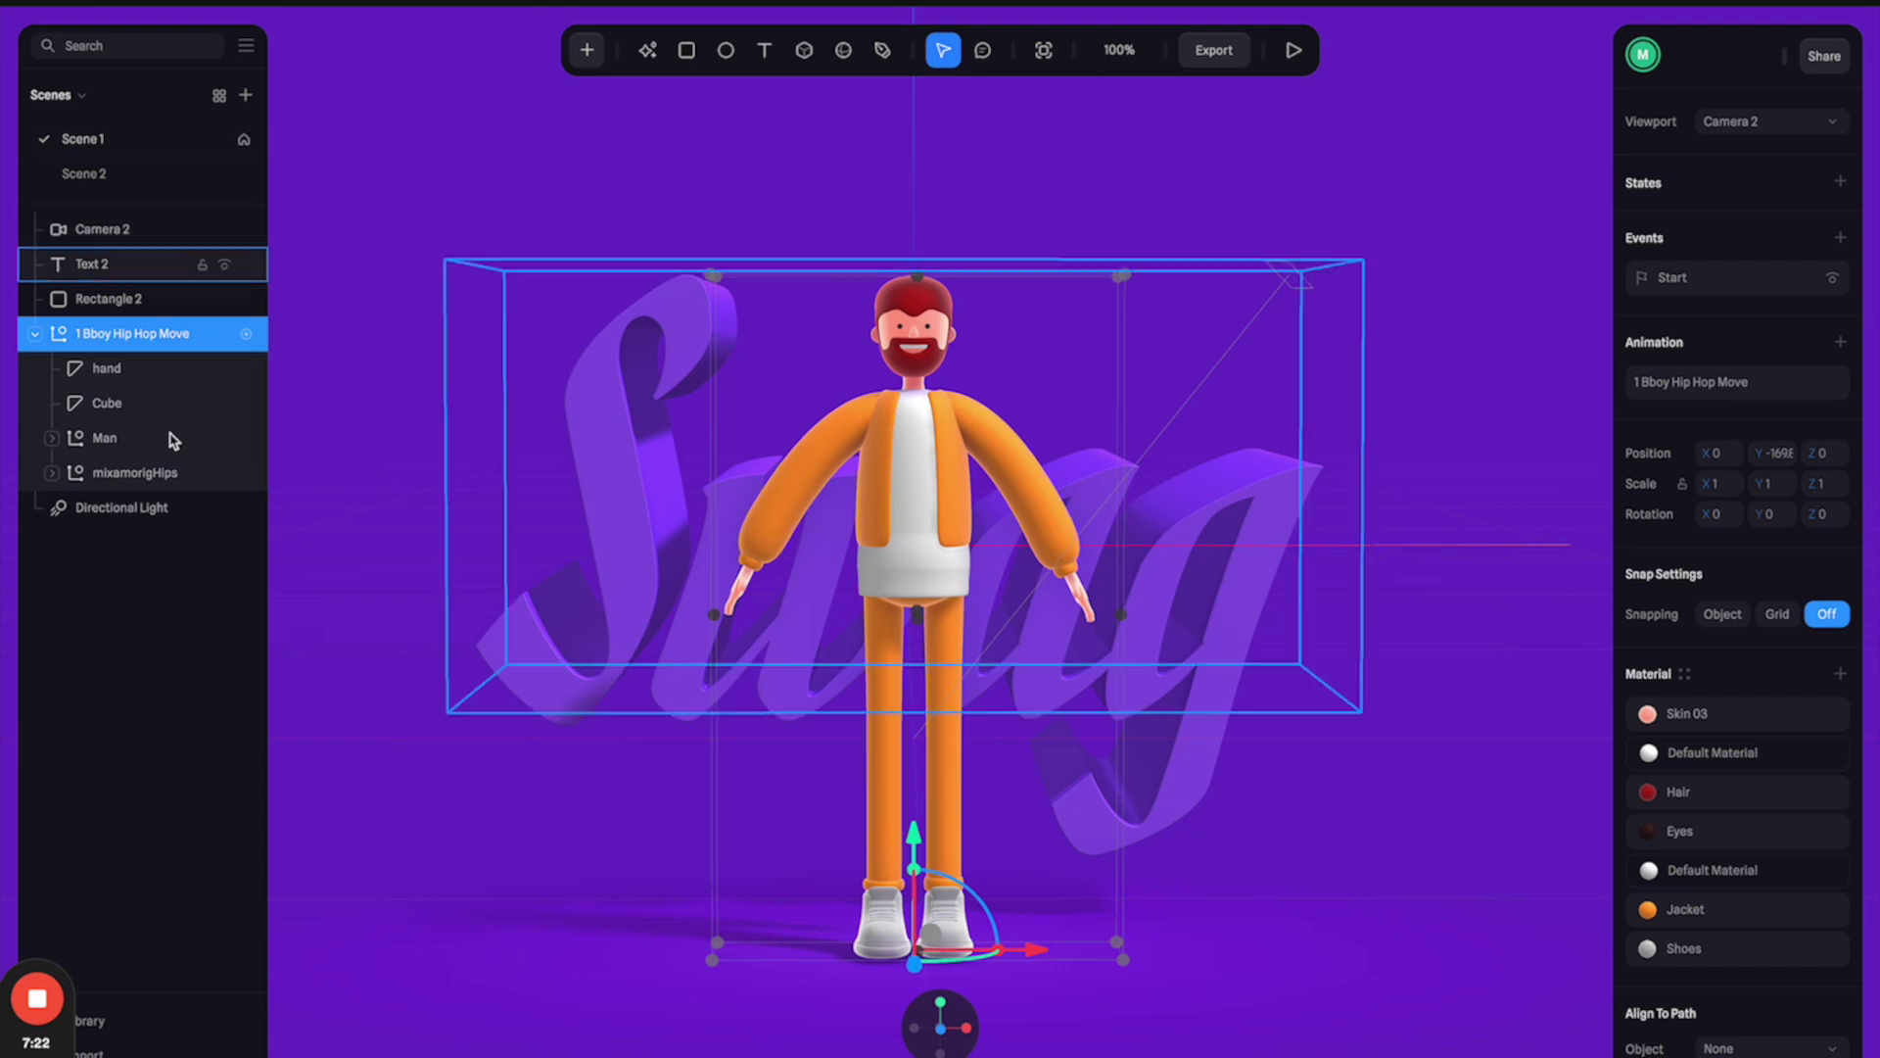
- Add a cube and scale it up to surround the character
left_click(98, 676)
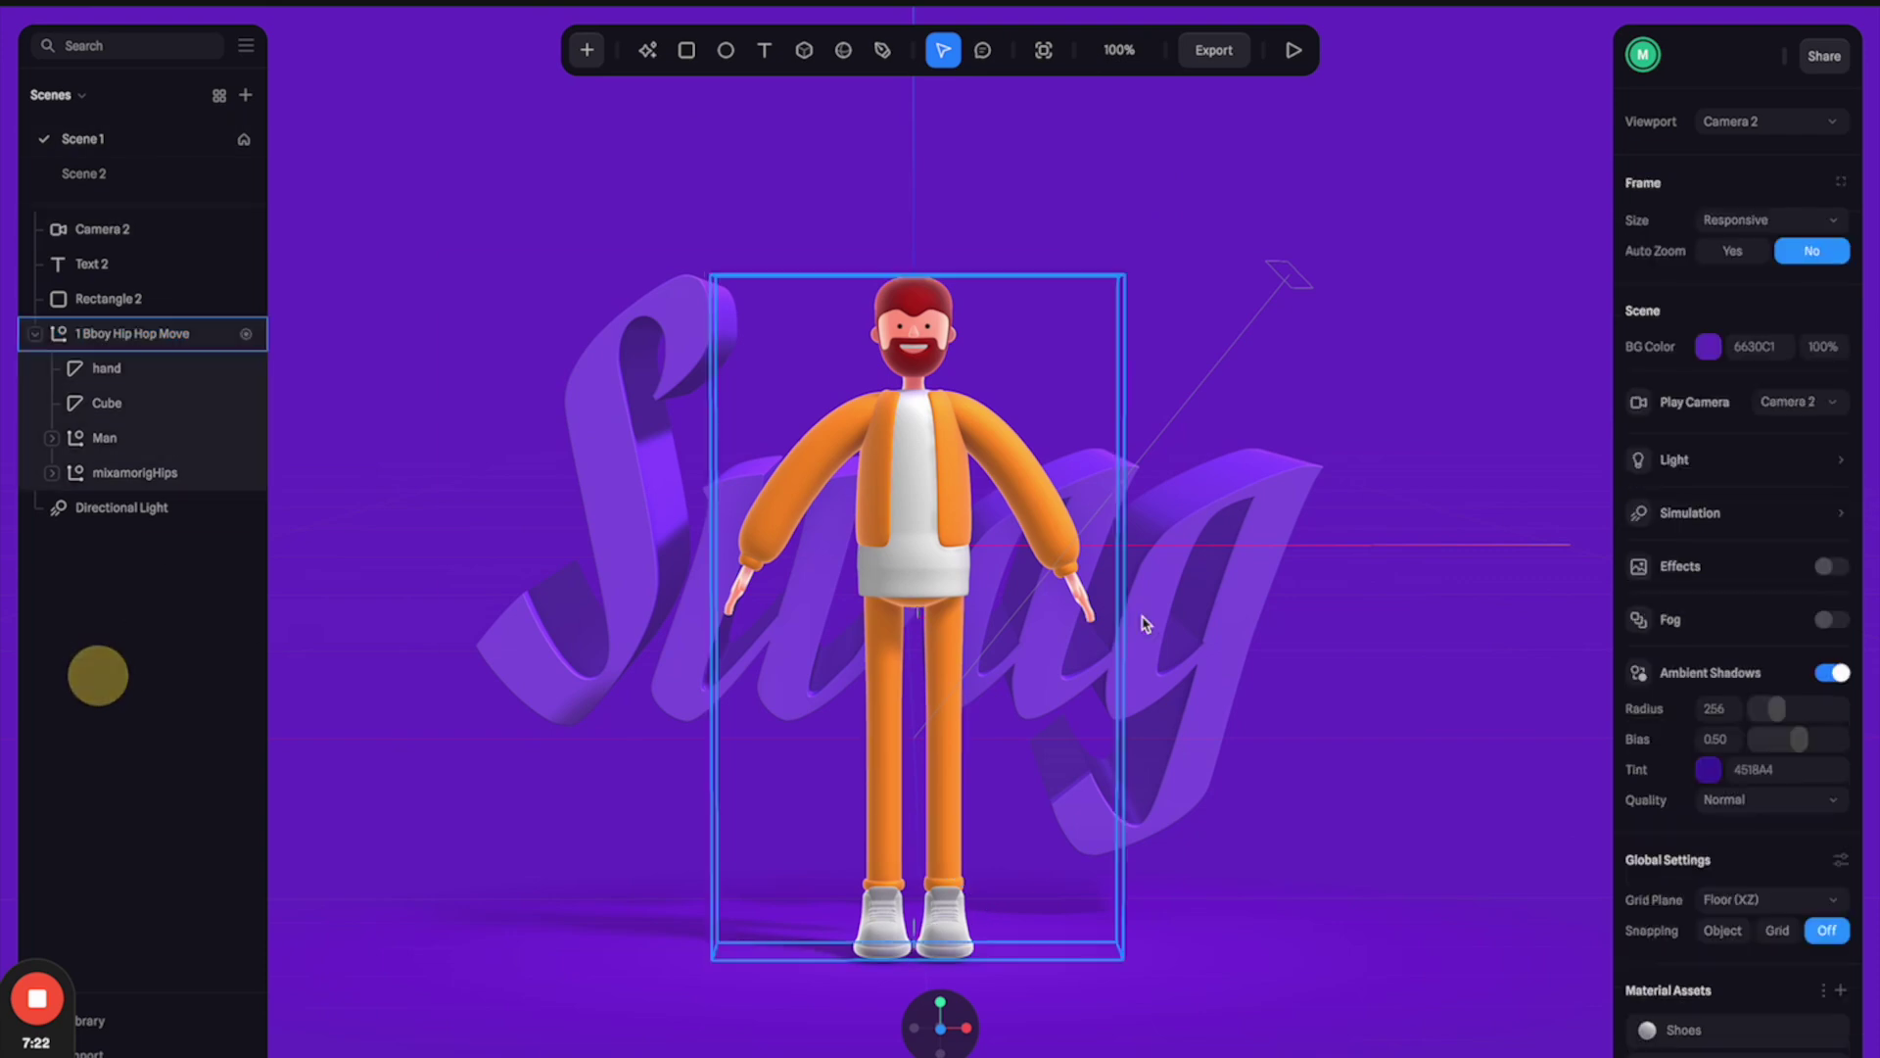
left_click(588, 51)
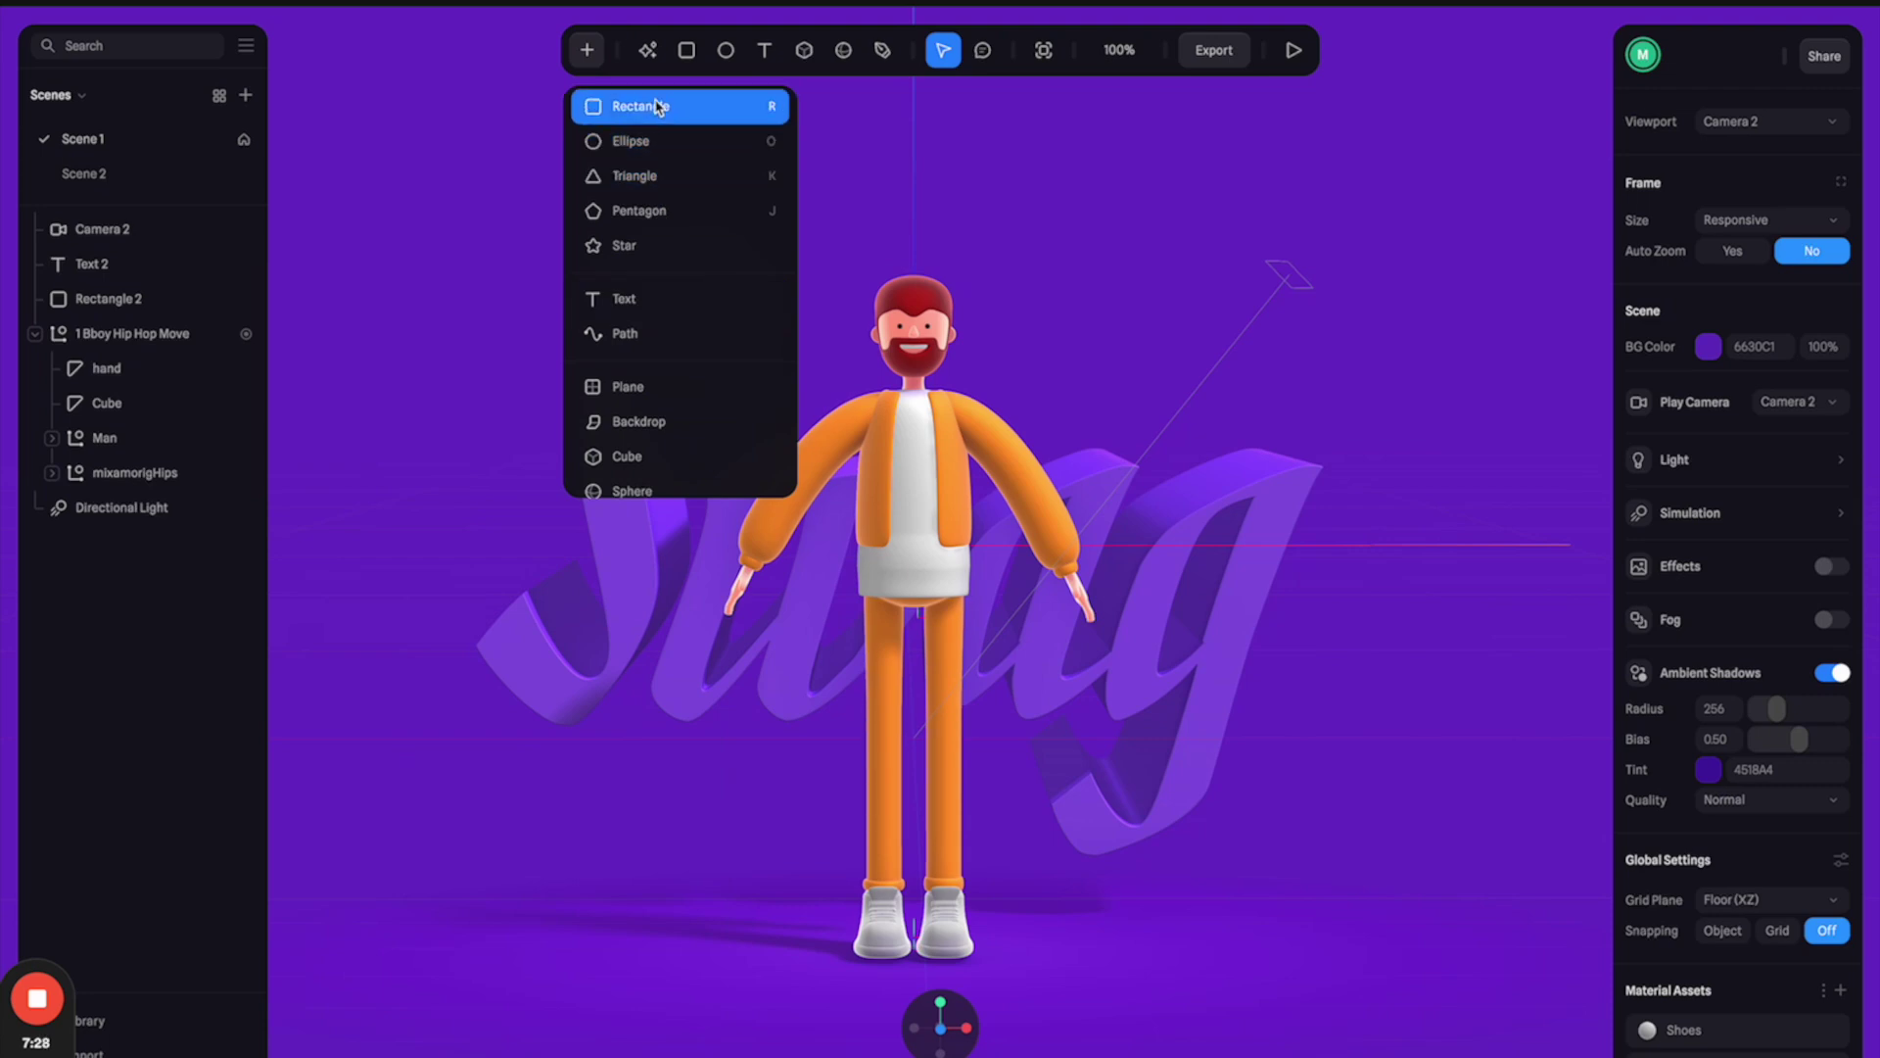
left_click(654, 456)
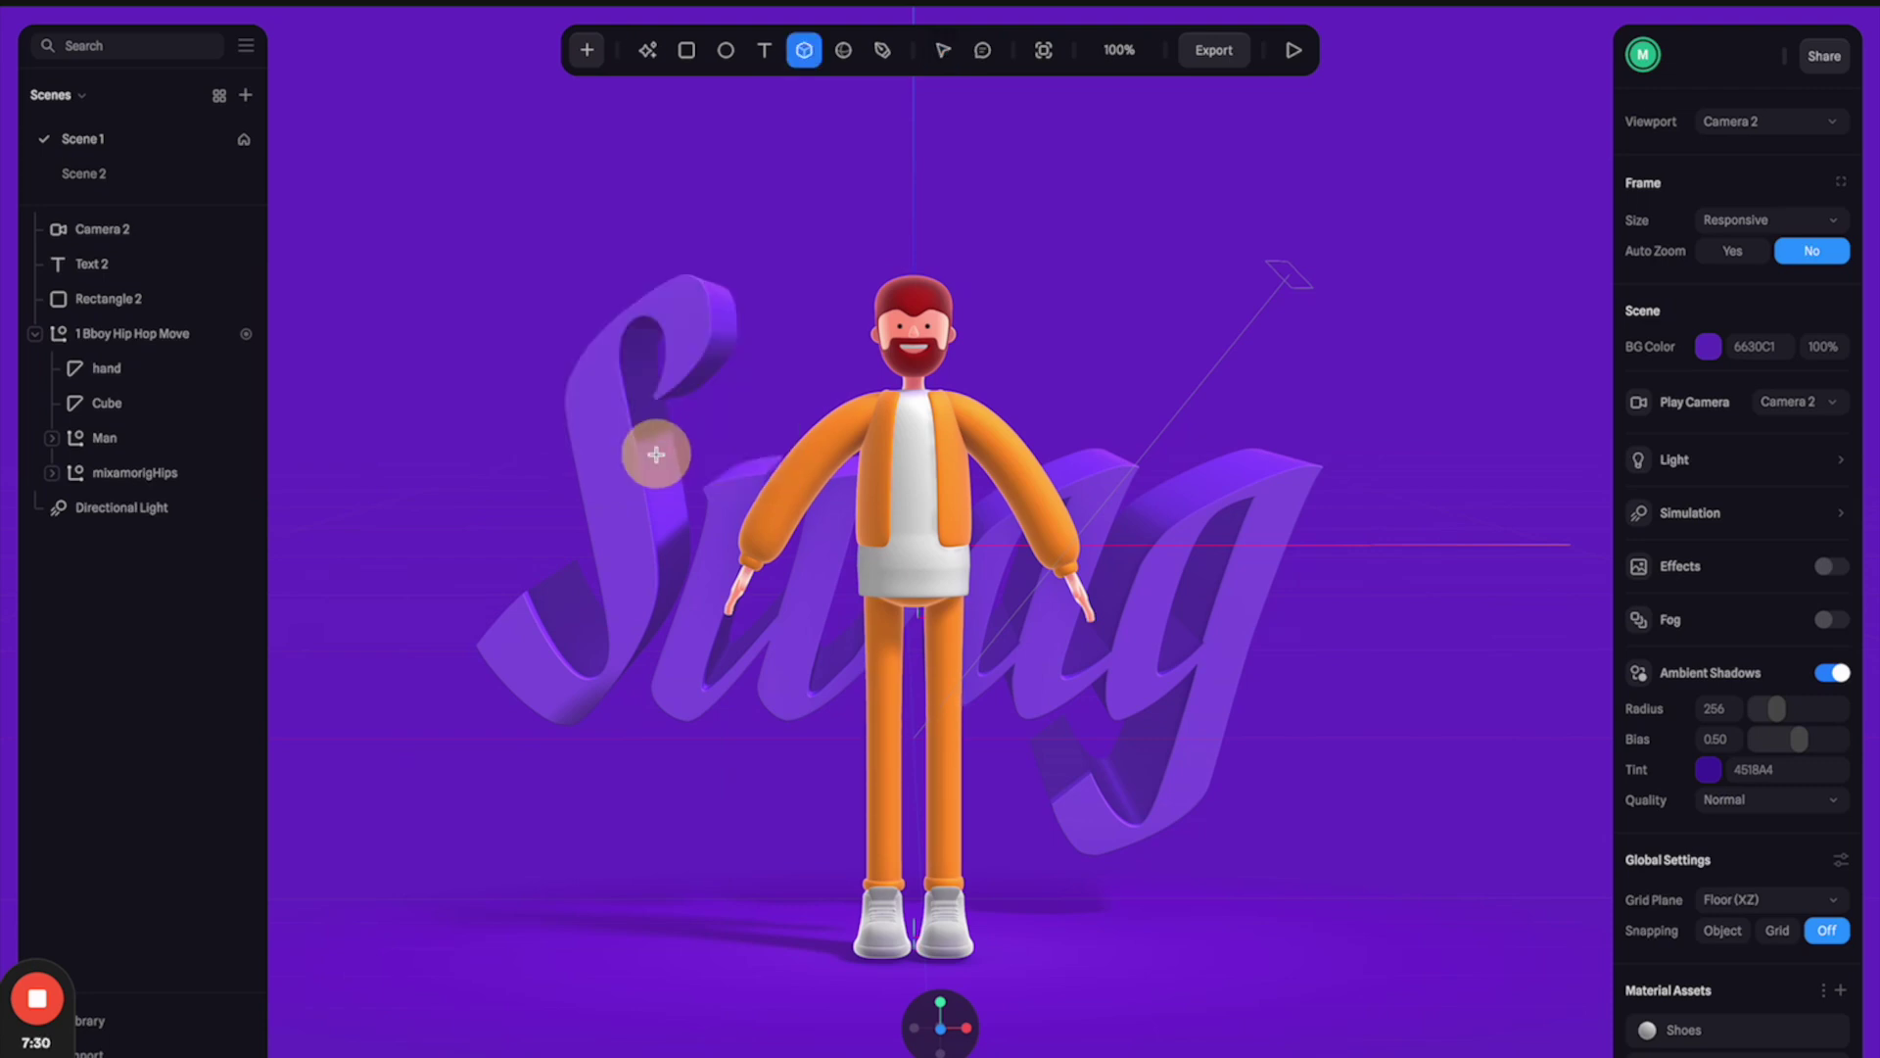
left_click(909, 463)
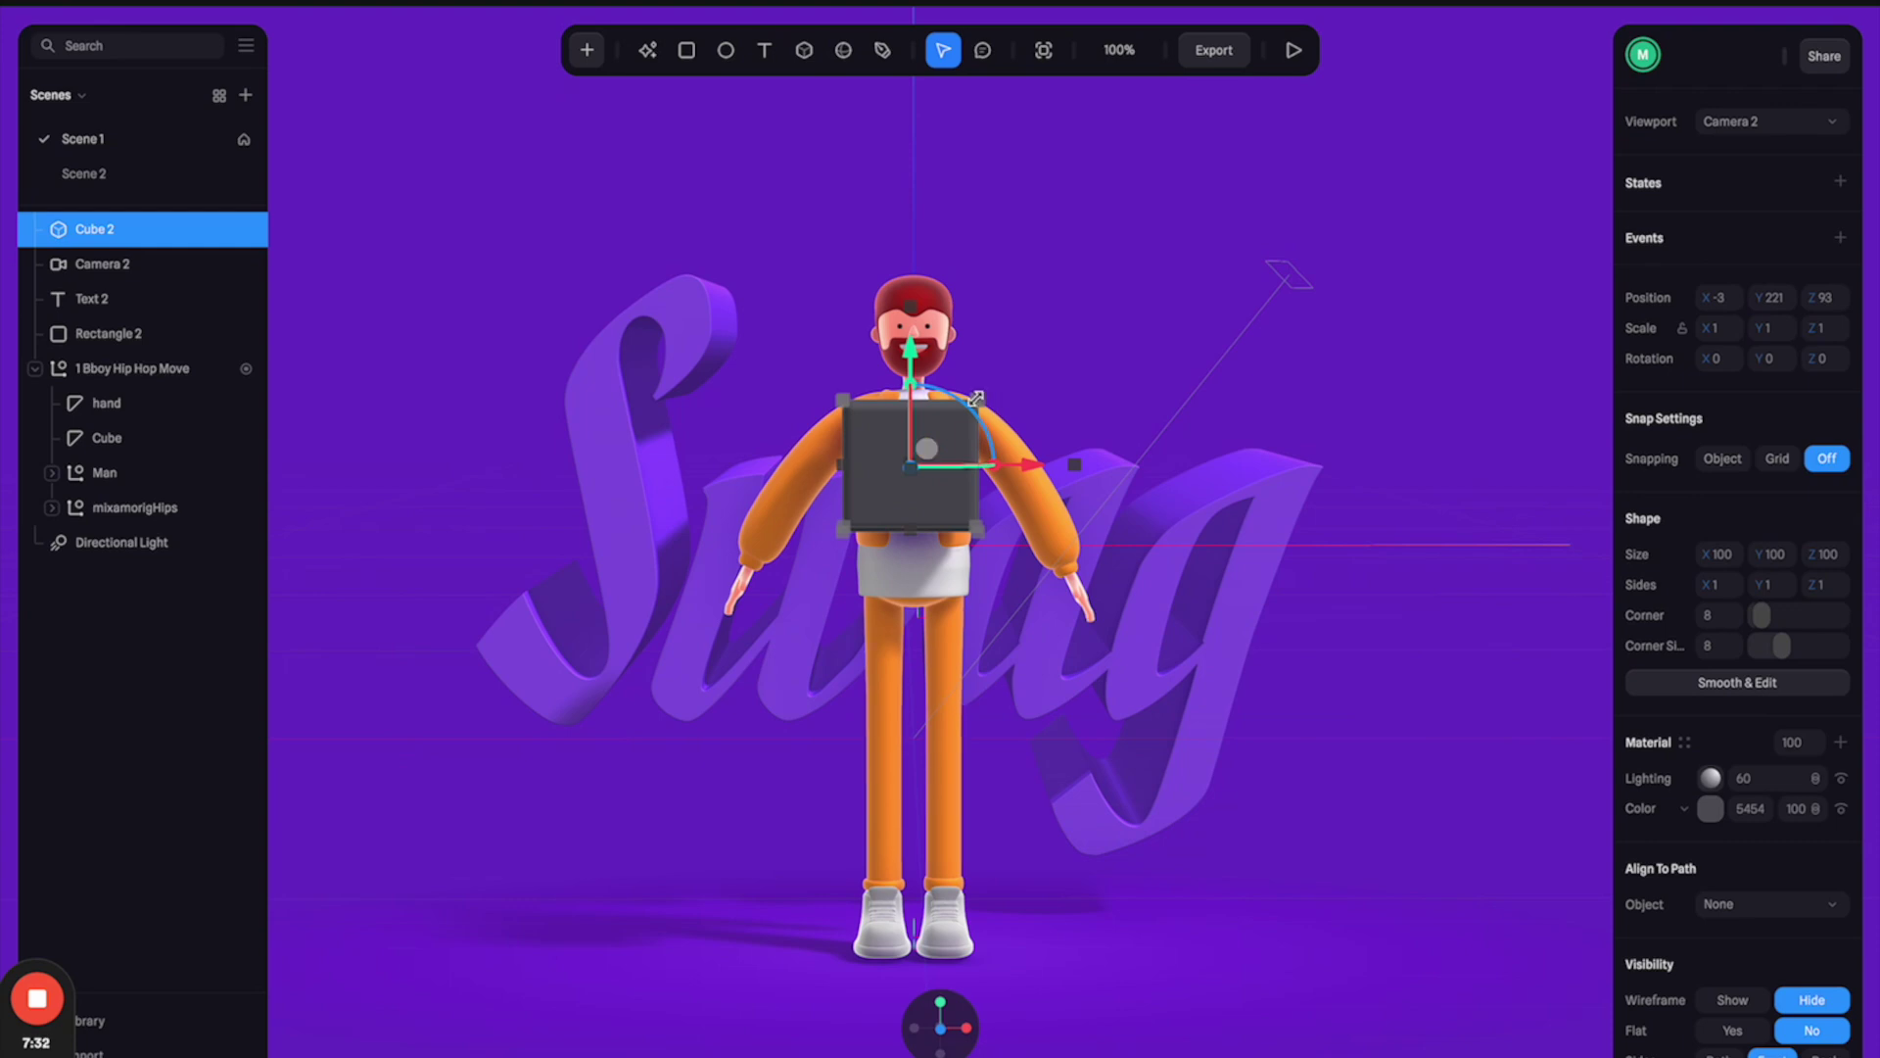
left_click_drag(983, 402, 1269, 226)
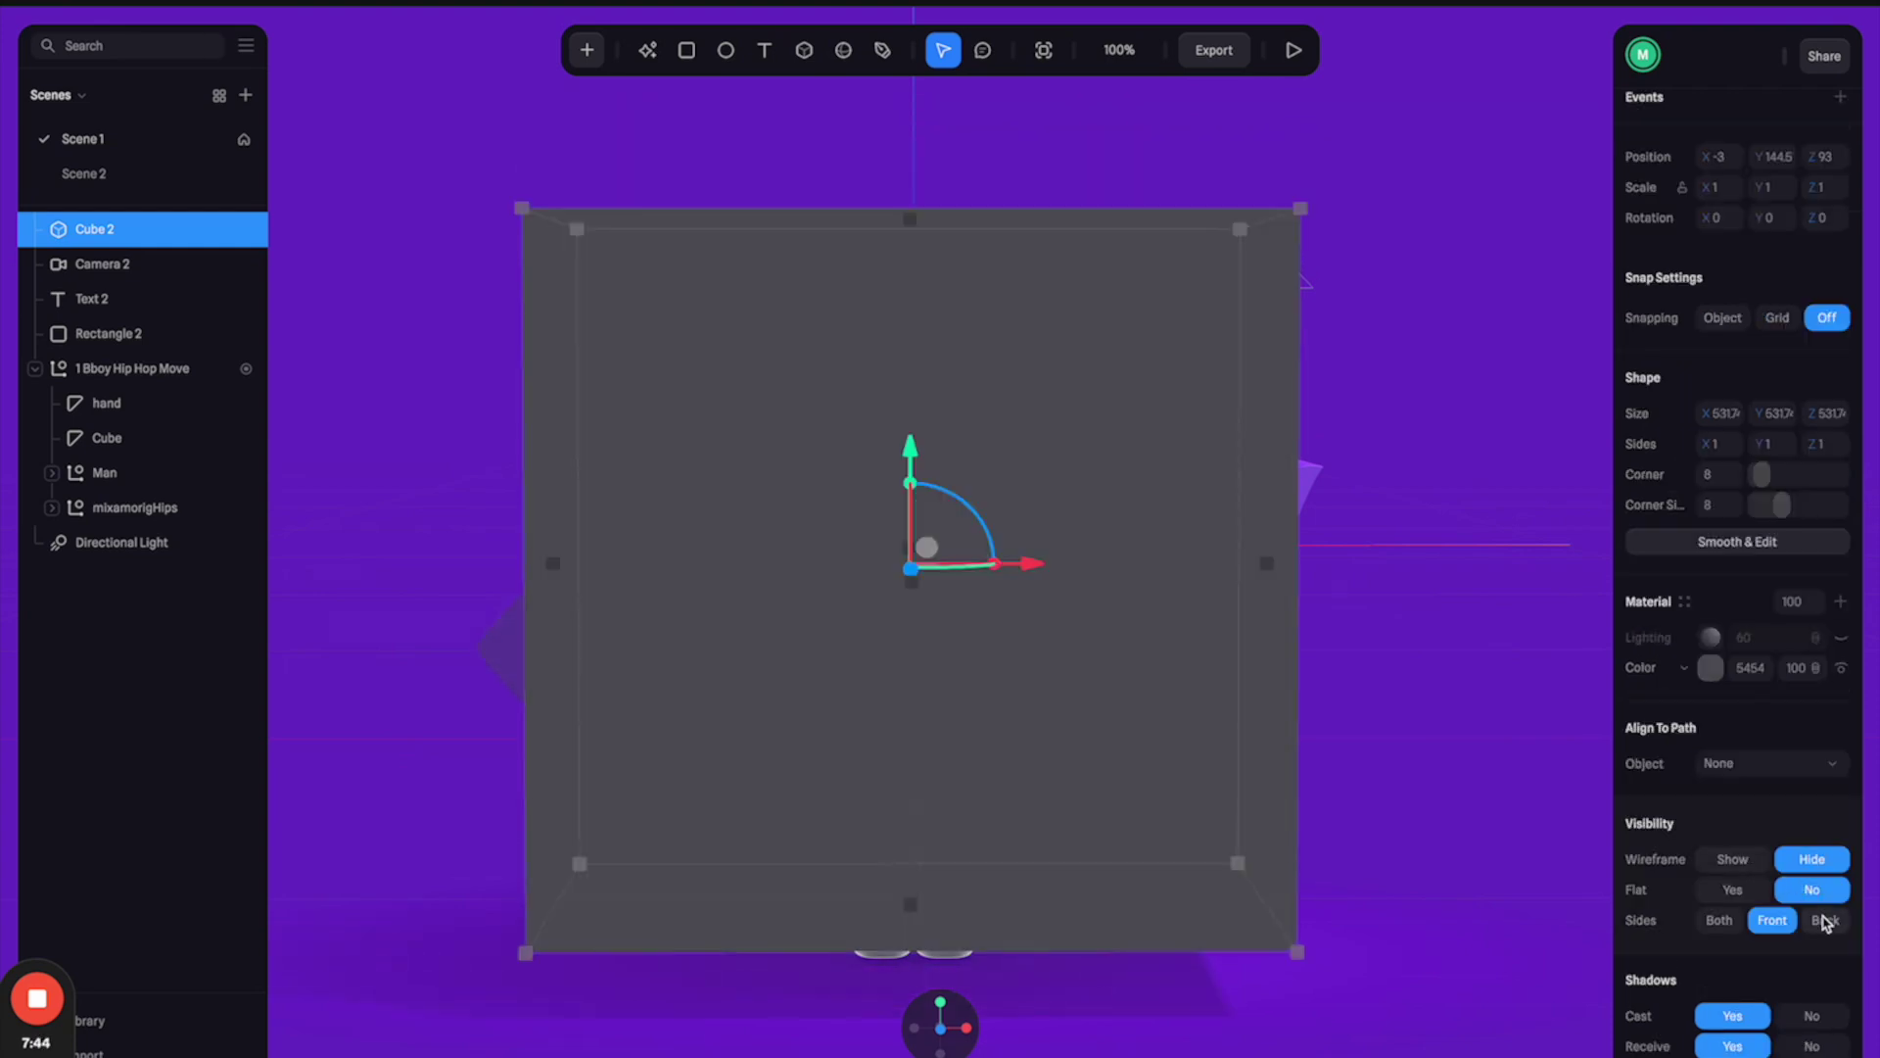
- Turn off the cube's shadow casting and receiving and set its colour opacity to 0
scroll(1827, 950, "down", 1)
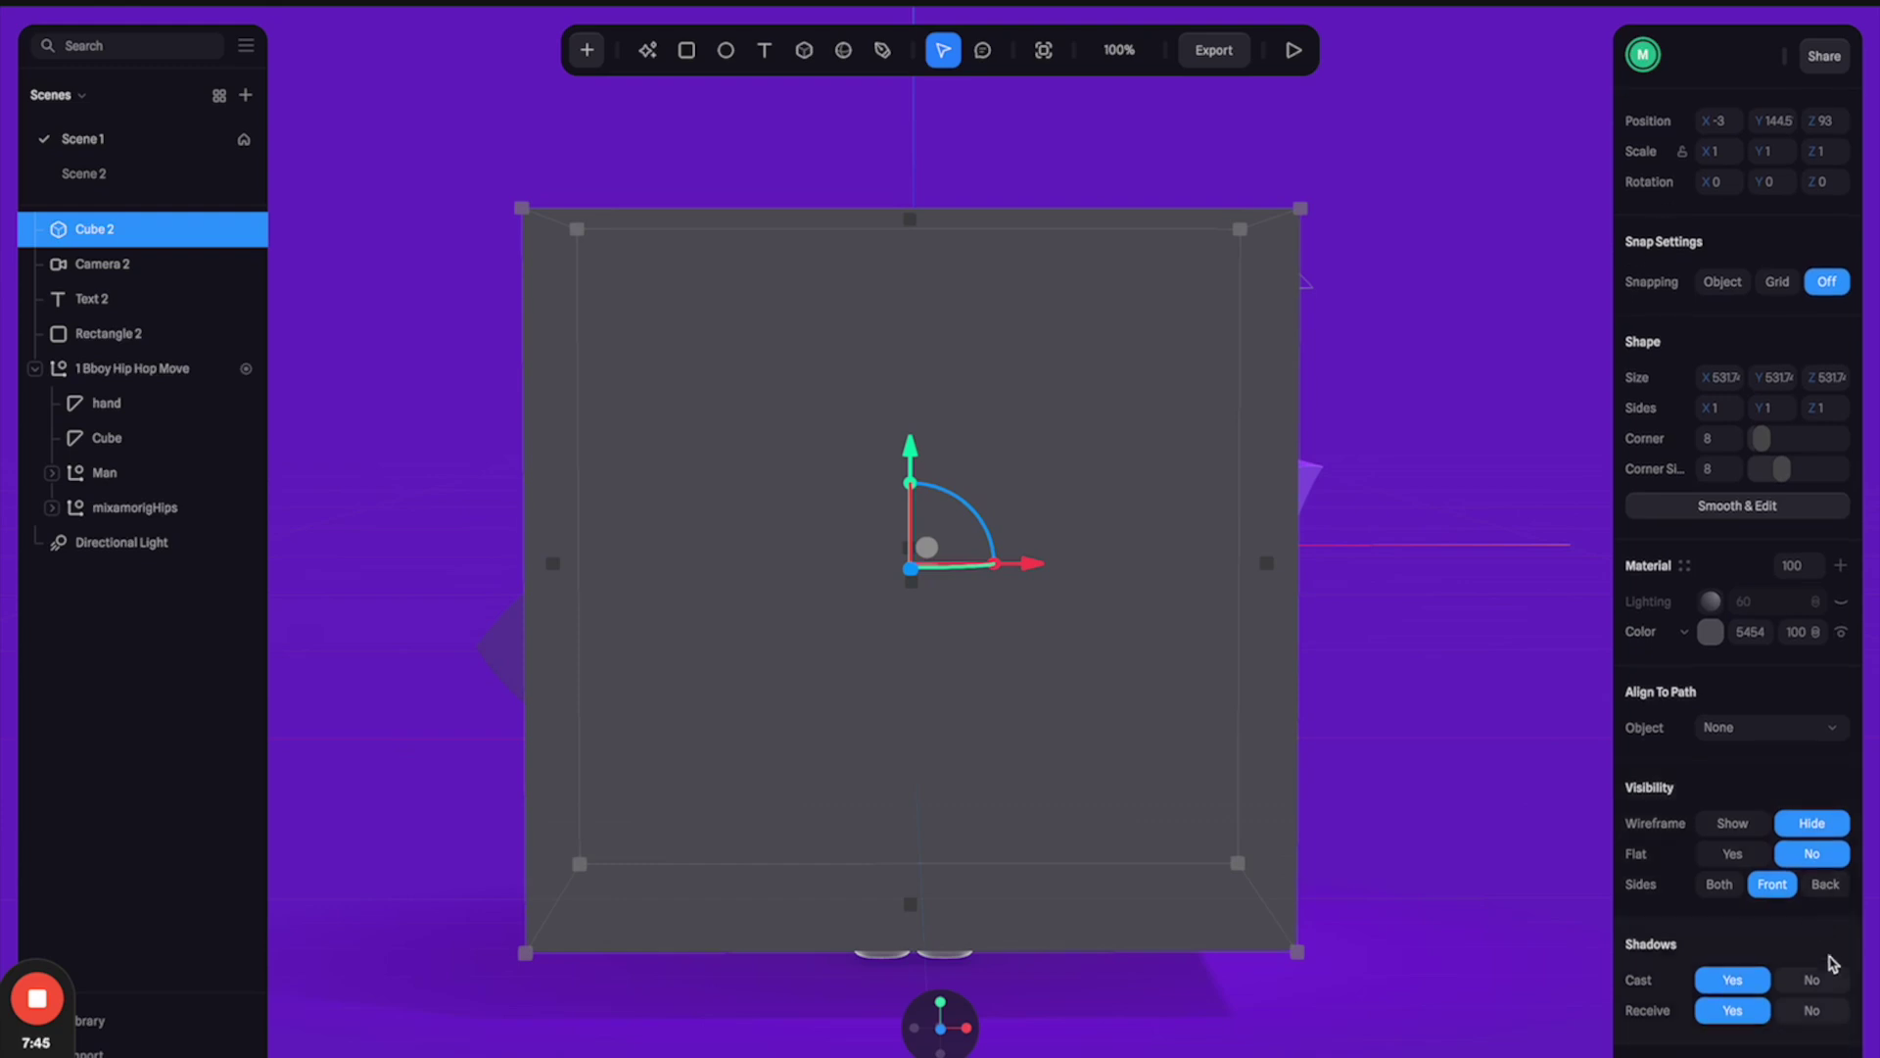
scroll(1788, 985, "down", 2)
left_click(1813, 908)
left_click(1813, 938)
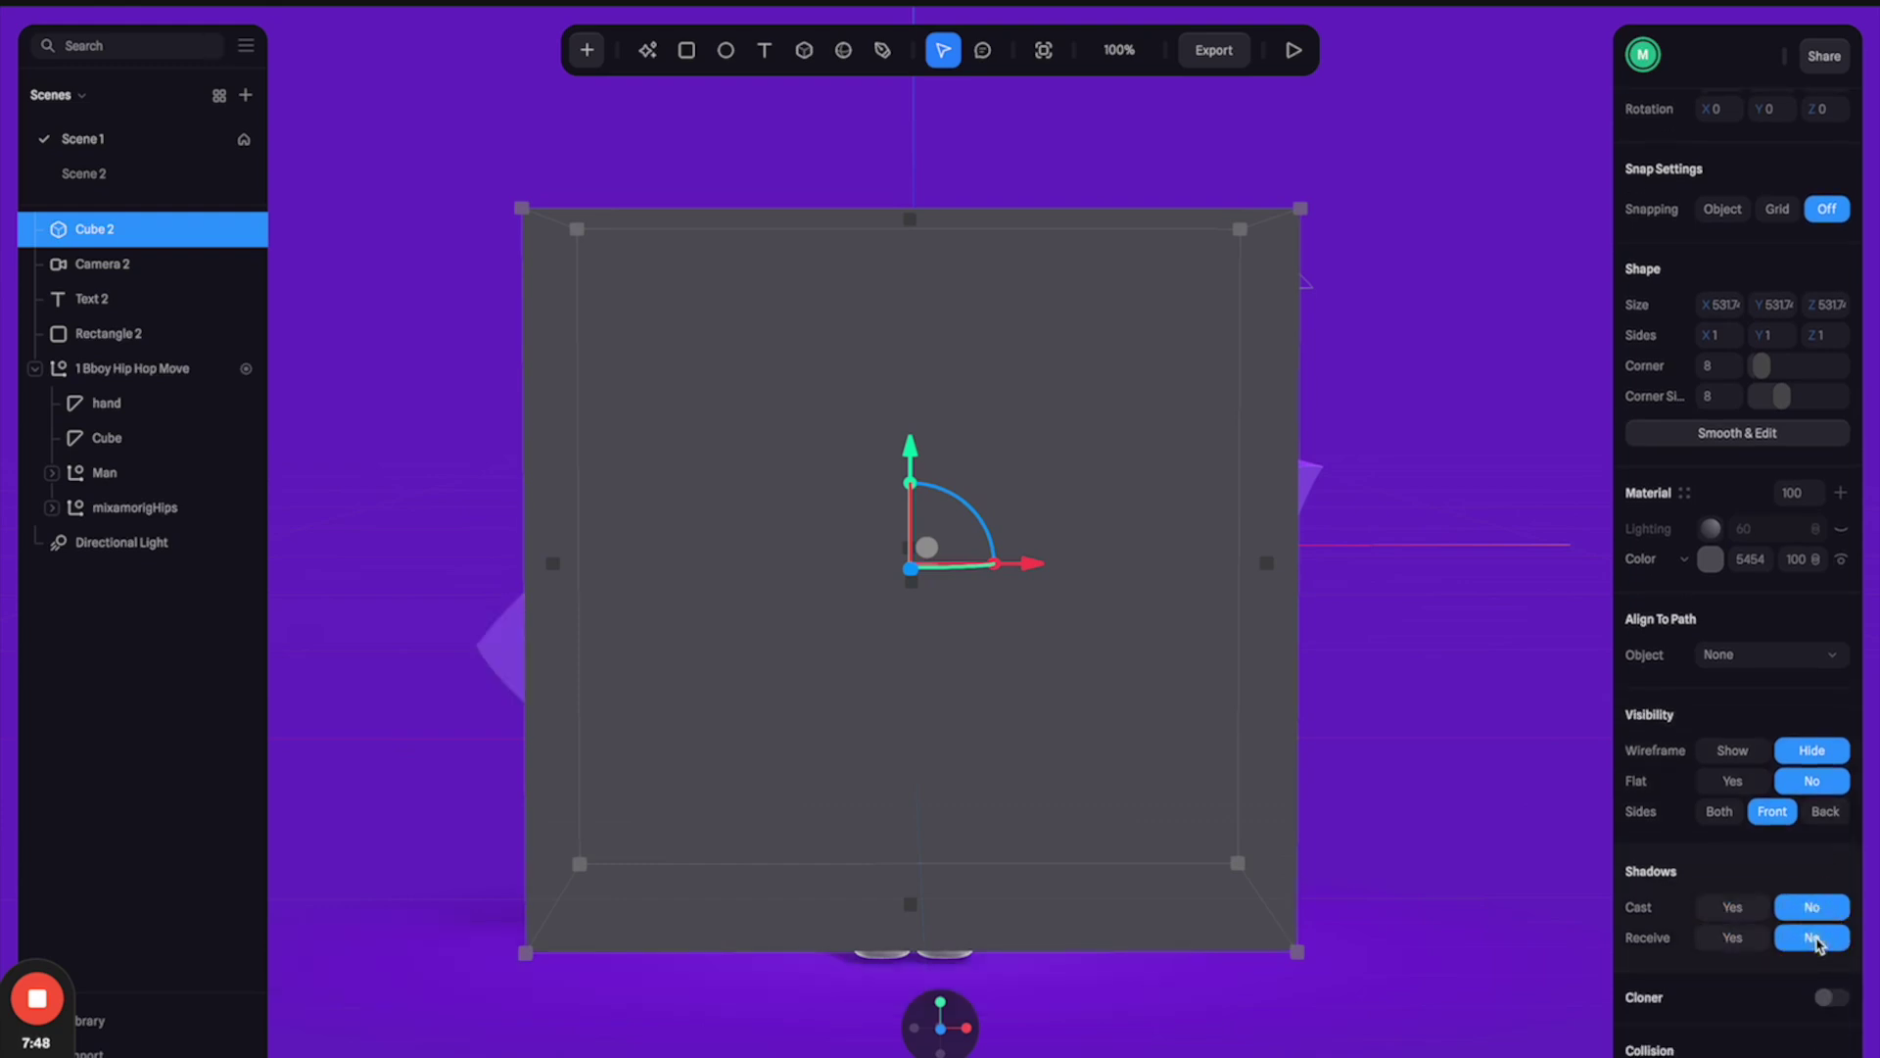
double_click(1794, 560)
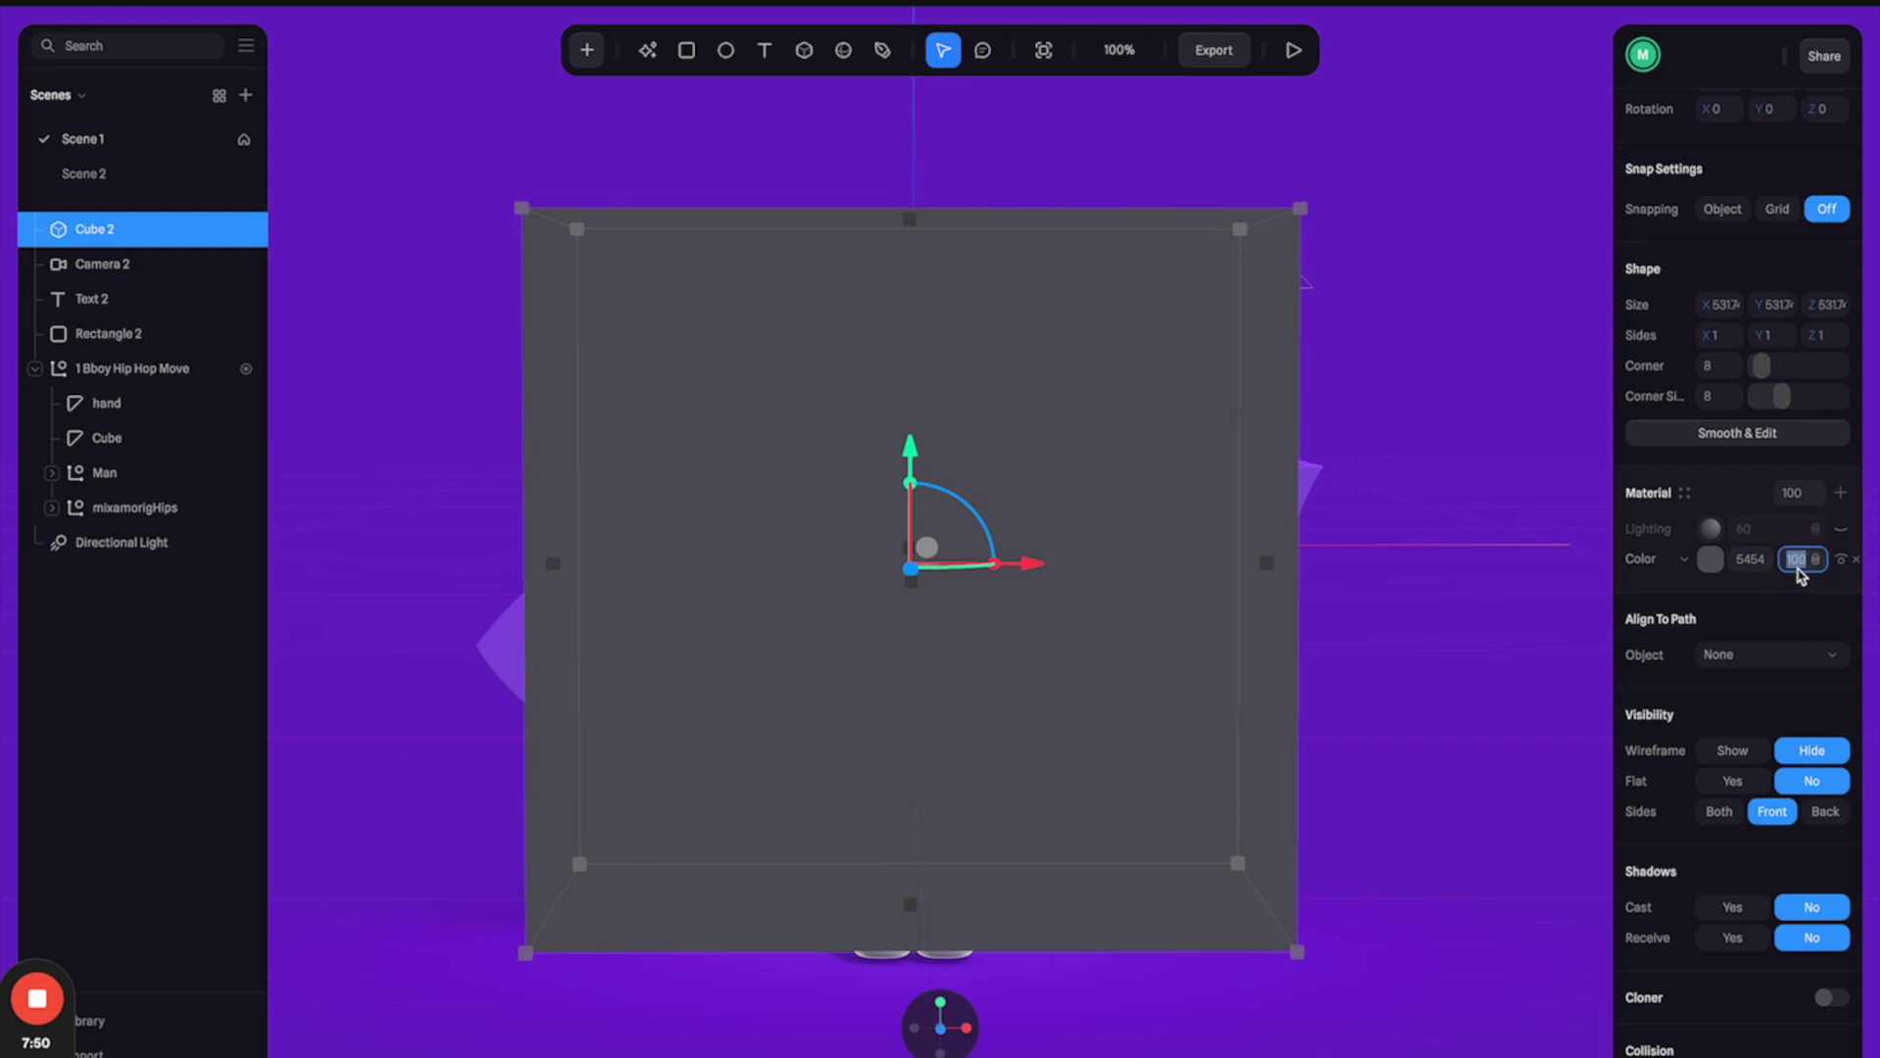
type("0")
key("Return")
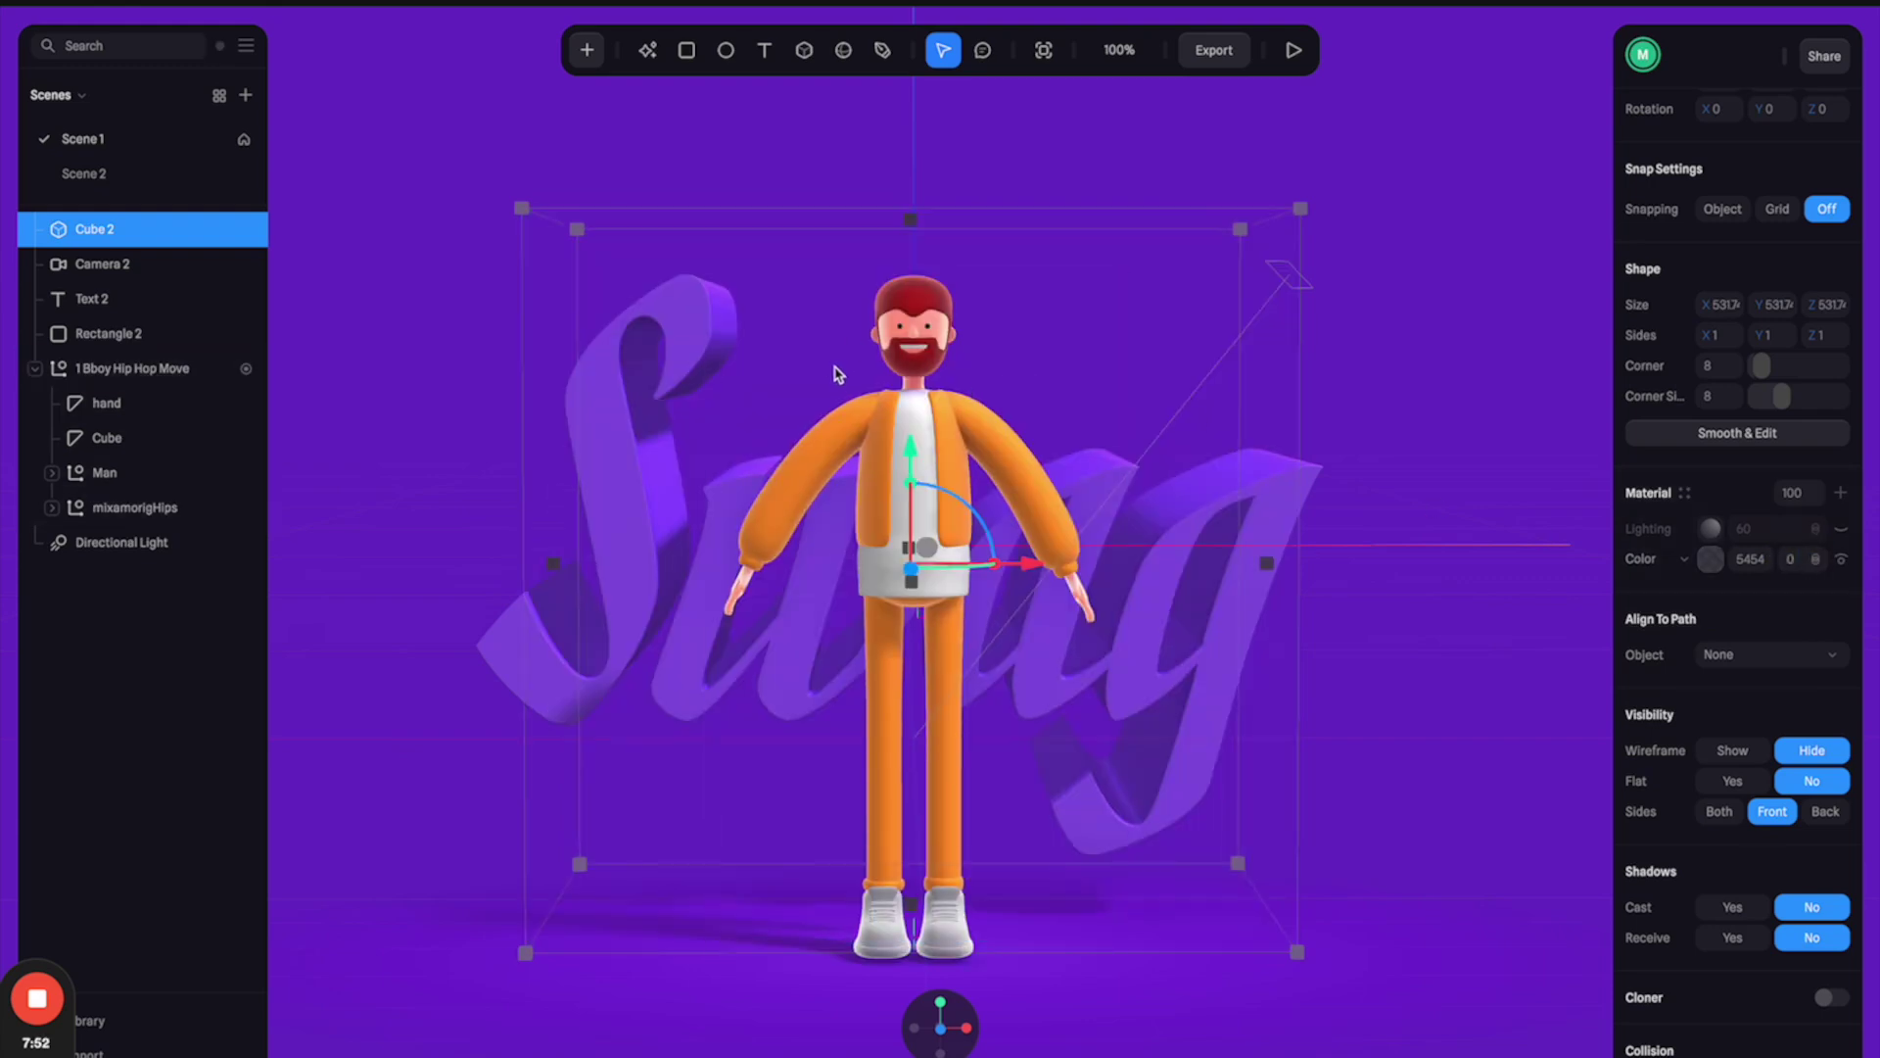
- Rename the cube to Hit Area
double_click(90, 230)
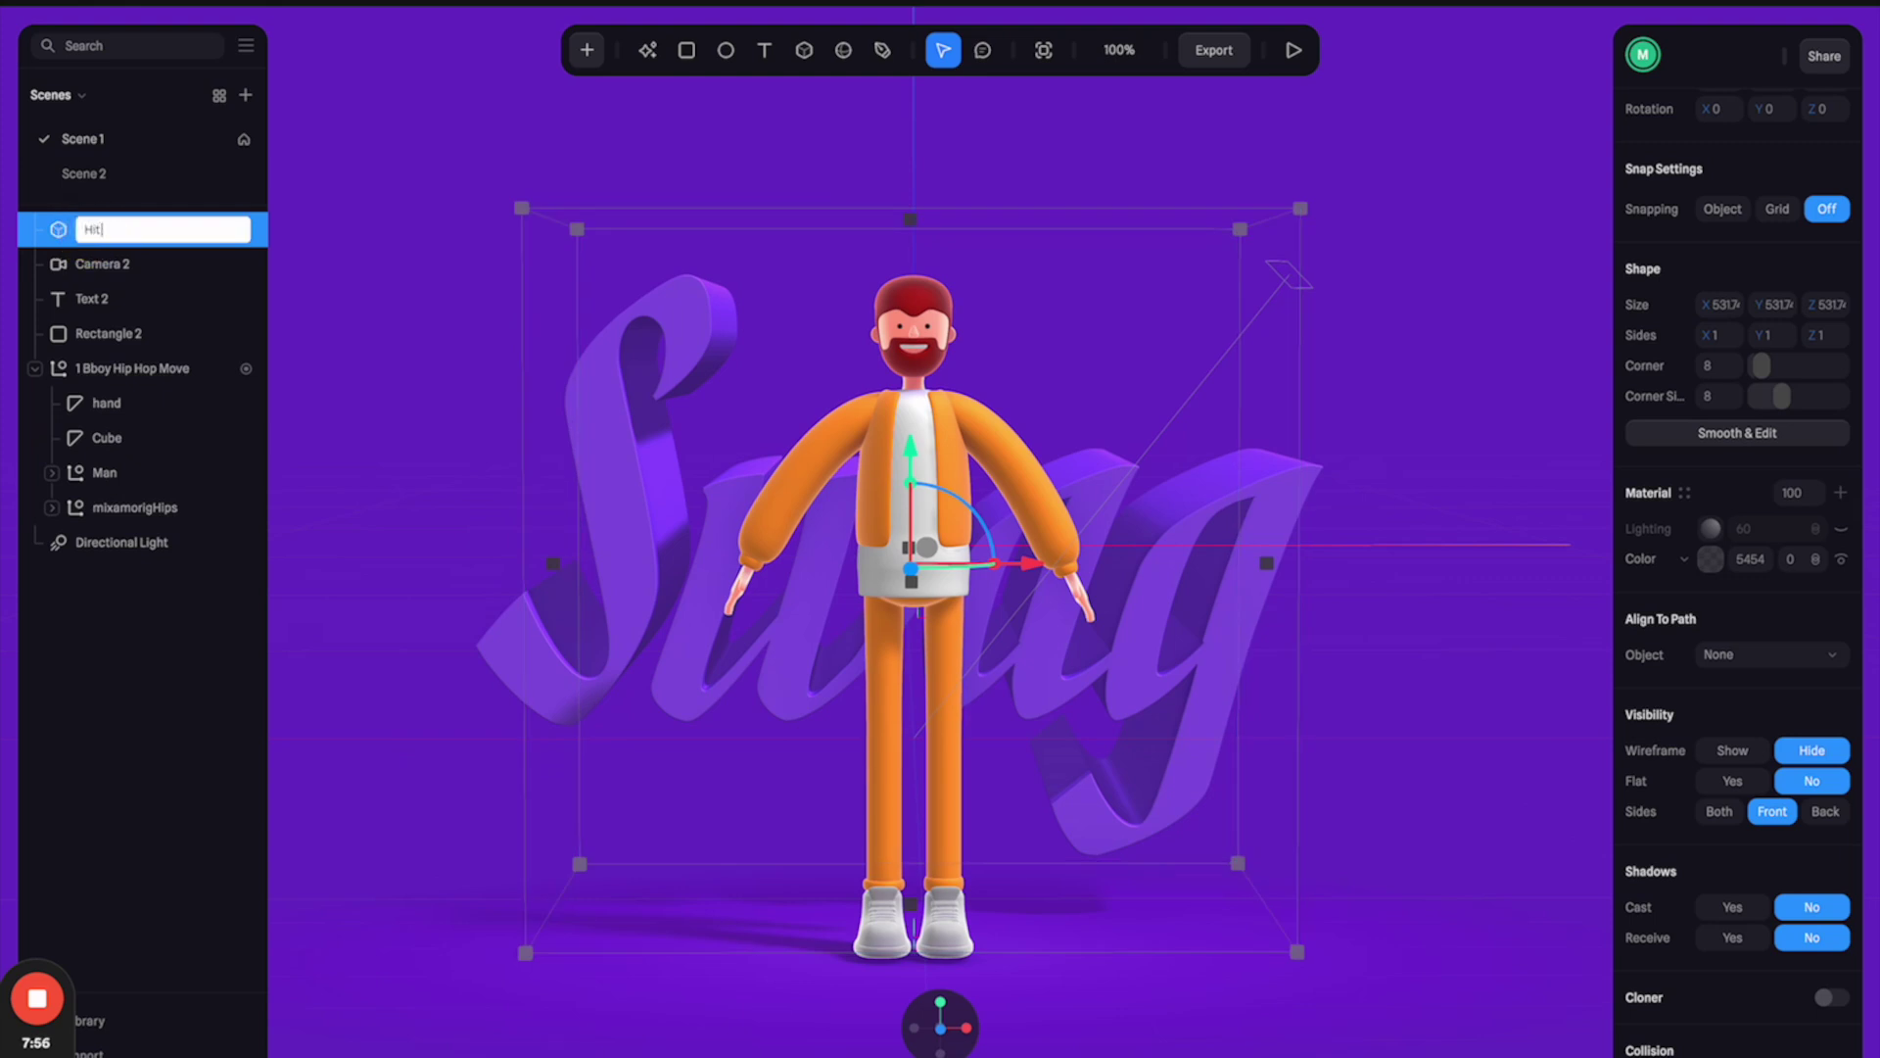
key("Return")
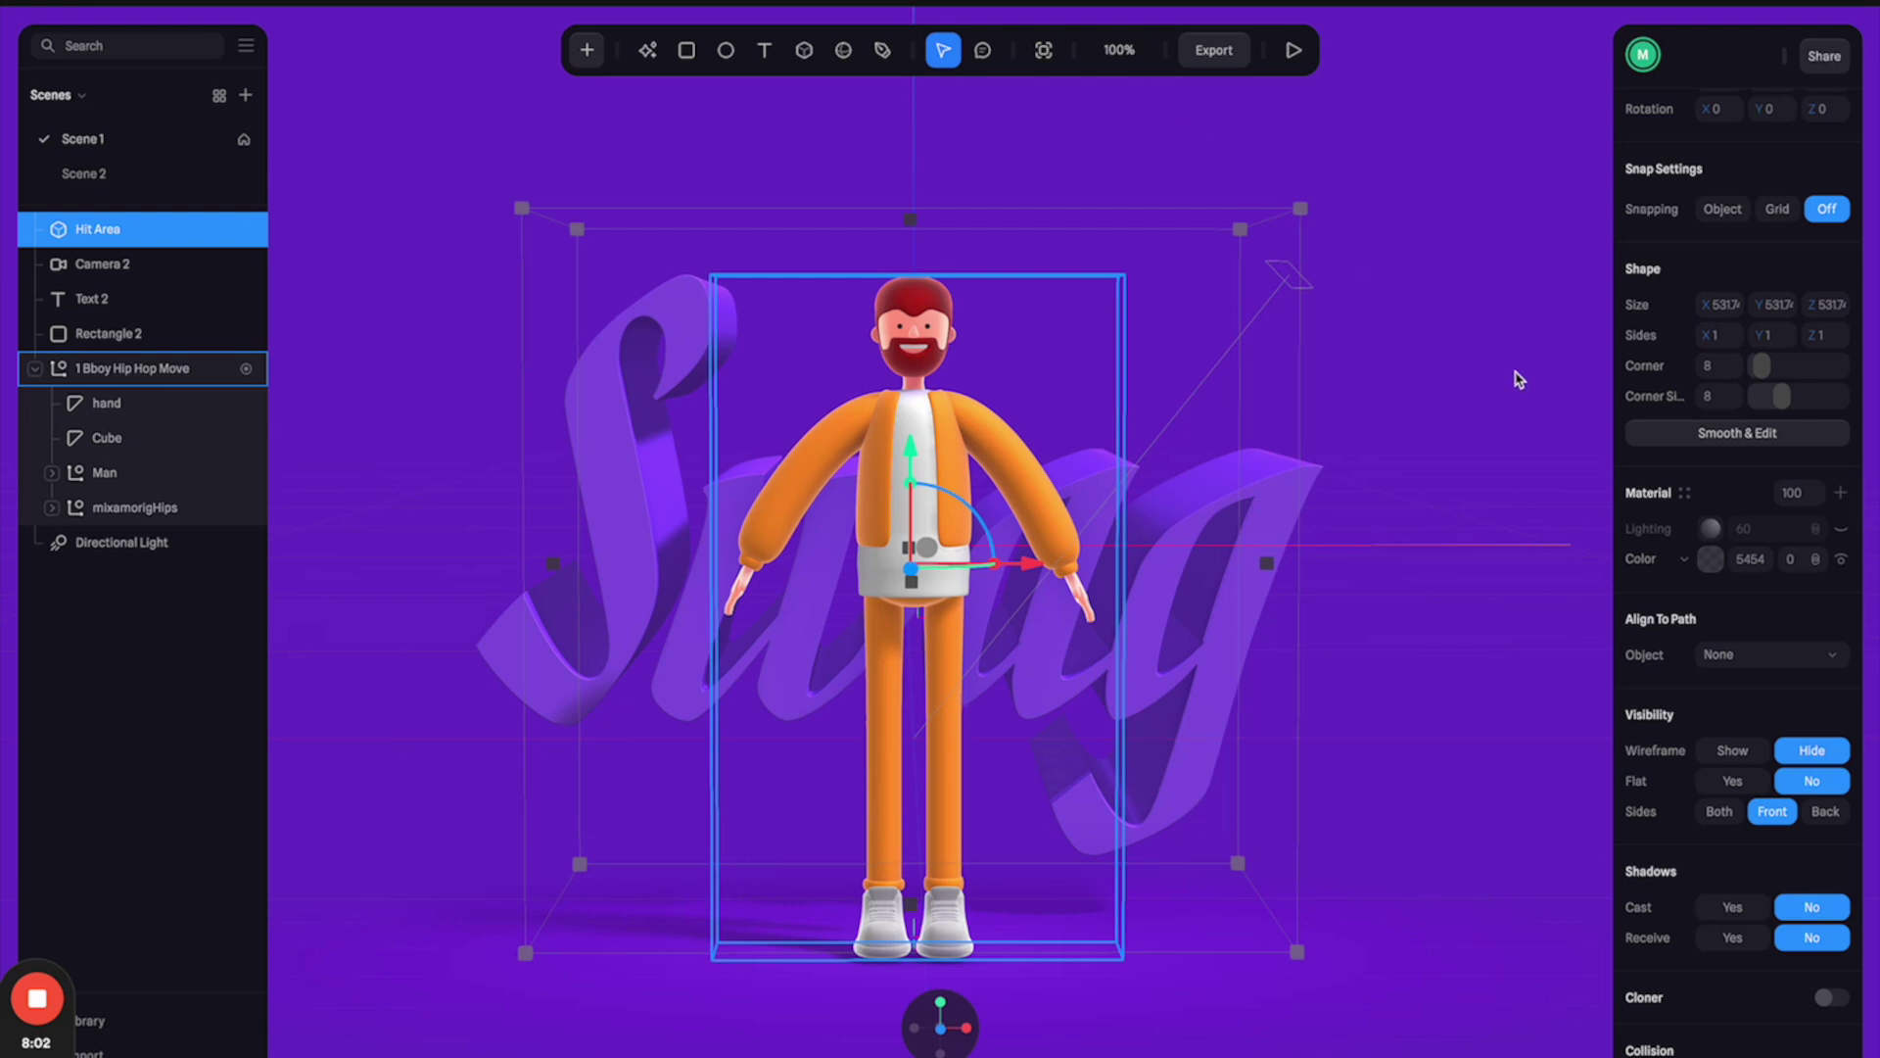
scroll(1680, 242, "up", 3)
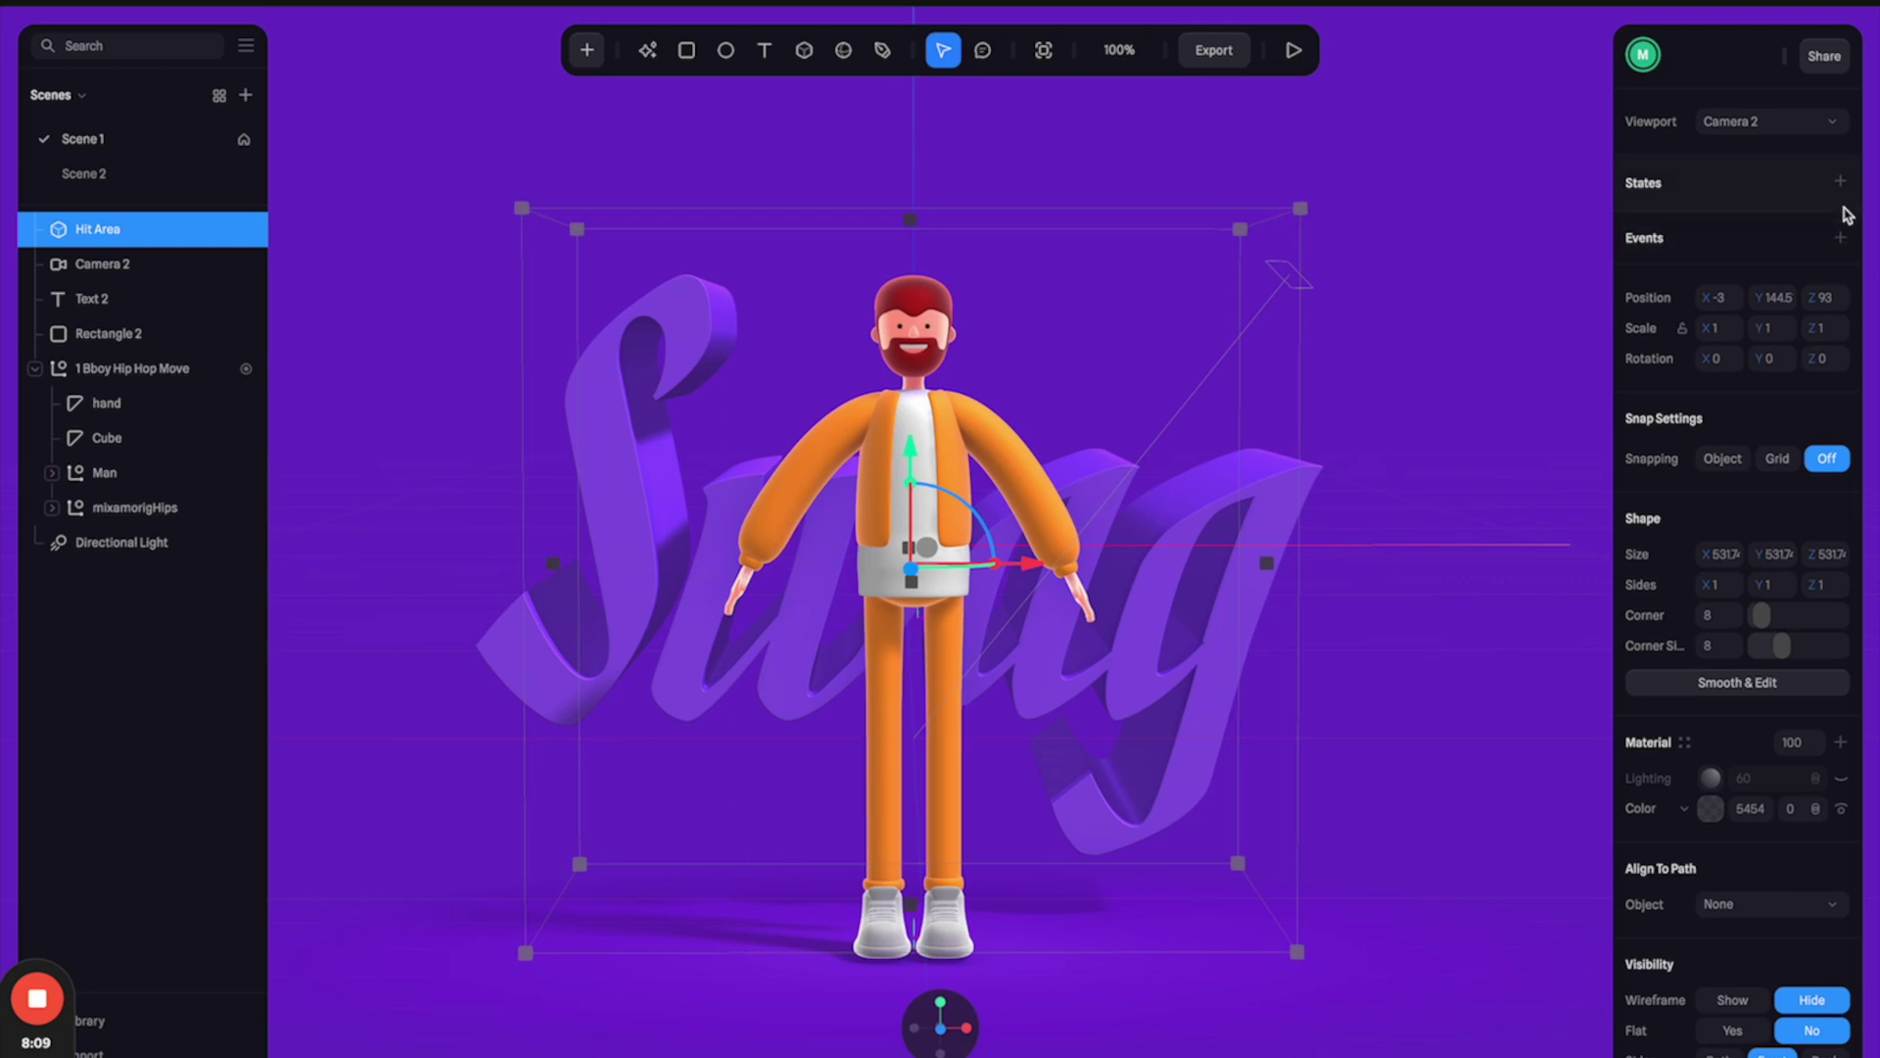
- Add a Mouse Down event to the Hit Area
left_click(1841, 237)
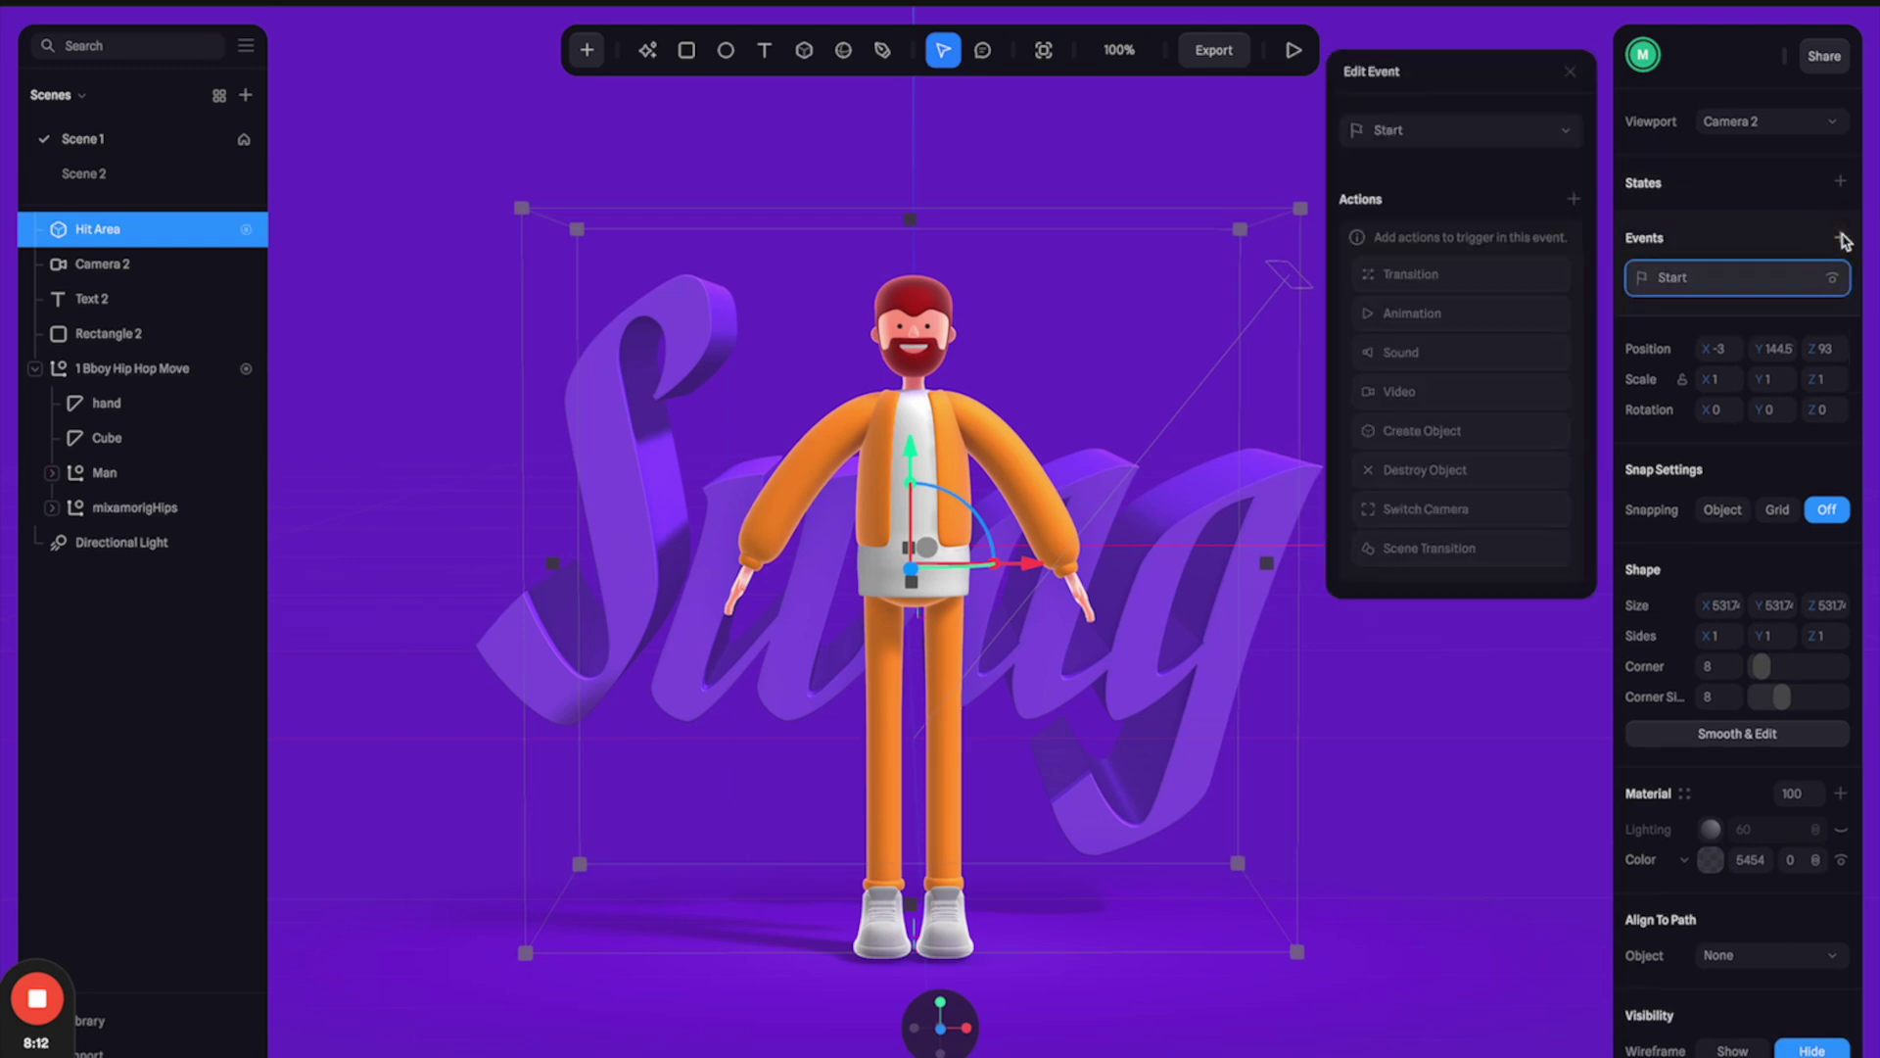
left_click(1549, 143)
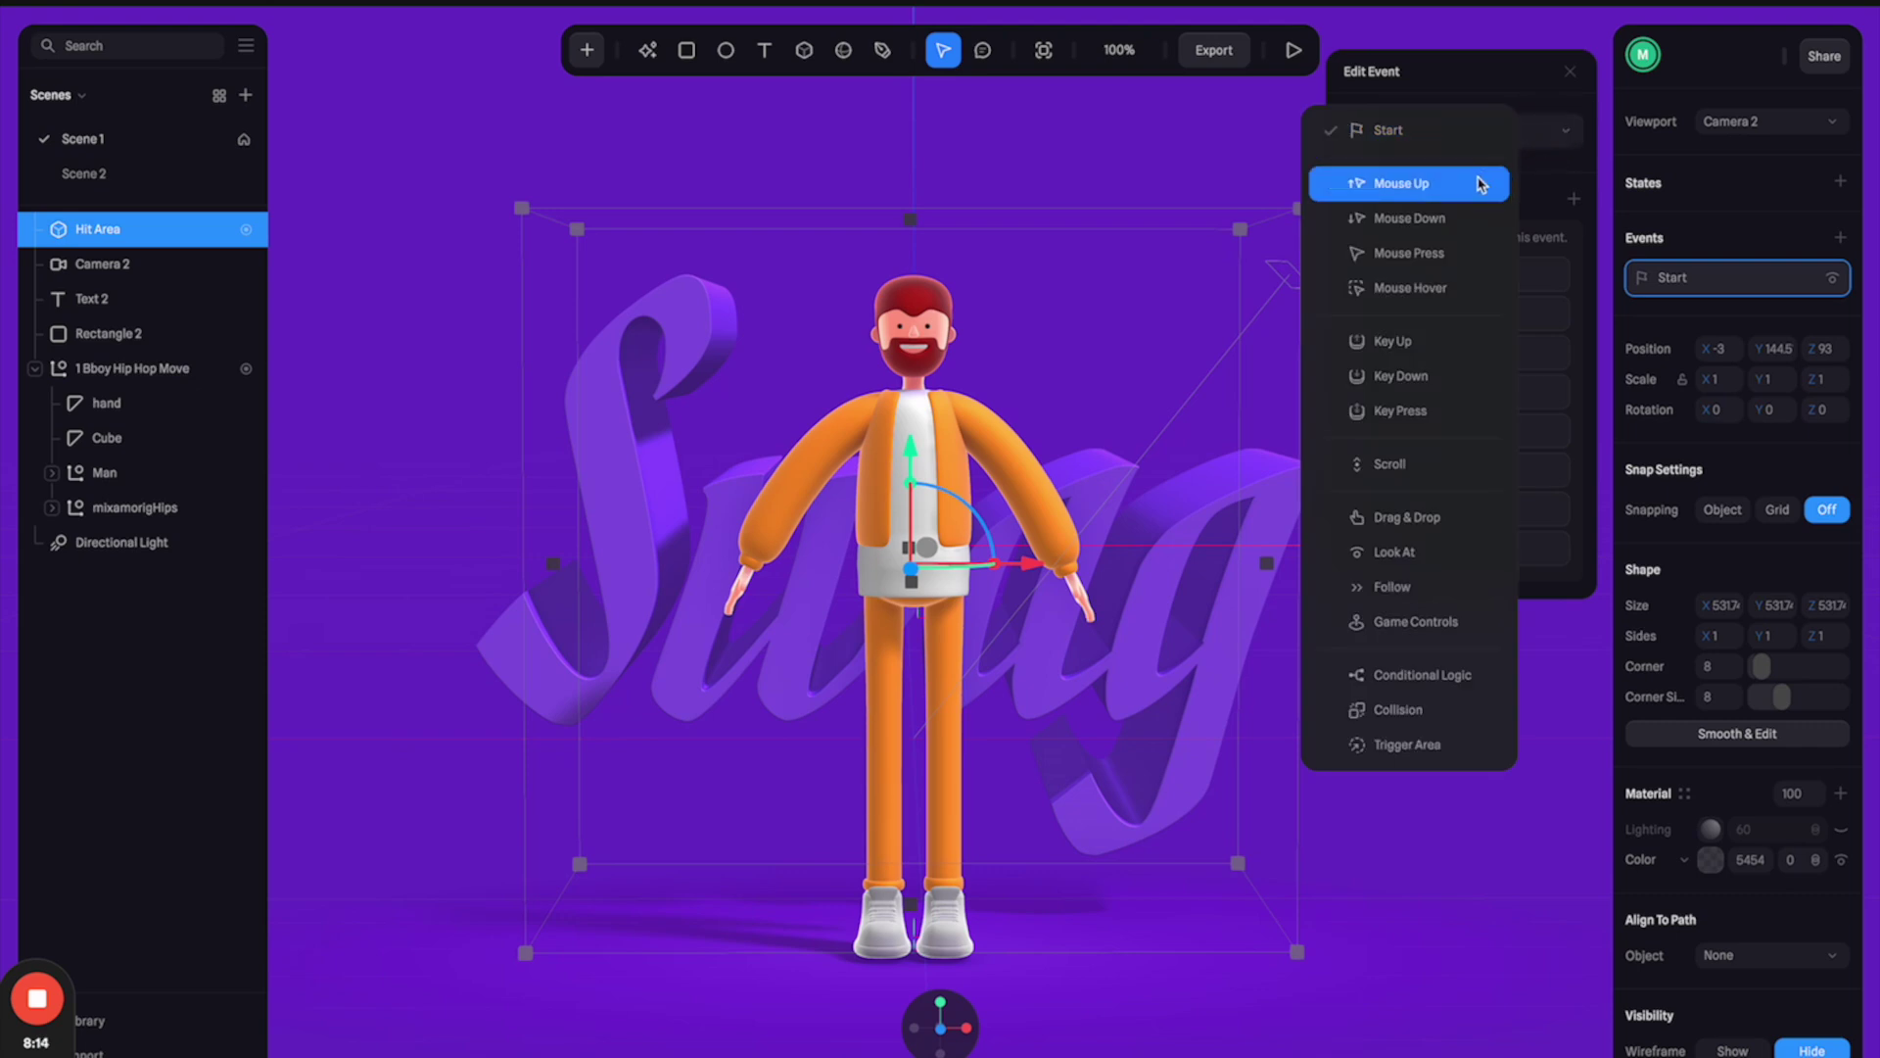
left_click(1448, 219)
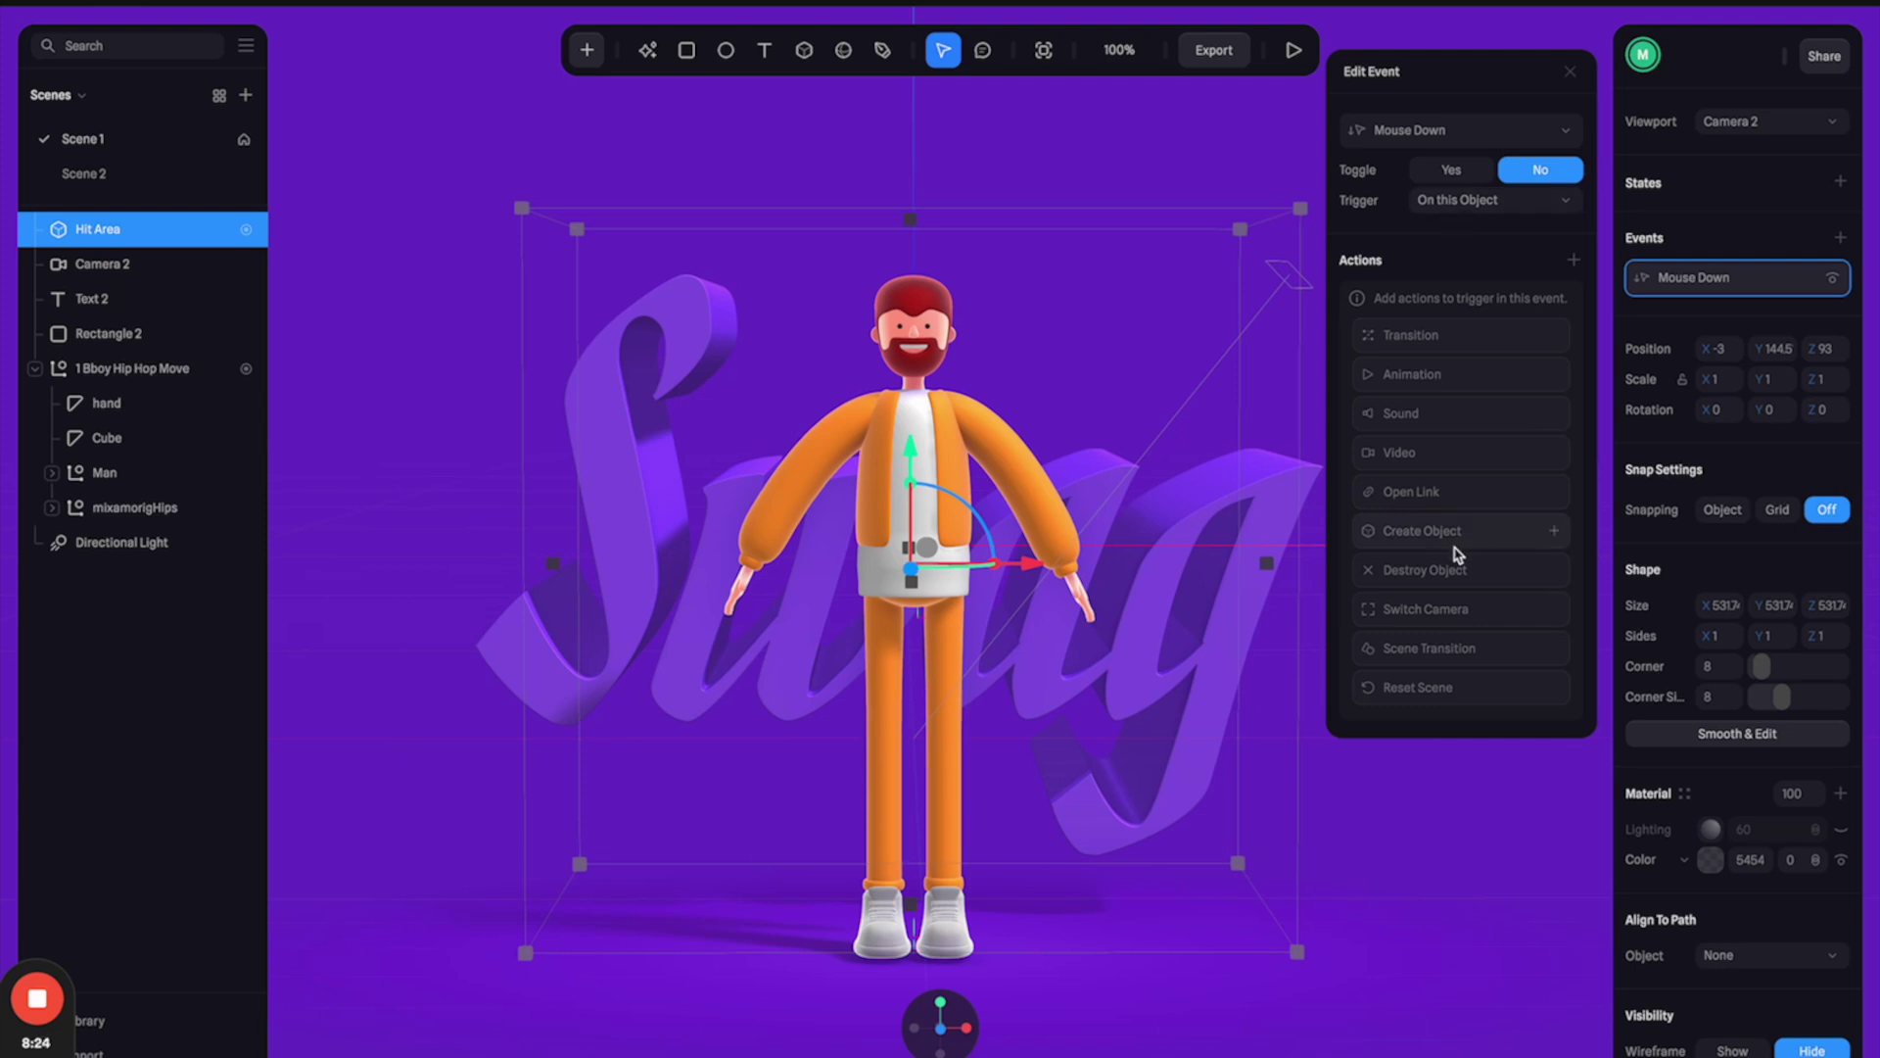
- Add a Scene Transition action that fades into Scene 2 over 0.10 duration
left_click(1448, 651)
left_click(1461, 304)
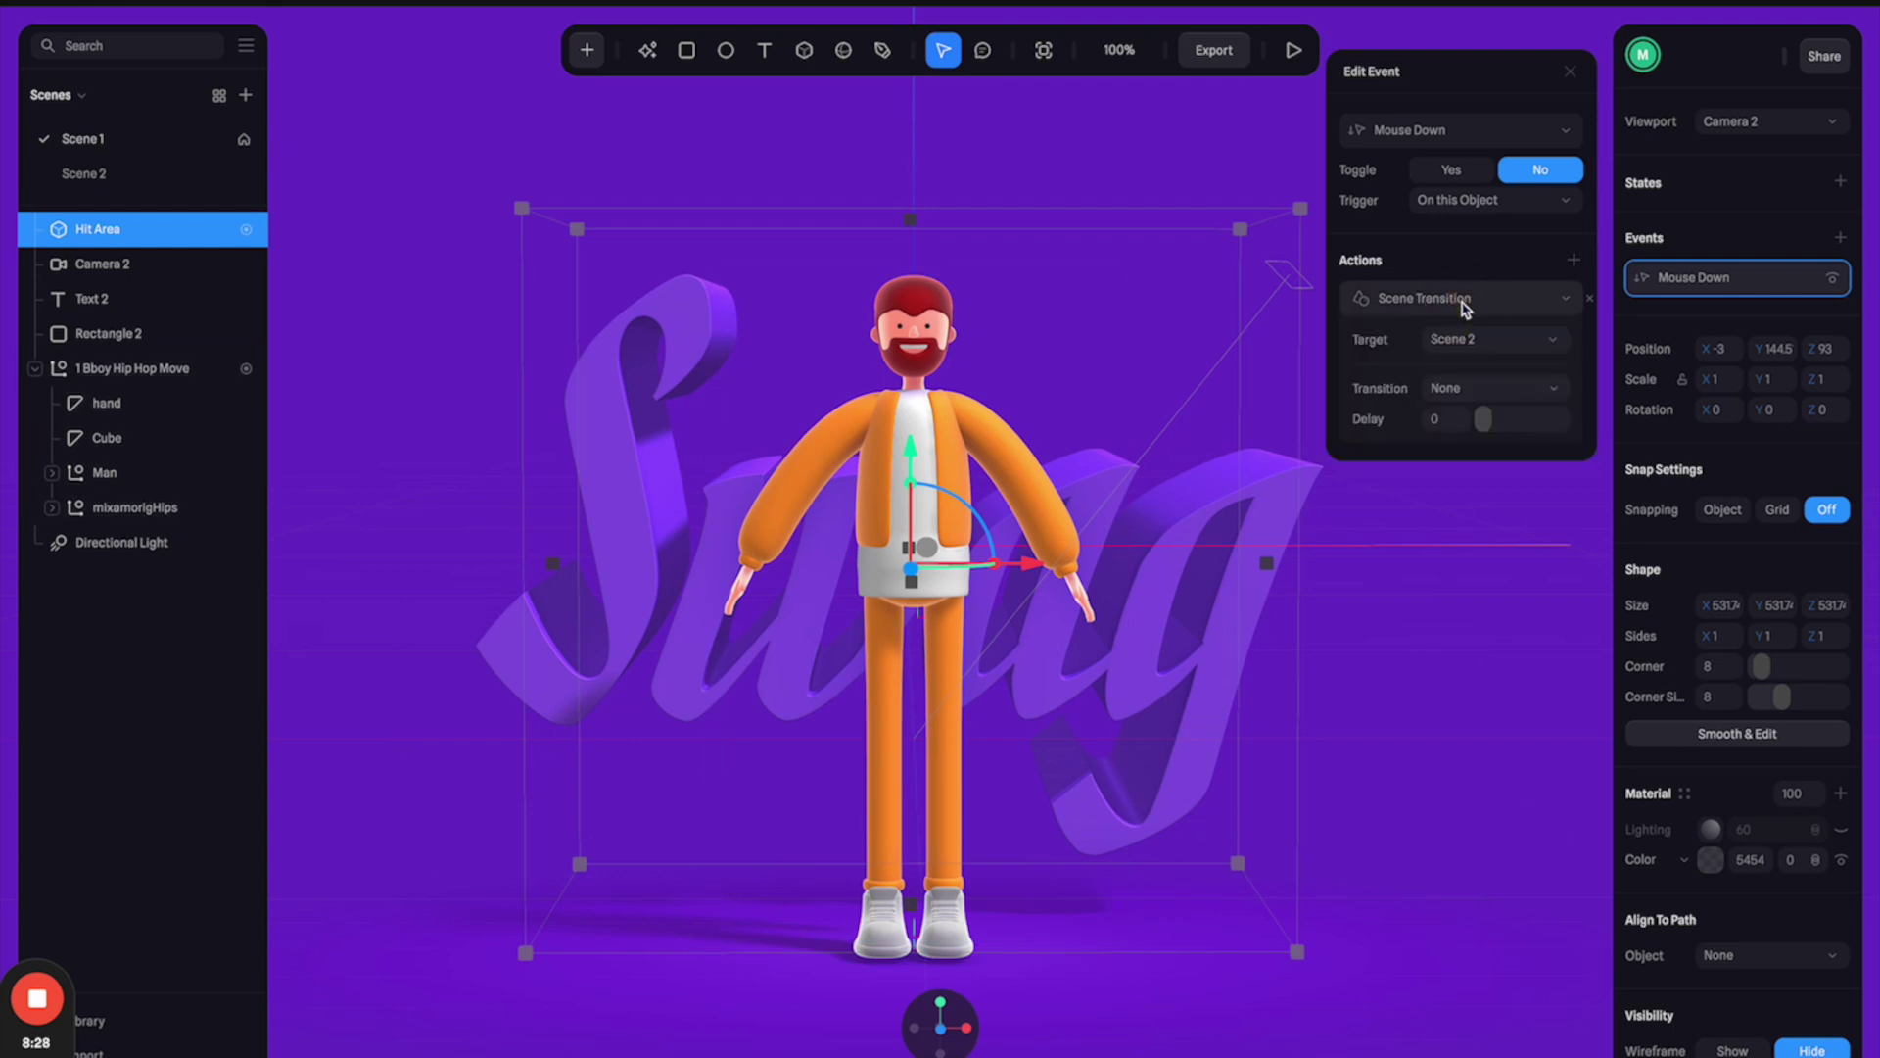
left_click(1492, 344)
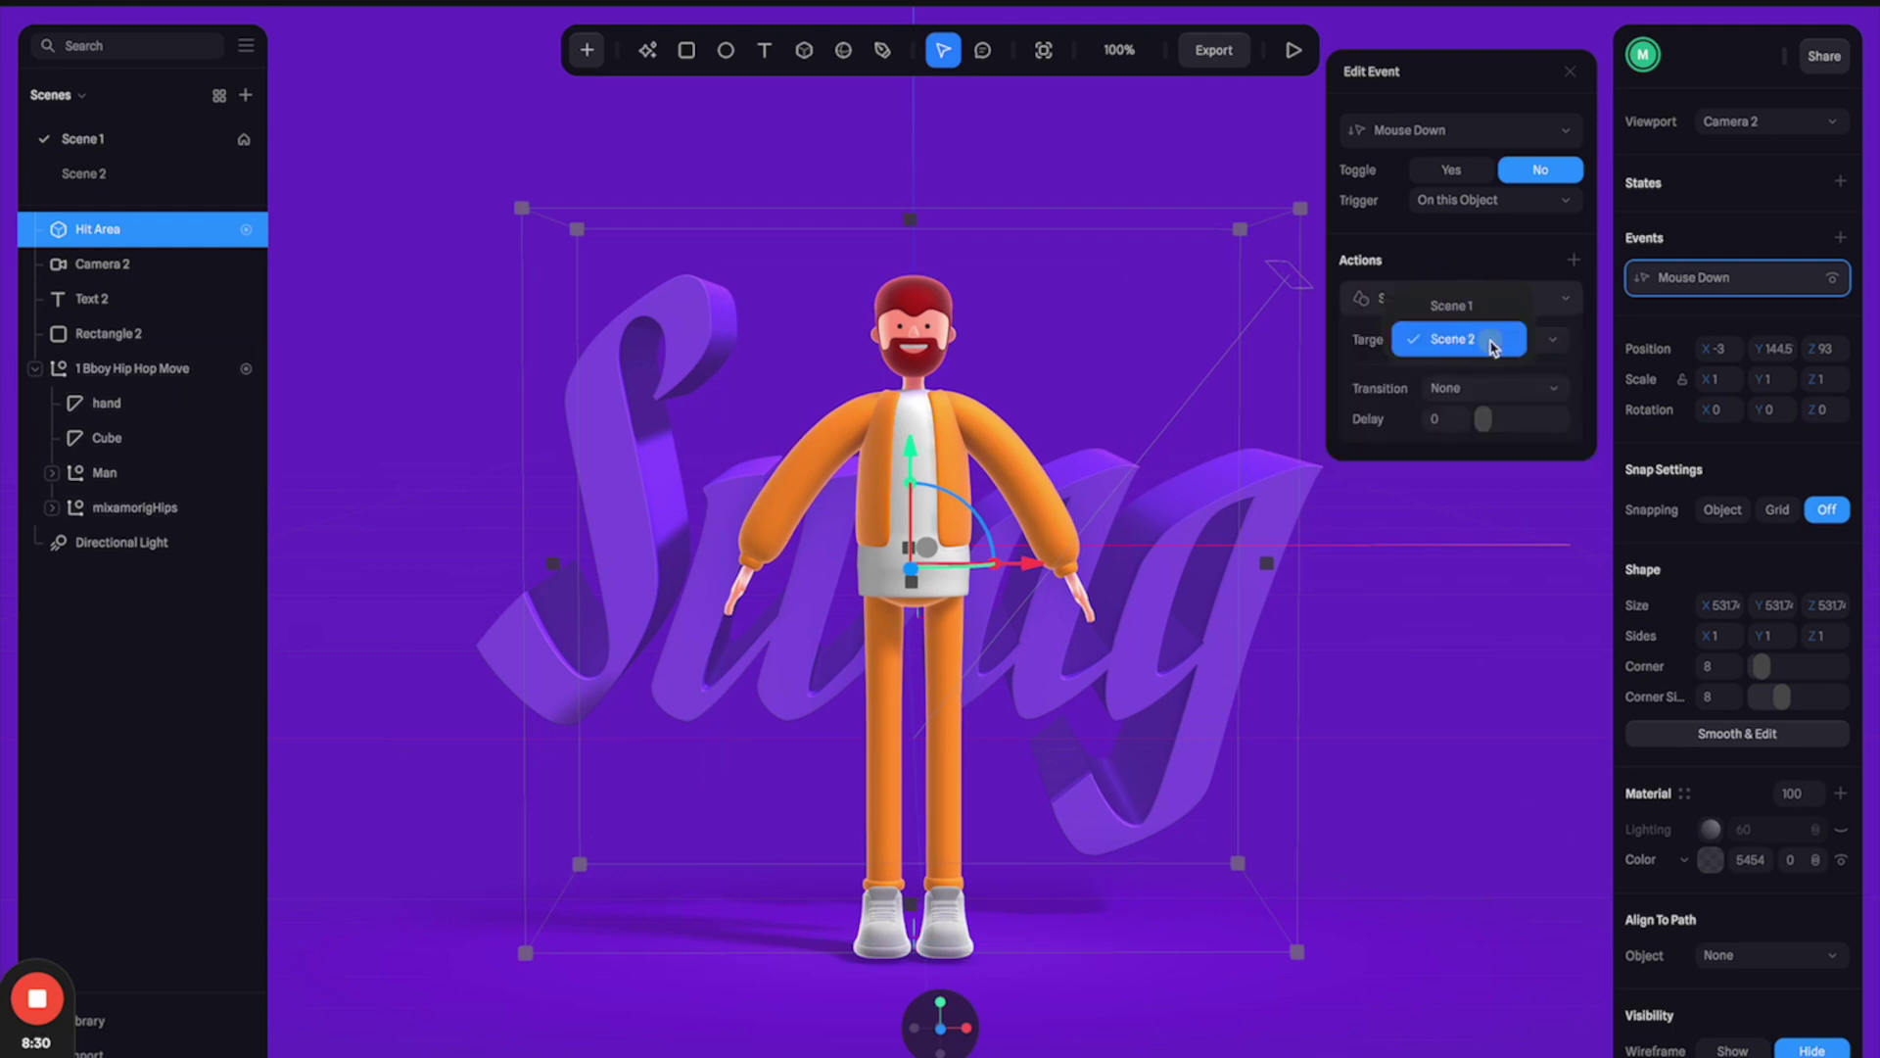
left_click(1477, 348)
left_click(1479, 388)
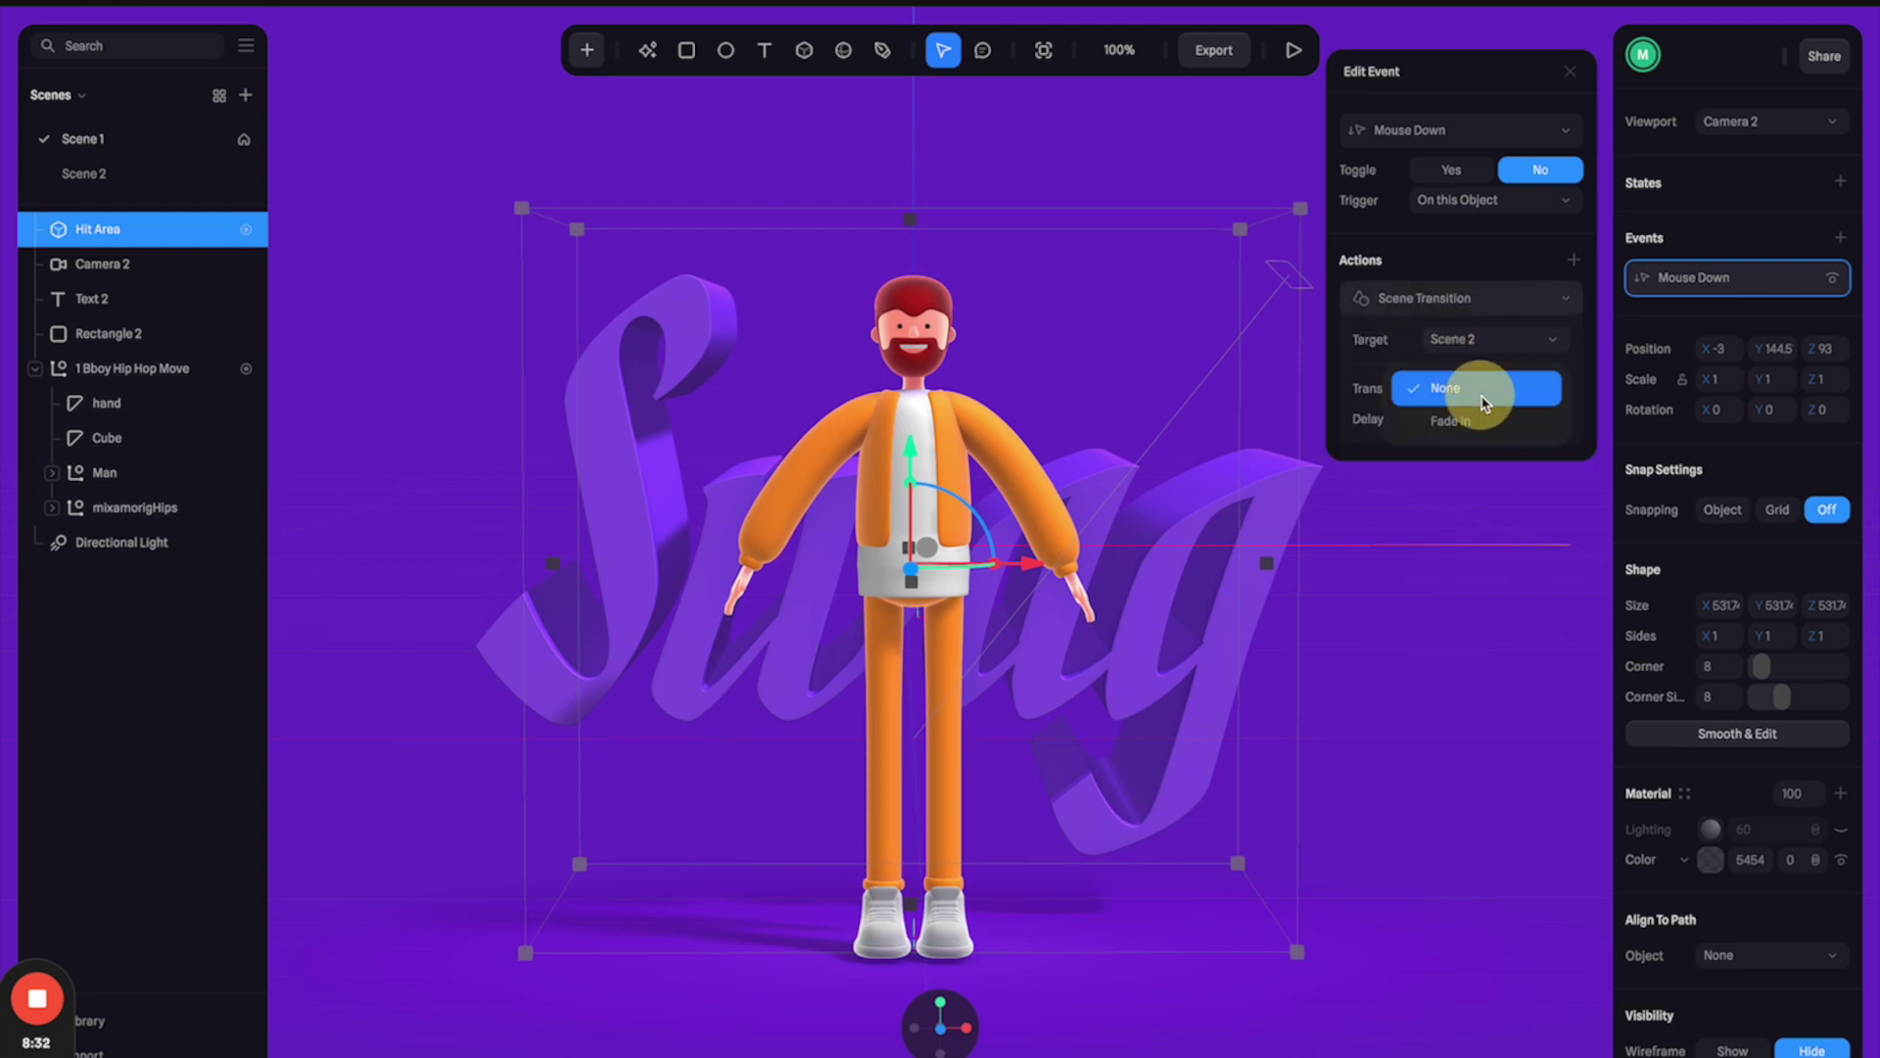
left_click(1479, 421)
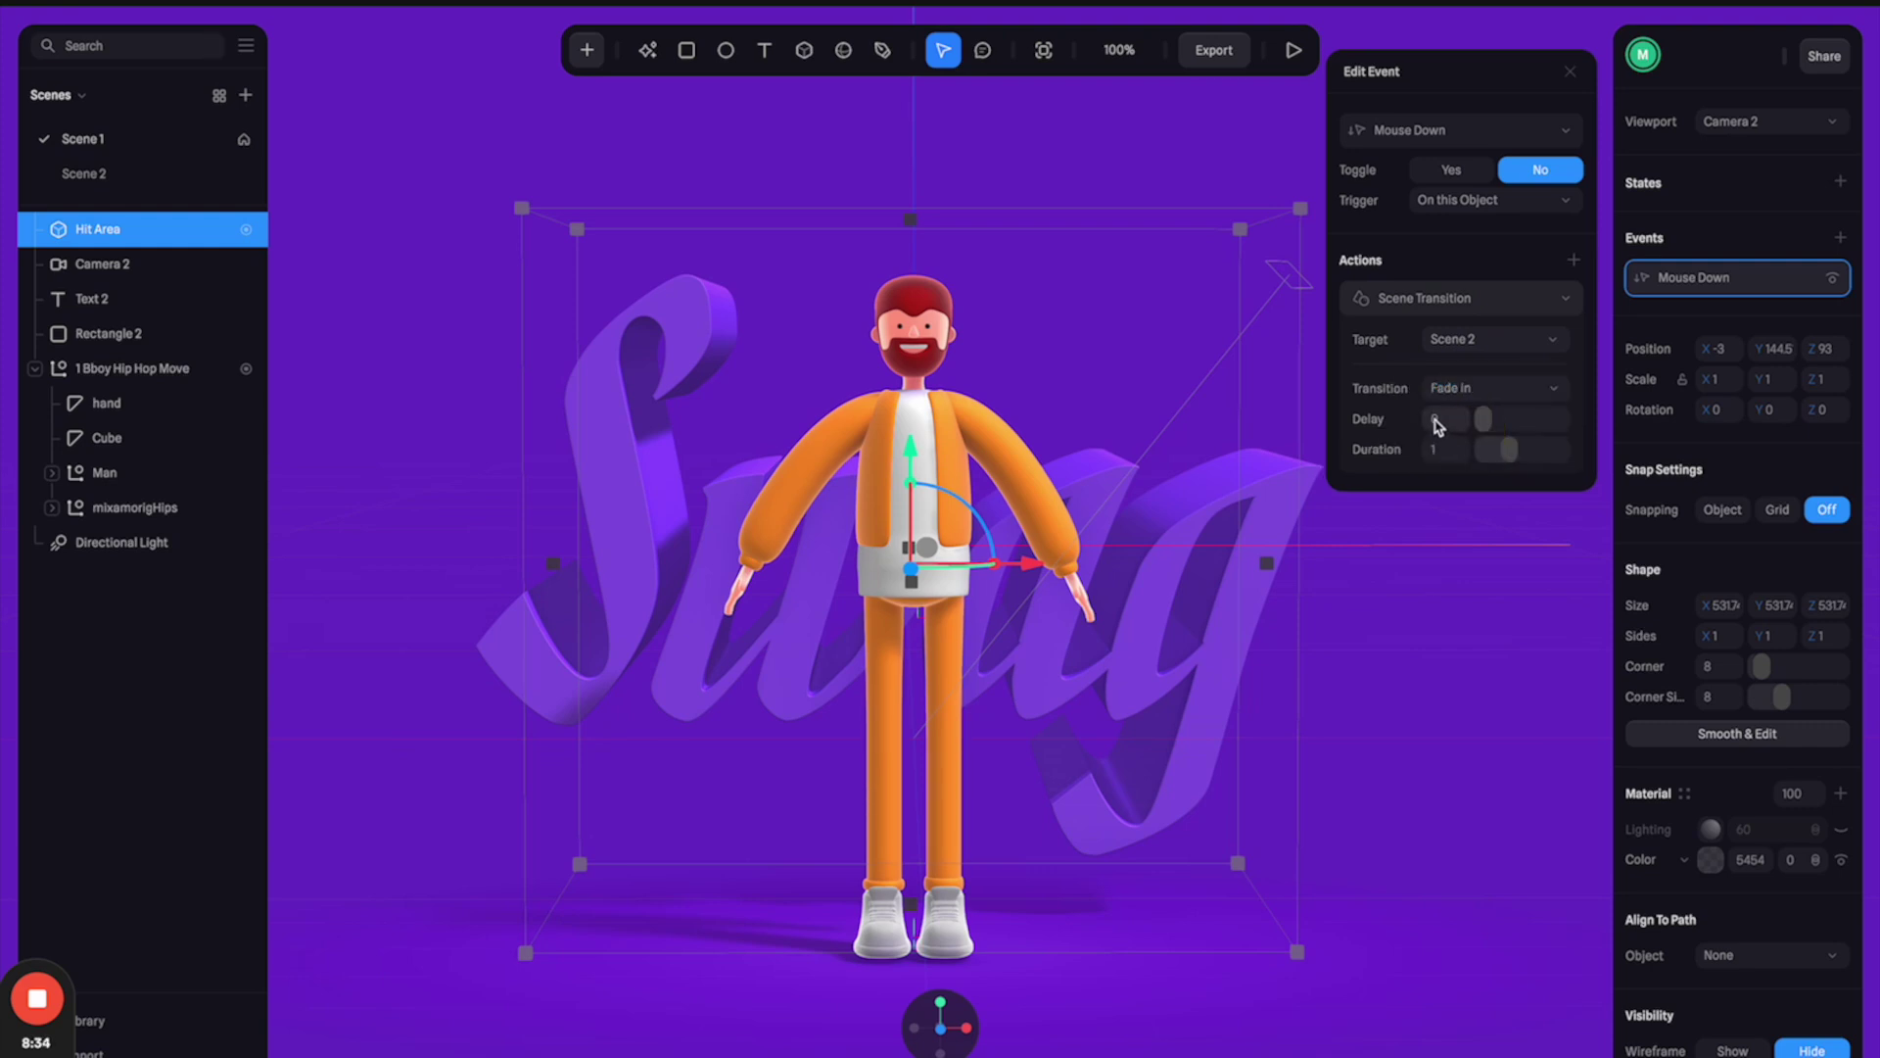
left_click(1448, 453)
key("Return")
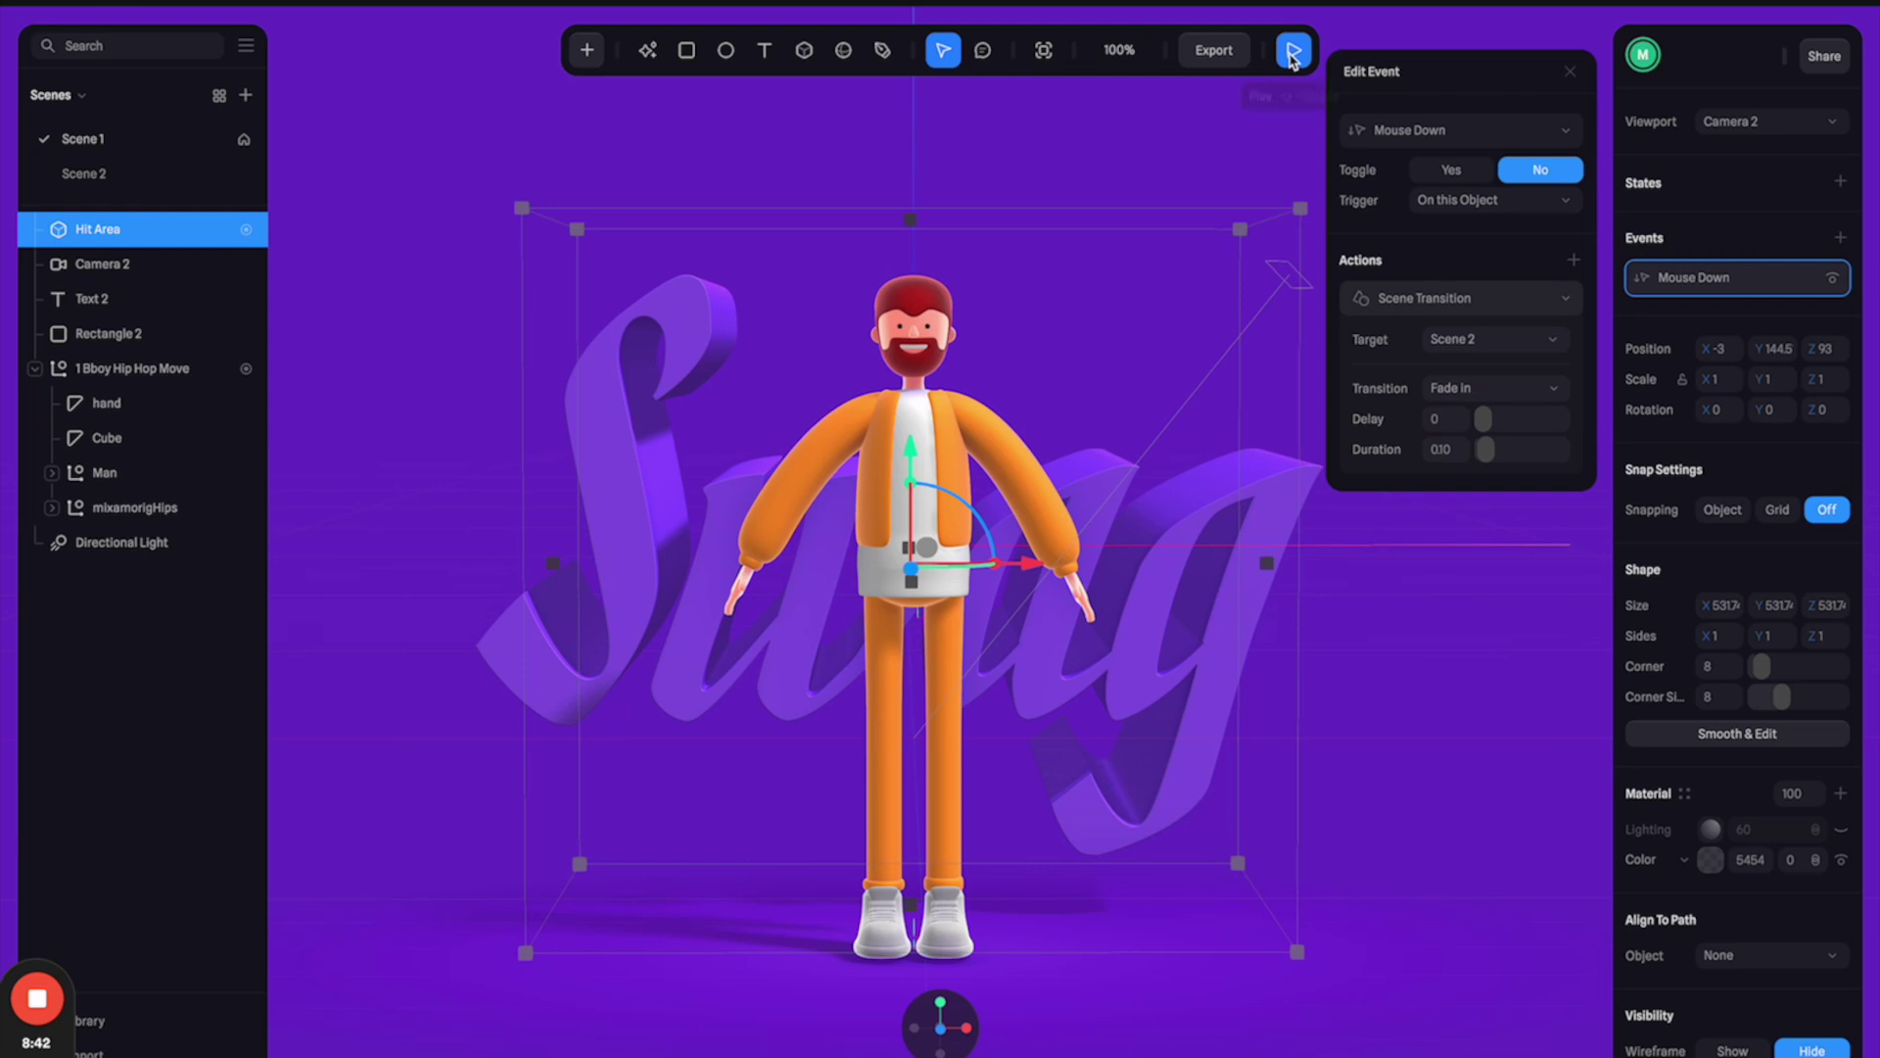
- Preview the click-to-Chill transition, then return to the editor on Scene 2
left_click(1291, 53)
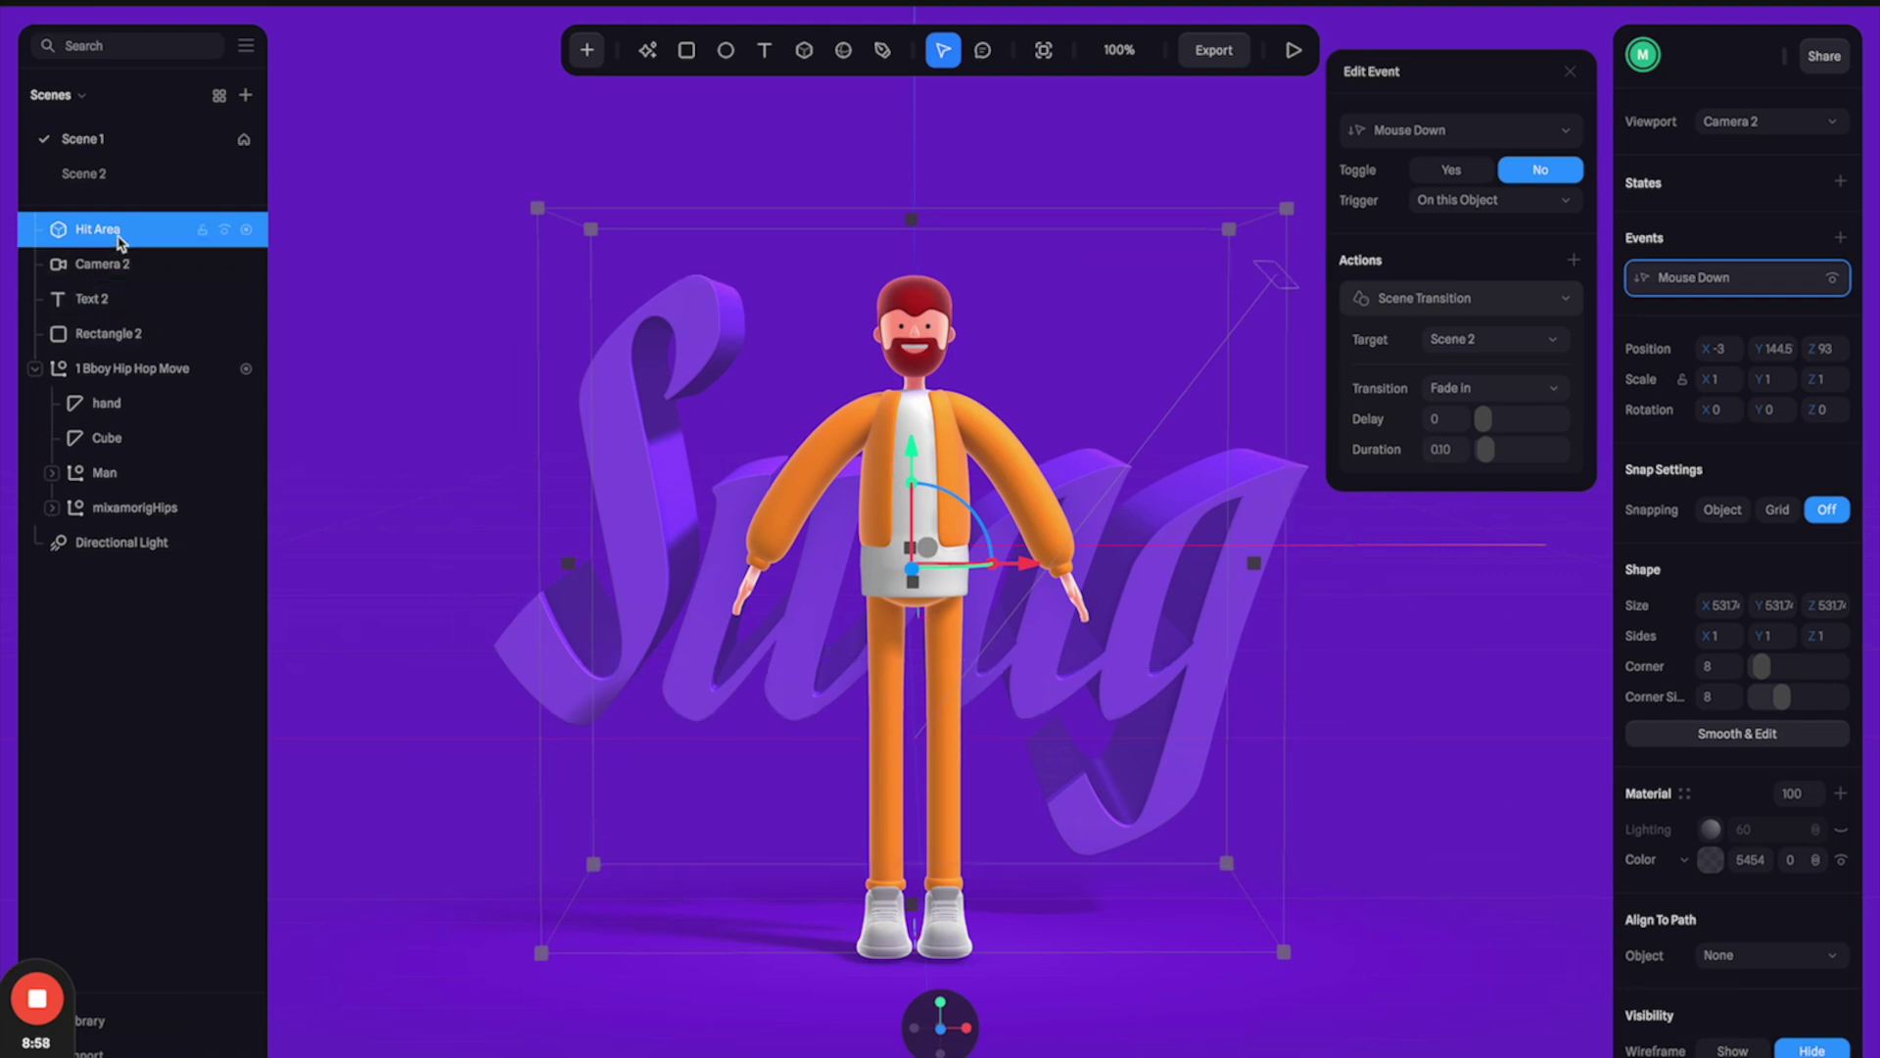
left_click(123, 235)
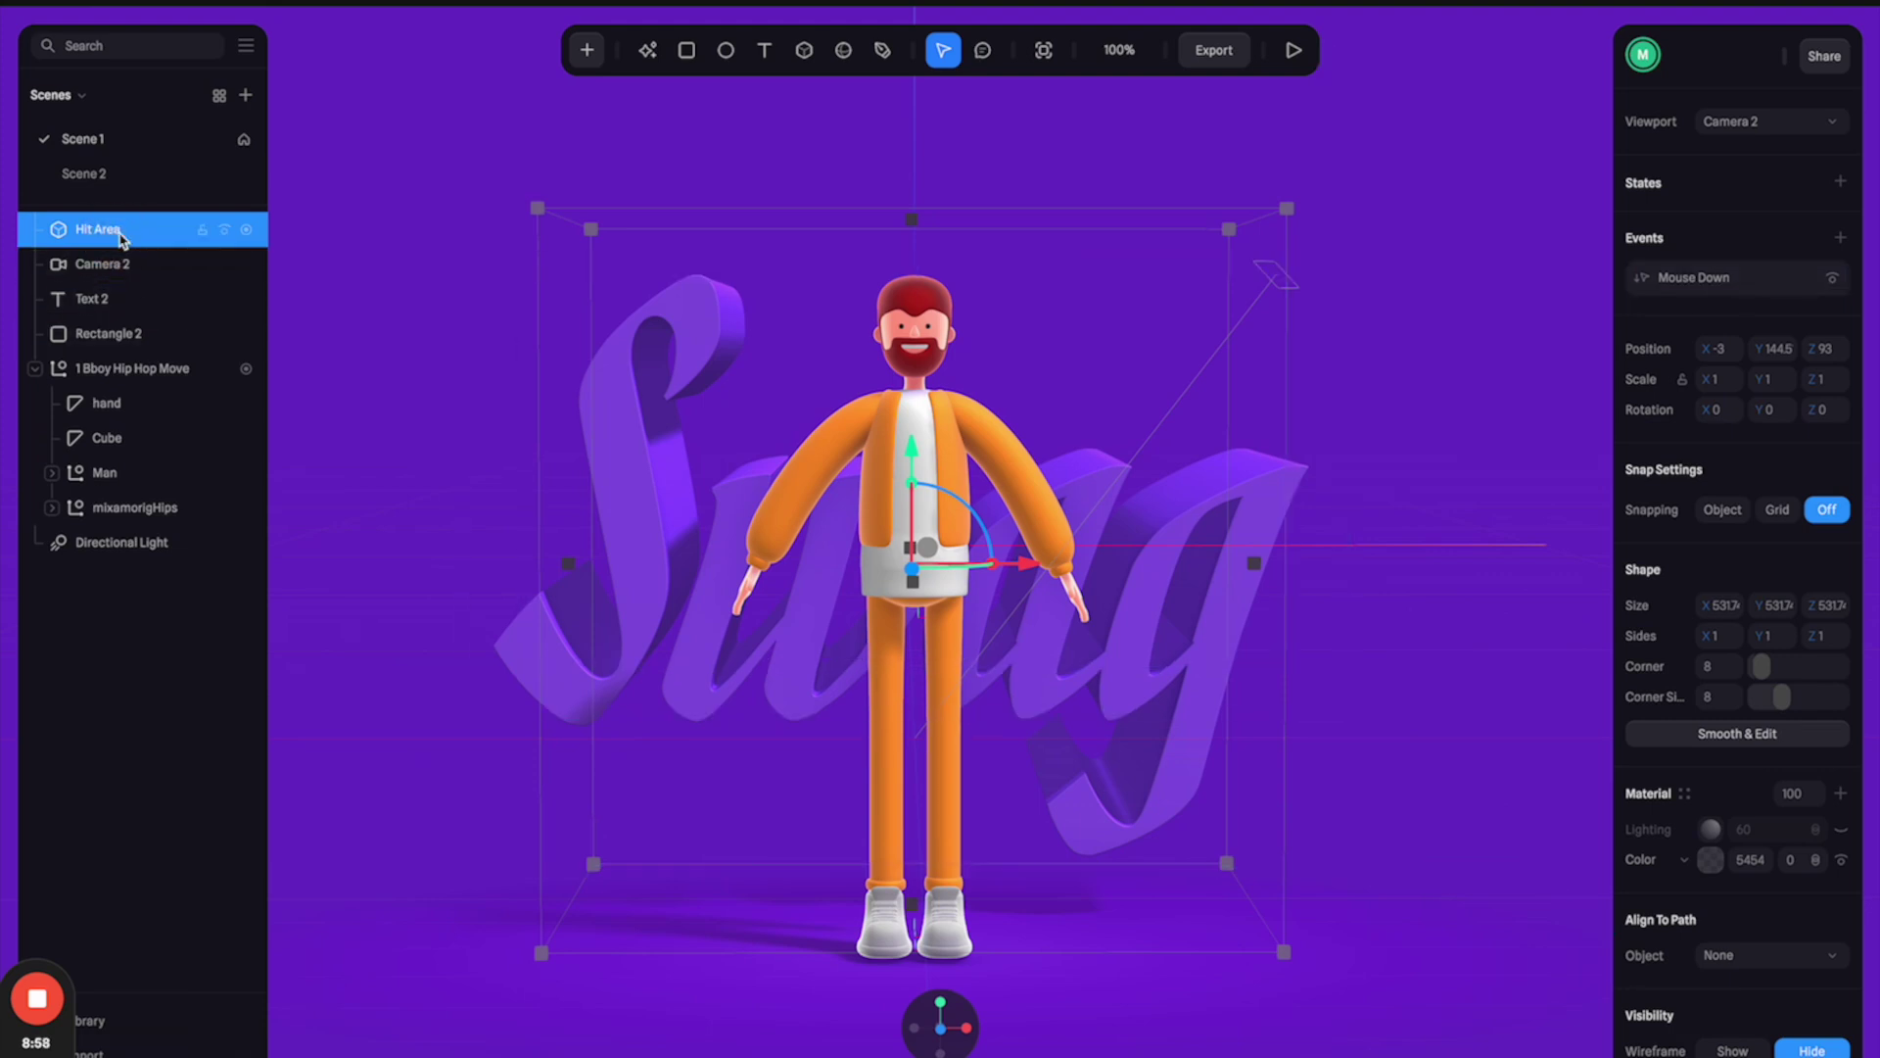
left_click(88, 174)
- Open the target scene list of Hit Area 2's Mouse Down transition
left_click(107, 229)
left_click(1787, 282)
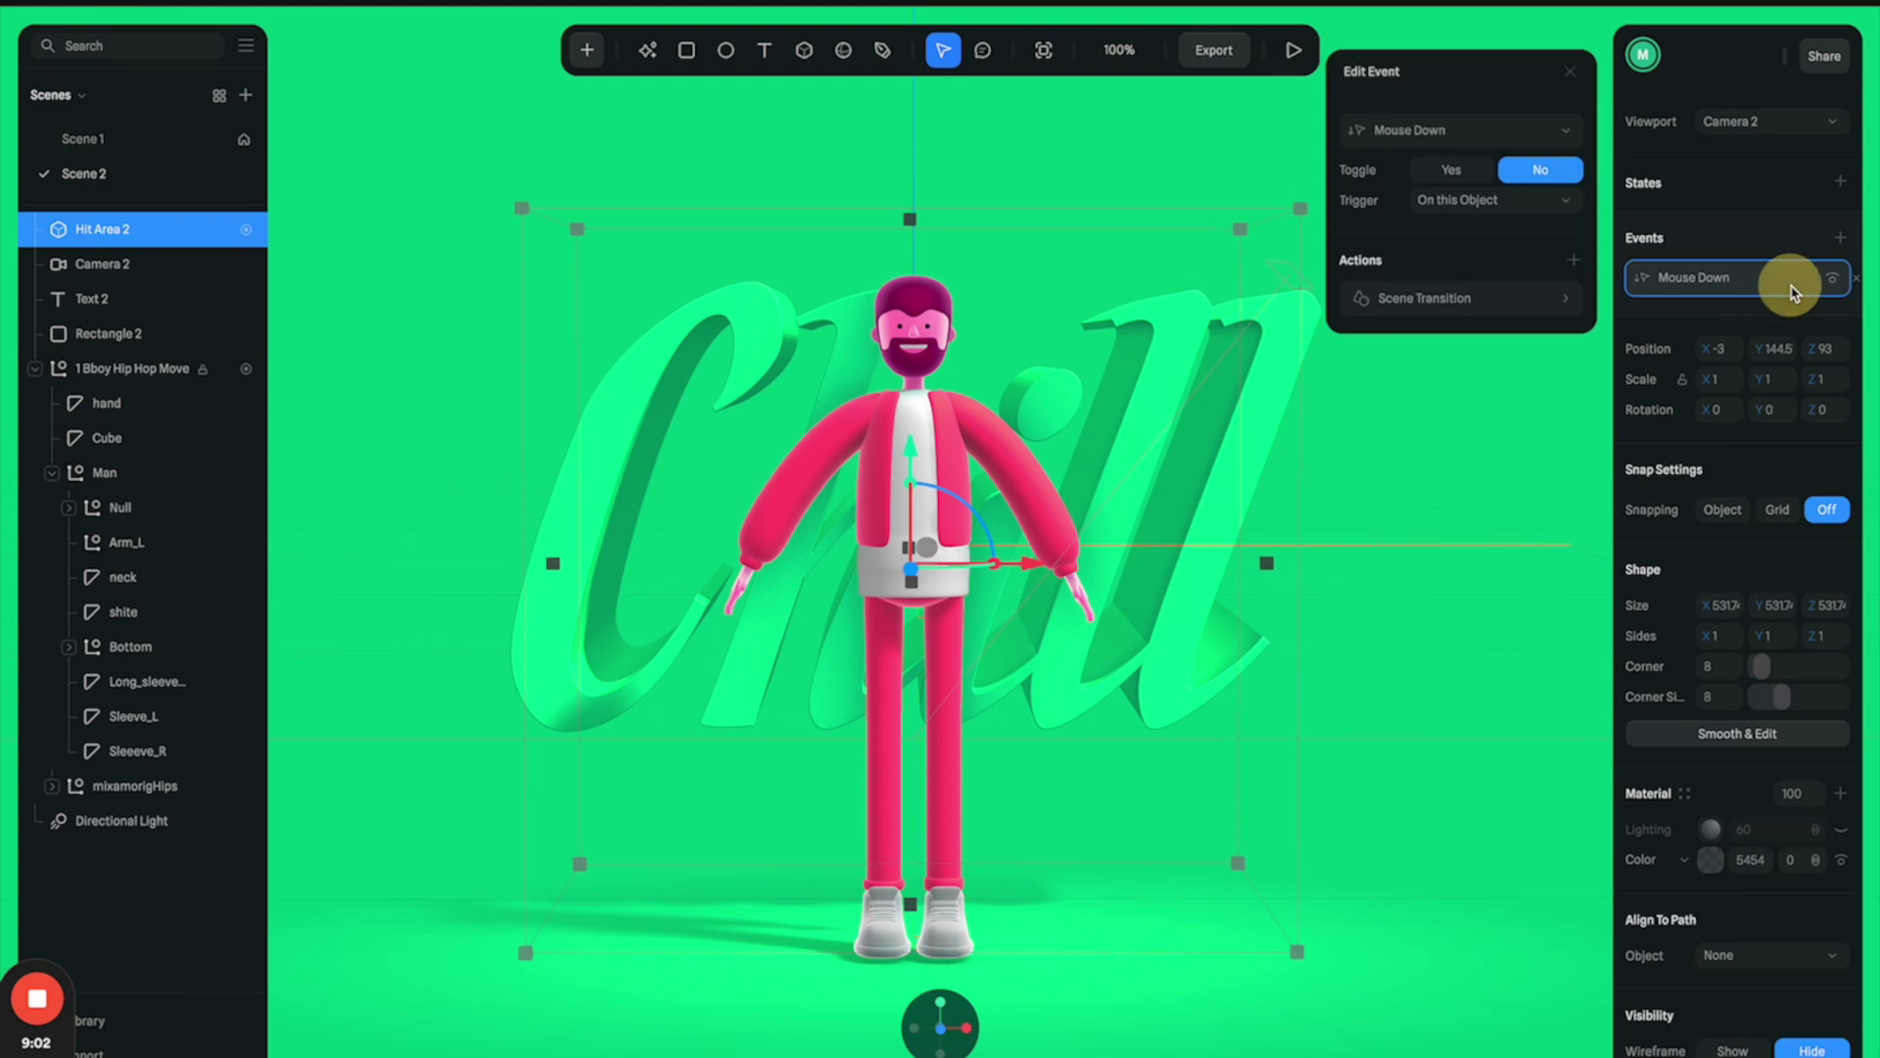
left_click(1441, 297)
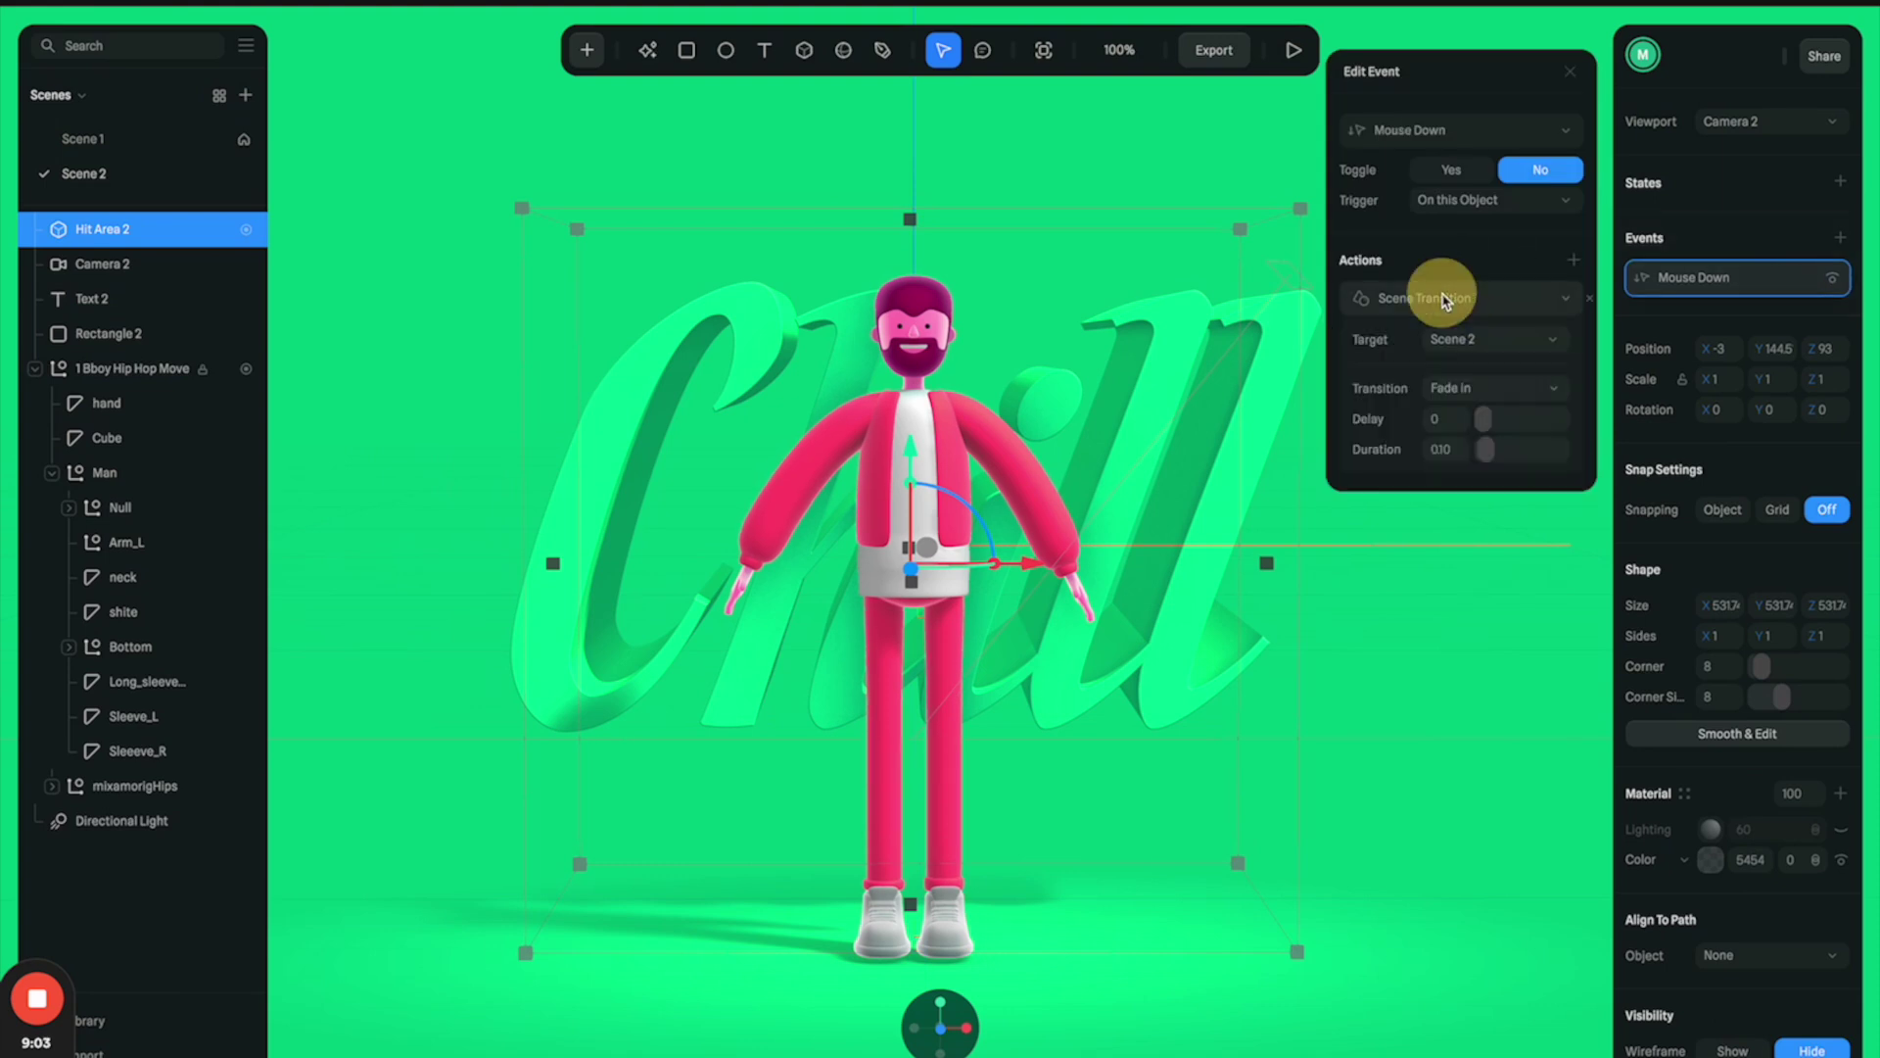
left_click(1497, 338)
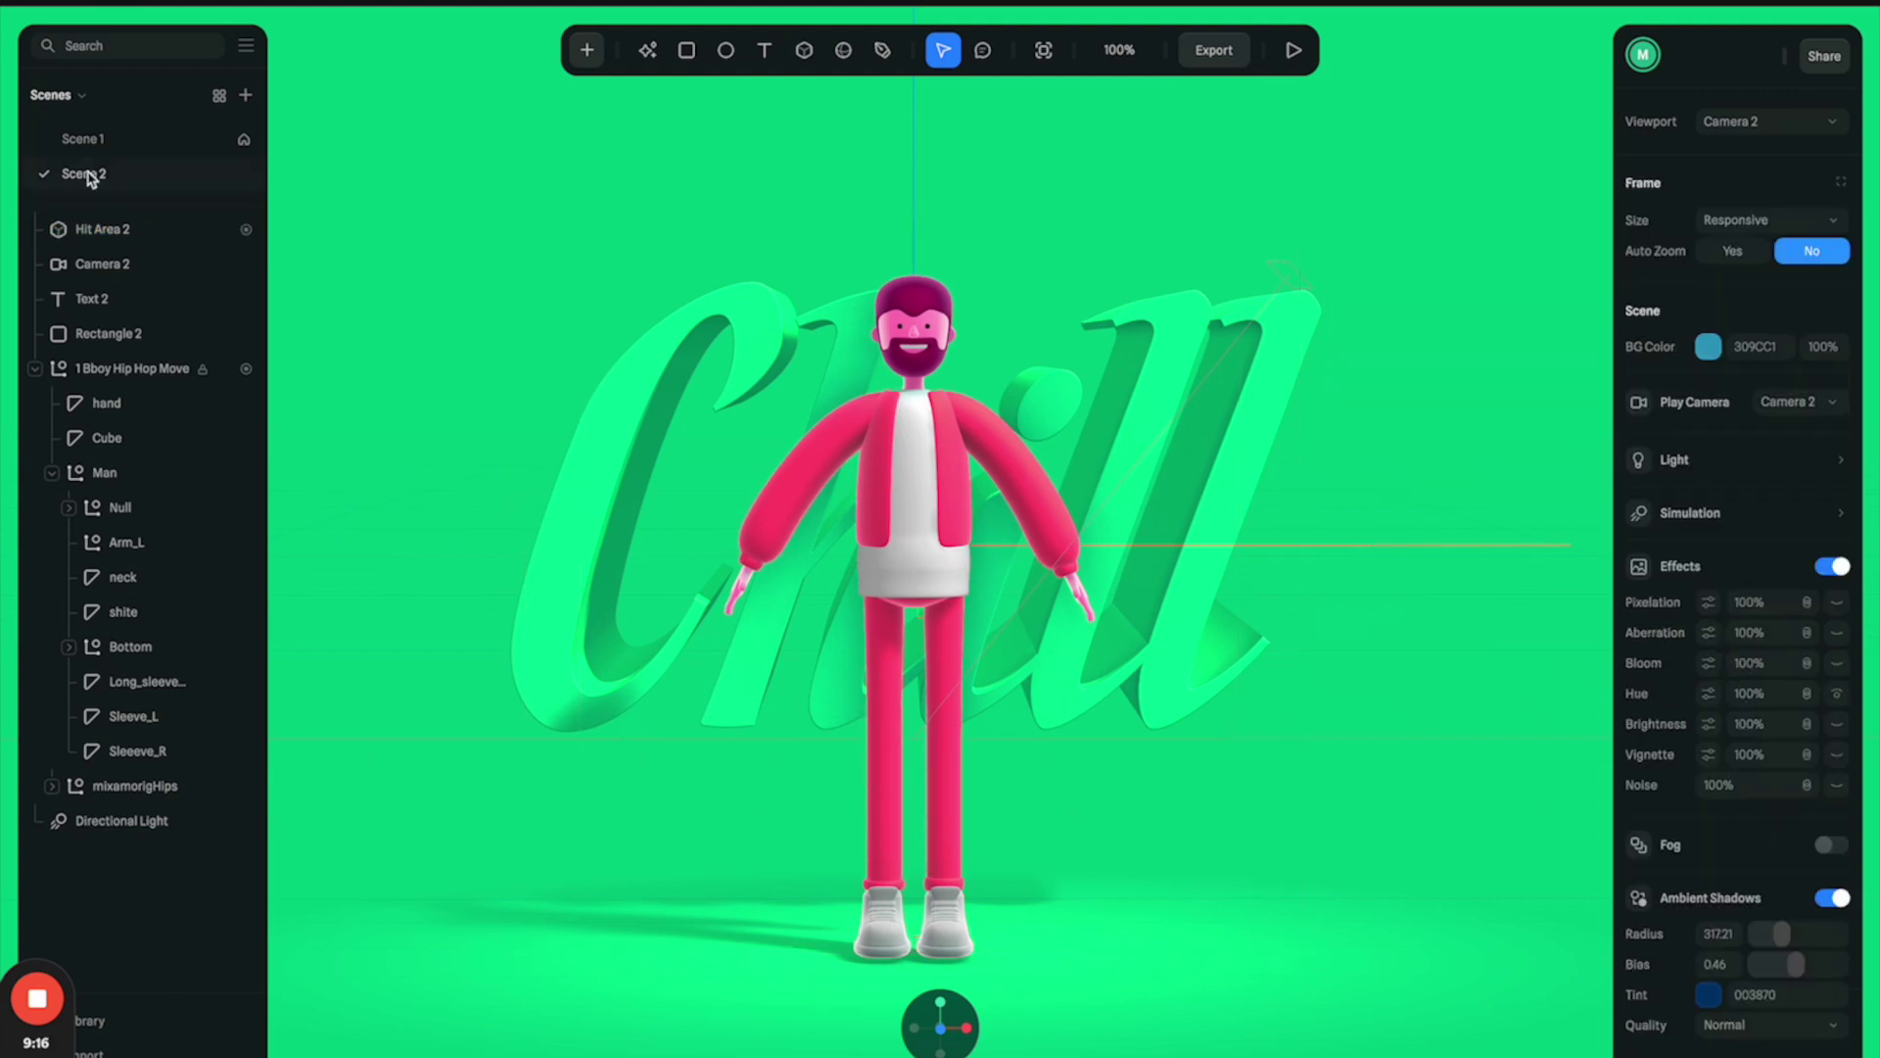
- Duplicate Scene 2 as Scene 3 with a pink background, viewed through Camera 3
right_click(91, 177)
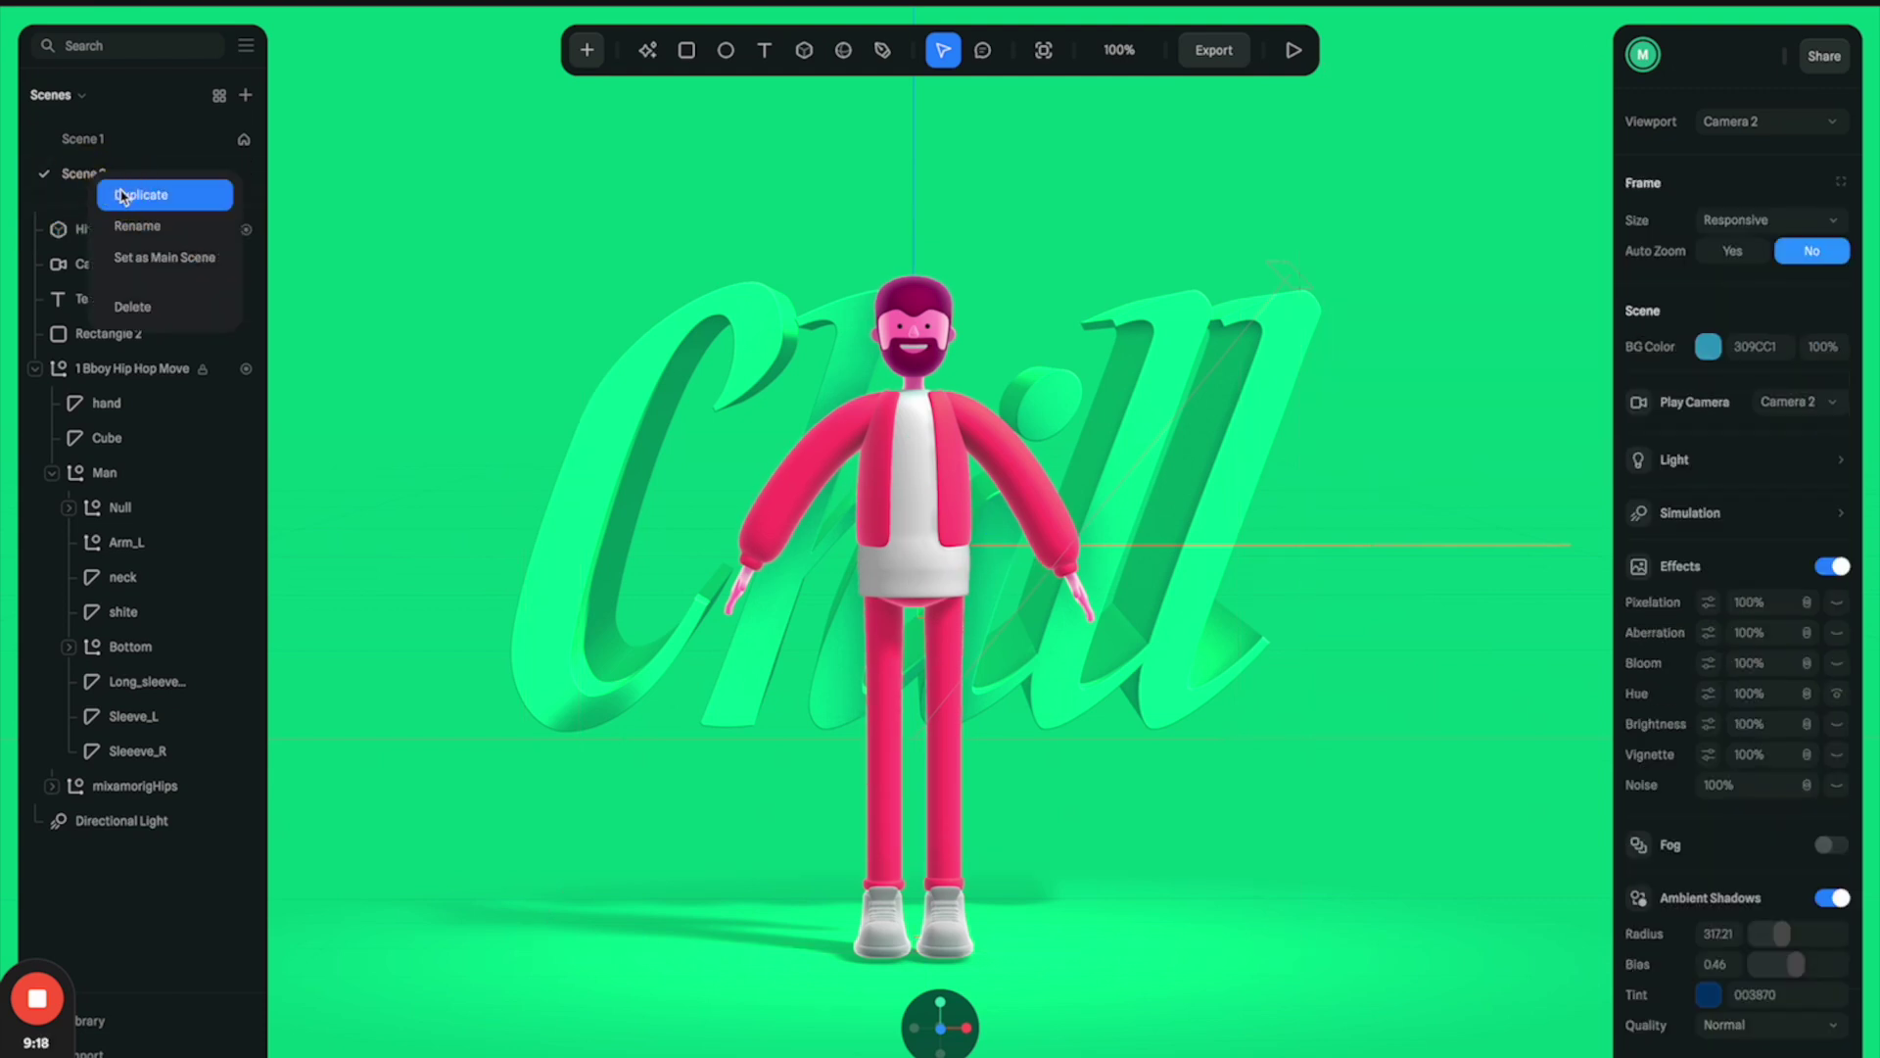
left_click(119, 196)
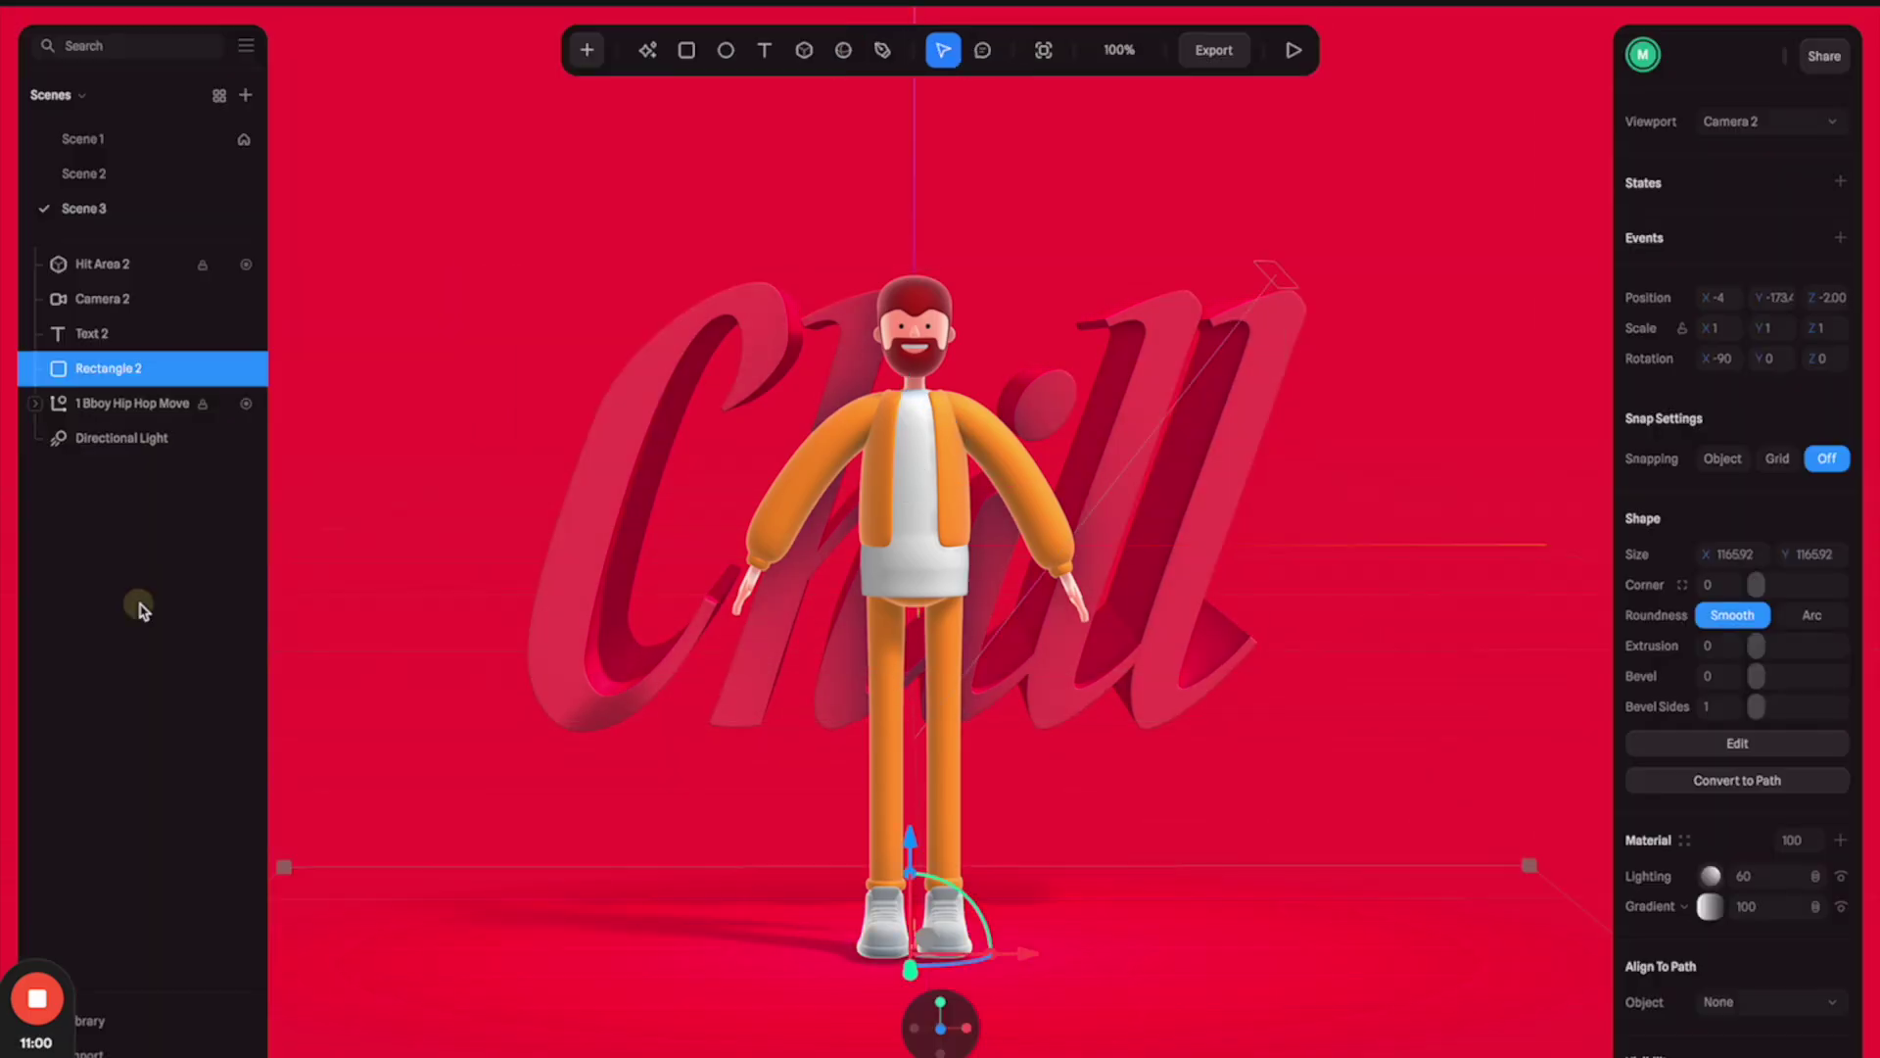
left_click(139, 600)
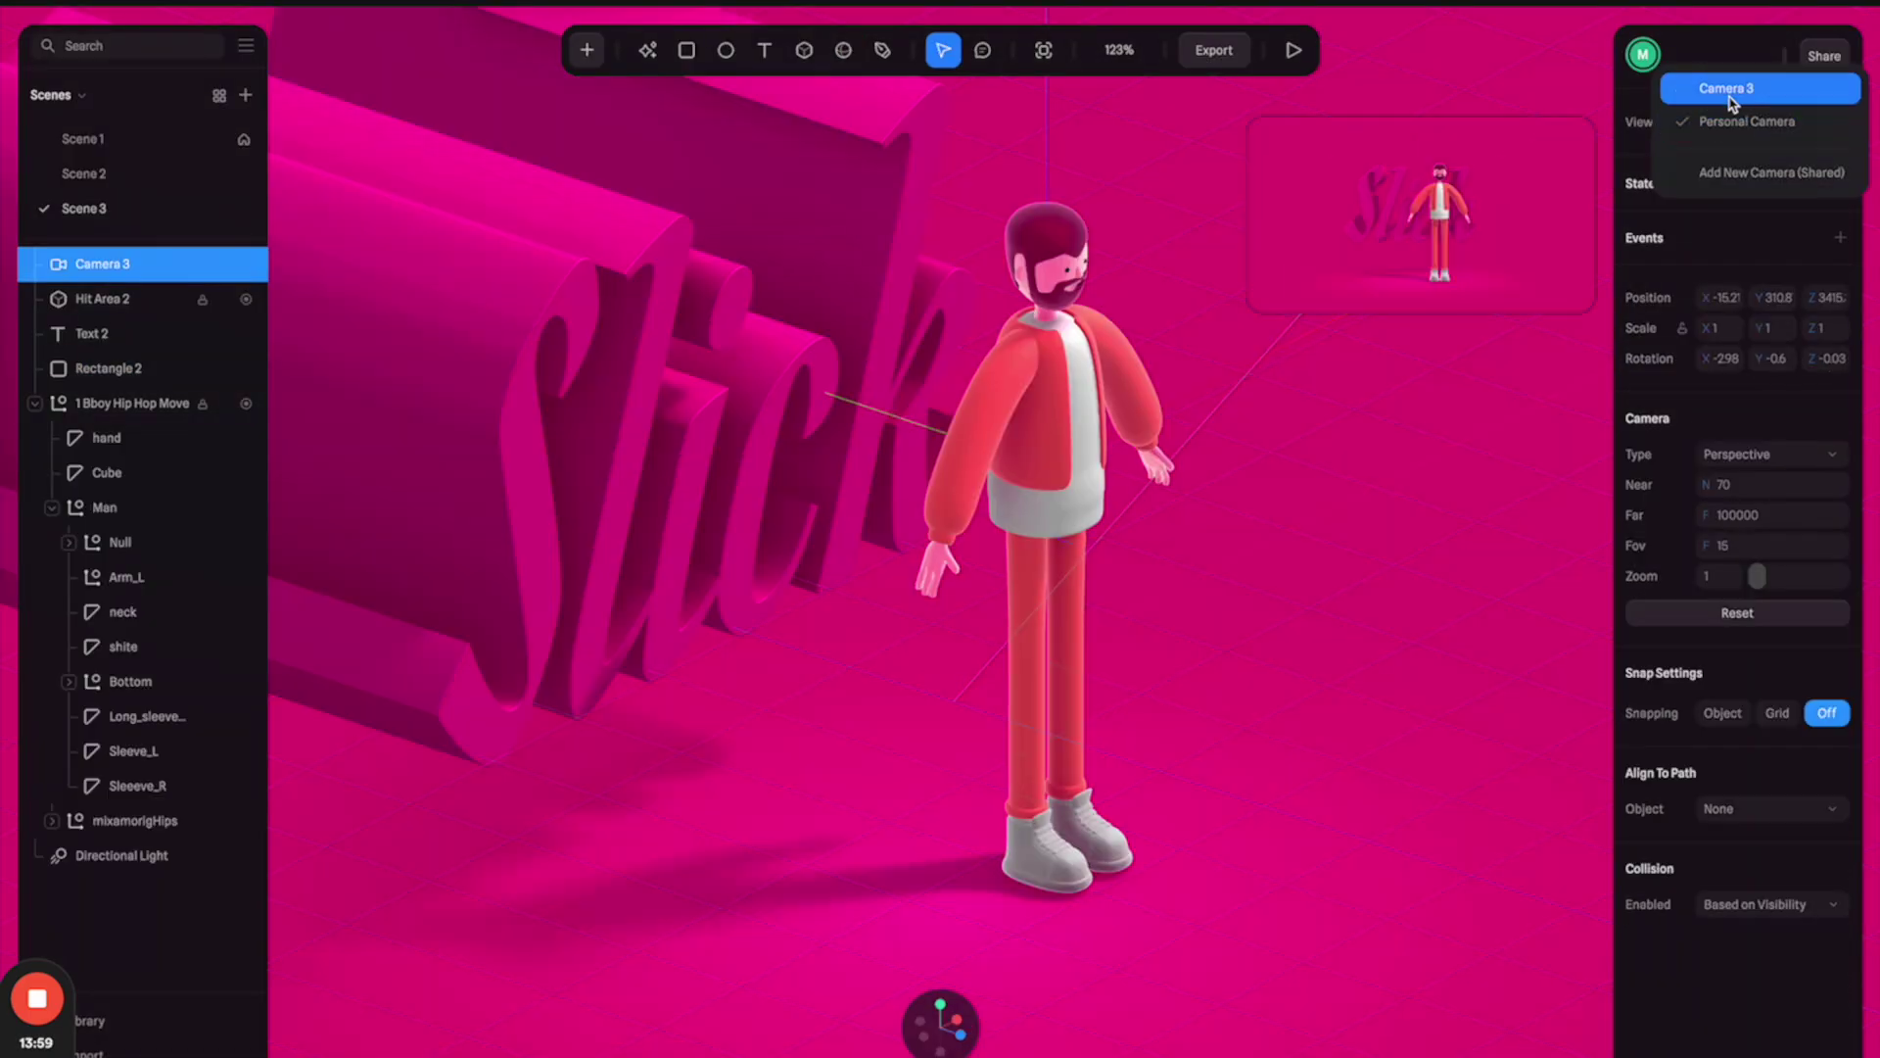
left_click(1721, 87)
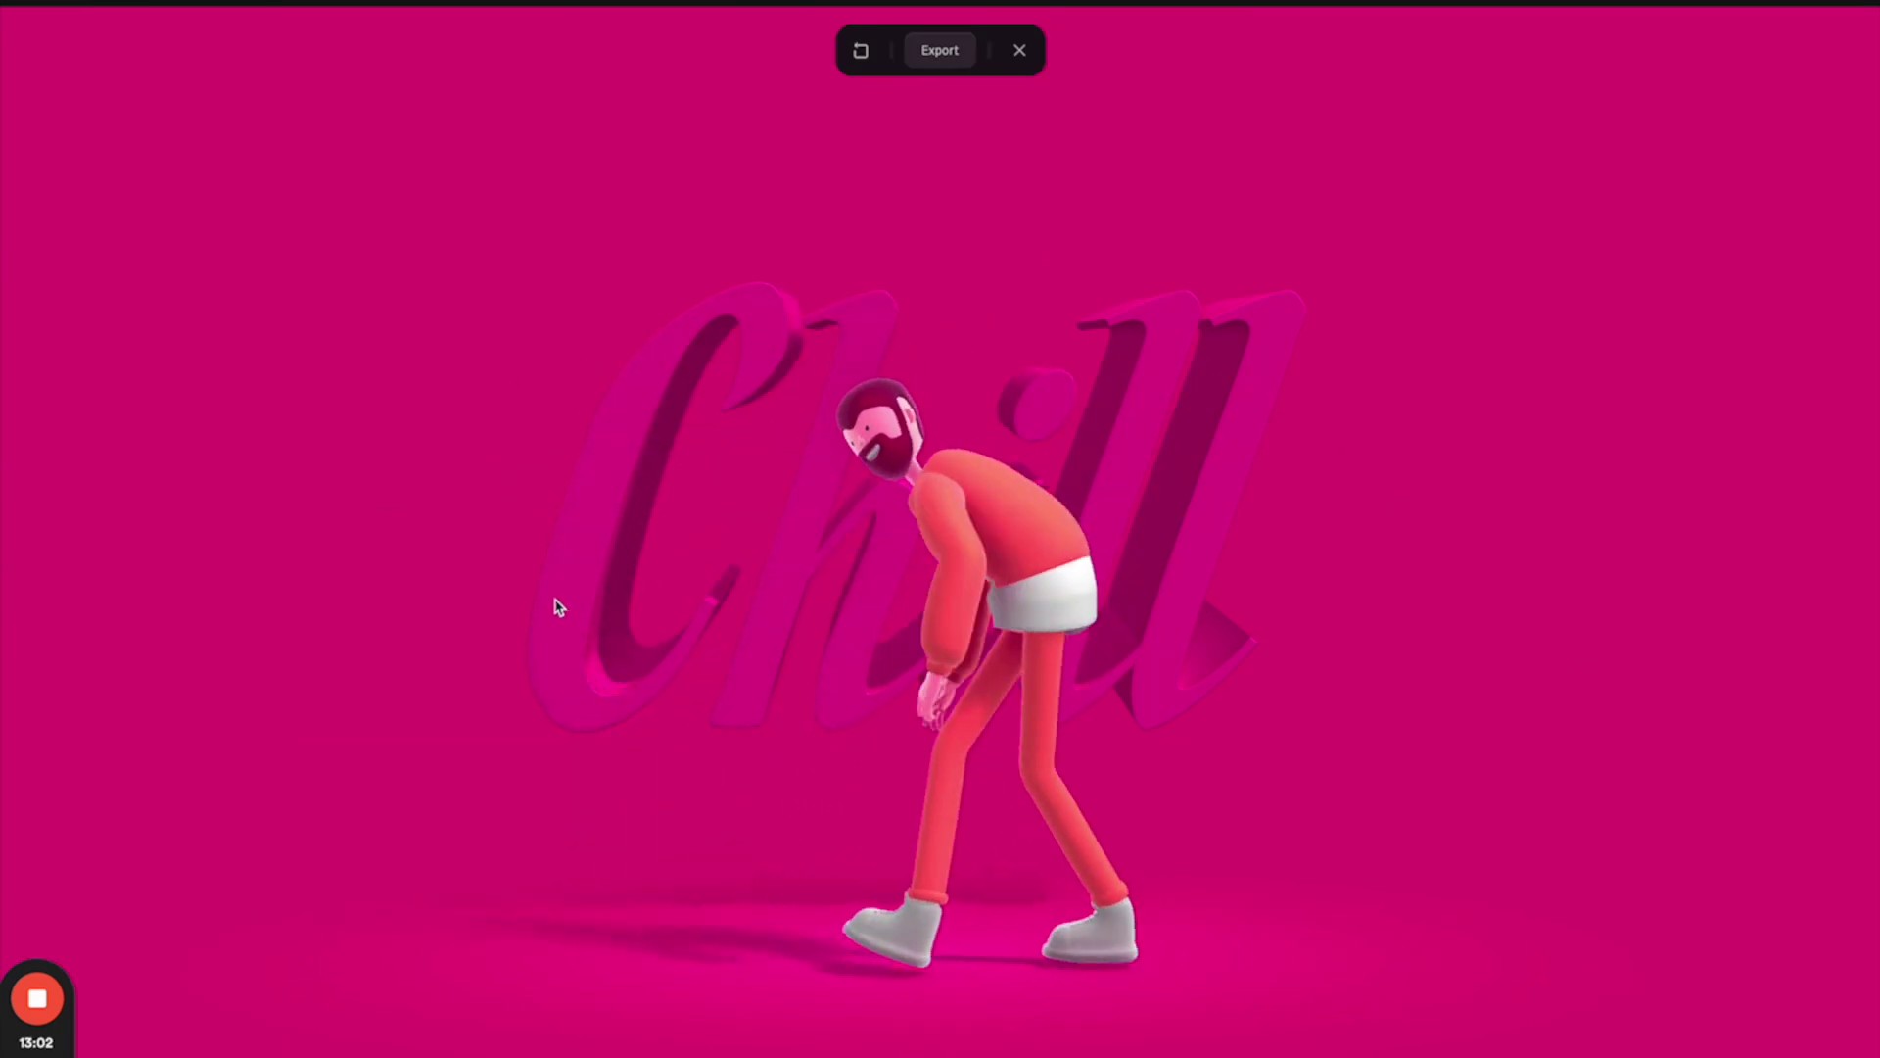
- Click the Scene 3 dancer in preview to cycle to Swag and Chill, then exit
left_click(1124, 525)
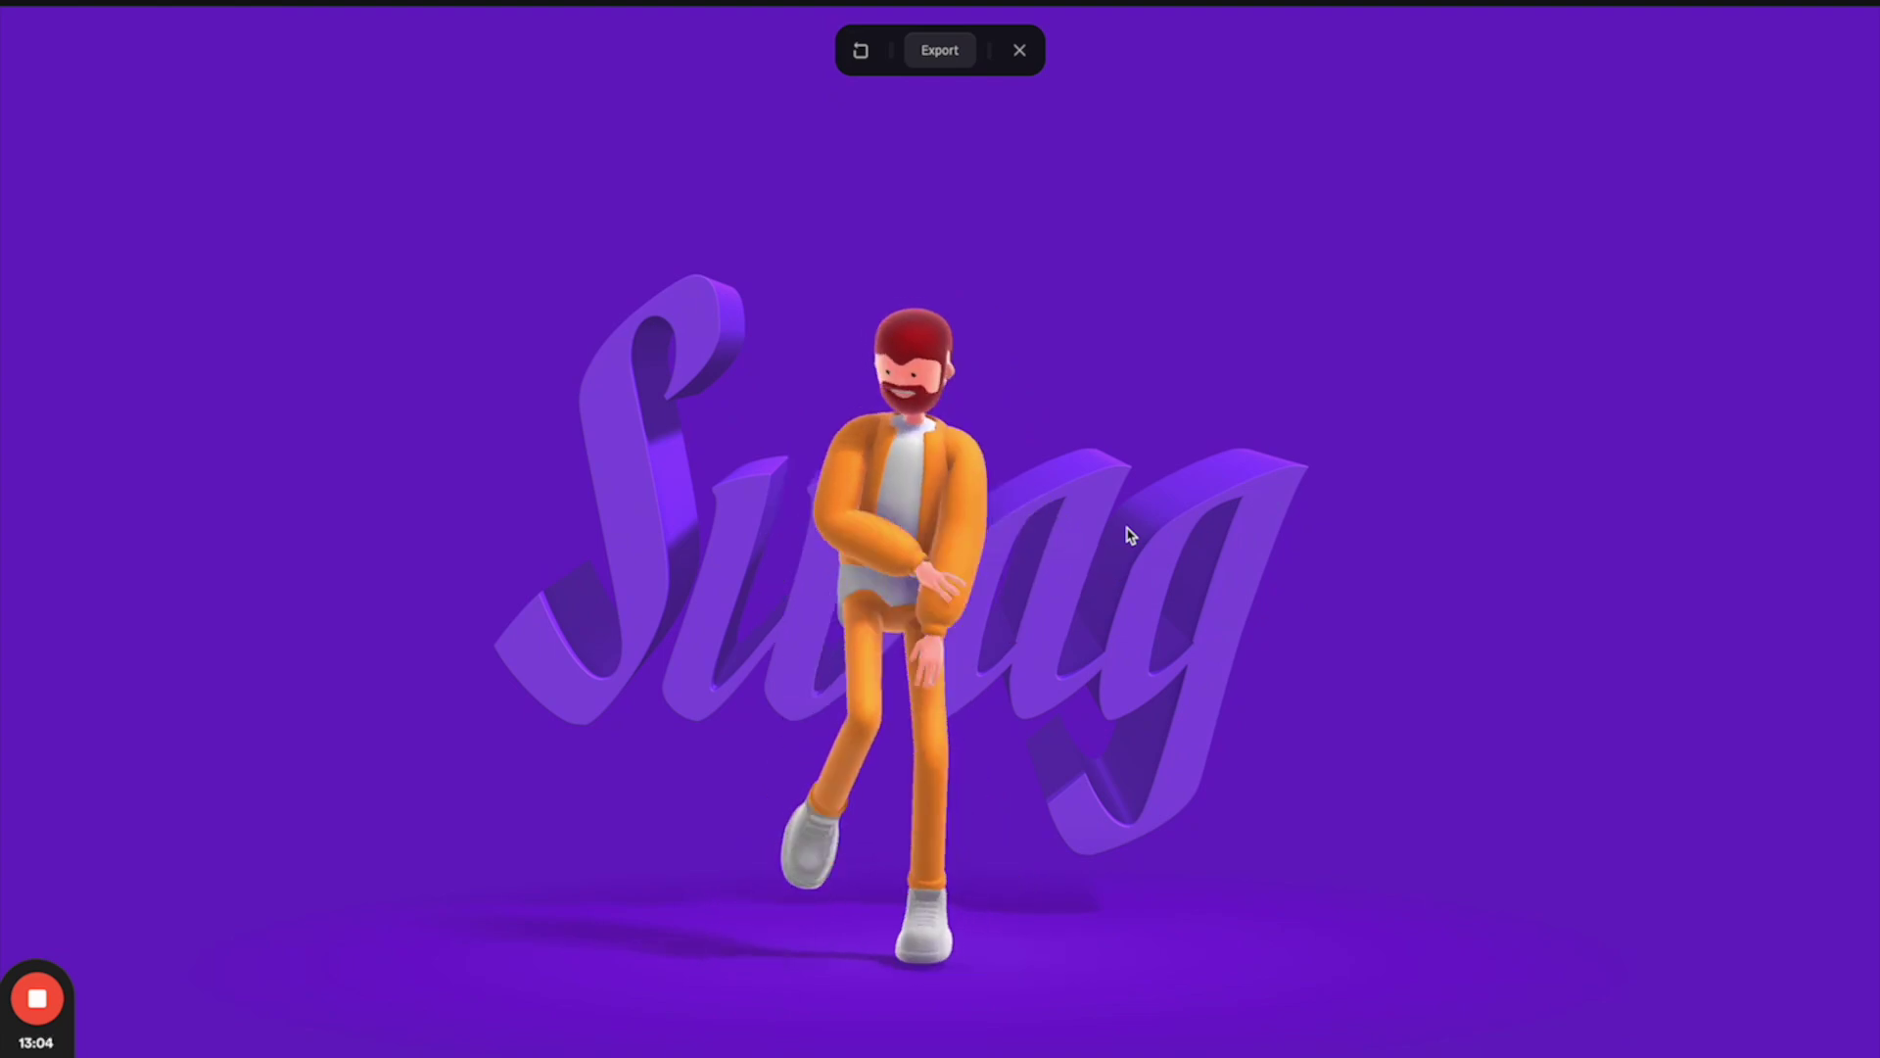
left_click(1132, 534)
left_click(1019, 50)
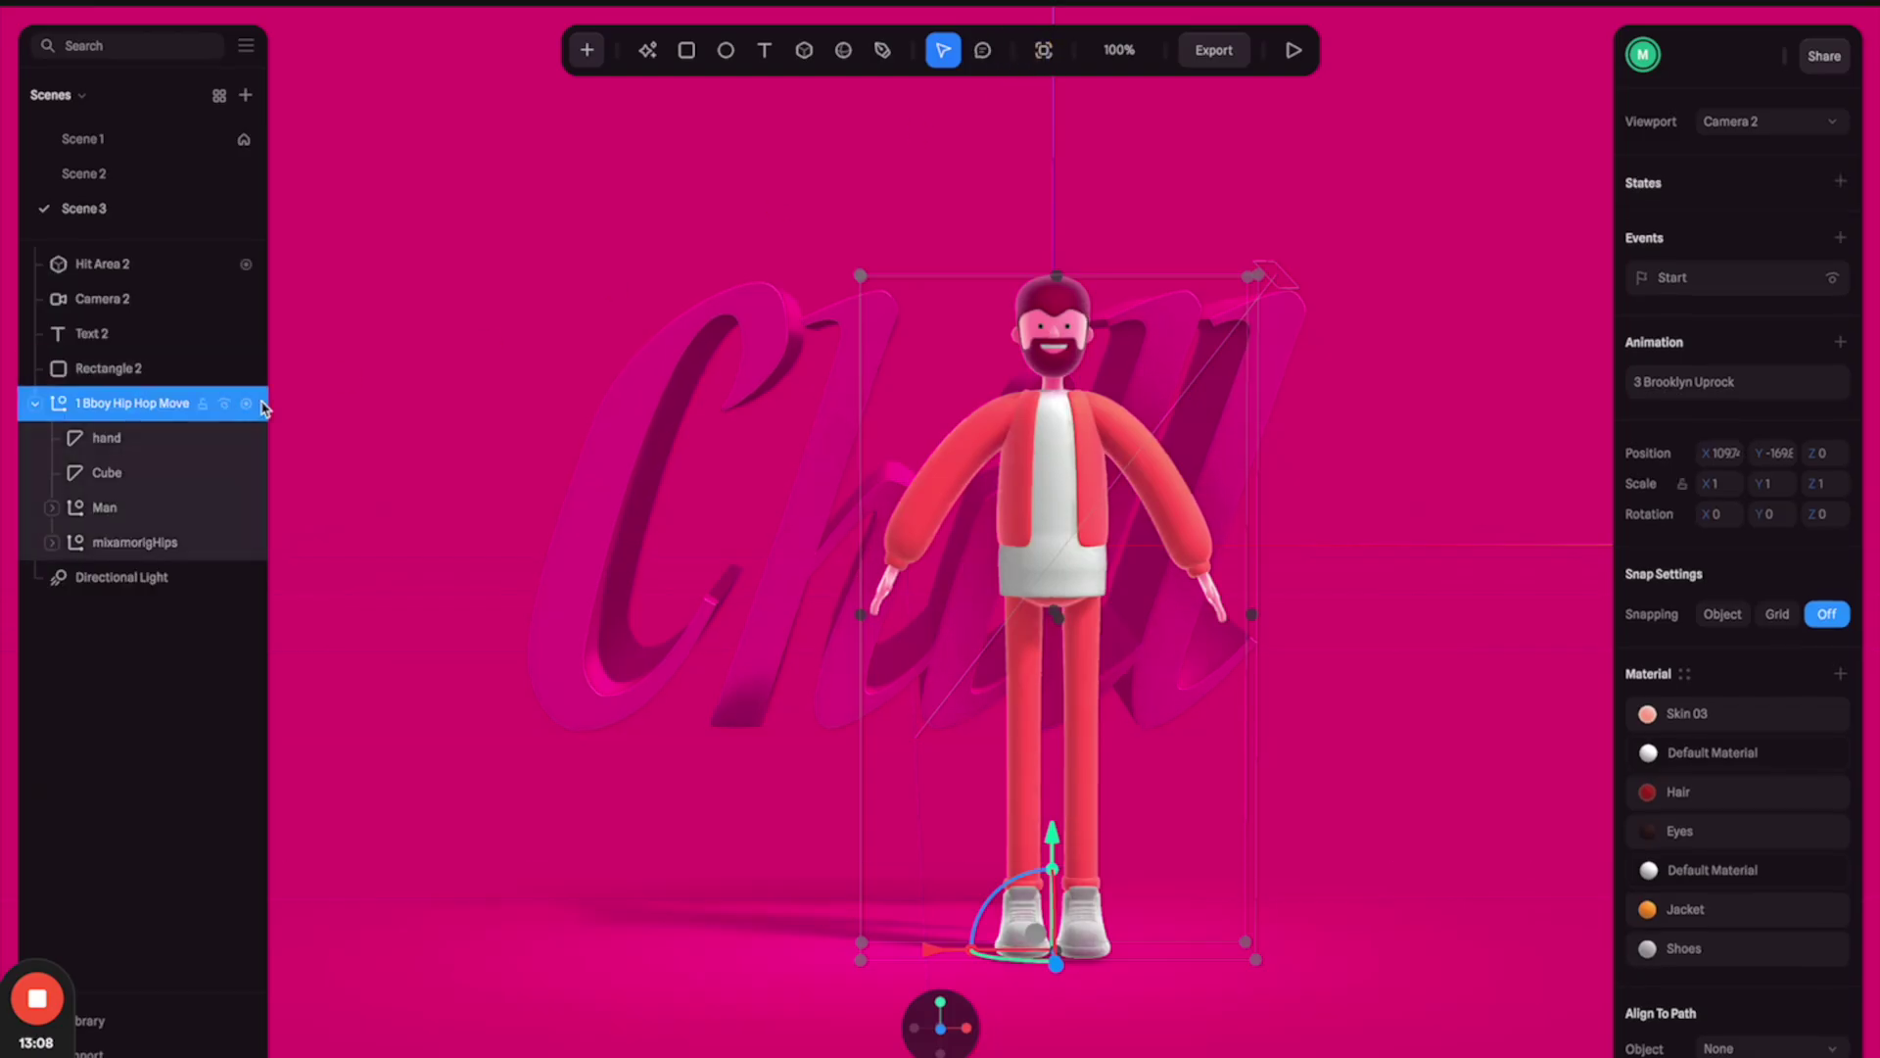
- Lock Scene 3's hit area, then select the title text, Man model and dancer group
left_click(707, 421)
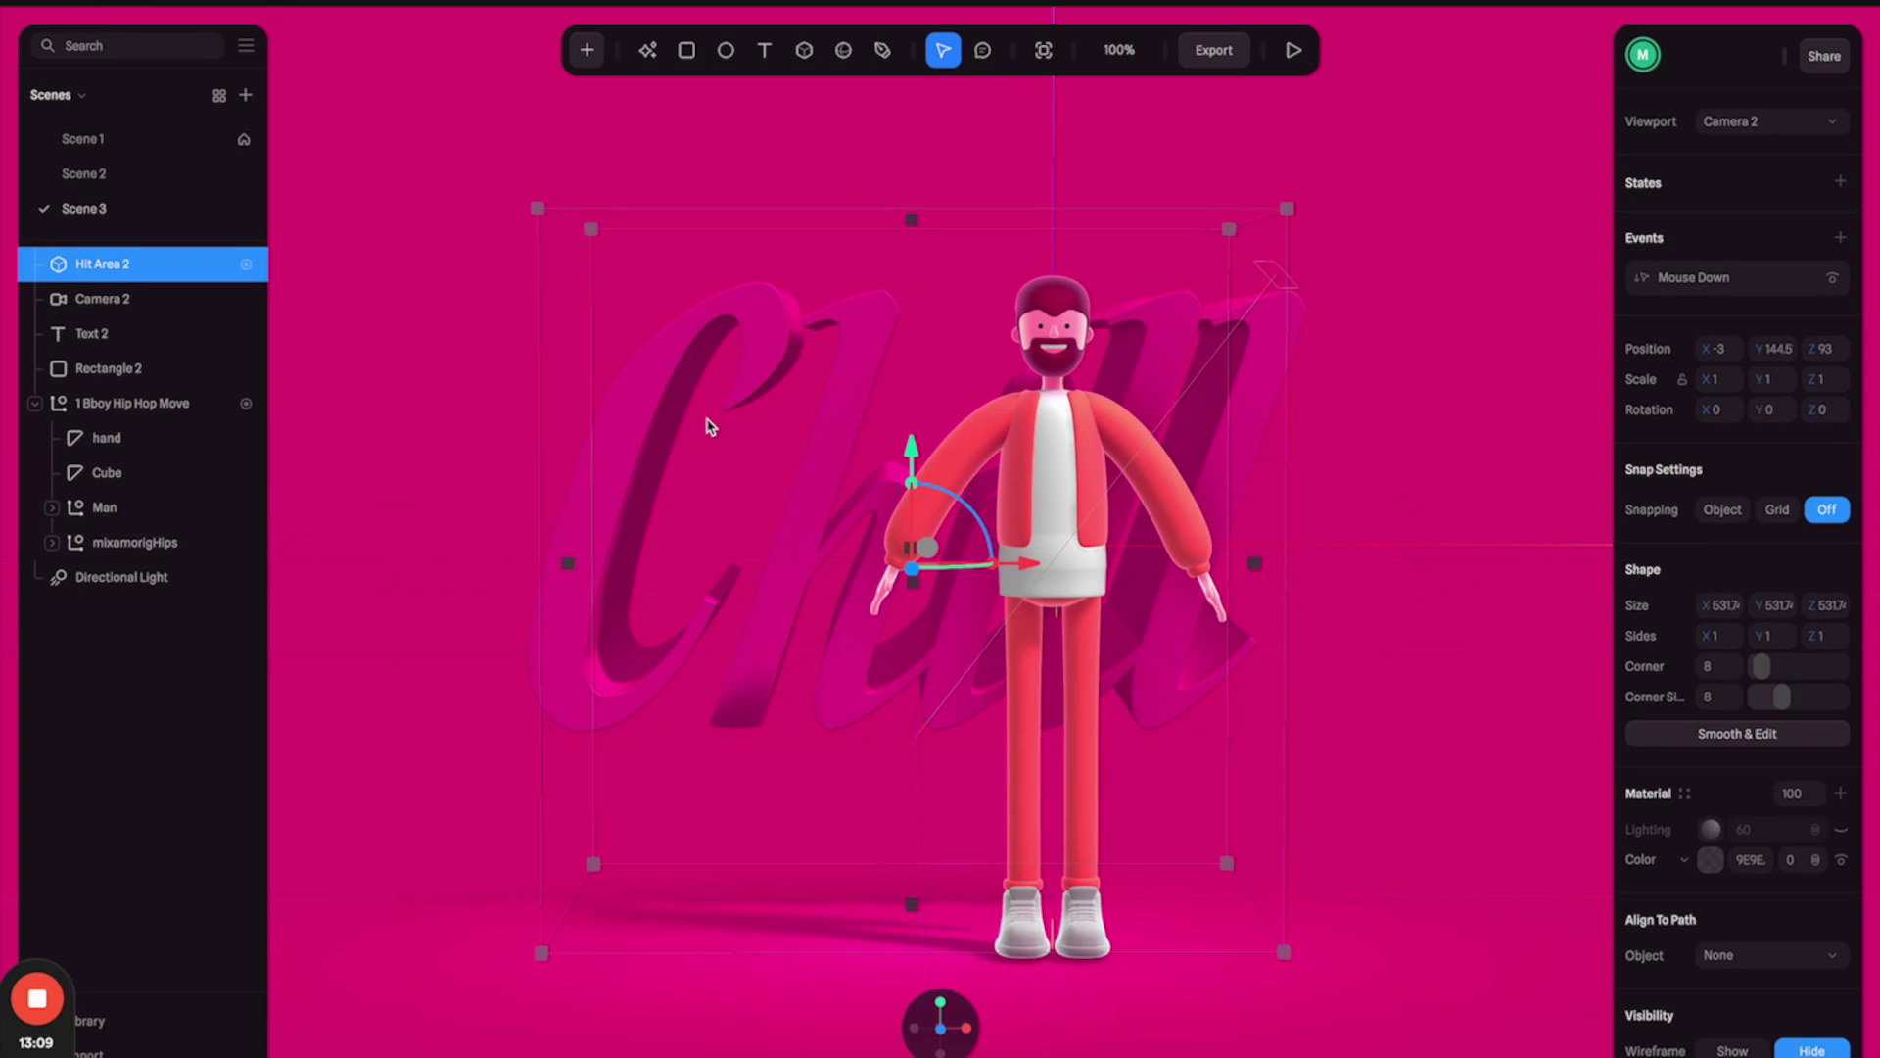
left_click(204, 265)
left_click(138, 343)
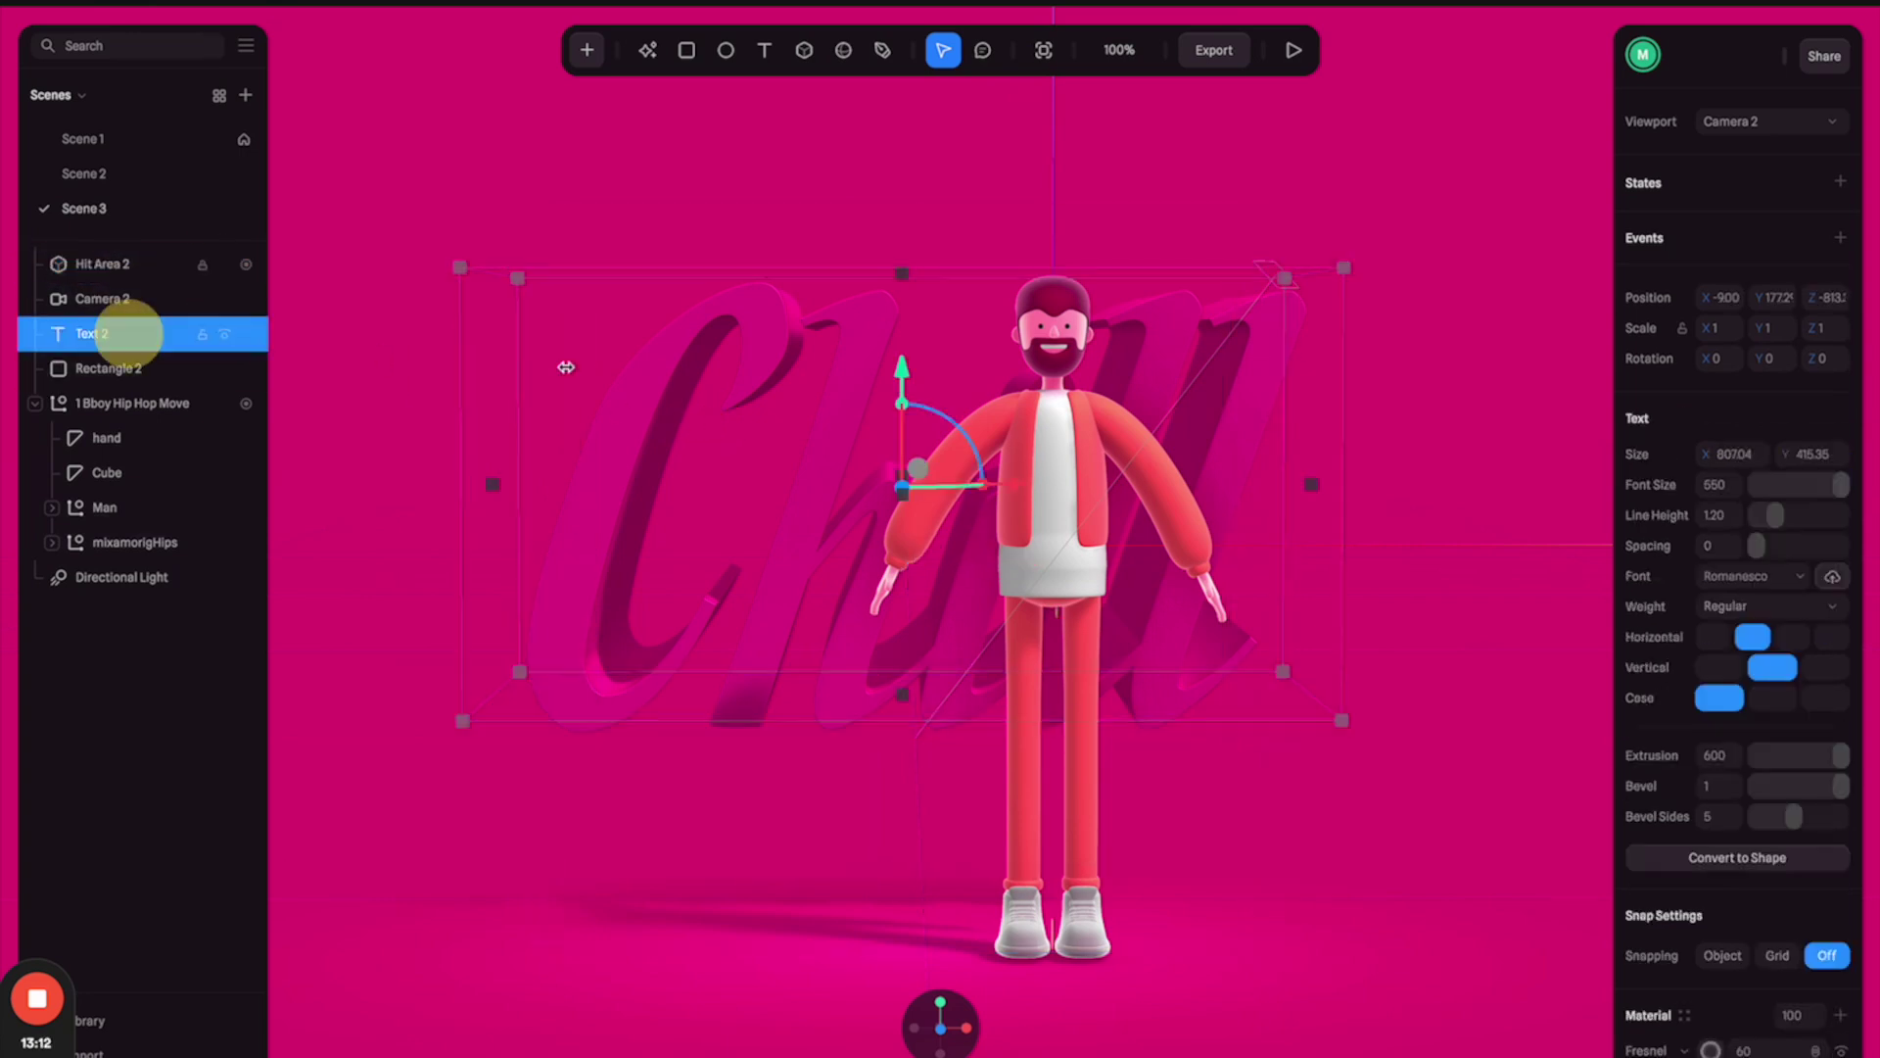
double_click(773, 354)
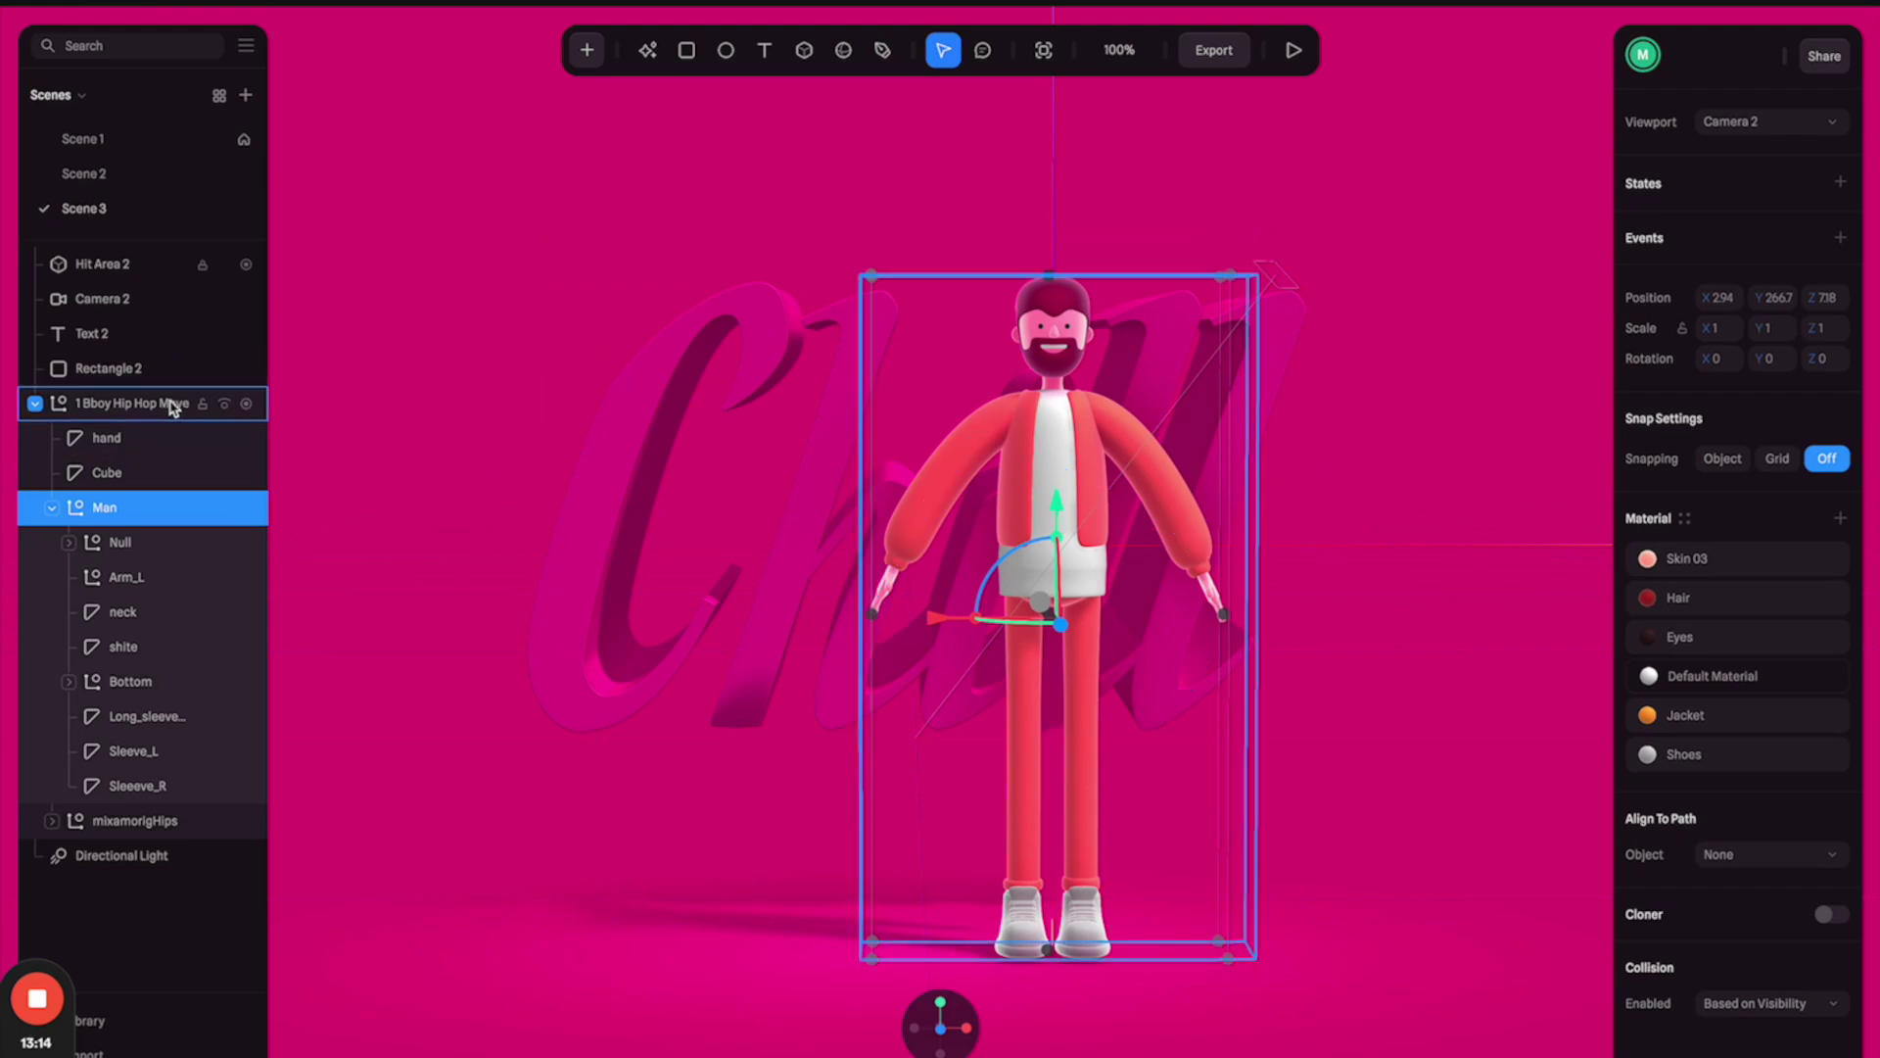
left_click(181, 403)
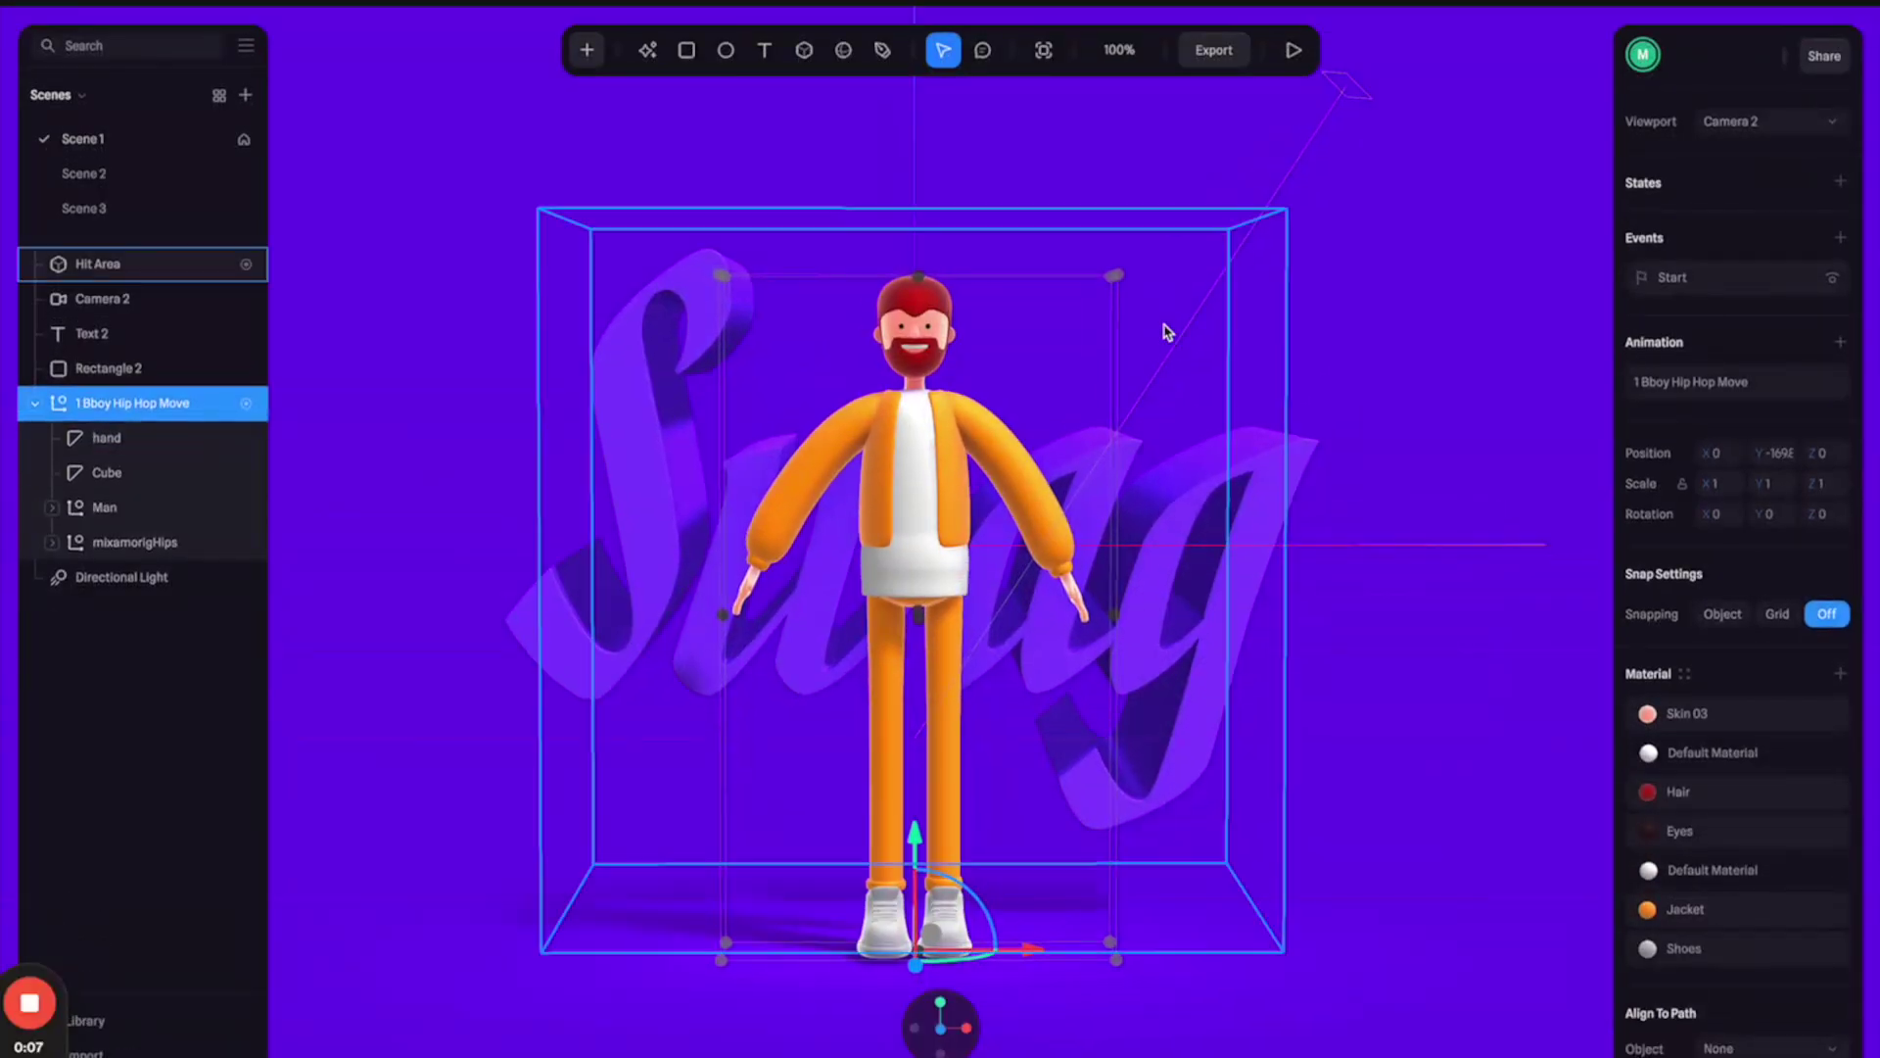
- Set the public URL export to Logo: No and Loading: Spinner Animation
left_click(1218, 57)
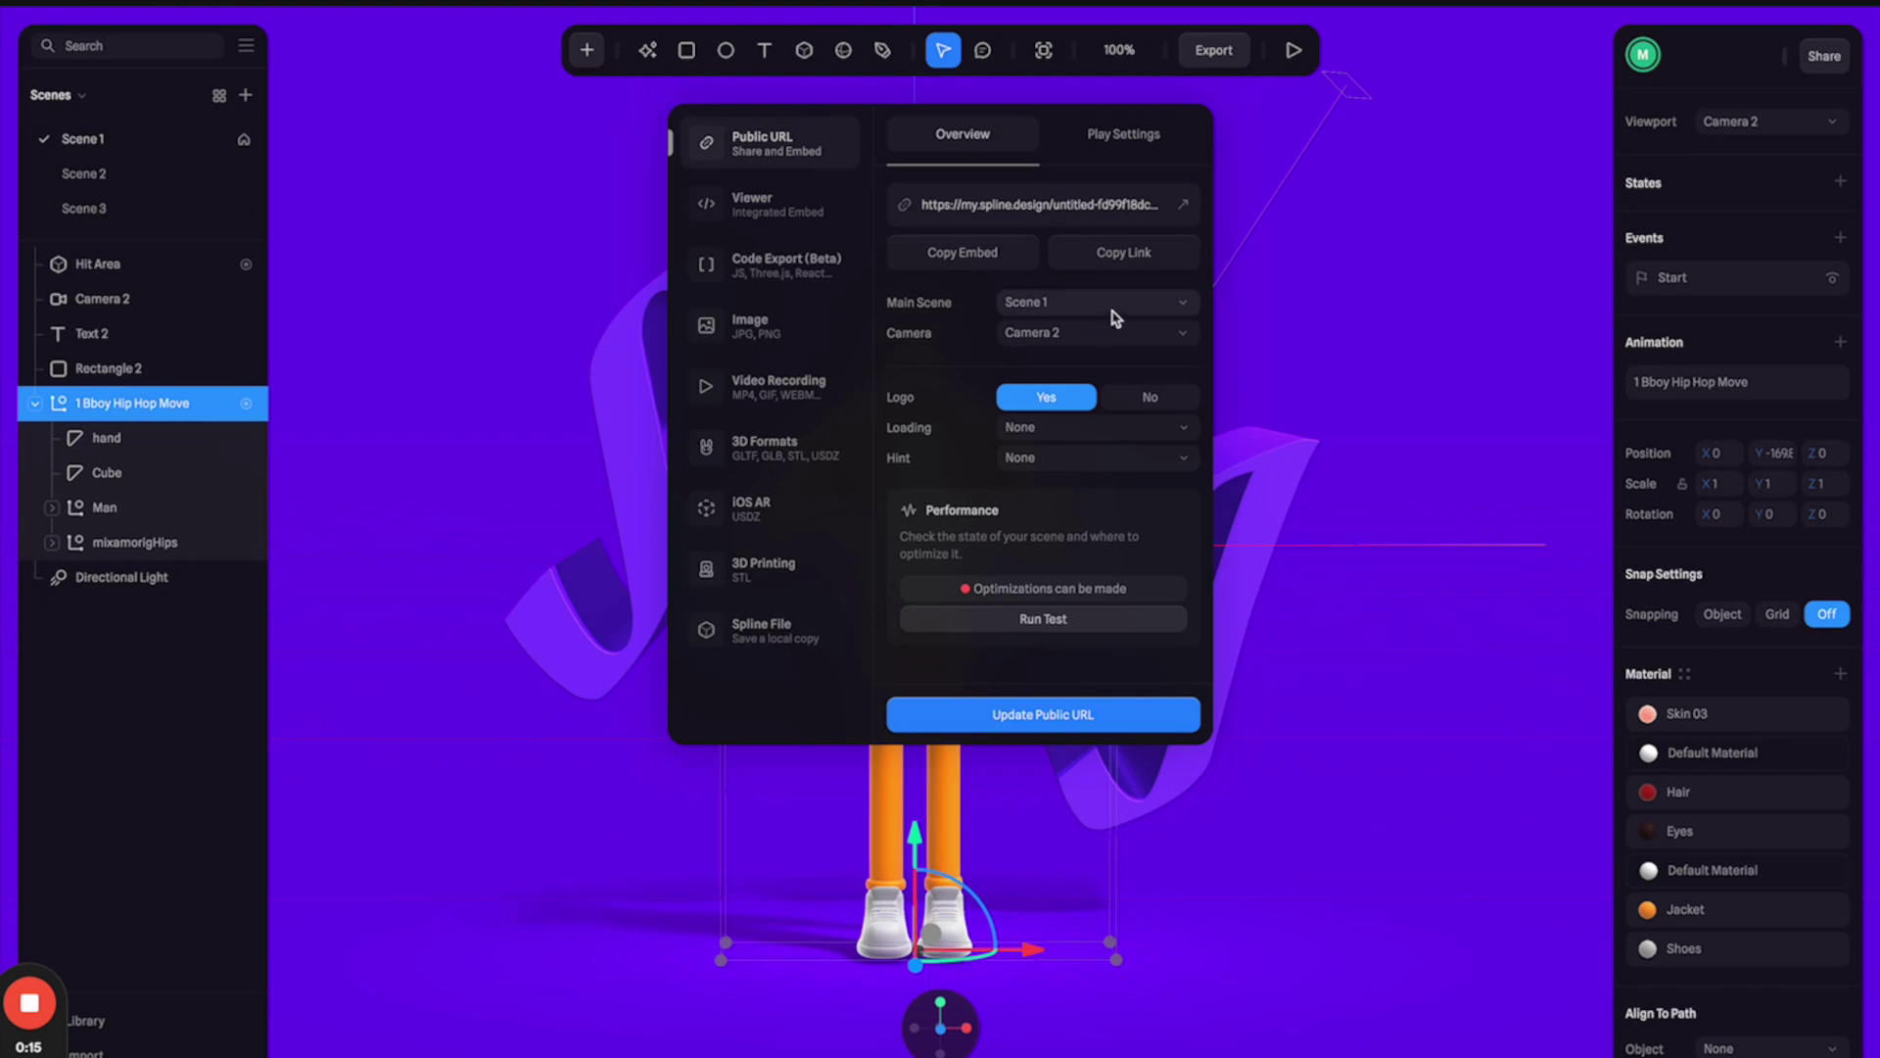
left_click(1163, 399)
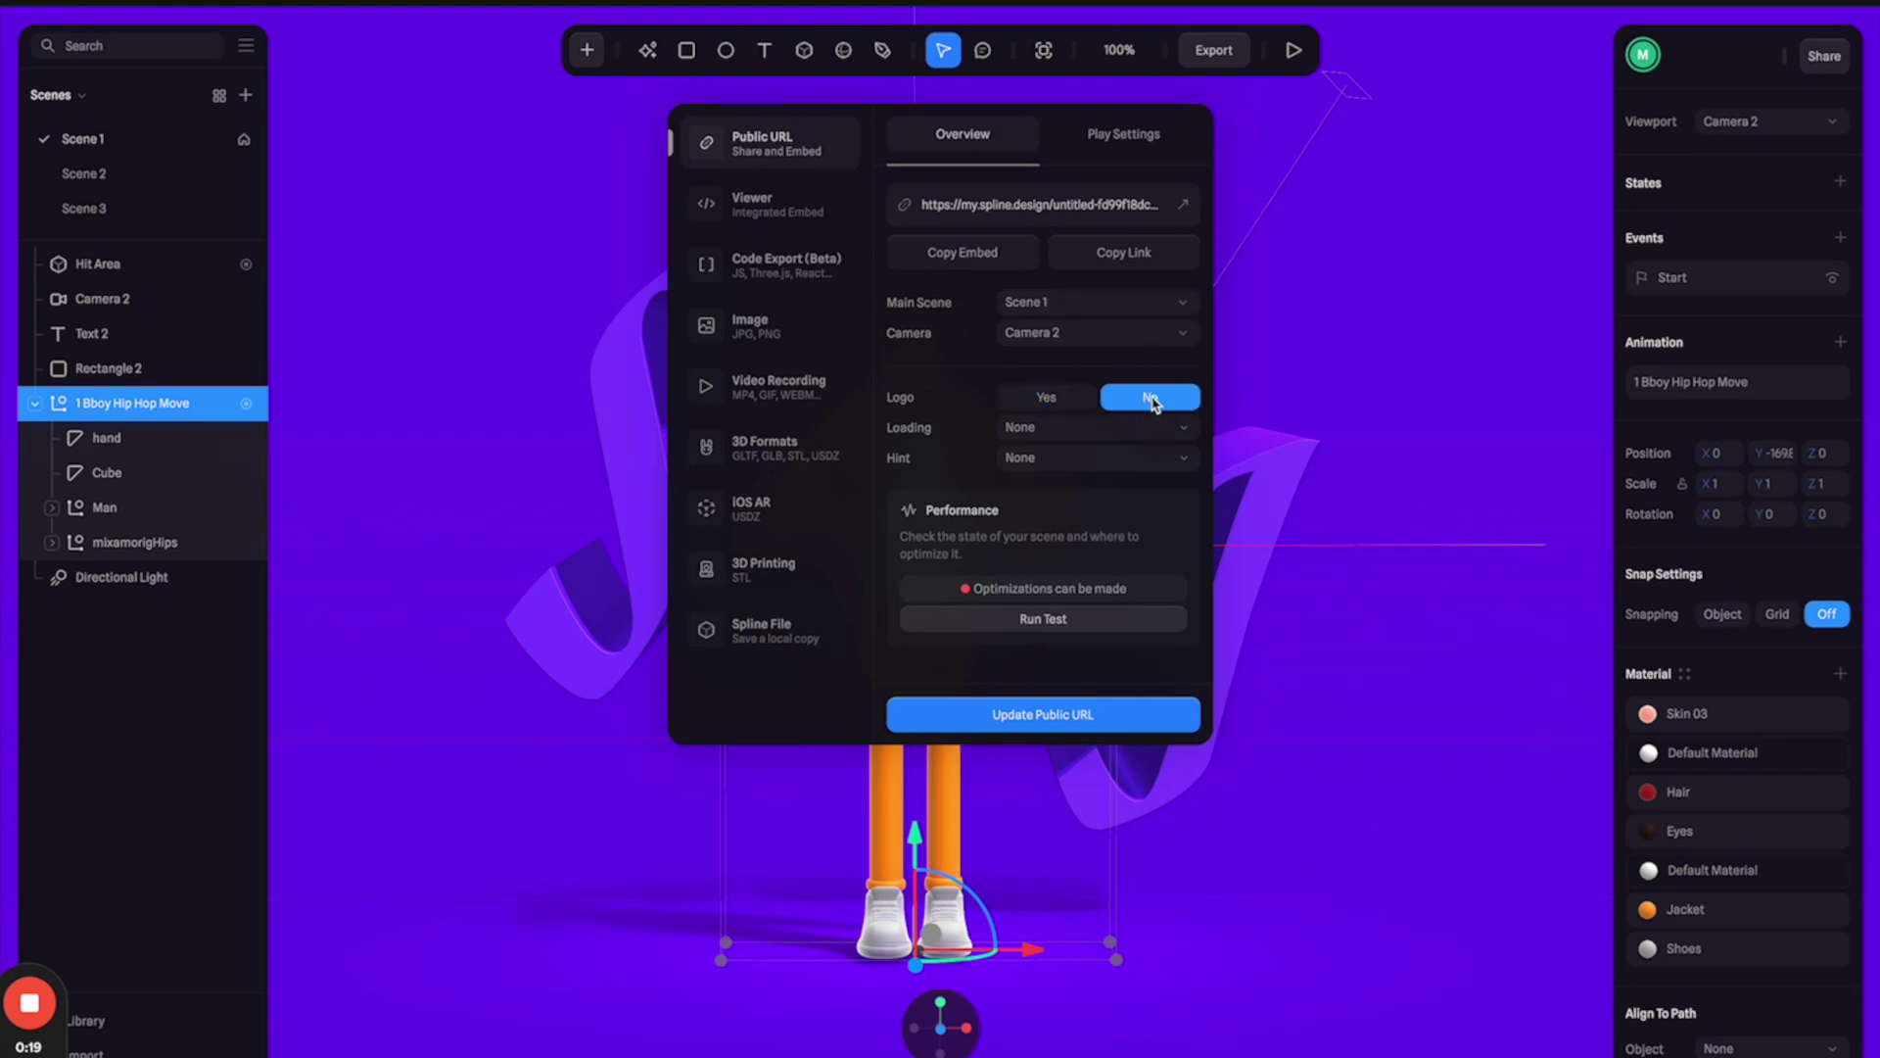
left_click(1067, 436)
left_click(1049, 456)
- In Play Settings, turn off Orbit, Pan, Zoom and Soft Orbit
left_click(1109, 145)
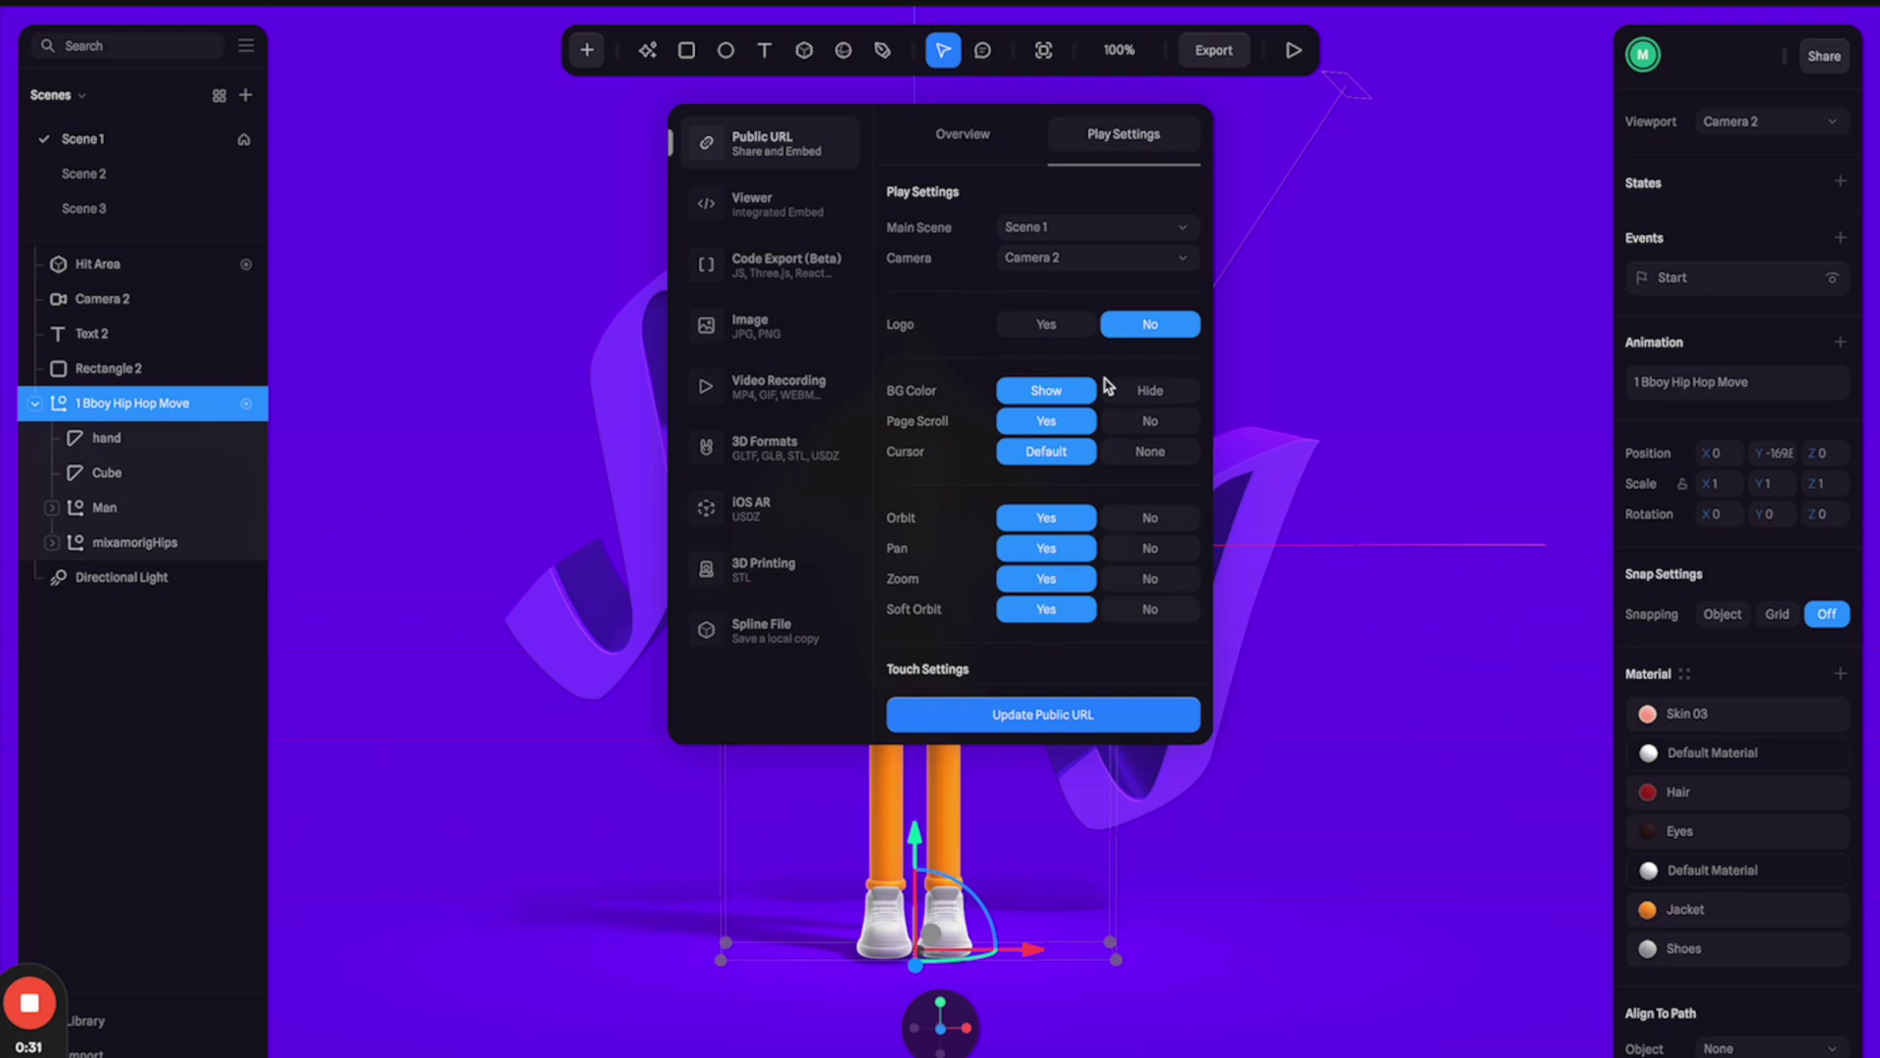
scroll(1147, 518, "down", 1)
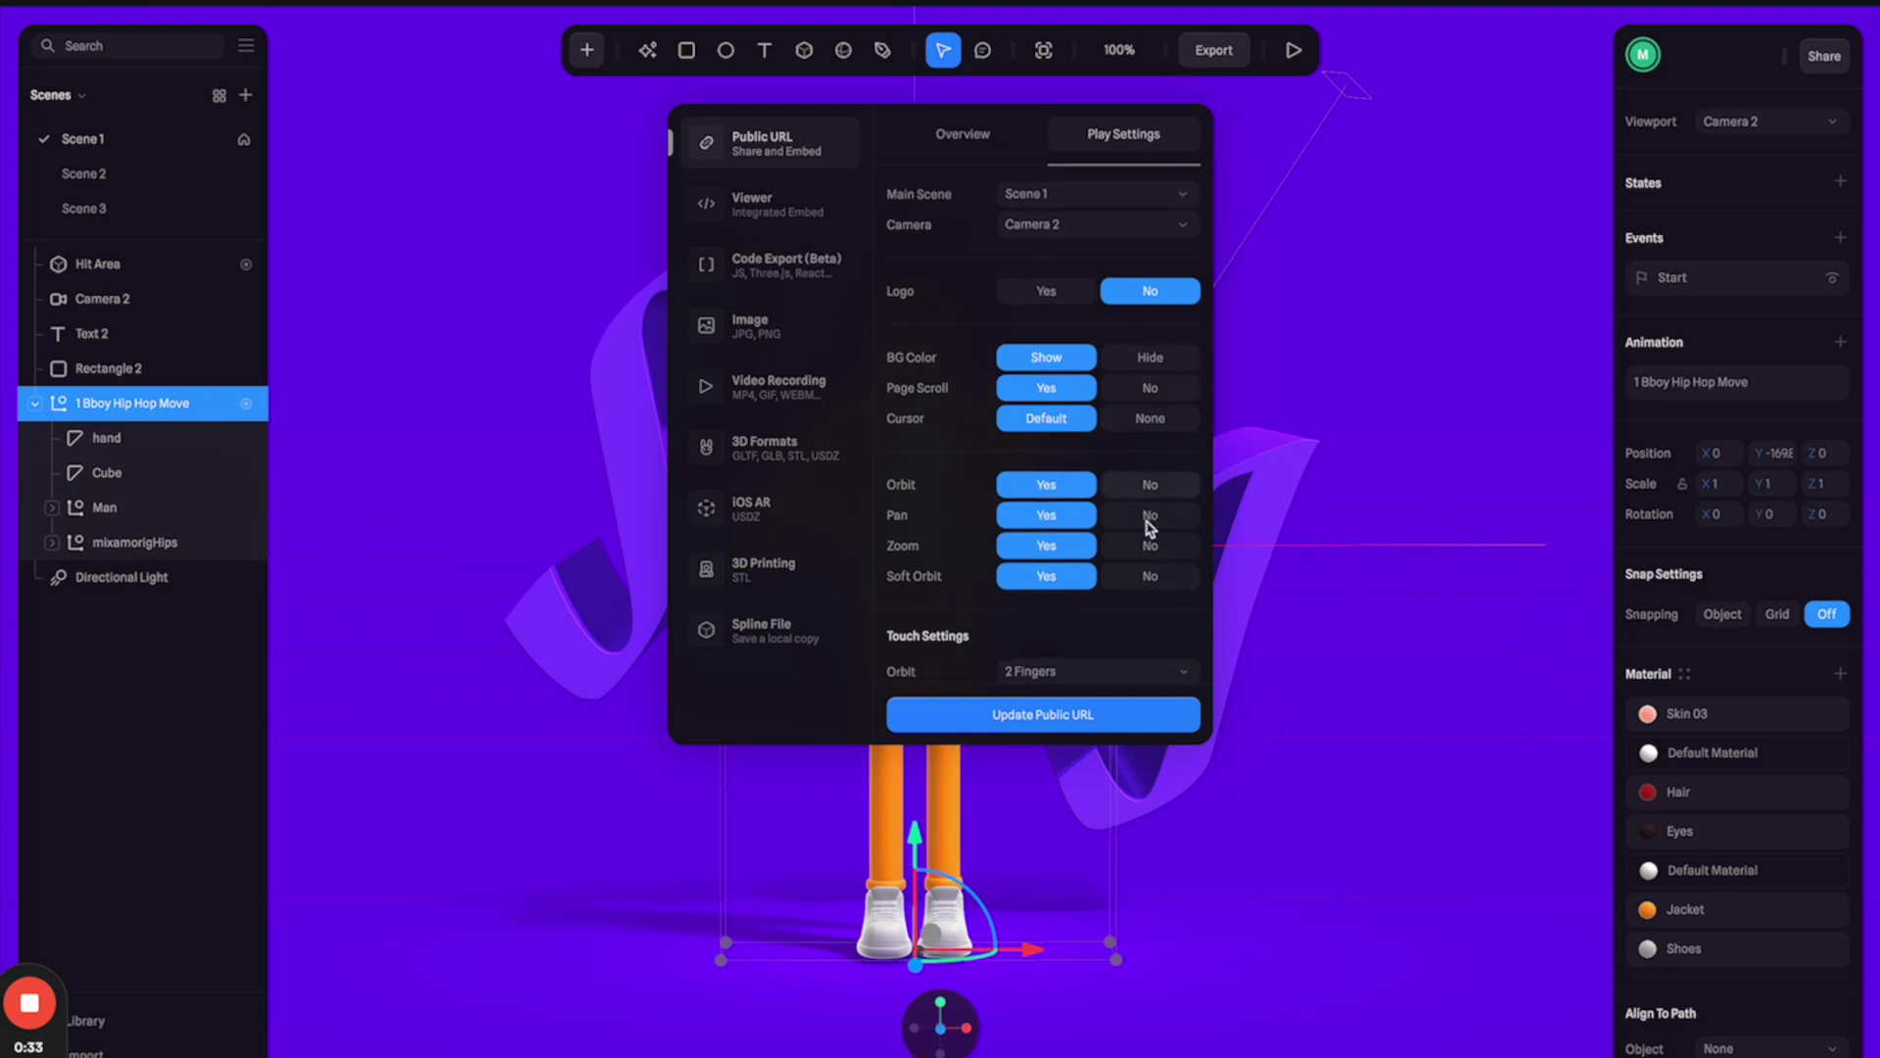
left_click(1145, 477)
left_click(1152, 509)
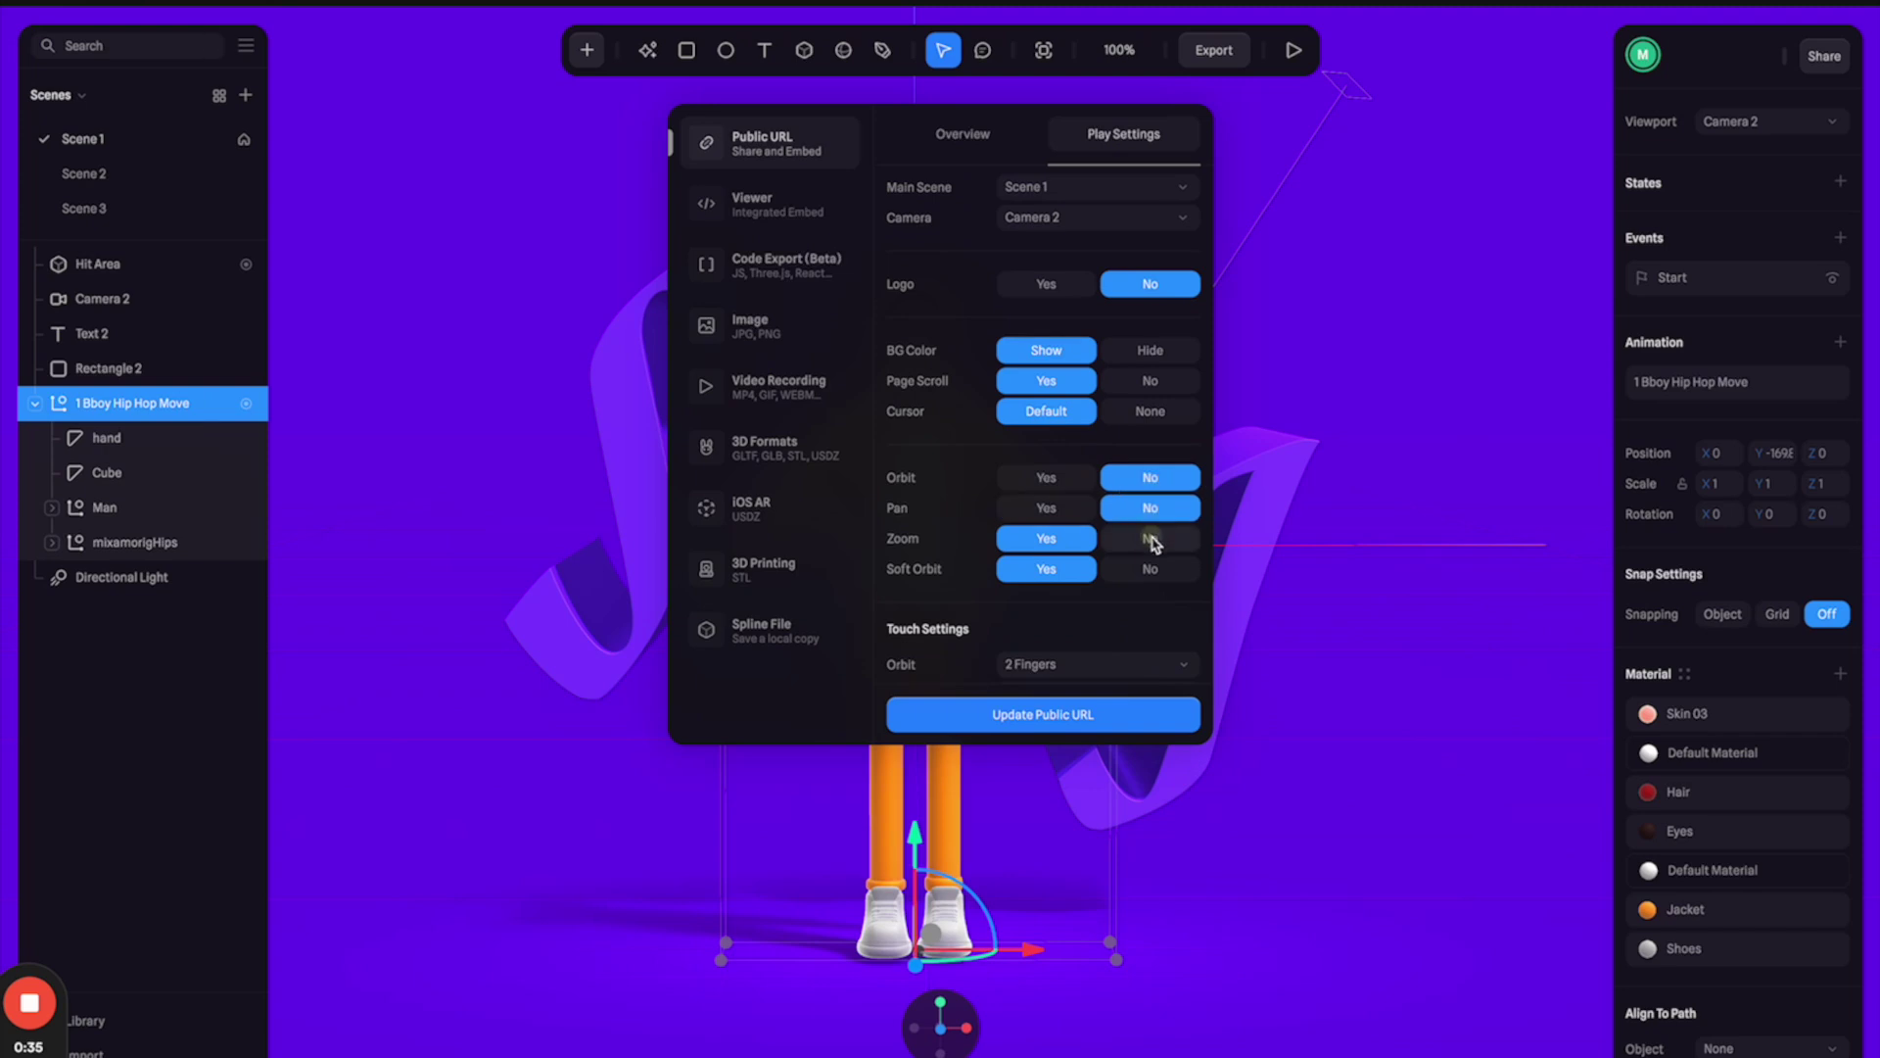
left_click(1149, 538)
left_click(1150, 569)
- Keep Normal glass precision and compression on, and update the public URL
scroll(1143, 581, "down", 2)
scroll(1144, 581, "down", 1)
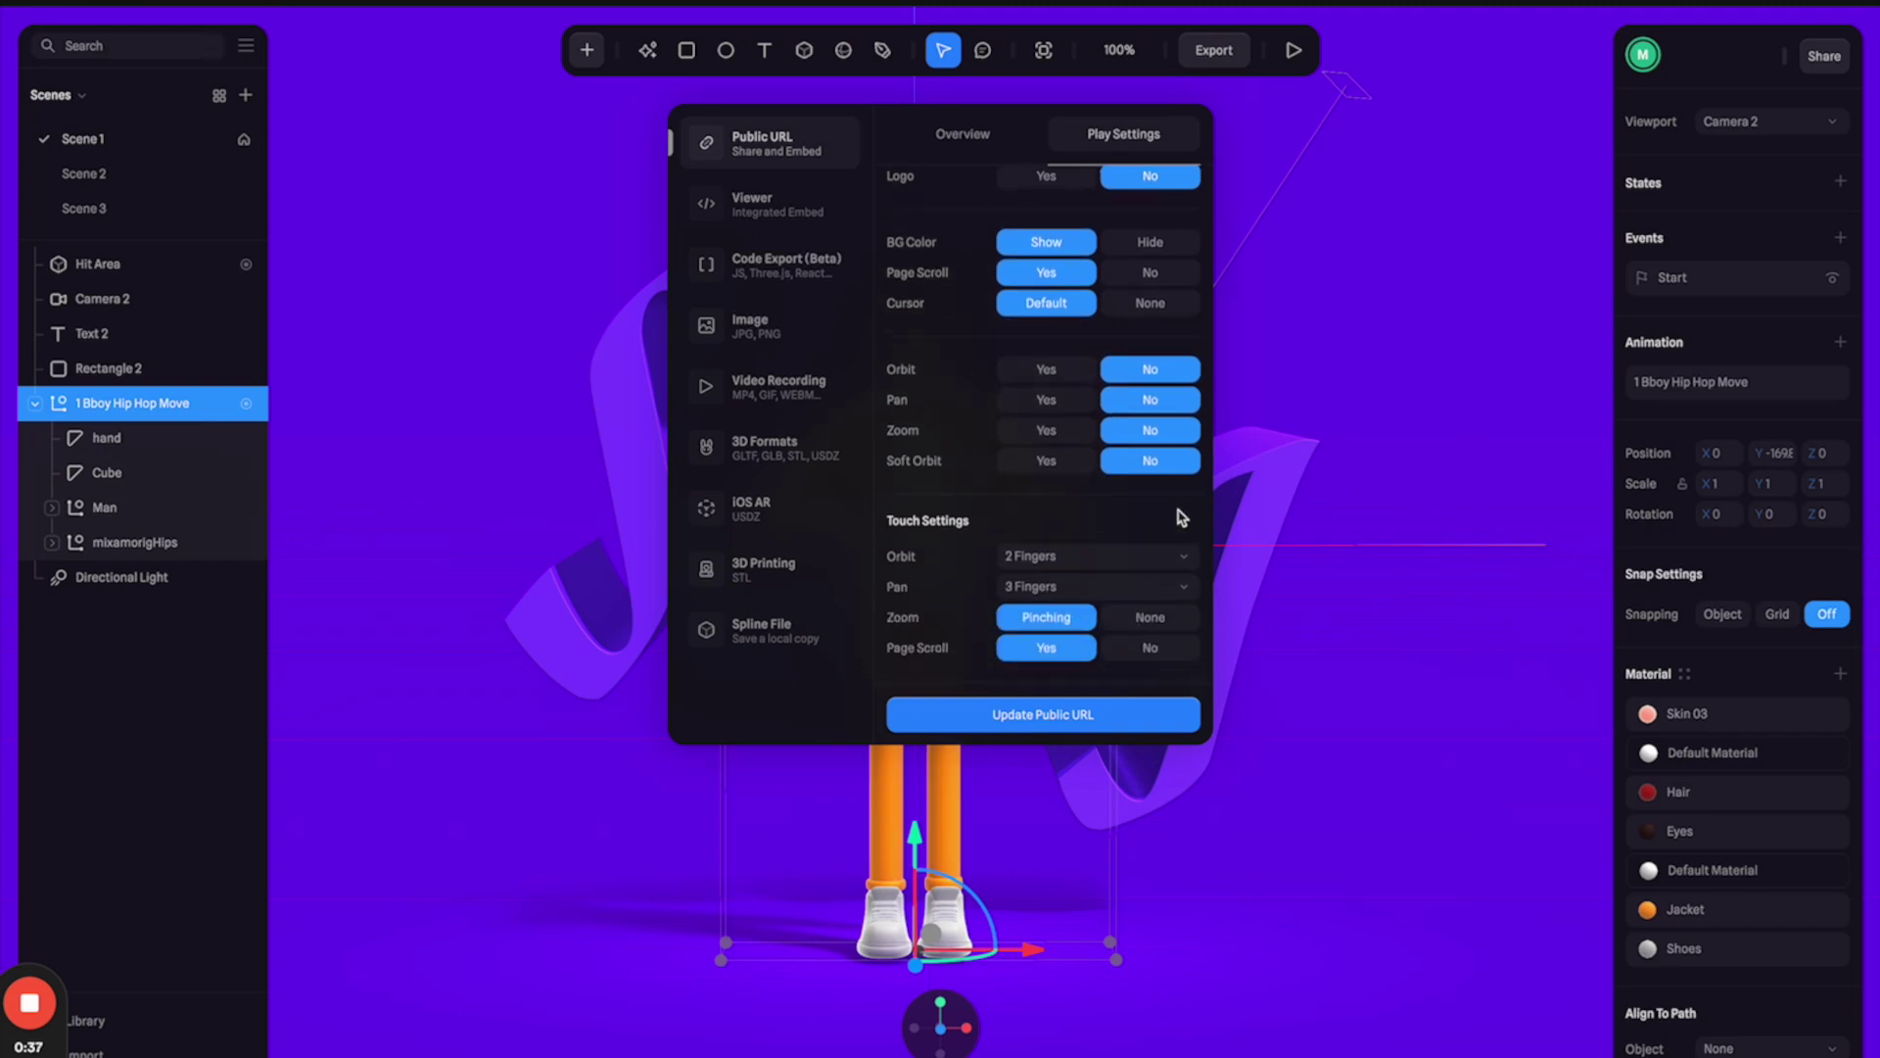
scroll(1184, 506, "down", 5)
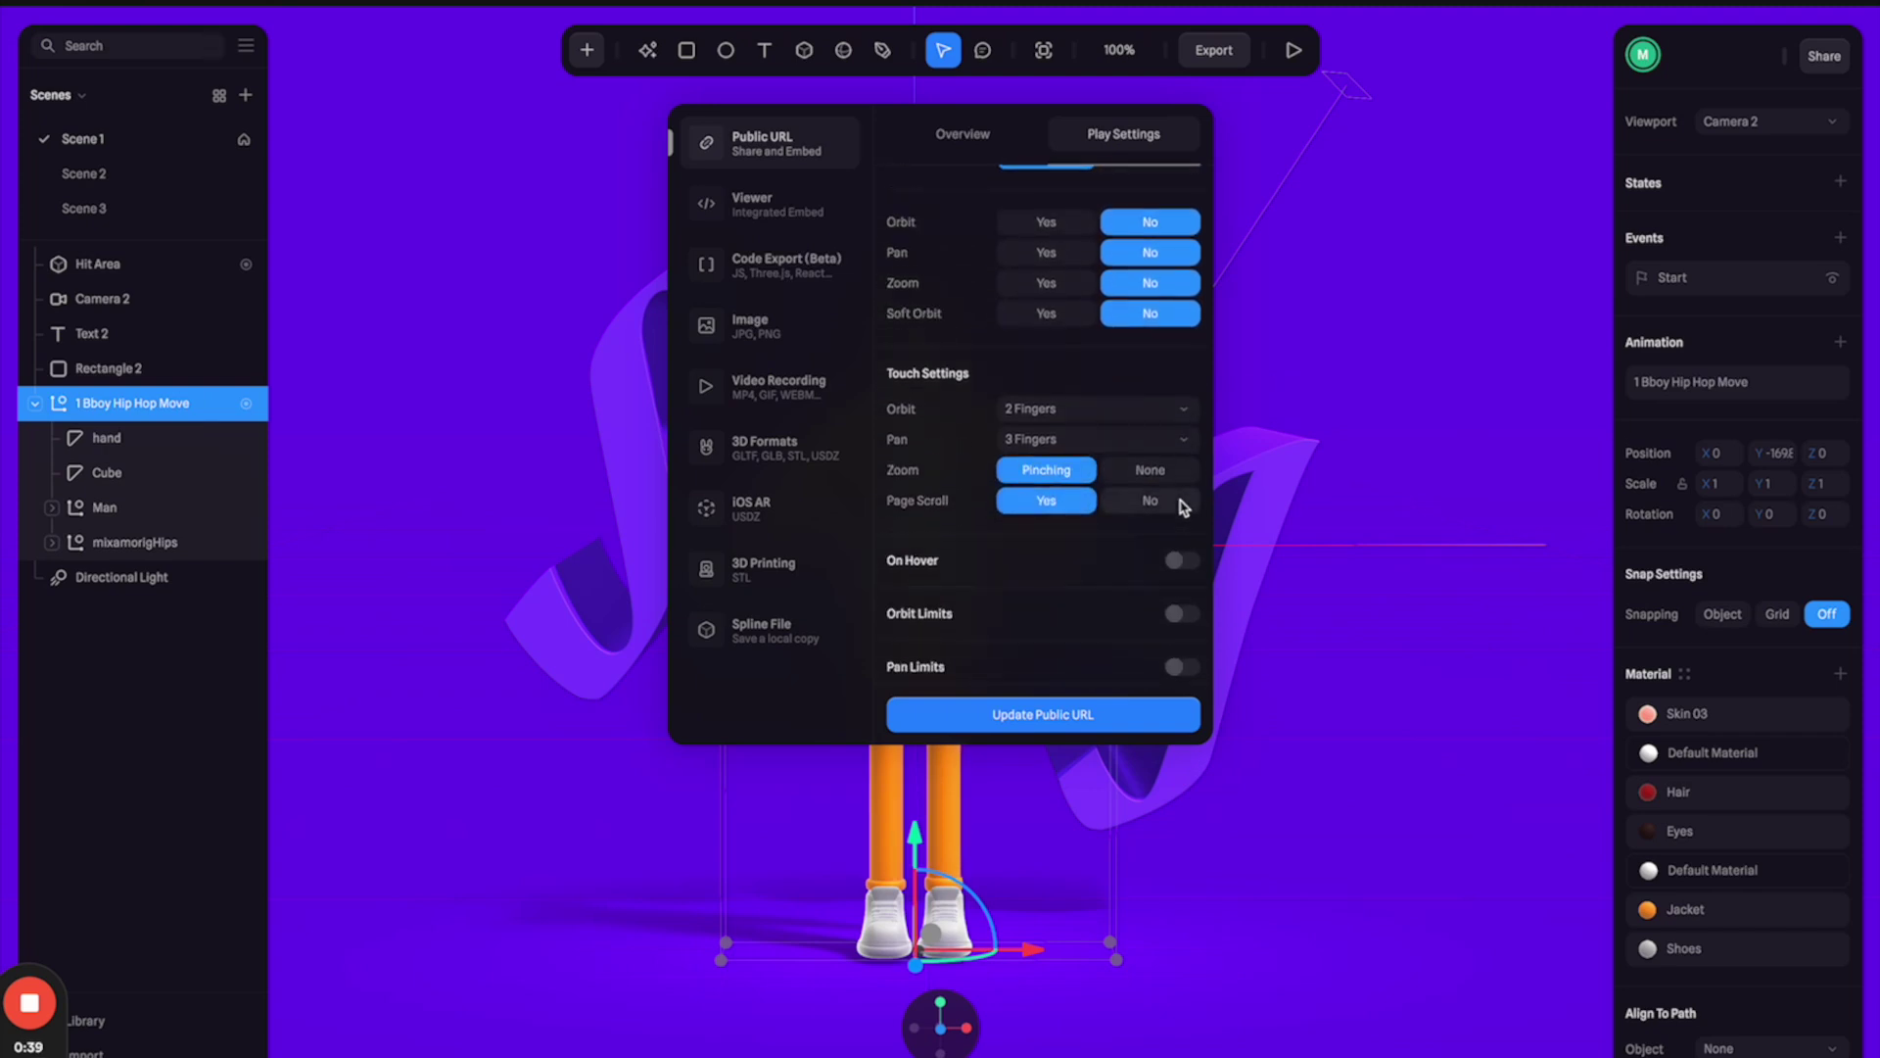
scroll(1071, 576, "down", 8)
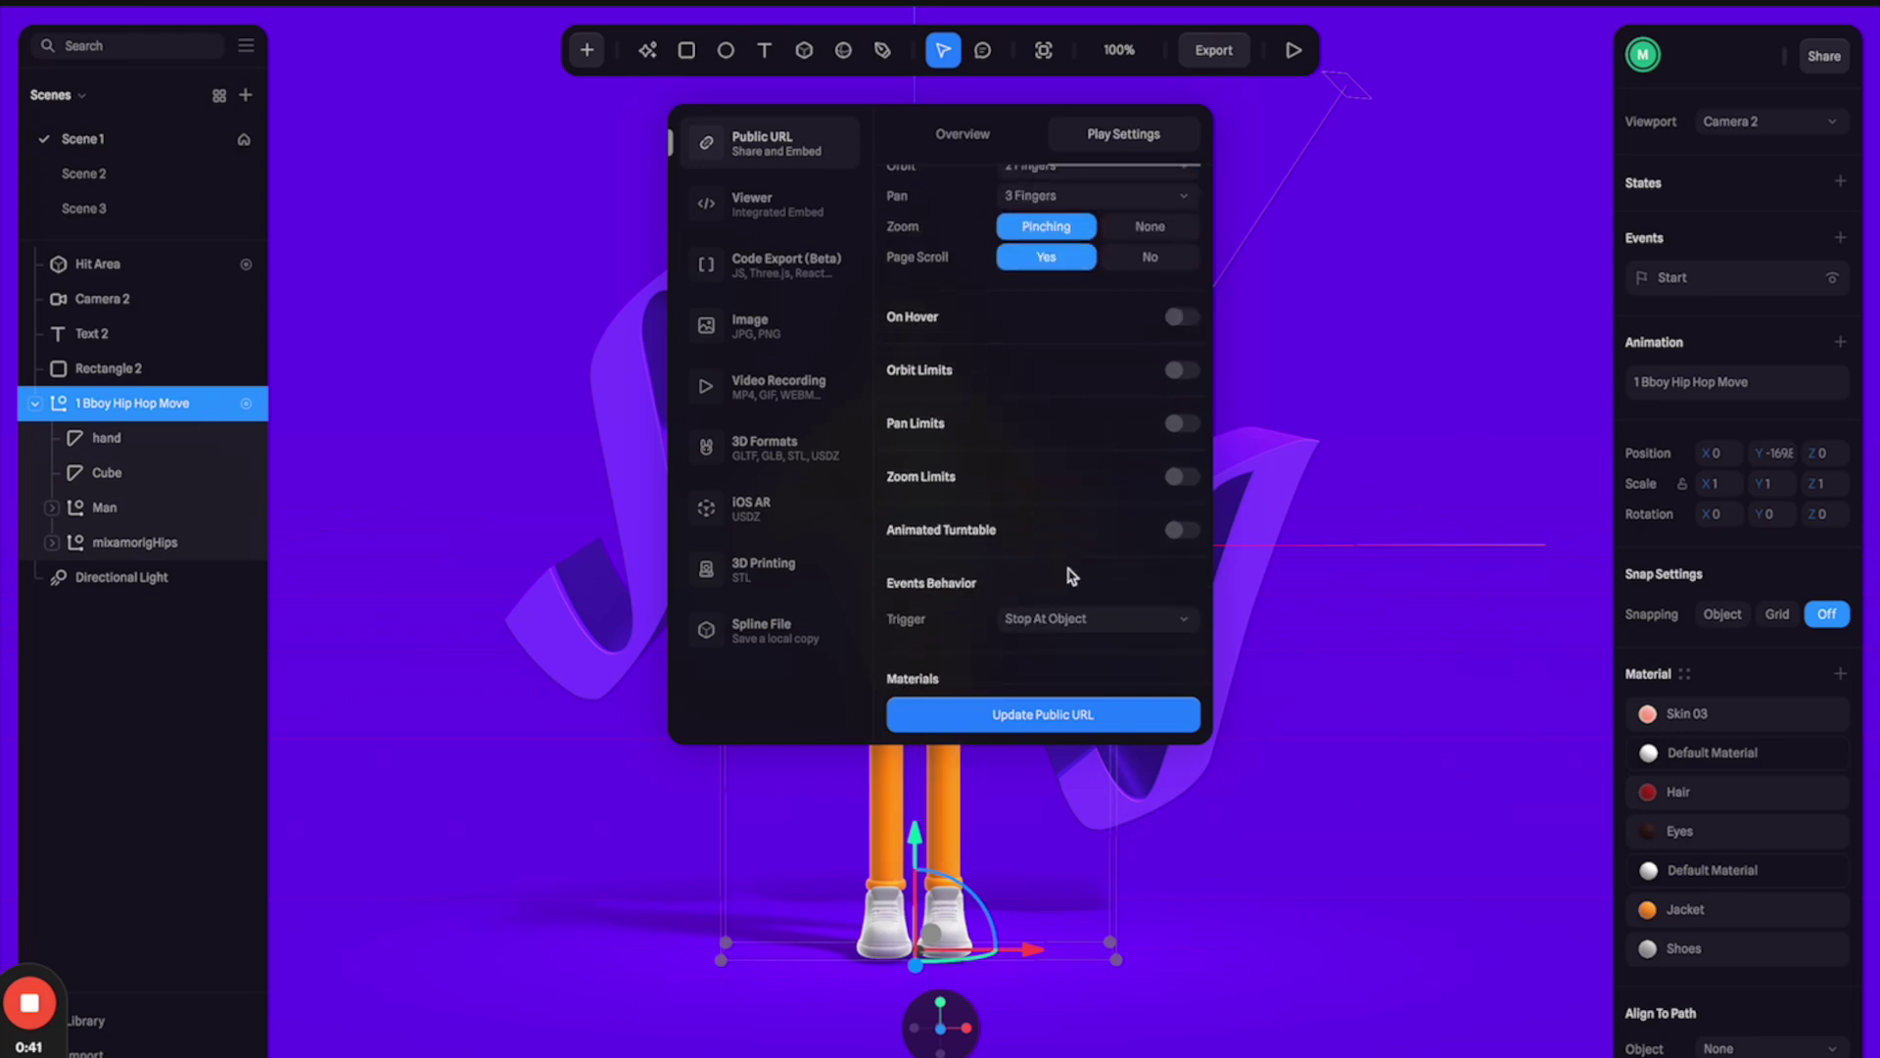
left_click(1074, 715)
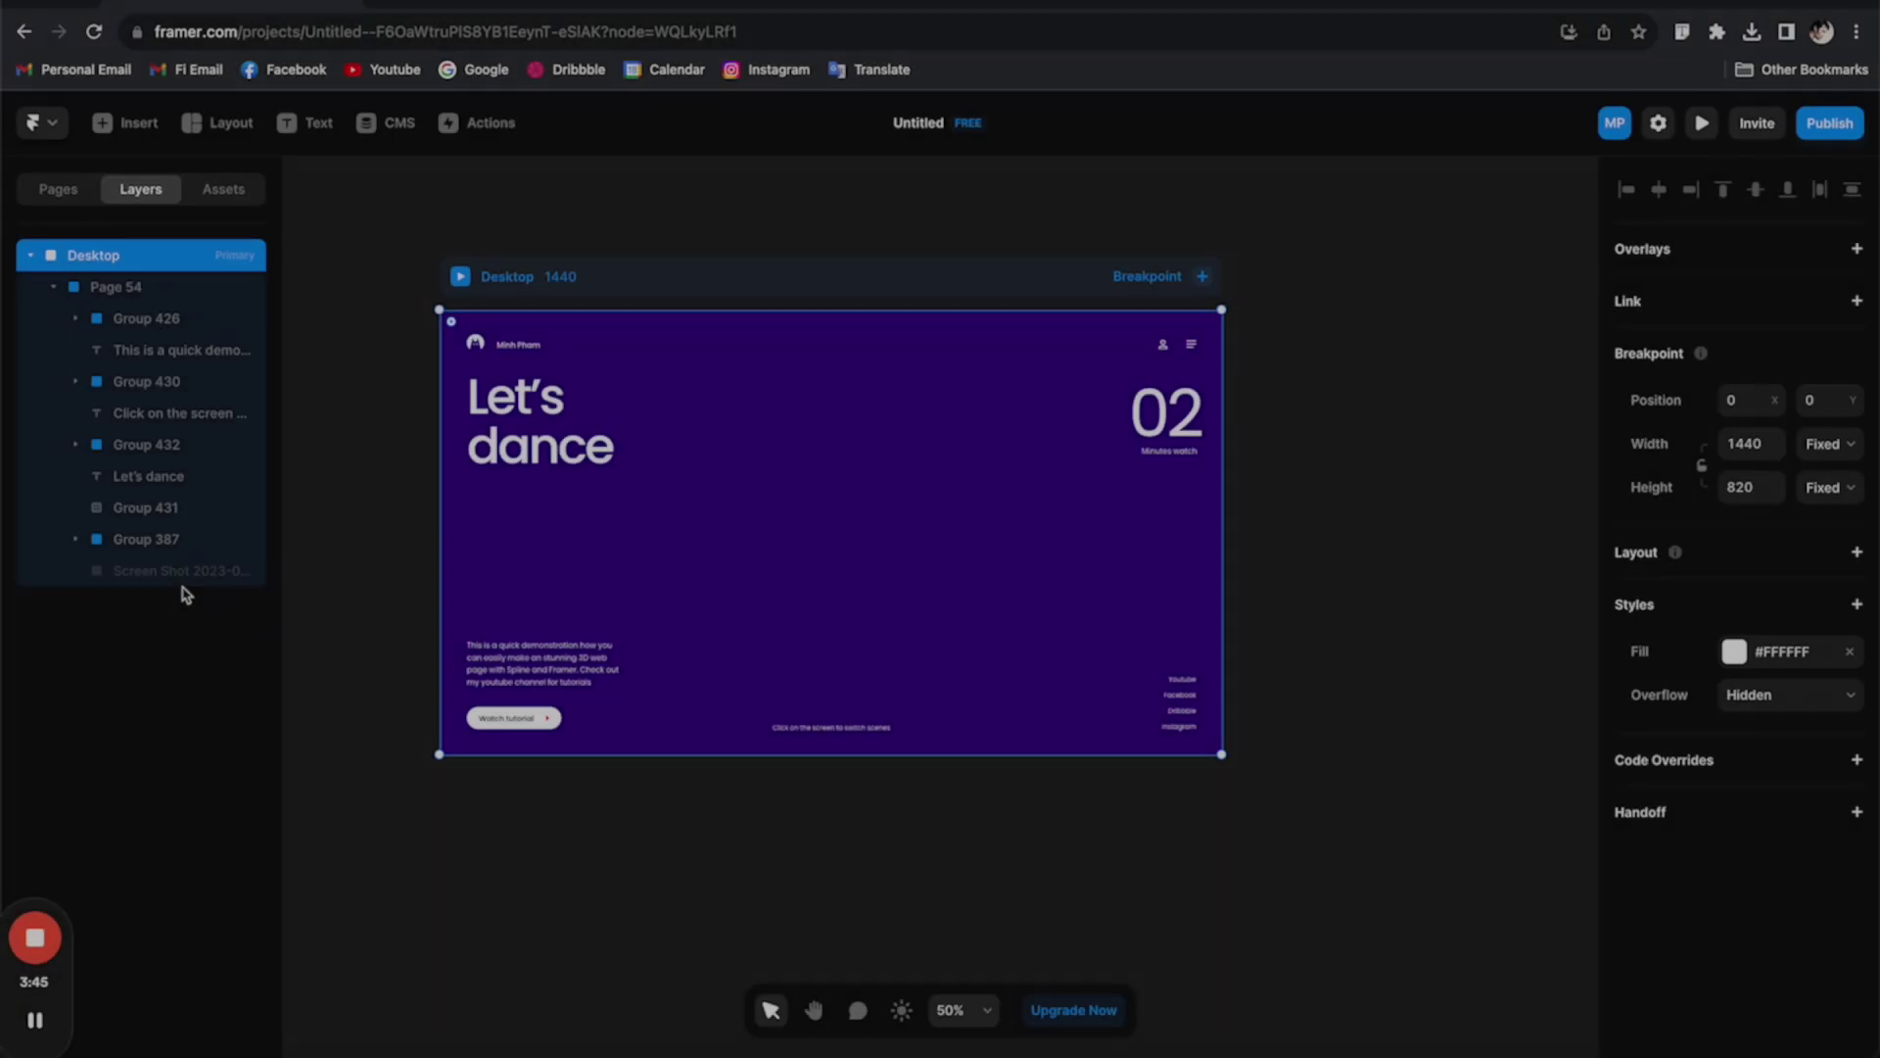
- Delete the Screen Shot reference layer from the Let's dance page
left_click(185, 571)
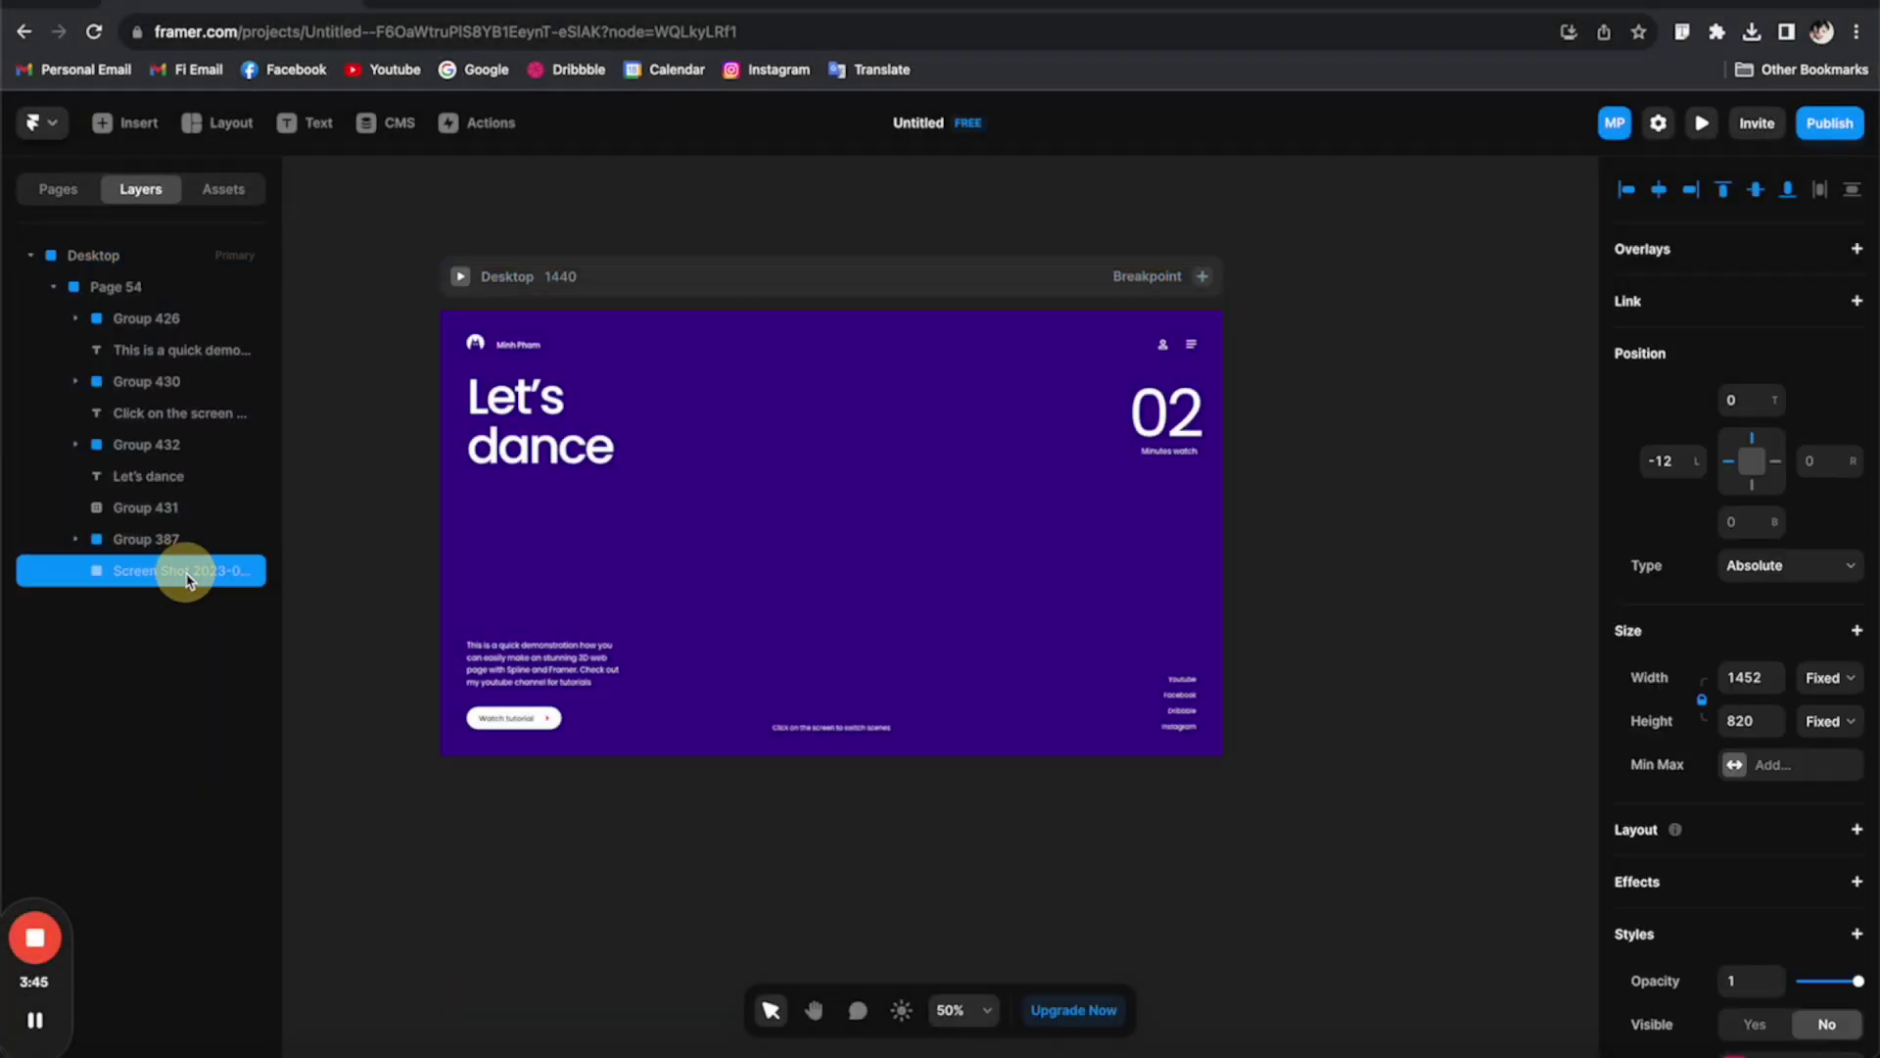
key("Delete")
left_click(889, 441)
left_click(1350, 411)
left_click(1183, 414)
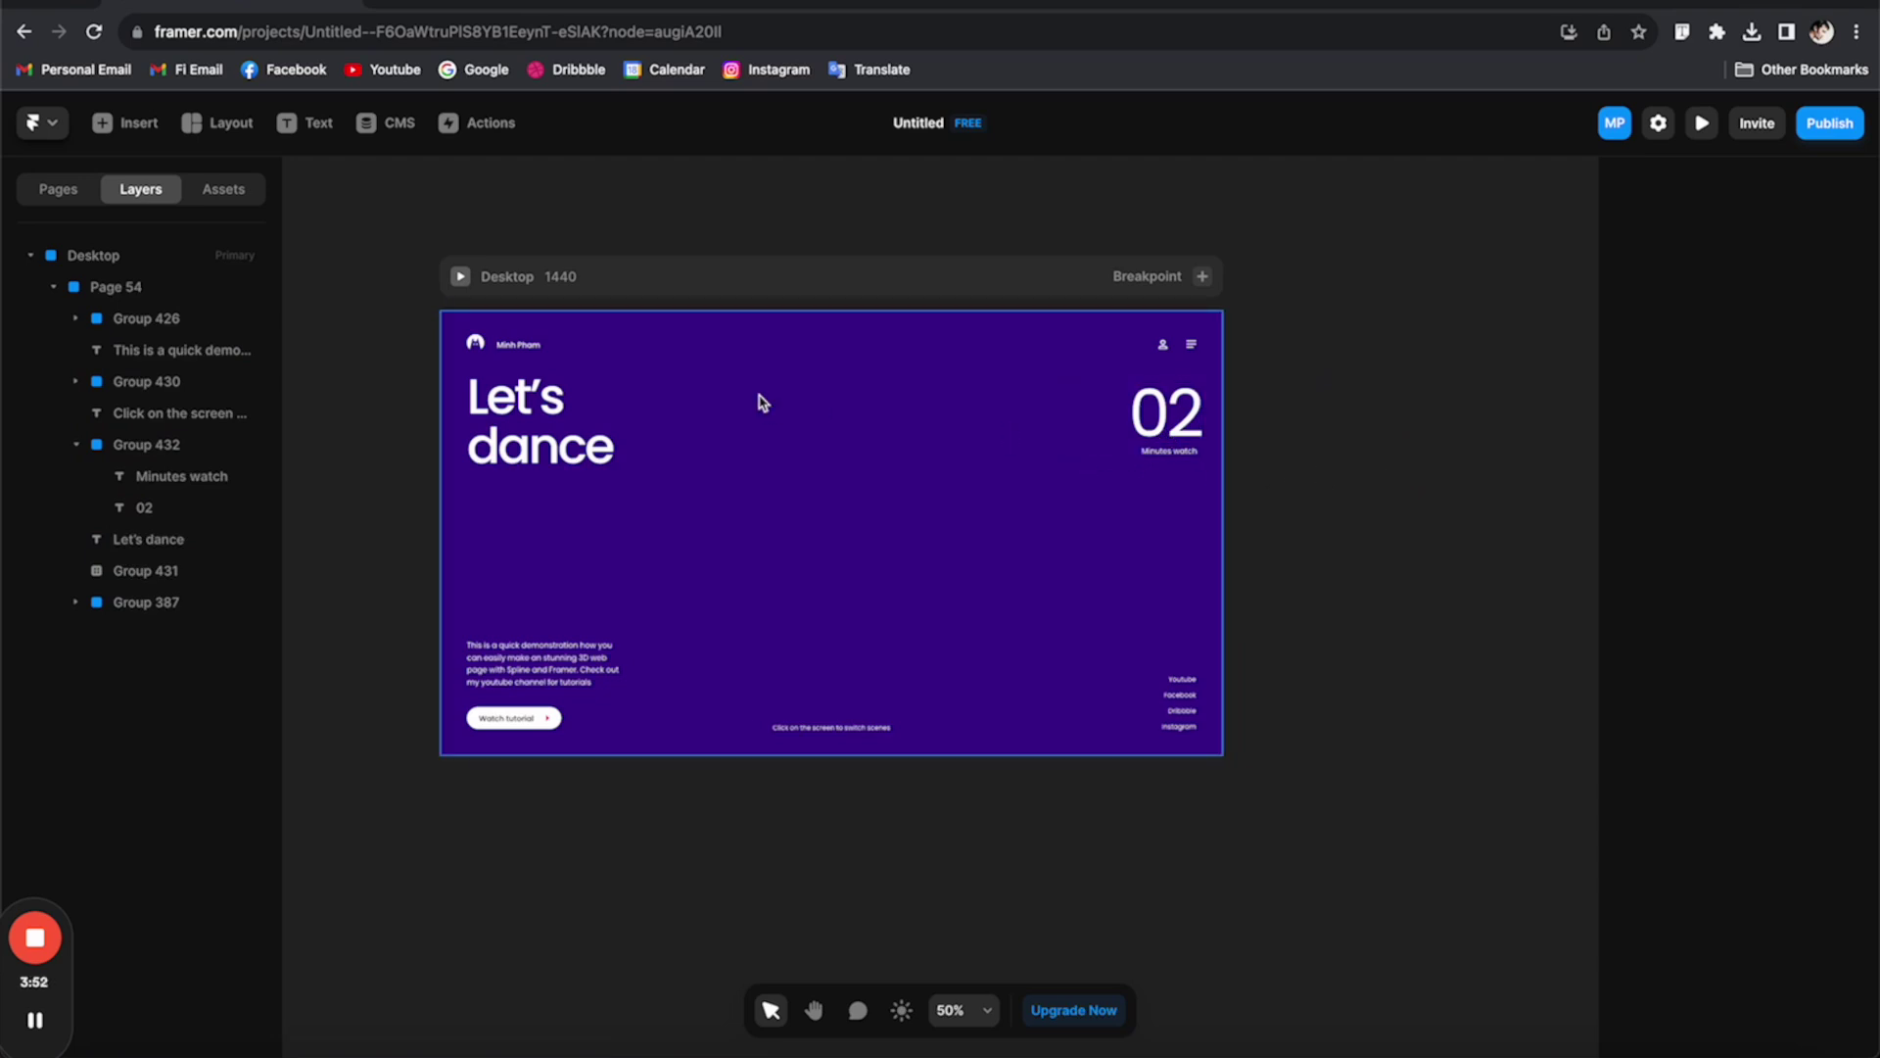
left_click(1291, 382)
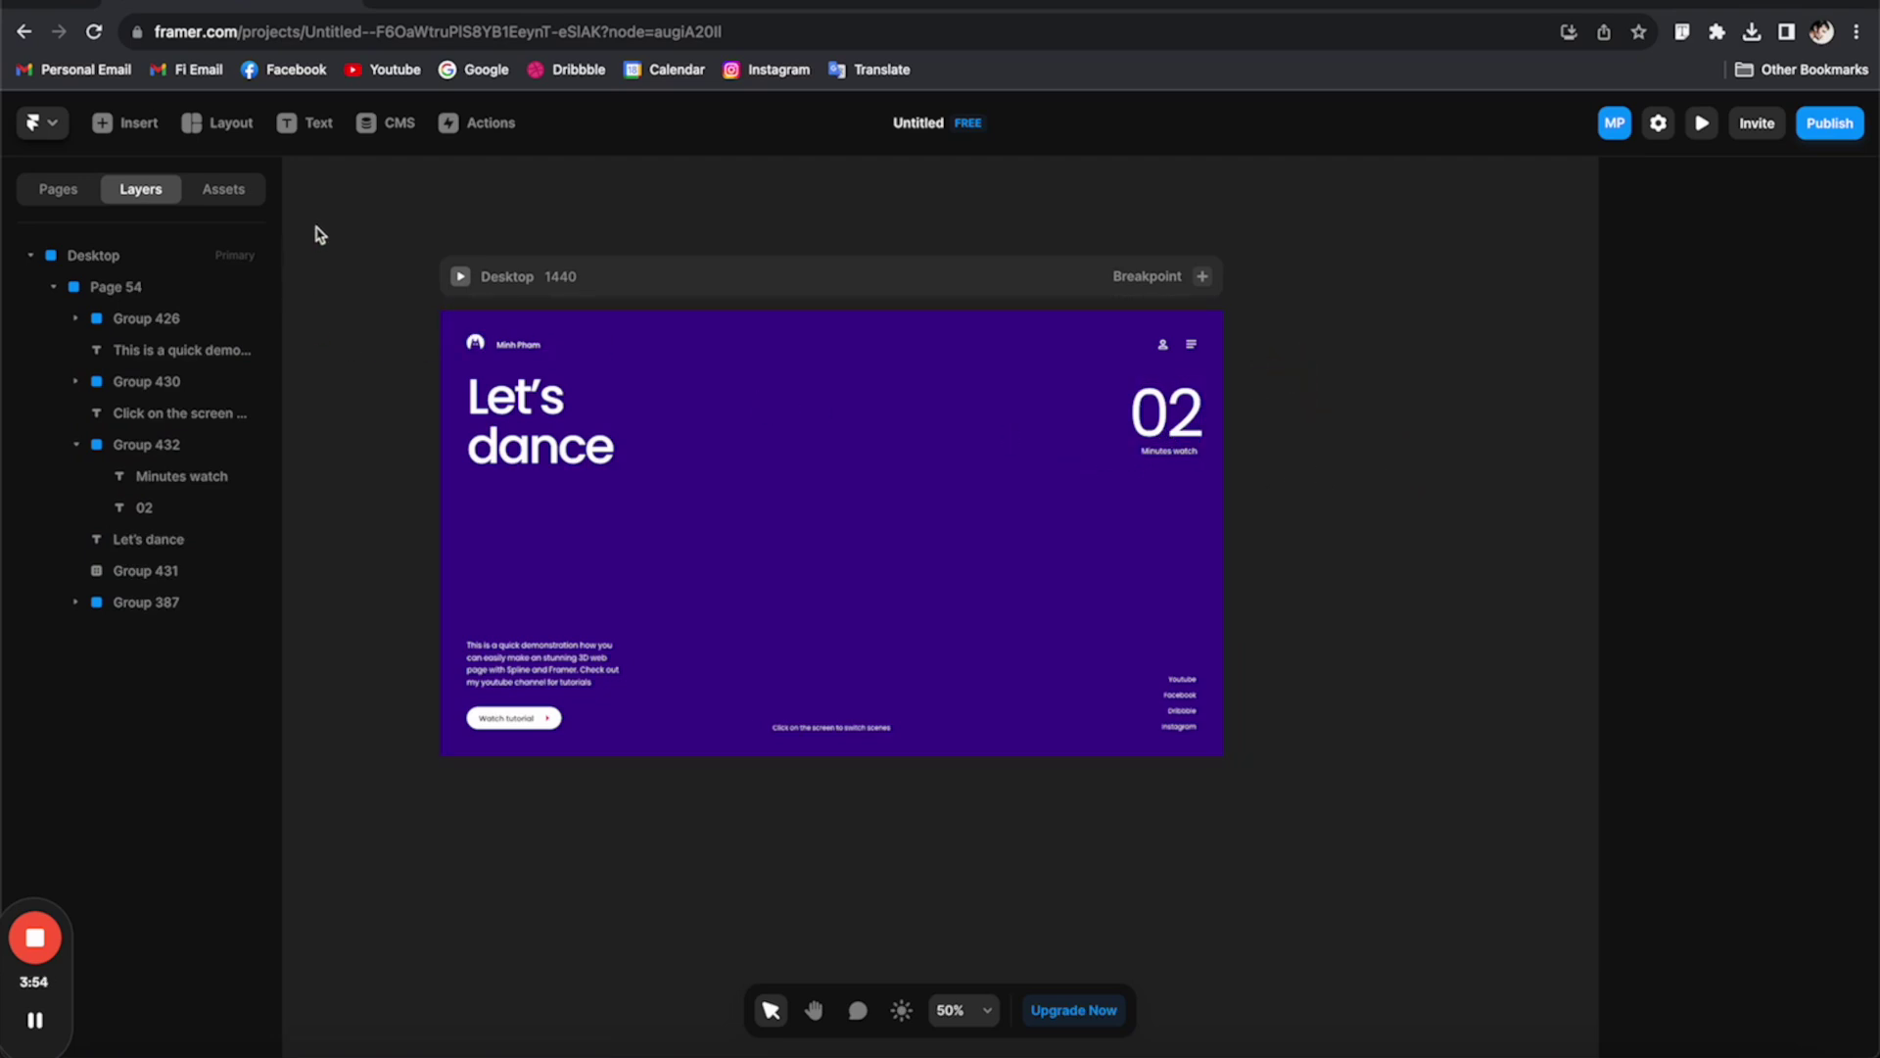
- Search Insert for 'emb' and drag a 600×400 Embed onto the desktop frame
left_click(138, 123)
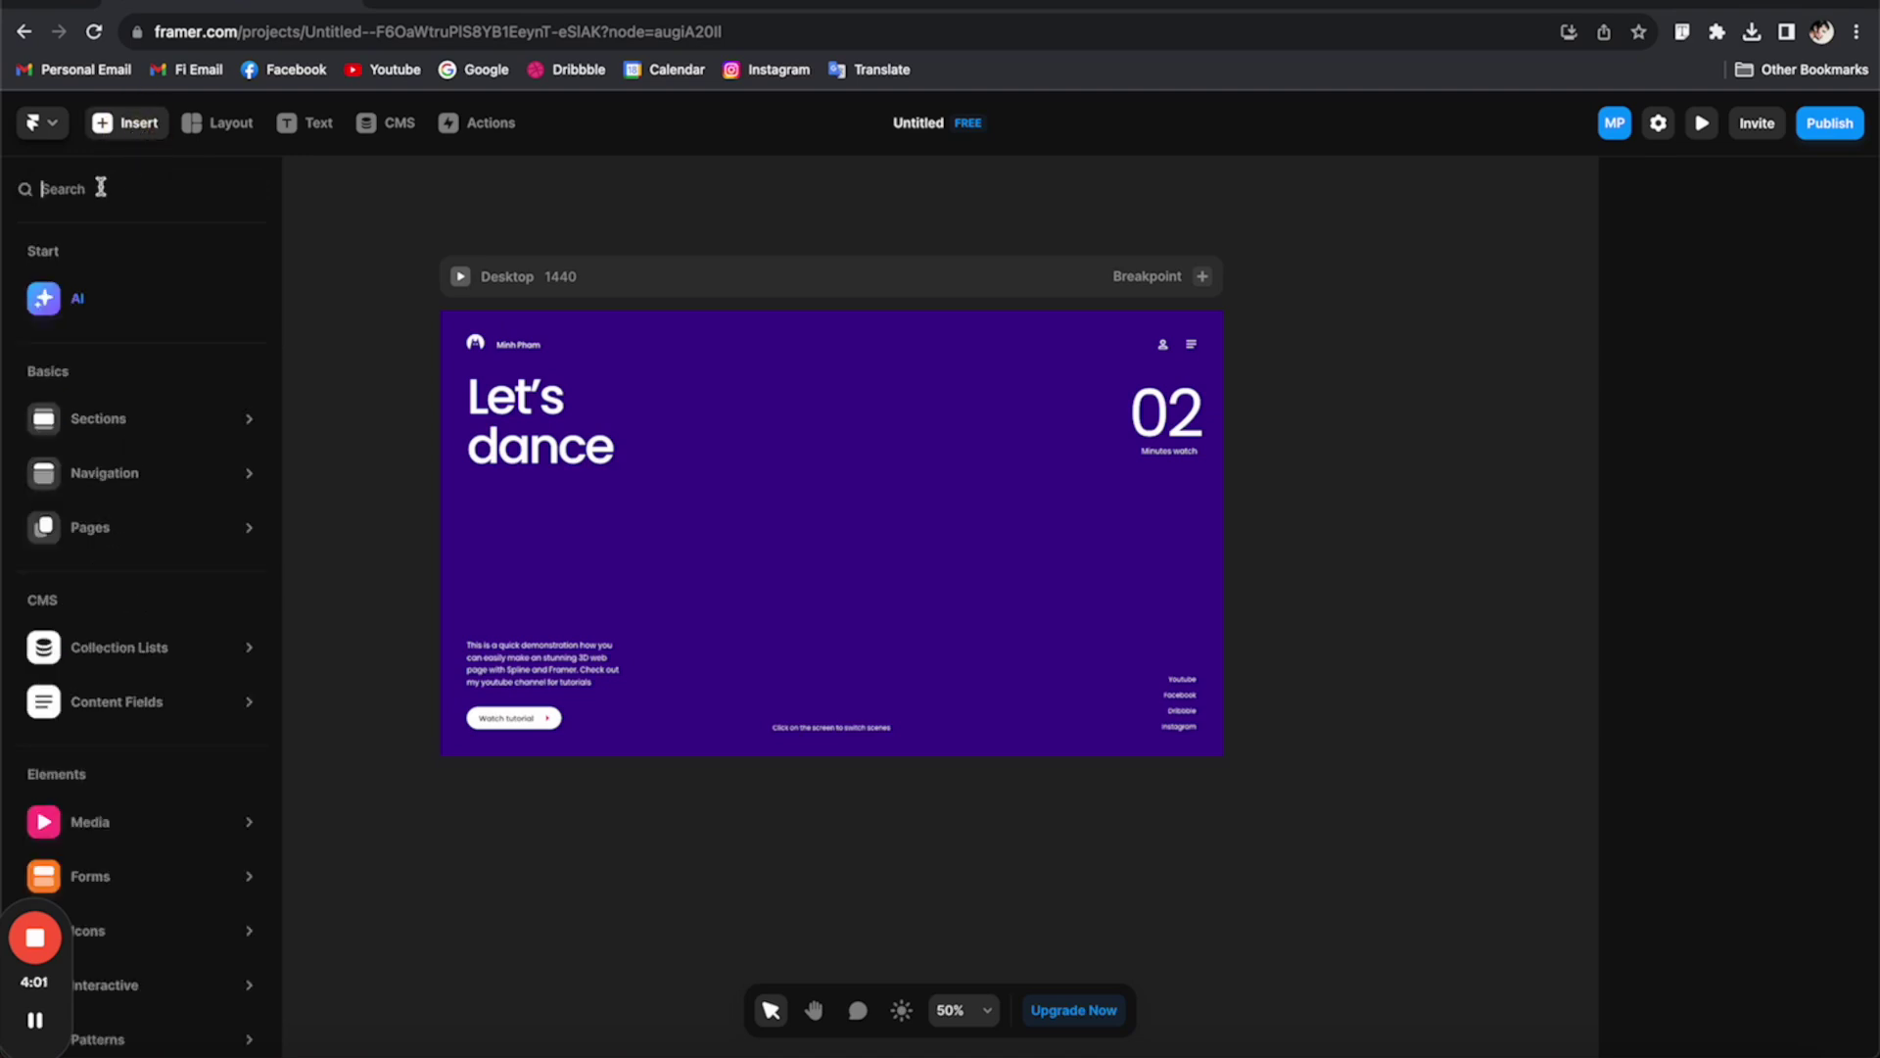
type("embed")
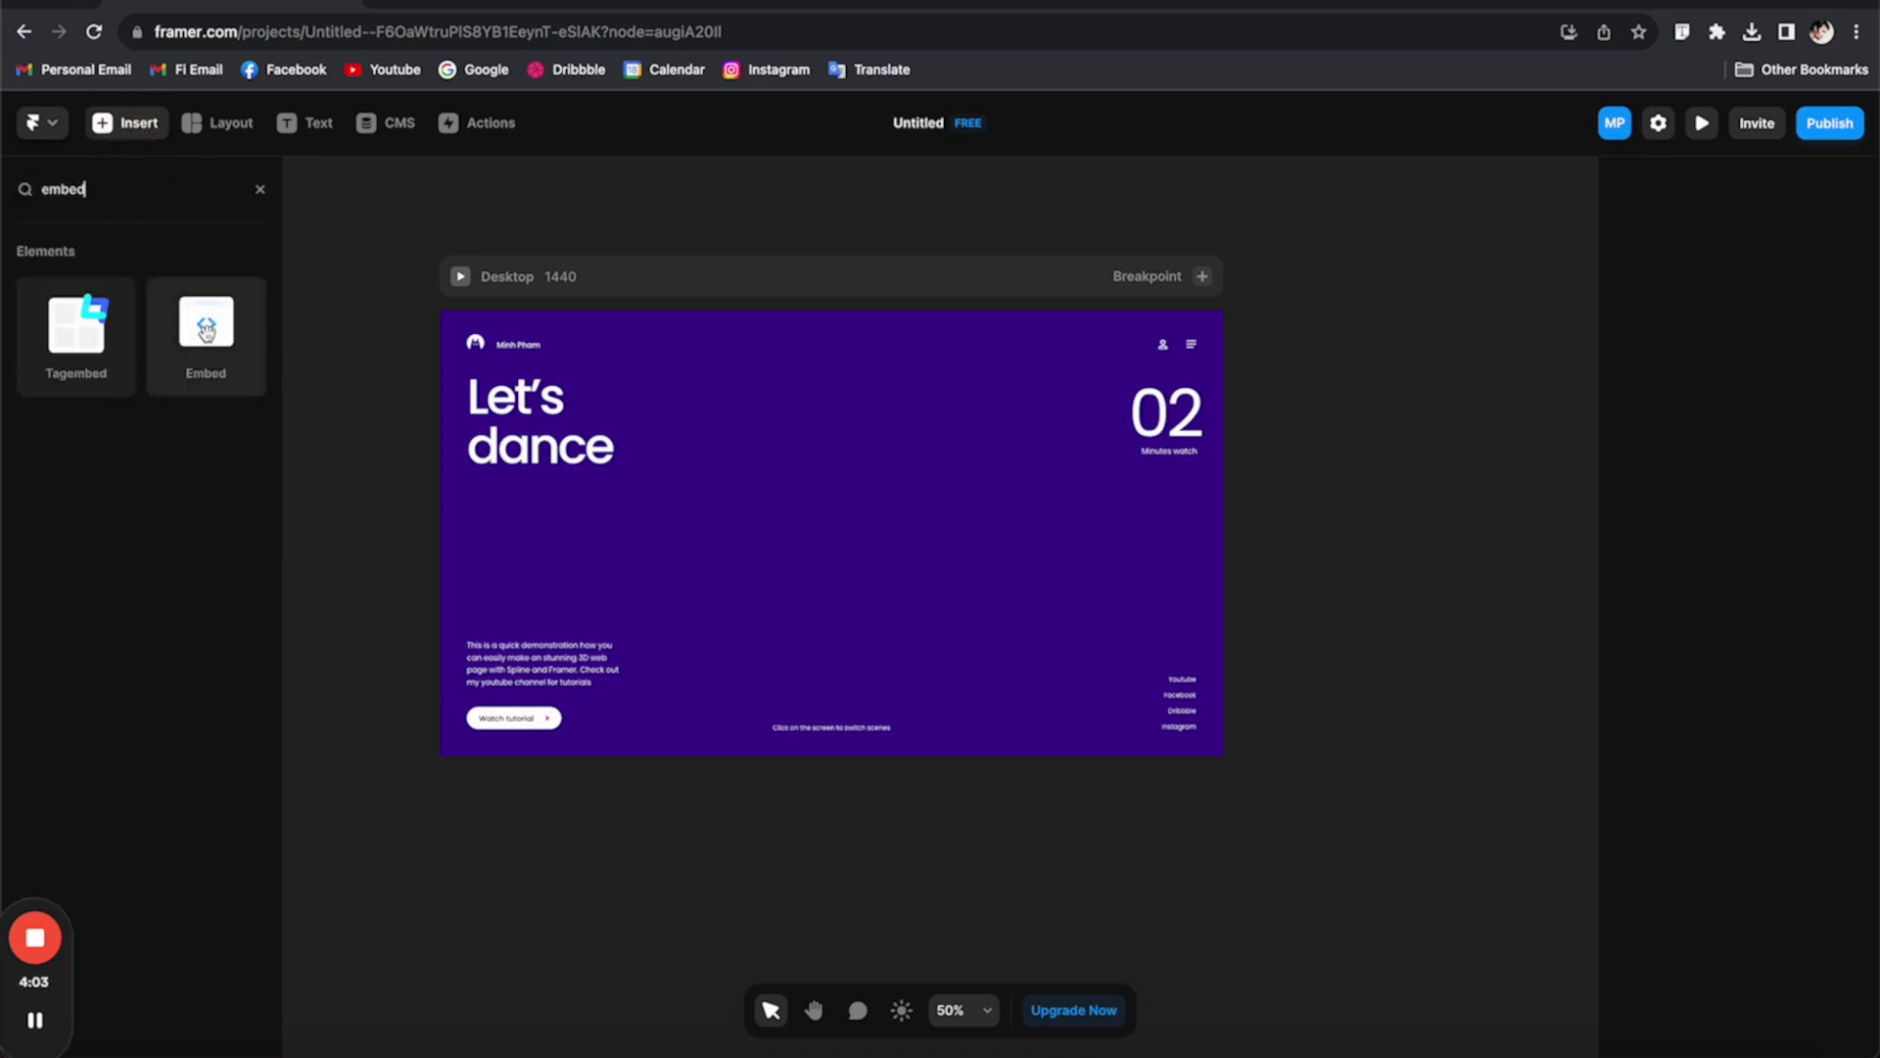
left_click_drag(203, 335, 839, 510)
- Make the Embed 100% relative in both width and height
left_click_drag(845, 506, 883, 493)
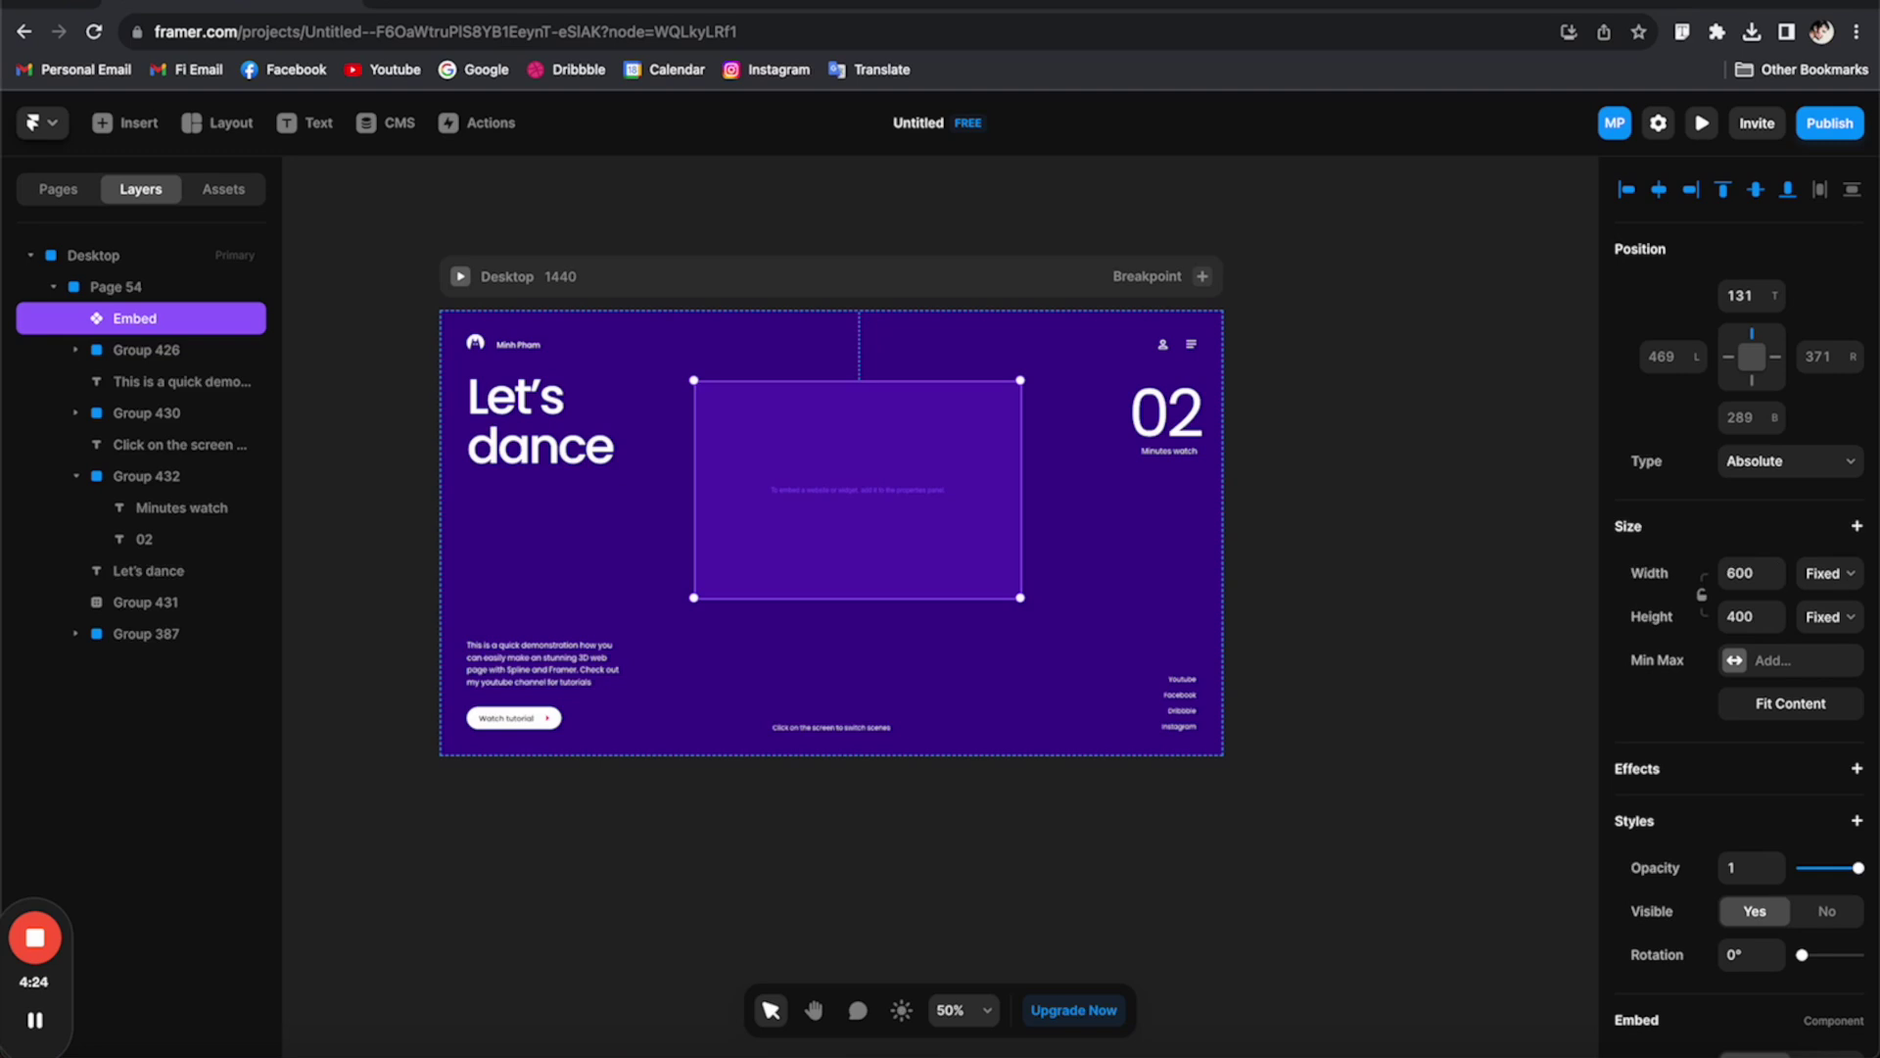
left_click(1830, 573)
left_click(1843, 593)
left_click(1829, 616)
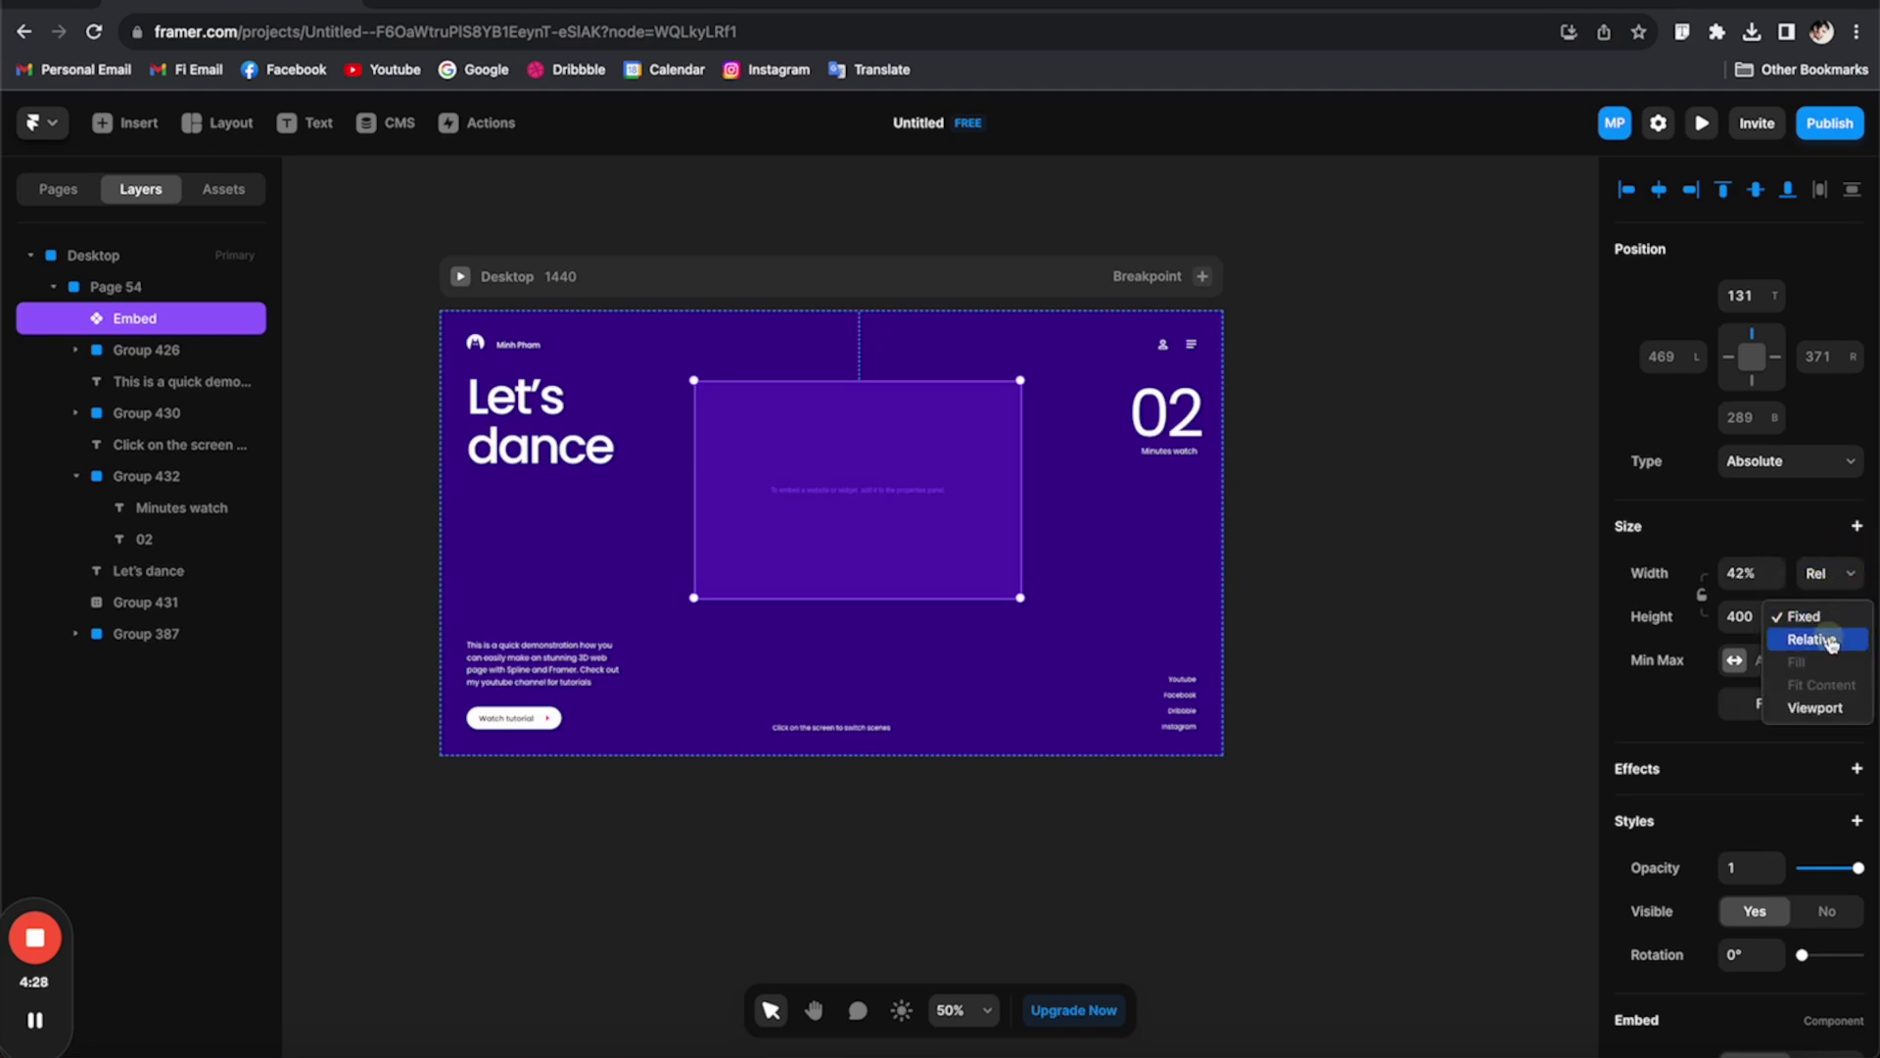
left_click(1839, 636)
left_click(1751, 572)
type("100")
left_click(1761, 614)
type("1")
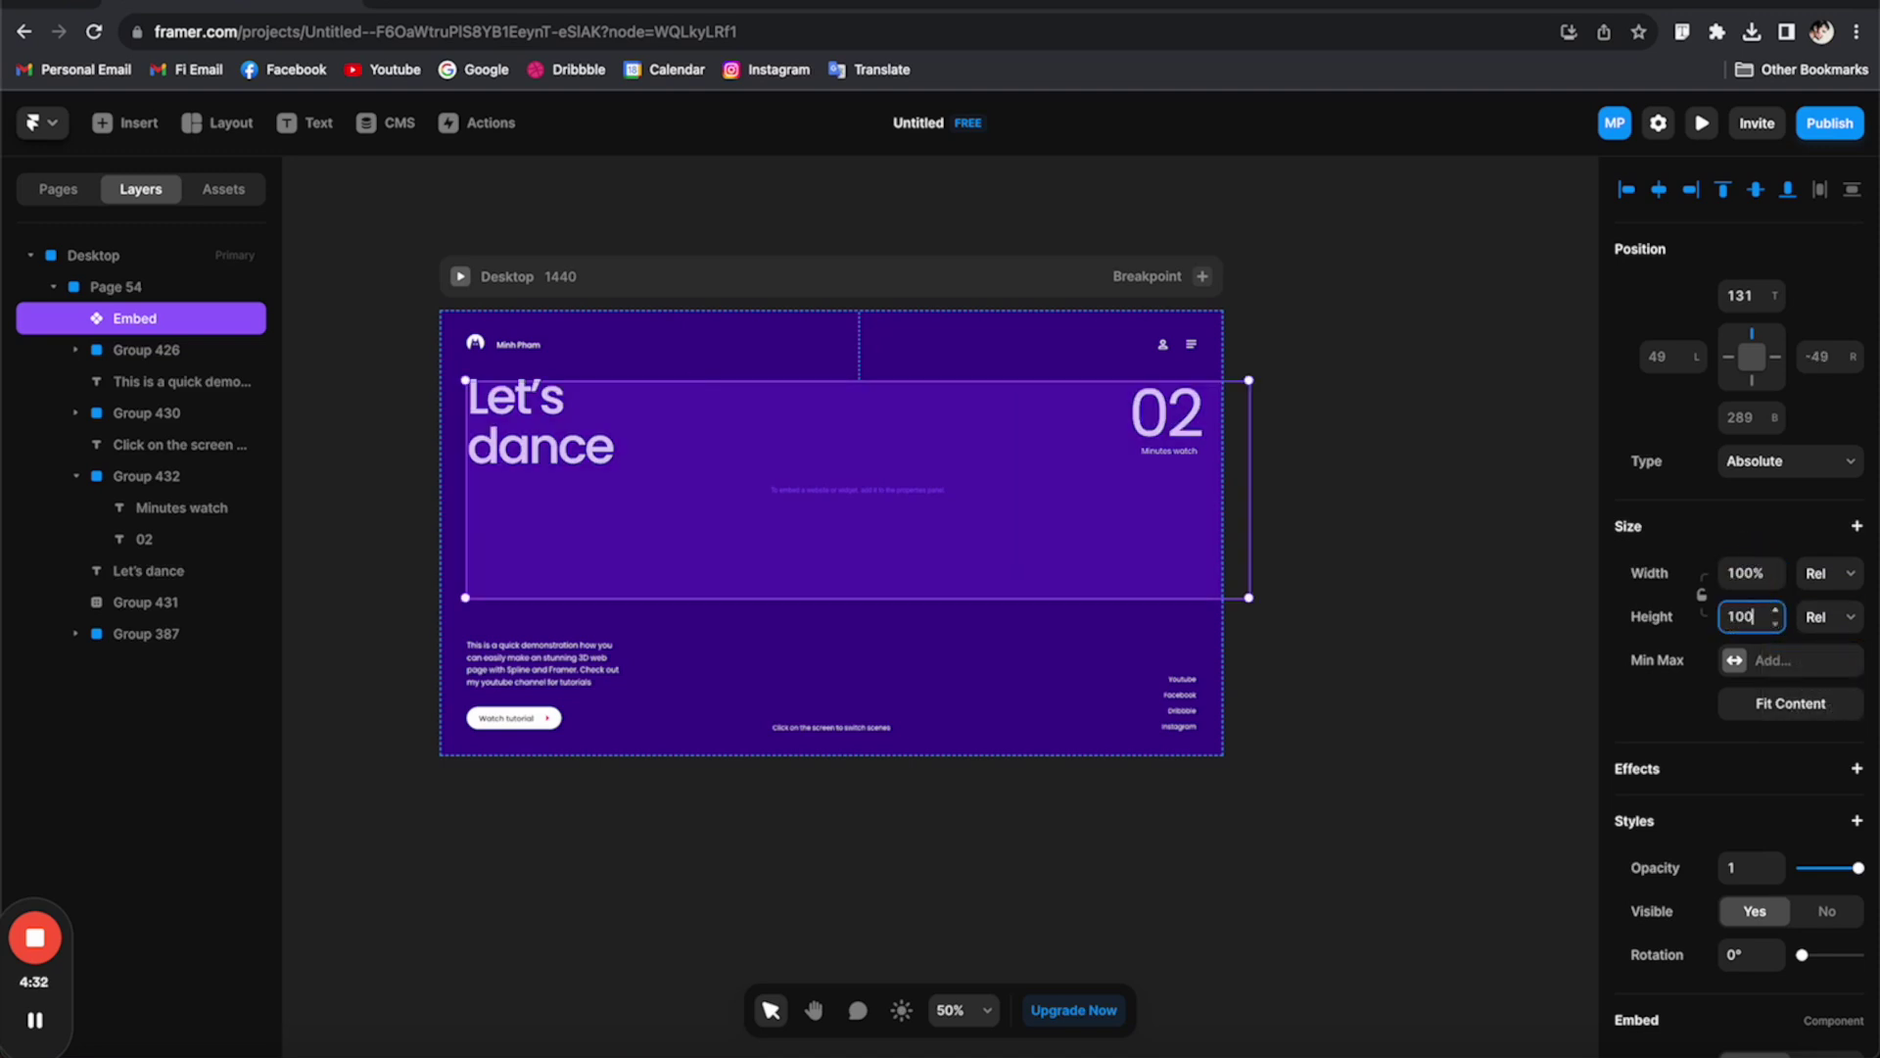
type("00")
key("Return")
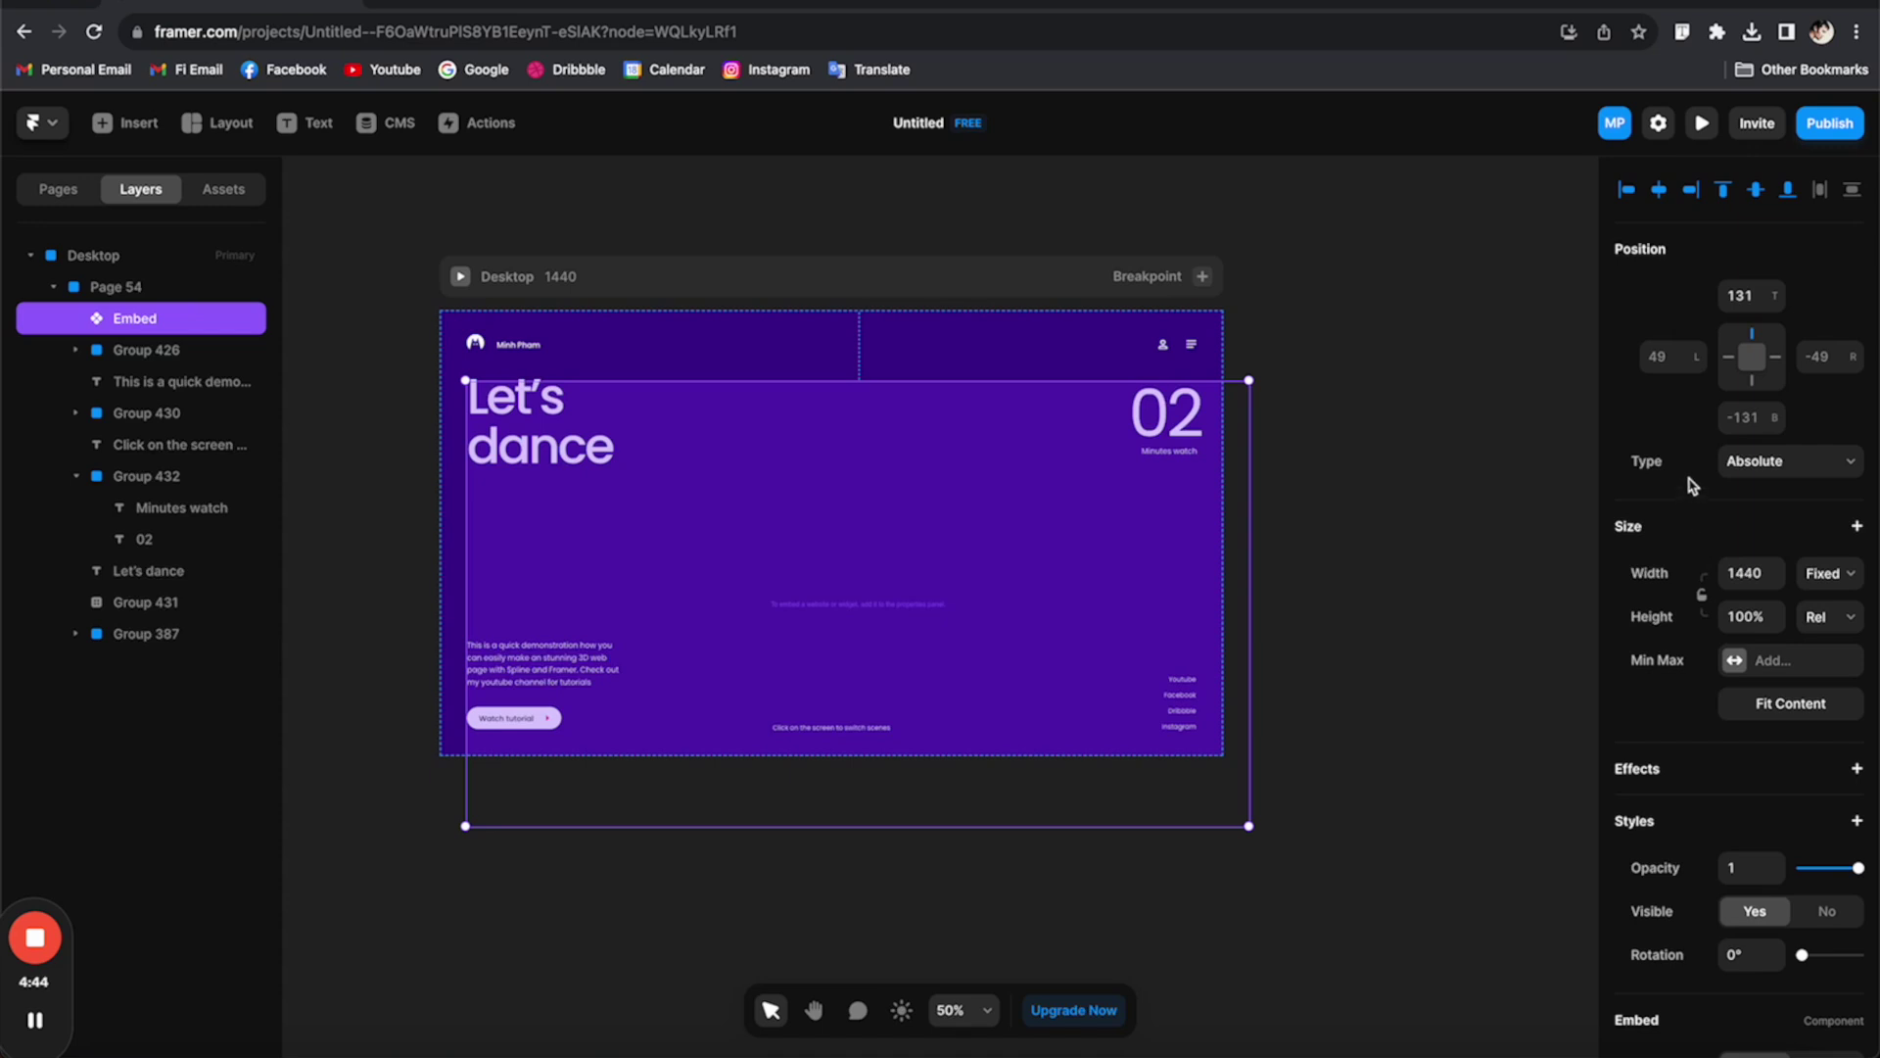
- Align the Embed left and top and pin it to the left, right and bottom edges
left_click(1623, 189)
left_click(1719, 190)
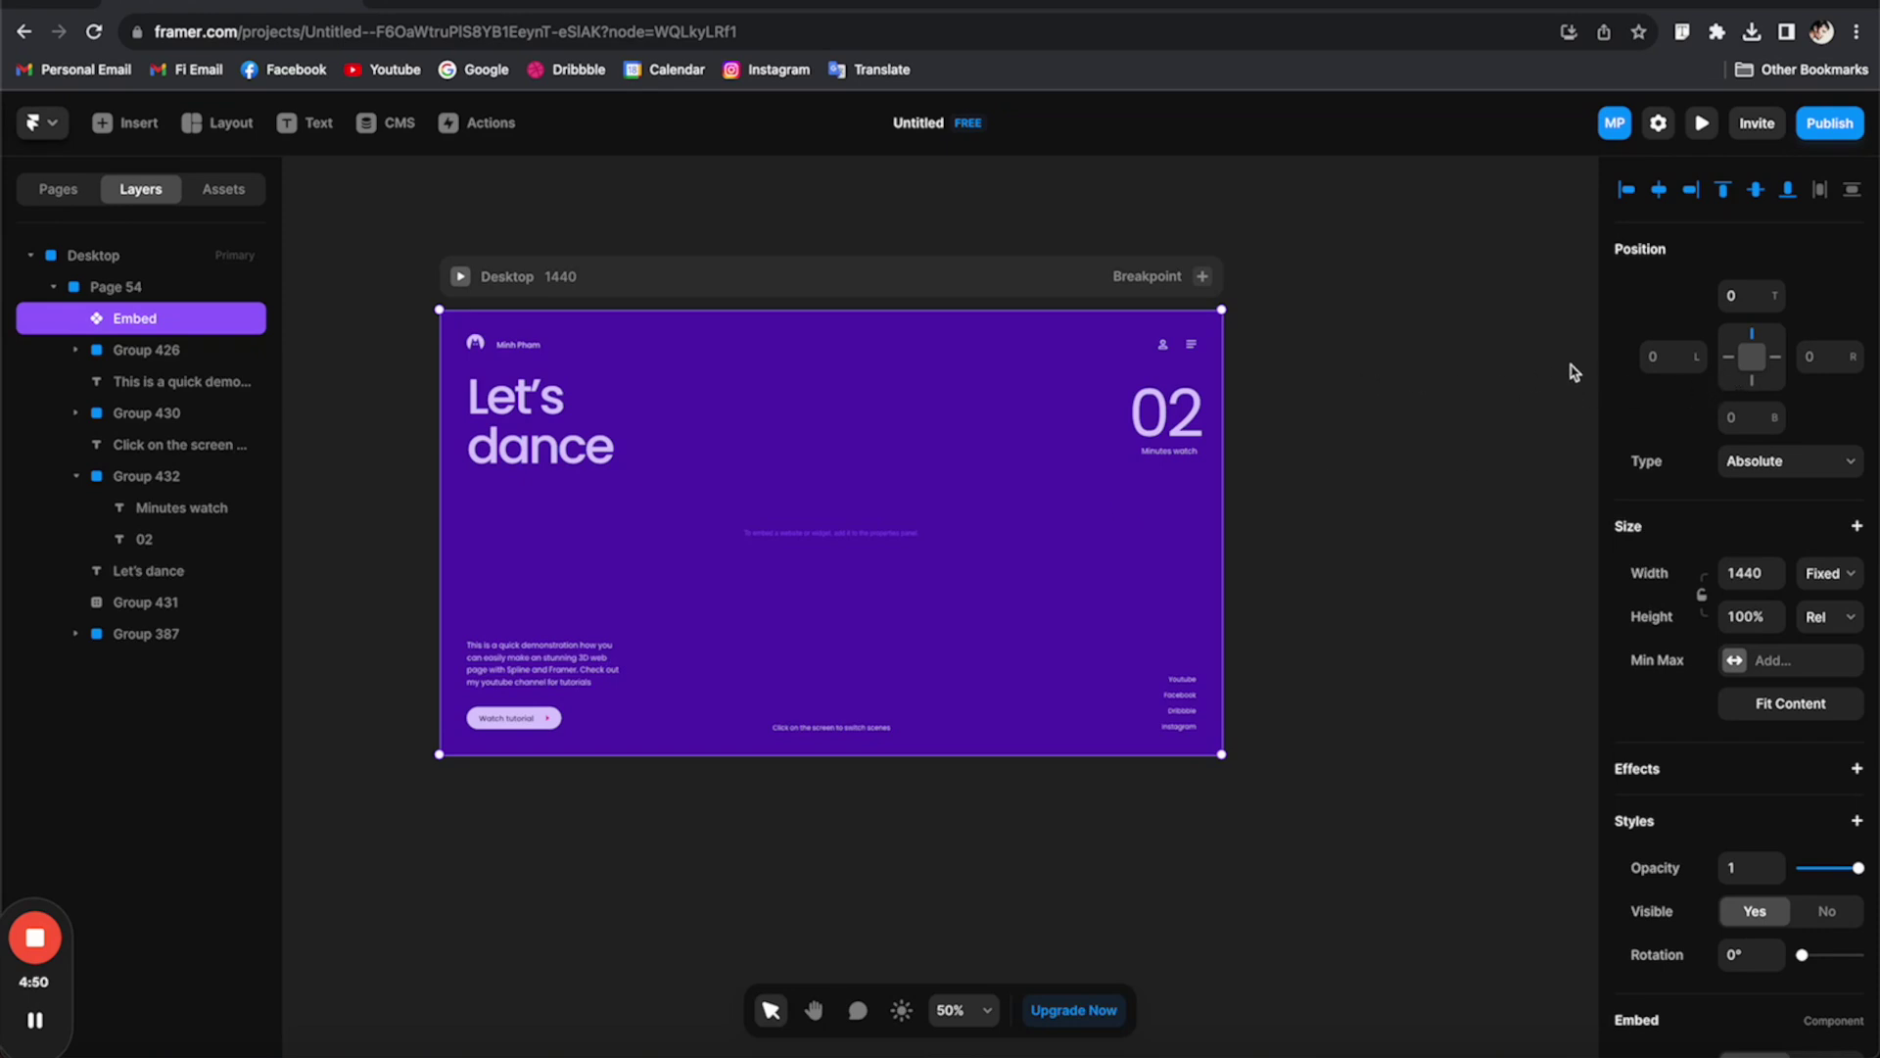
left_click(1728, 362)
left_click(1776, 358)
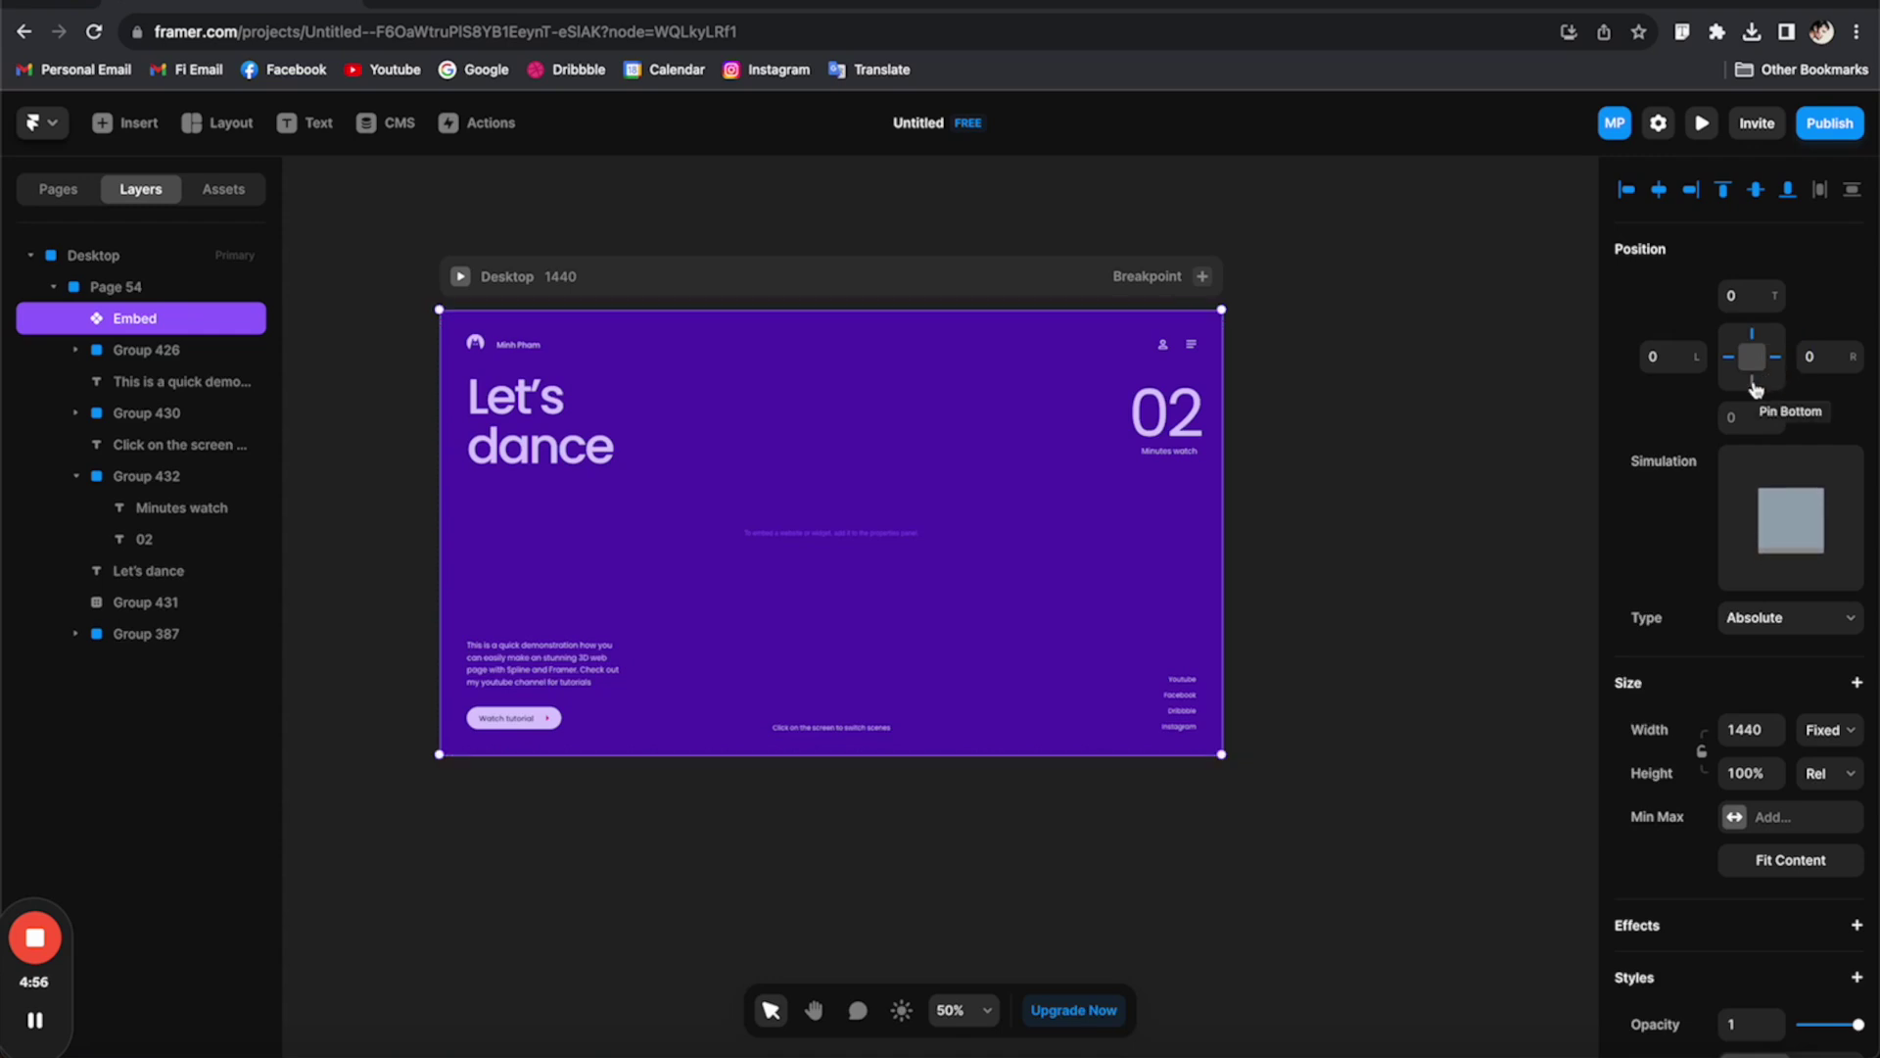
left_click(1753, 383)
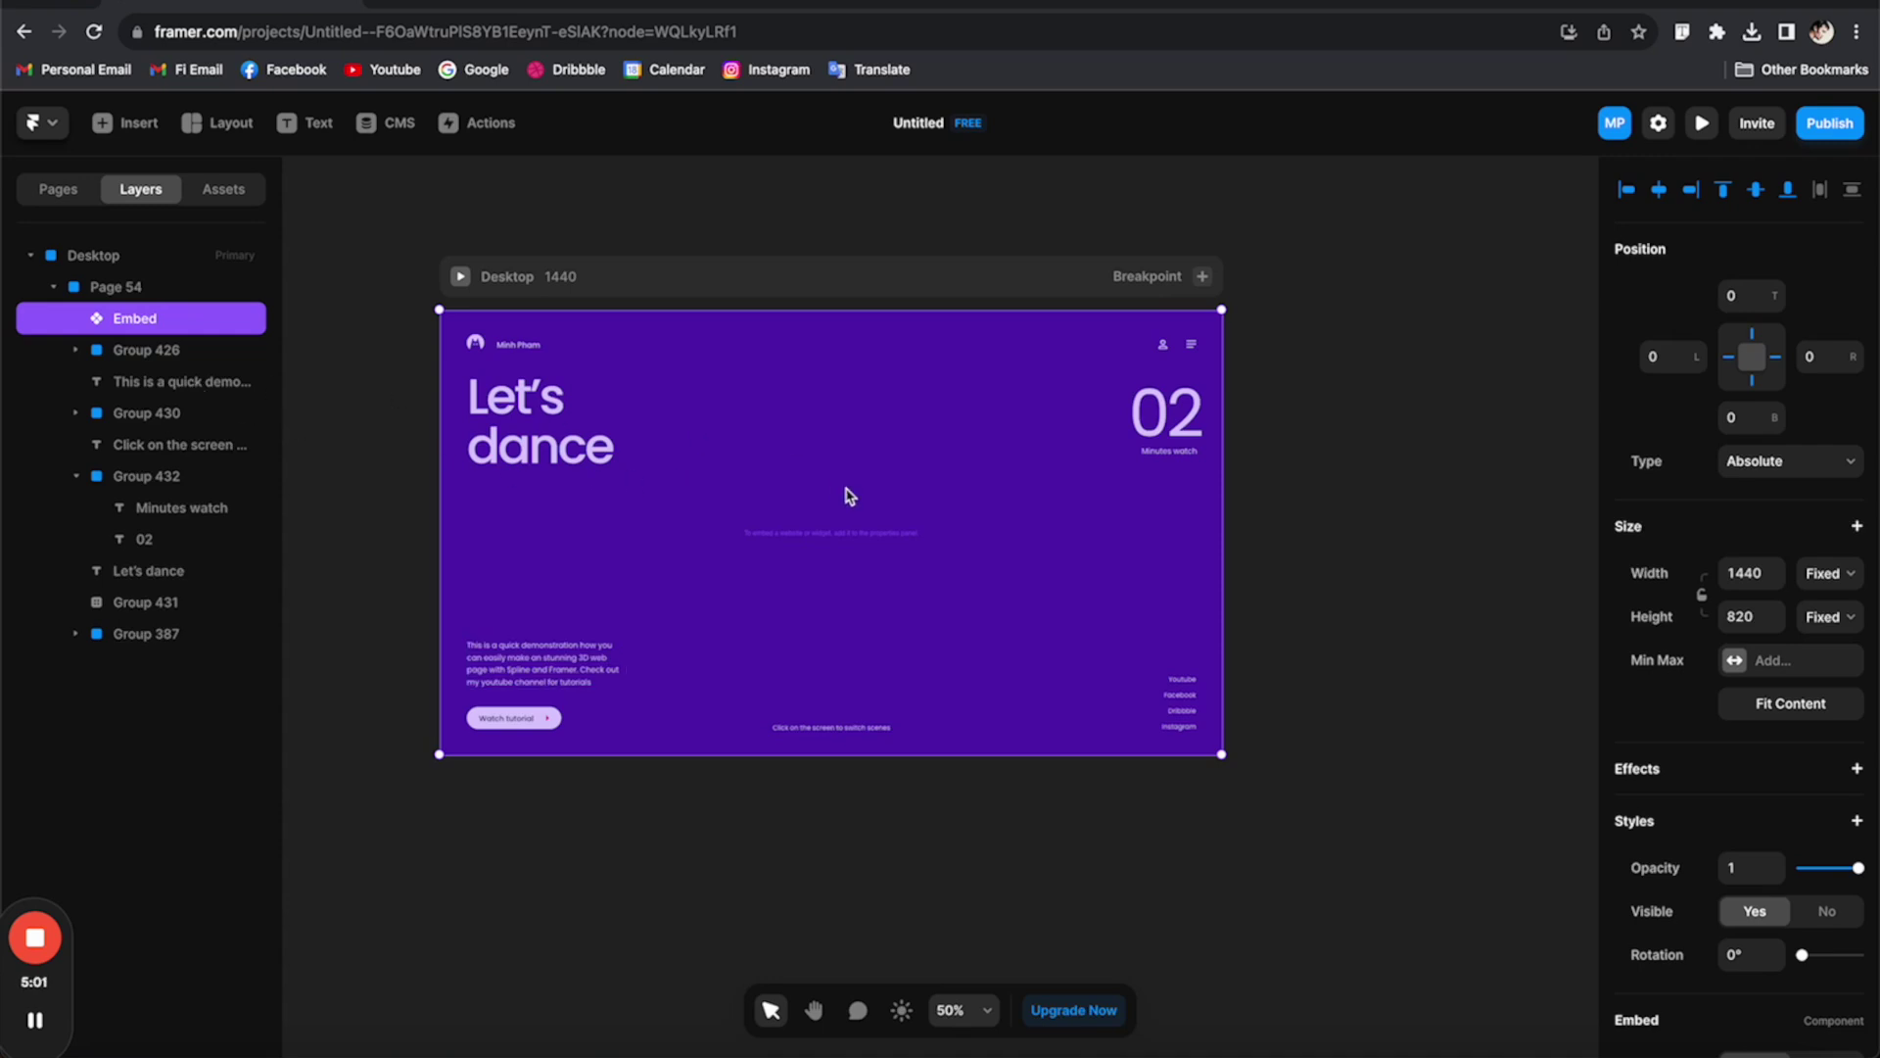
- Copy the Spline public link and paste it as the Framer Embed's URL
scroll(1794, 707, "down", 3)
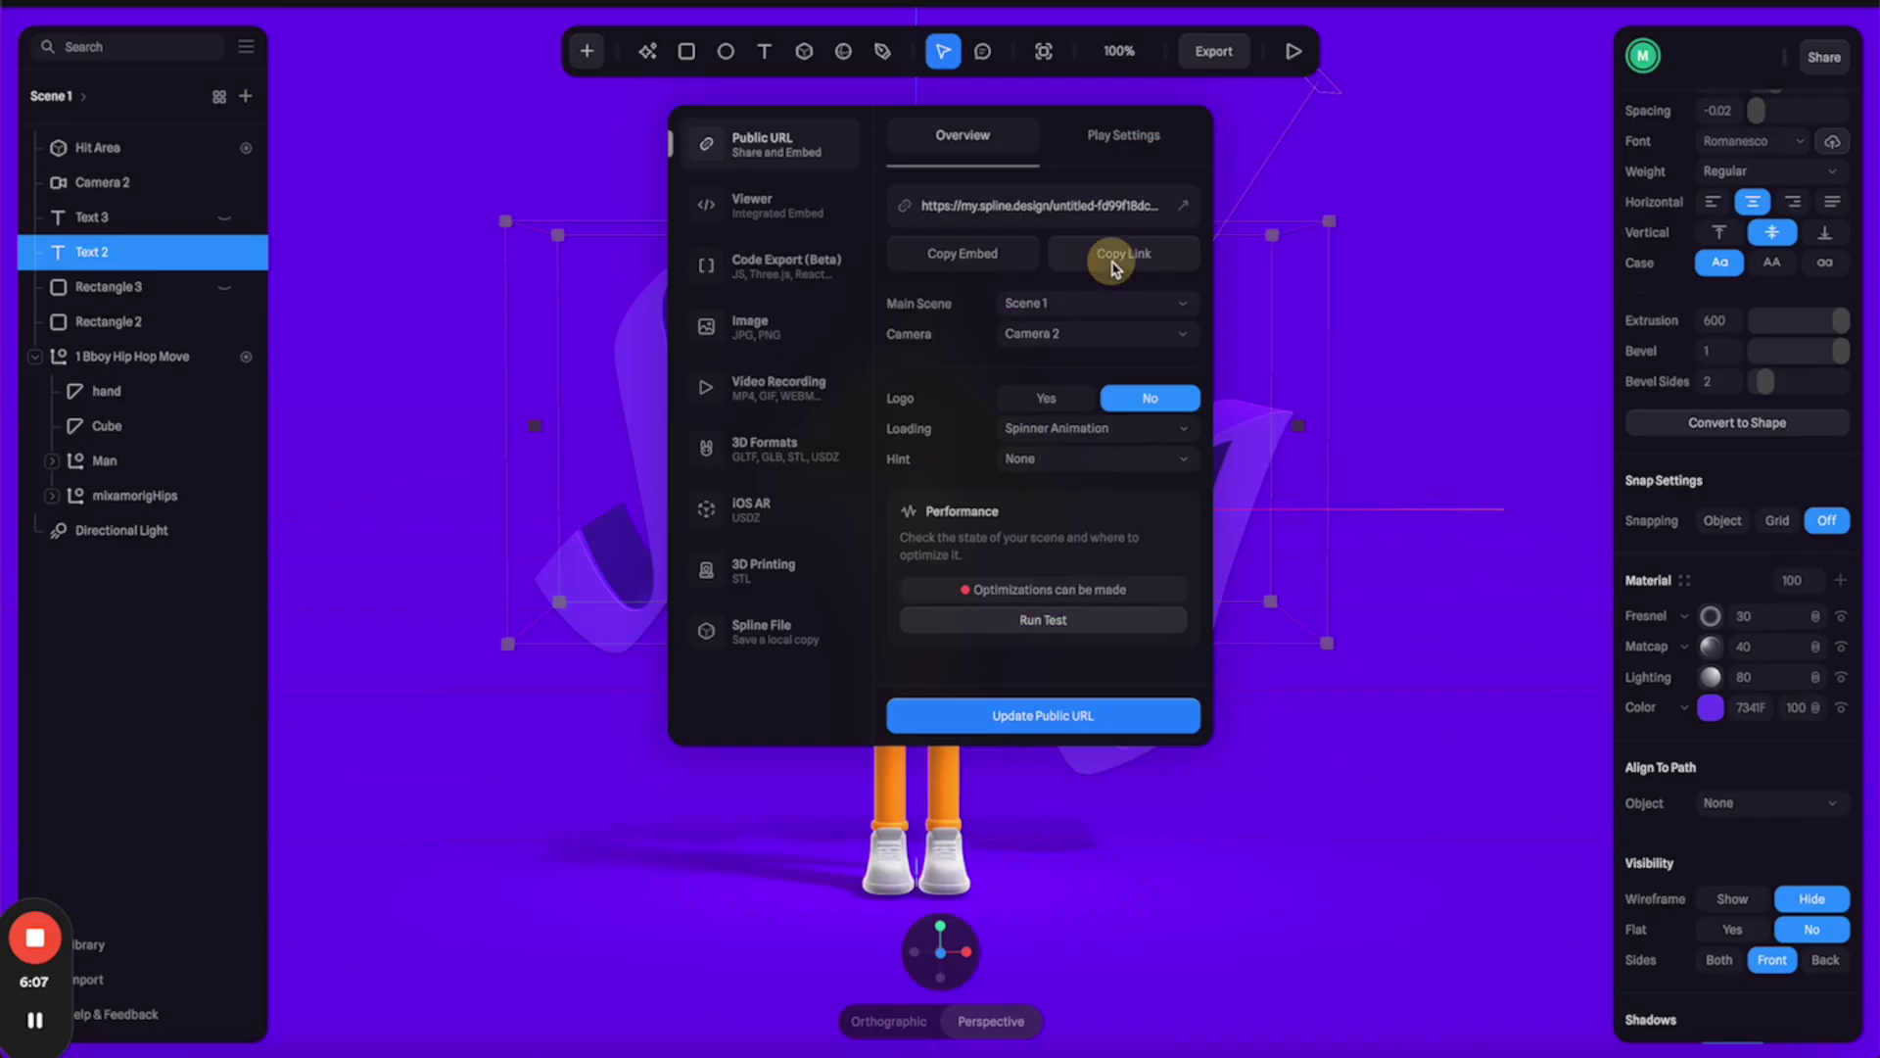
left_click(1115, 256)
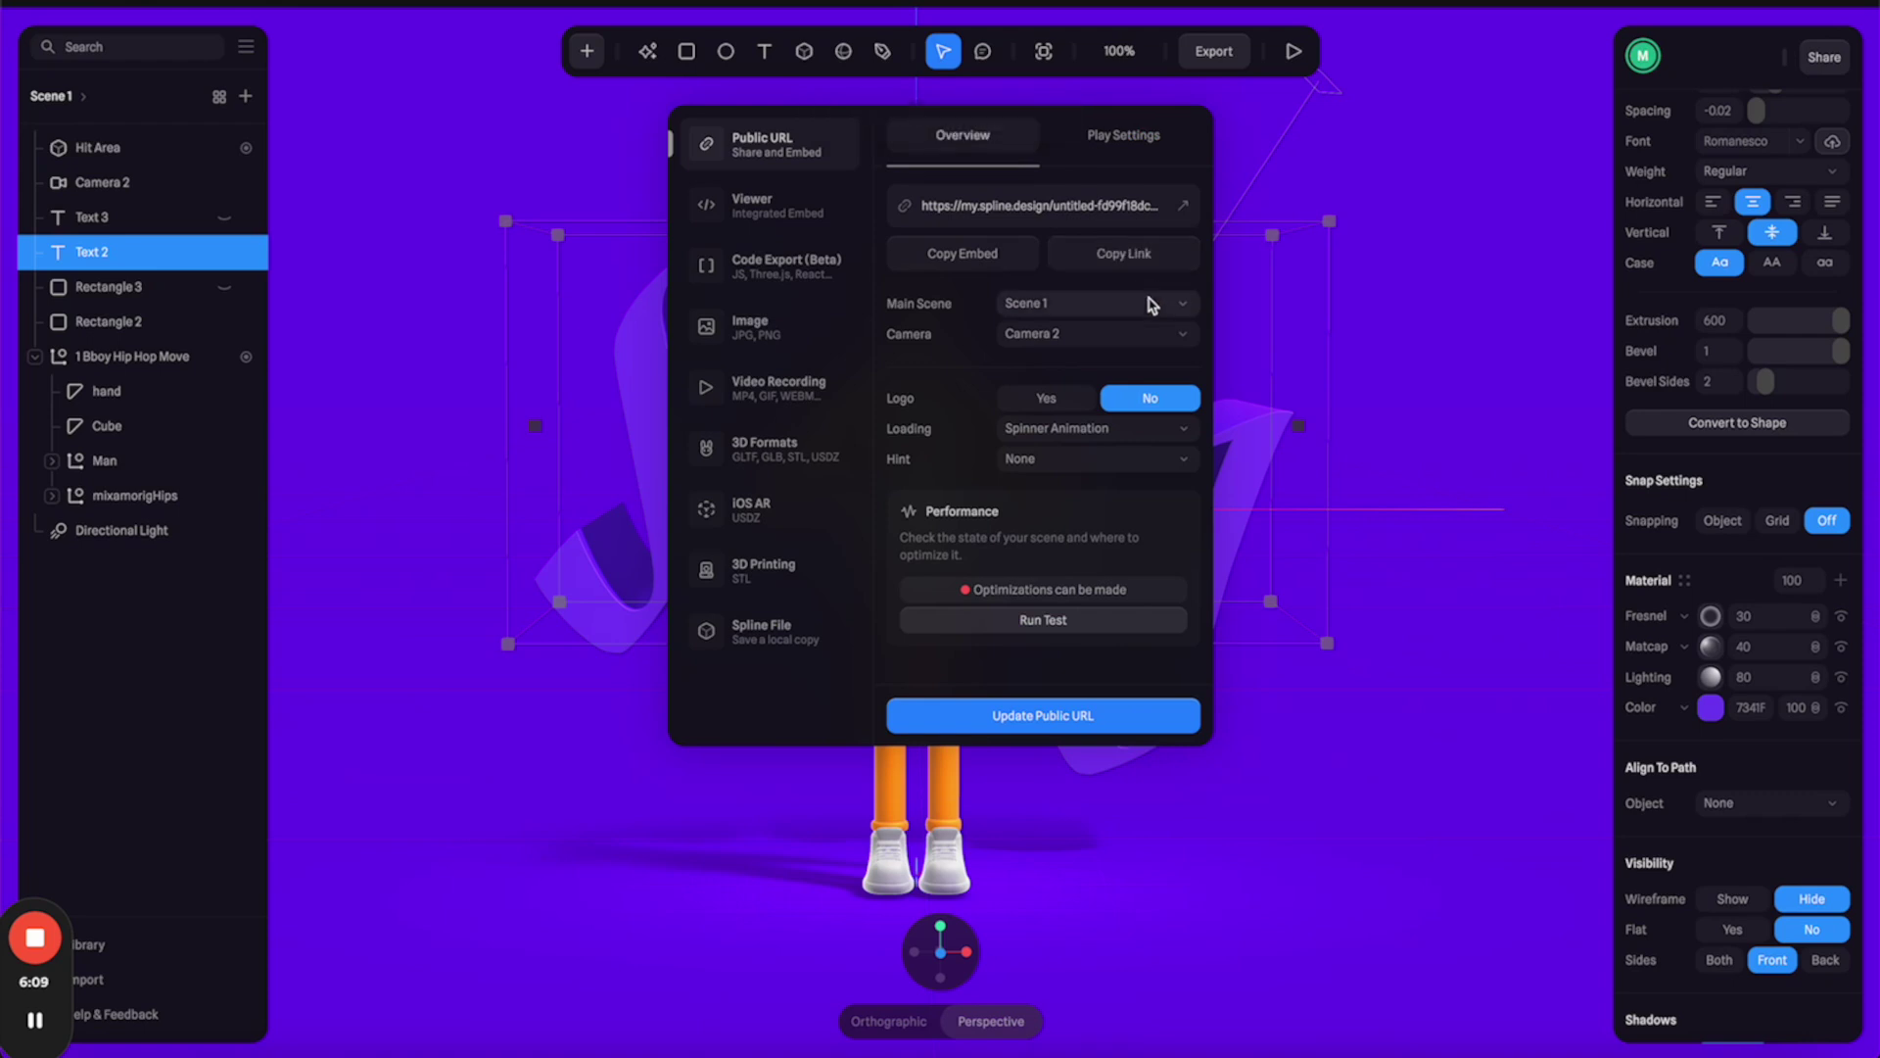
key("super+Tab")
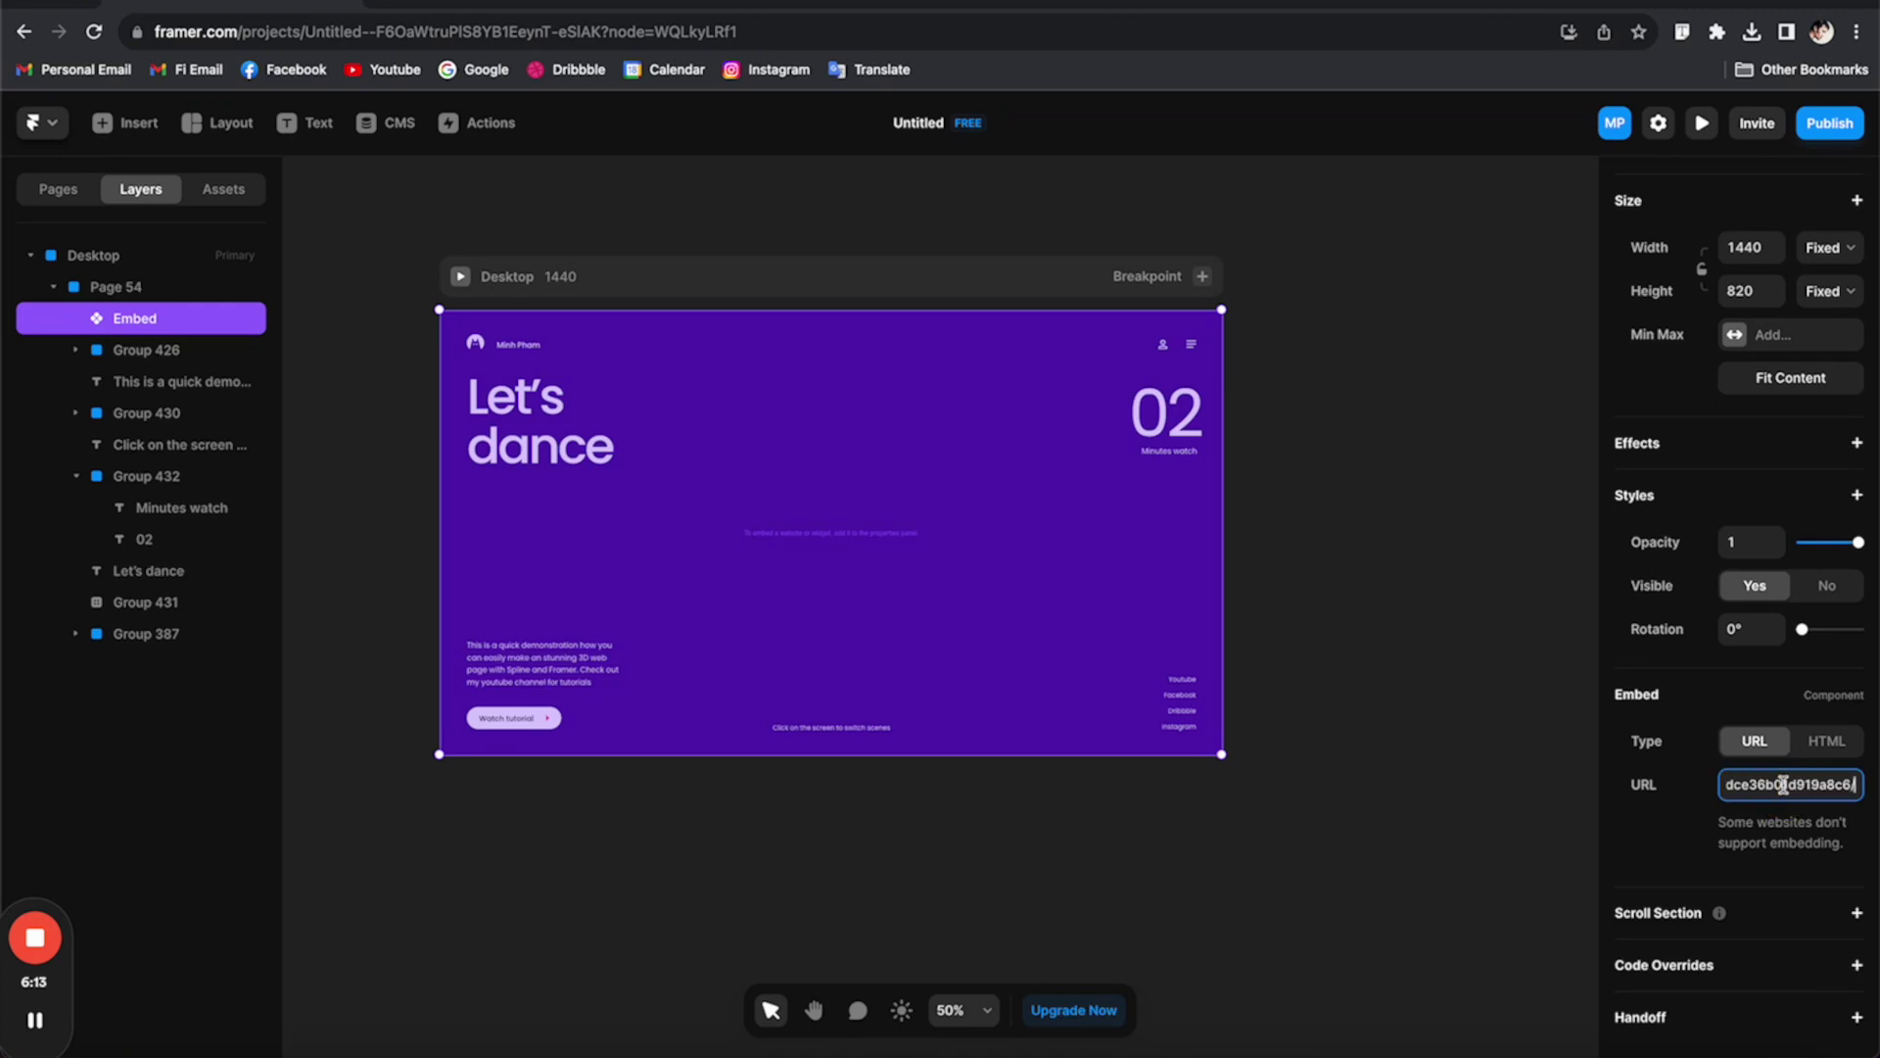
key("Return")
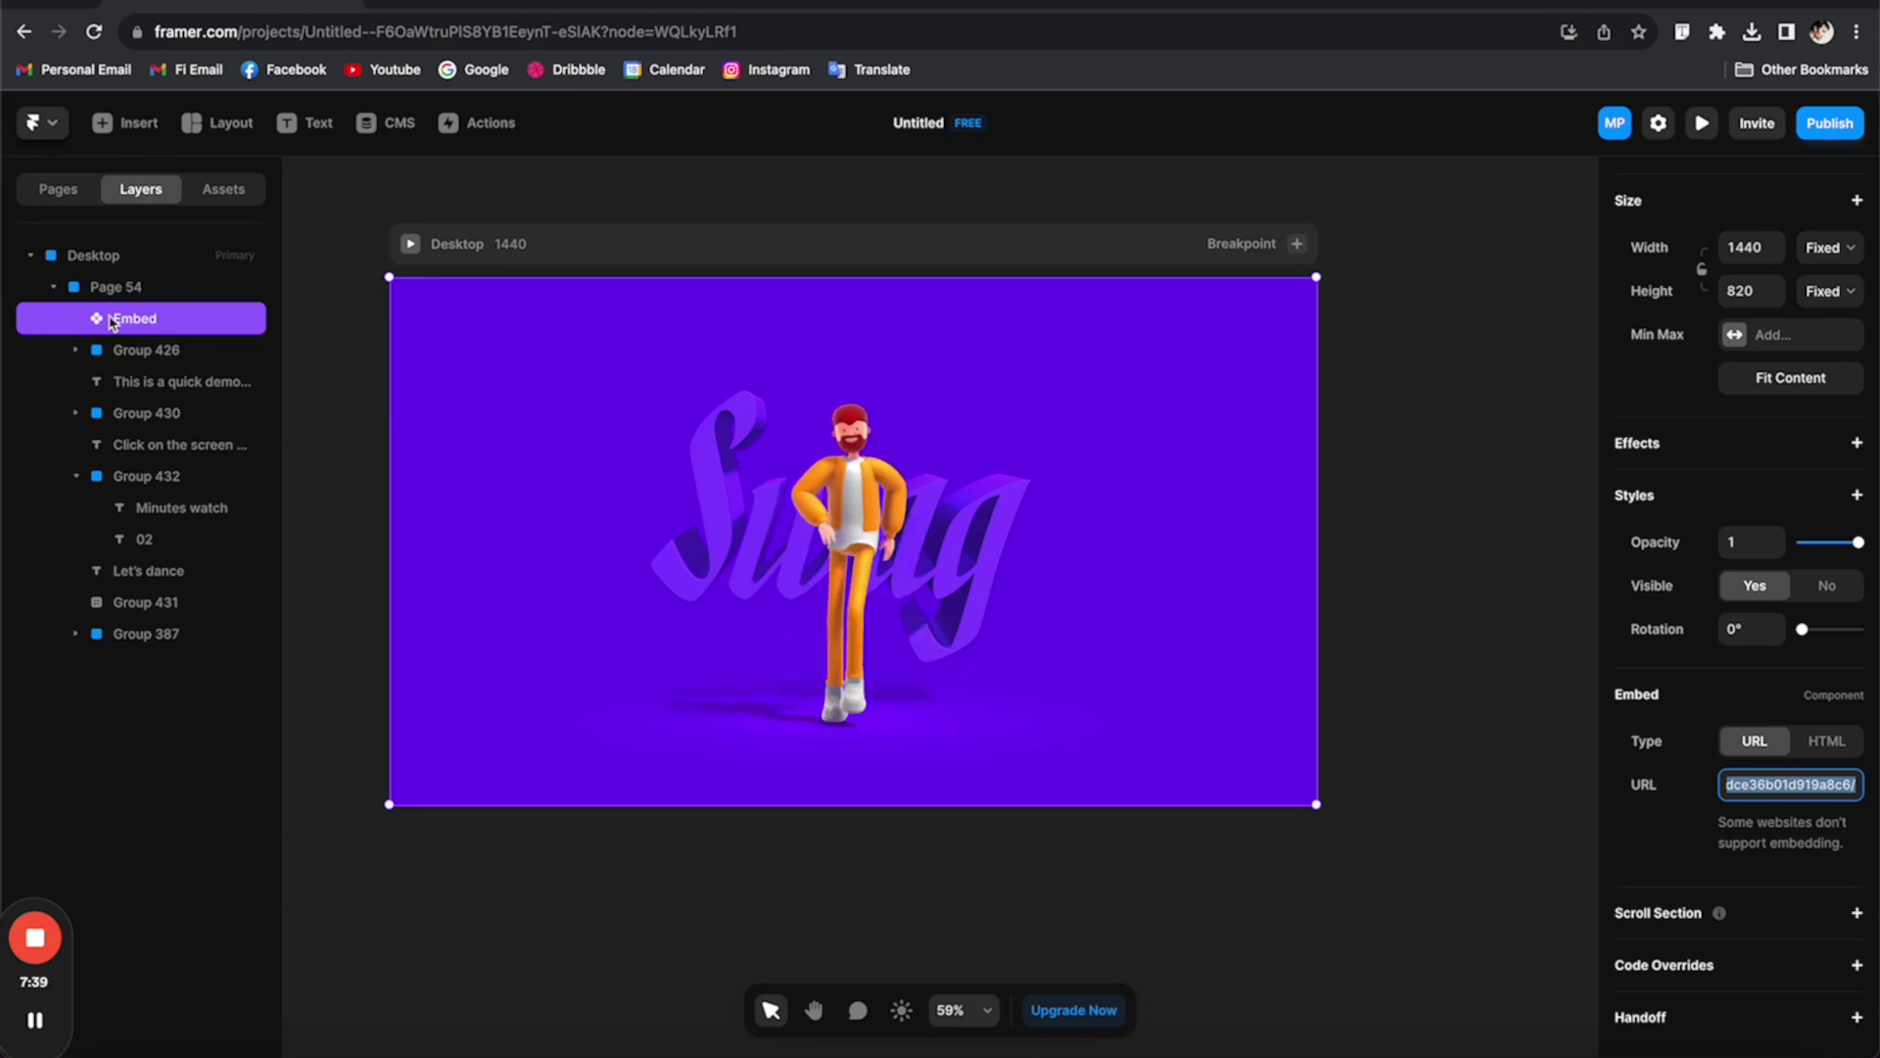
- Move the Embed layer to the bottom, preview the Swag–Chill–Slick cycle, and open Publish
left_click_drag(146, 320, 151, 647)
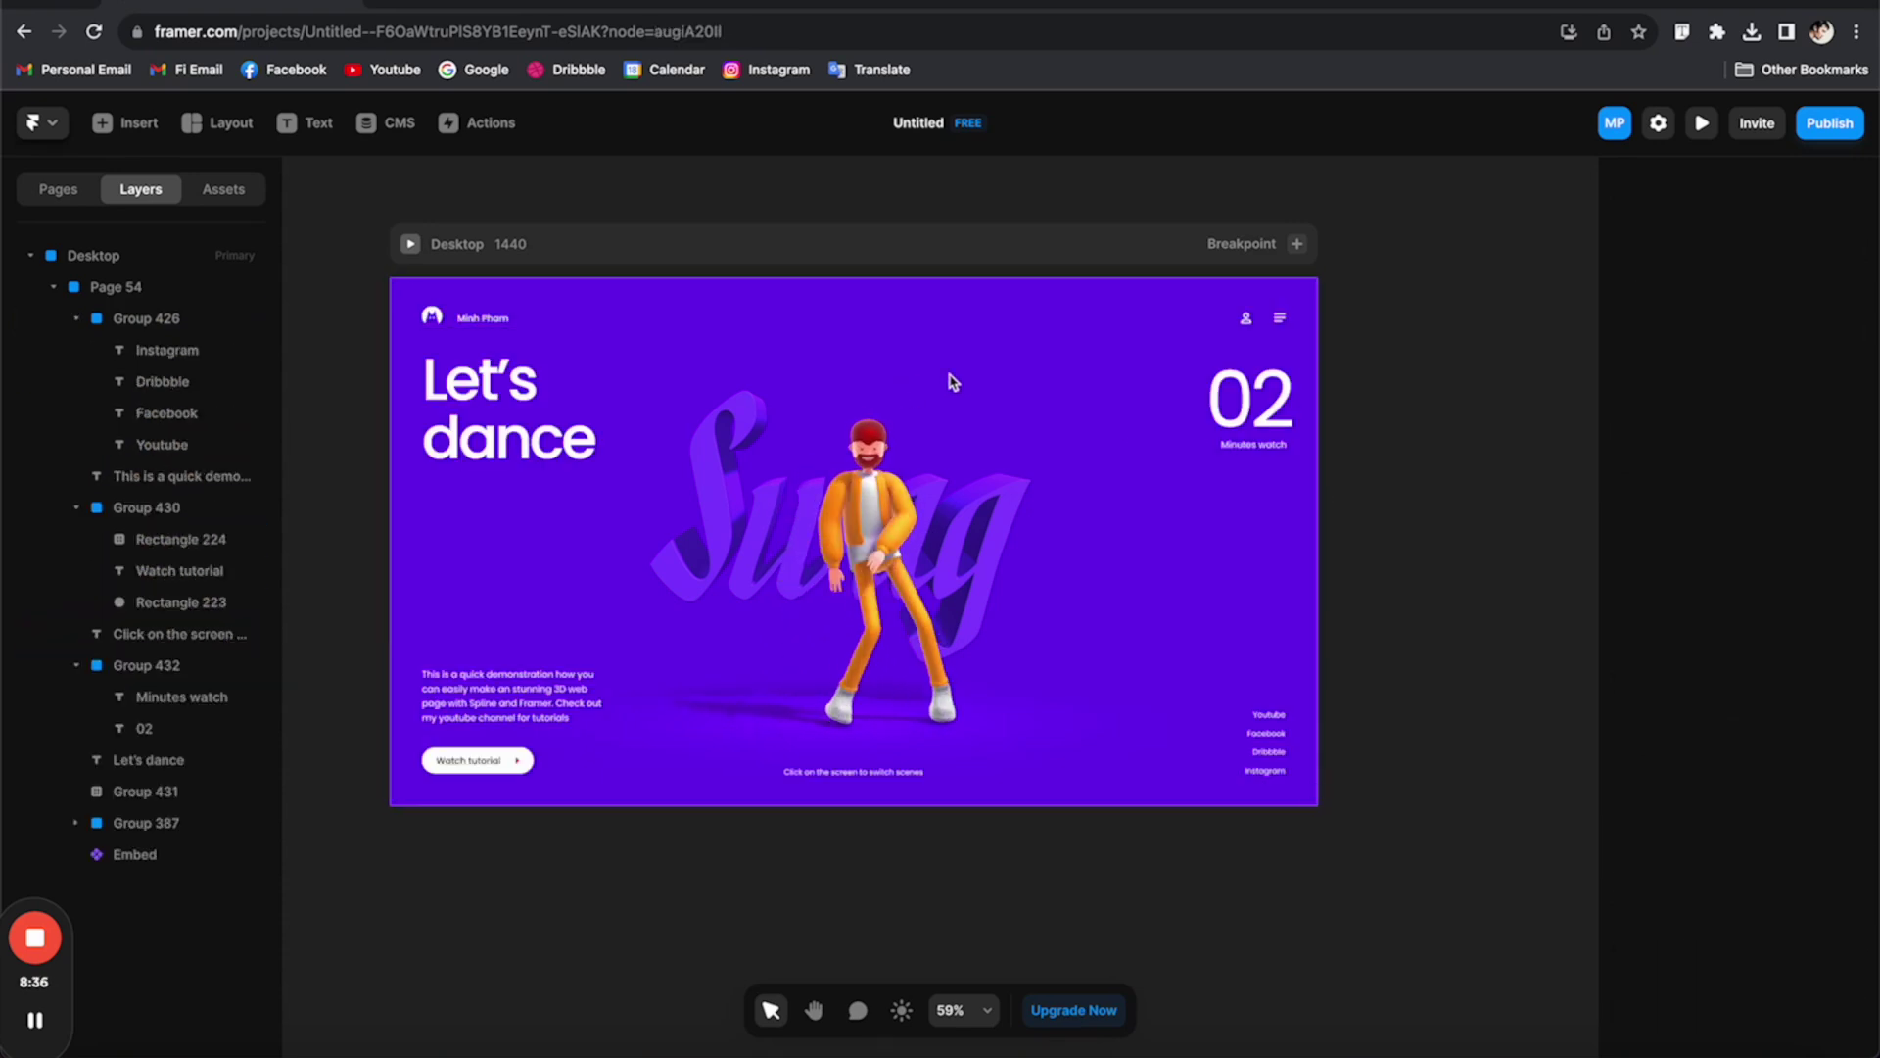
left_click(1704, 123)
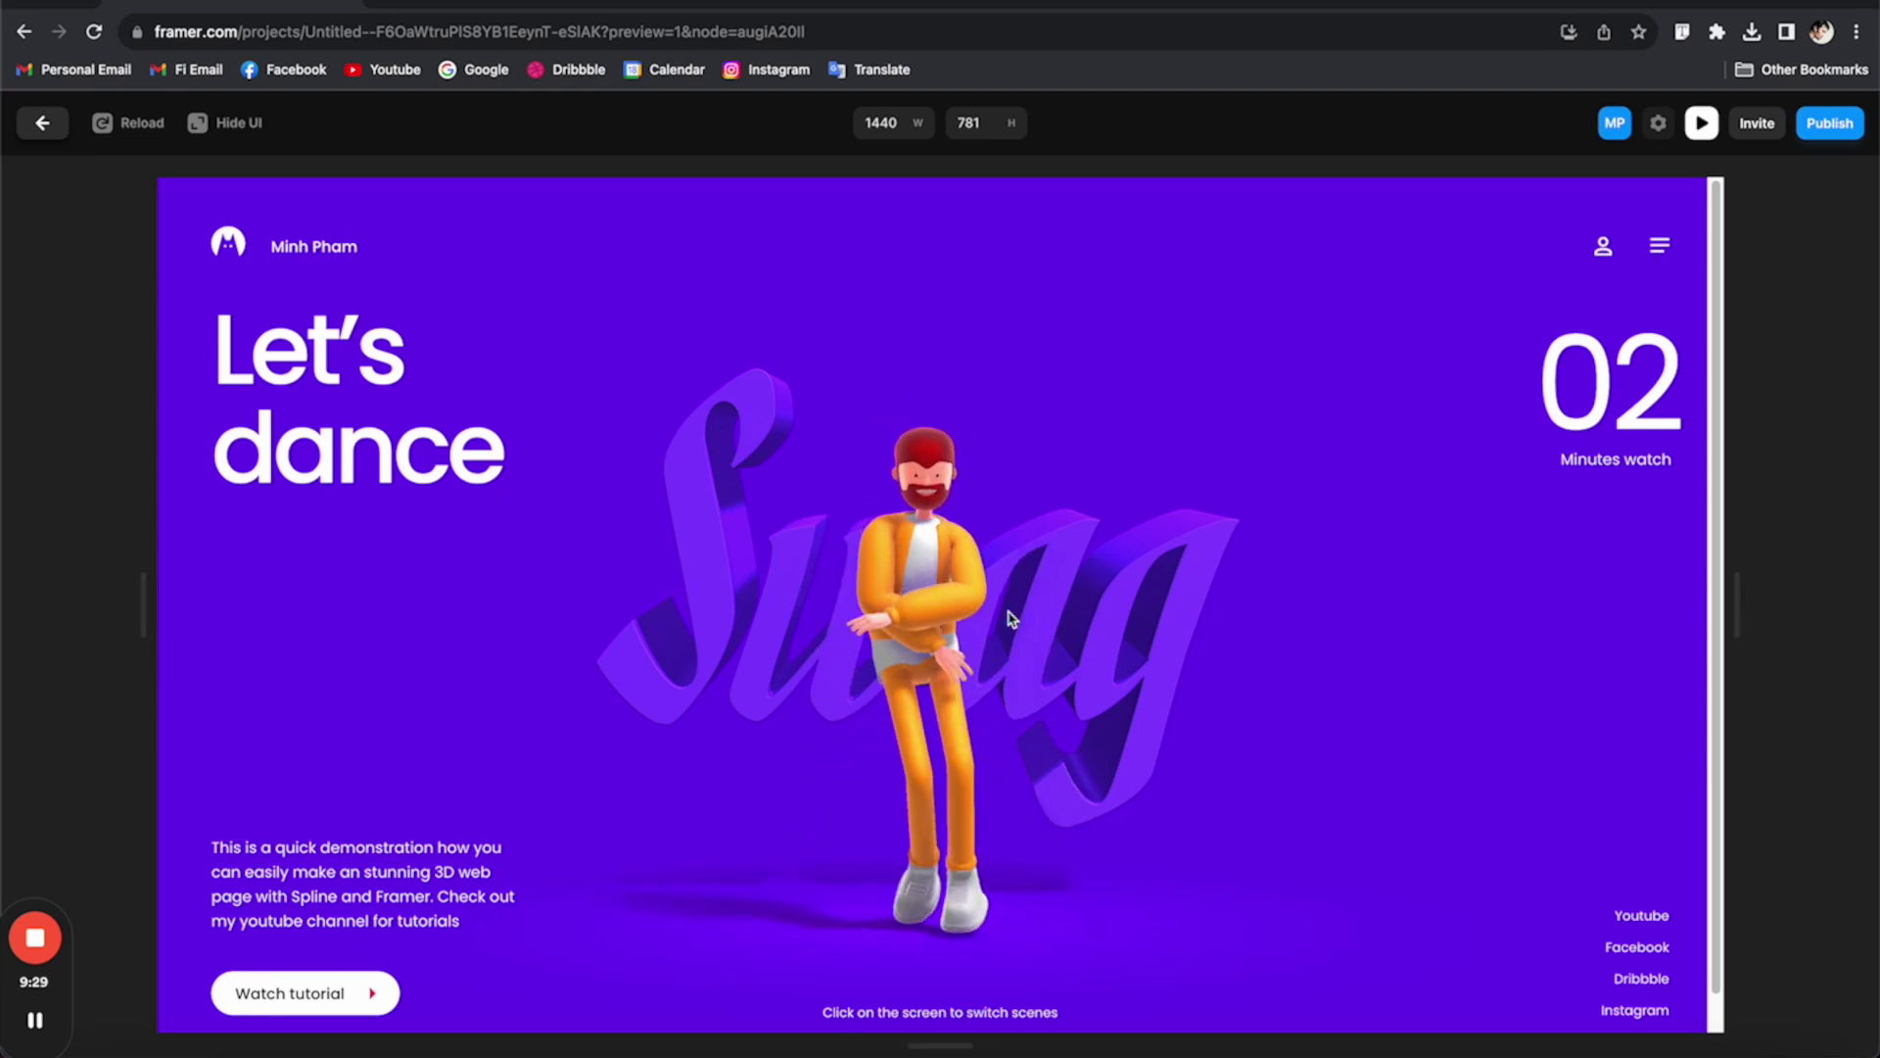
left_click(1011, 613)
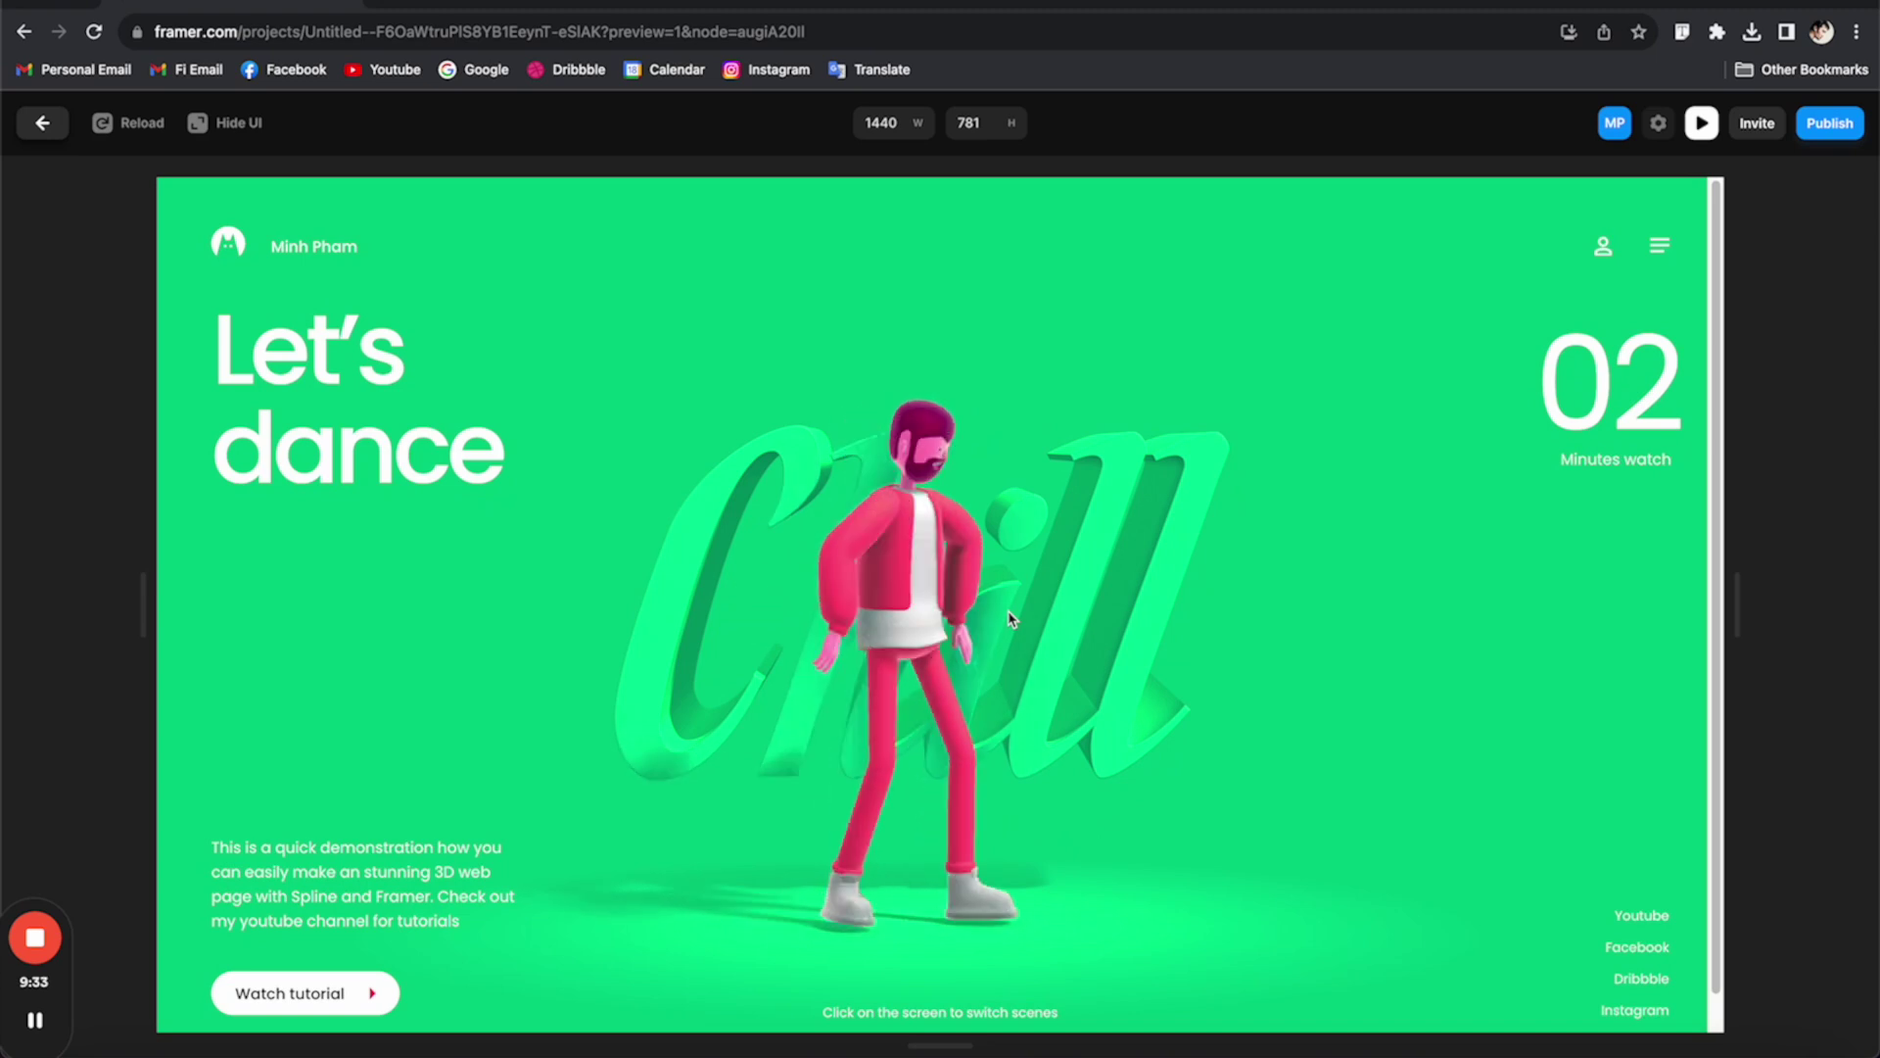
left_click(1009, 617)
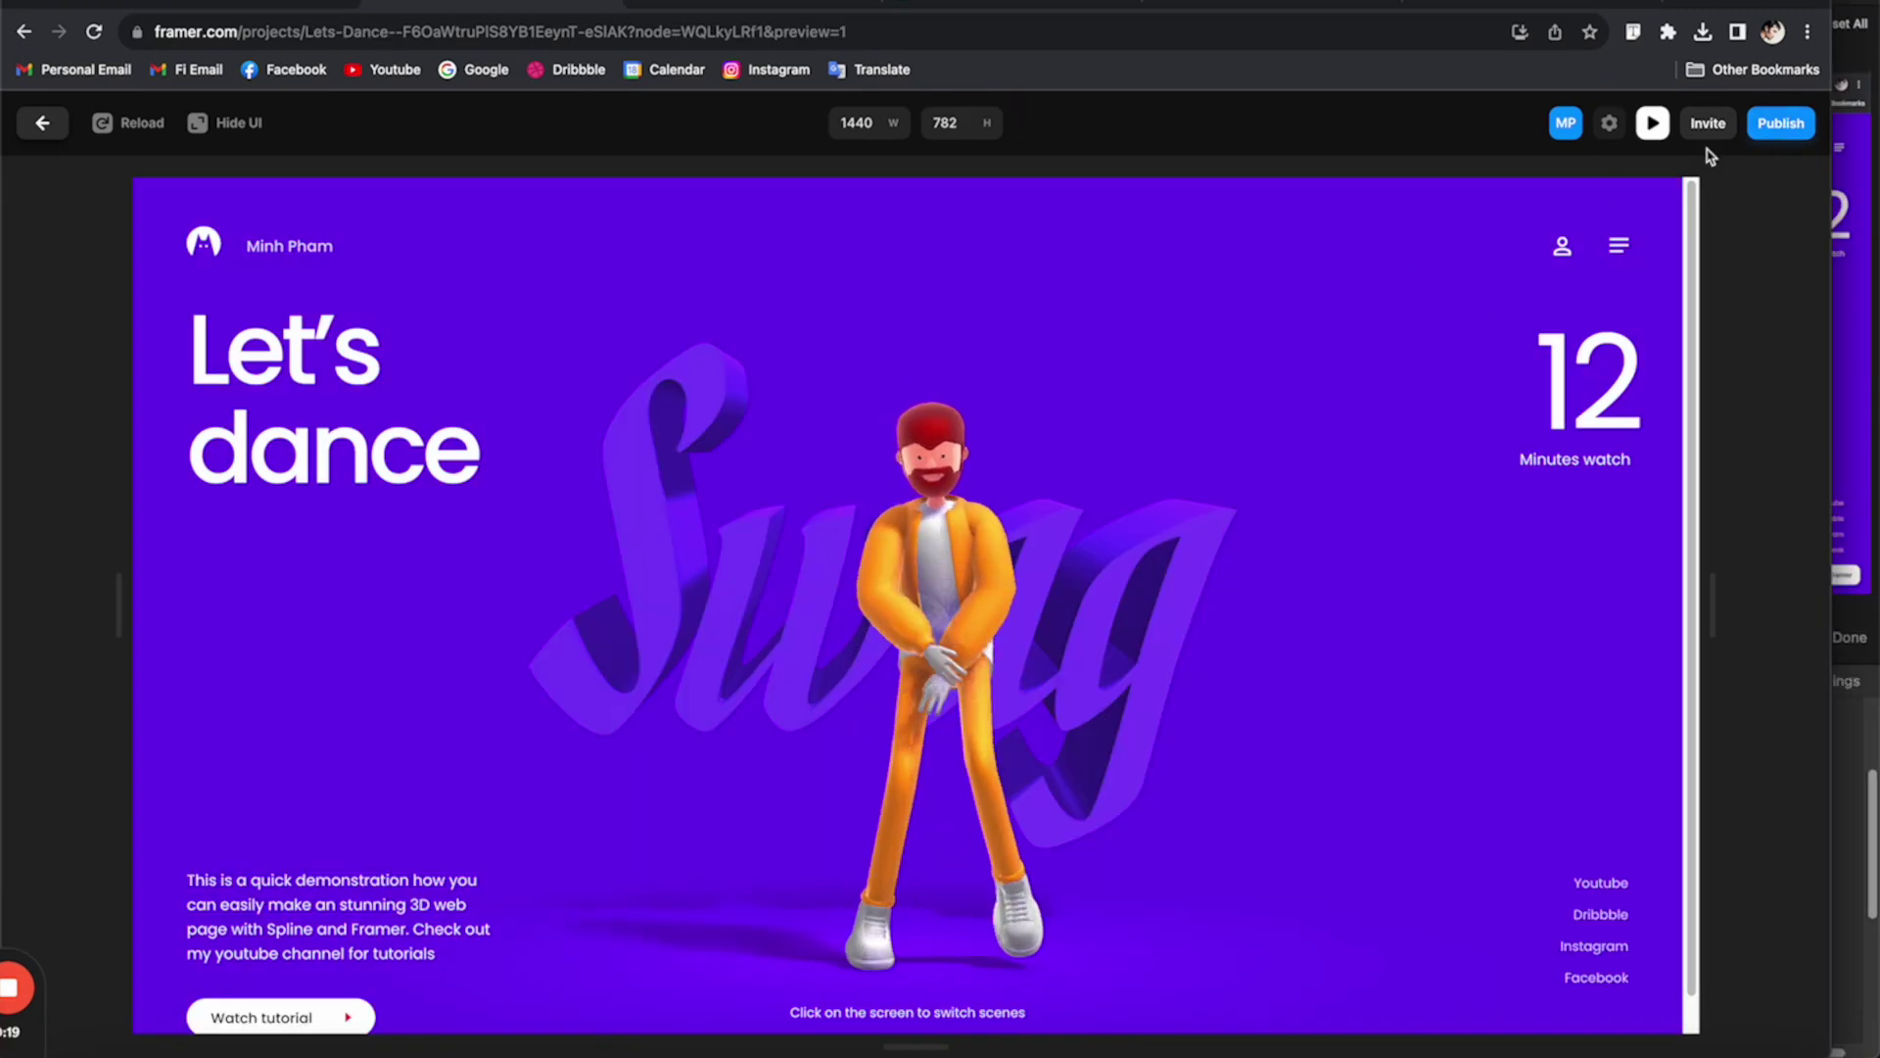
left_click(1768, 124)
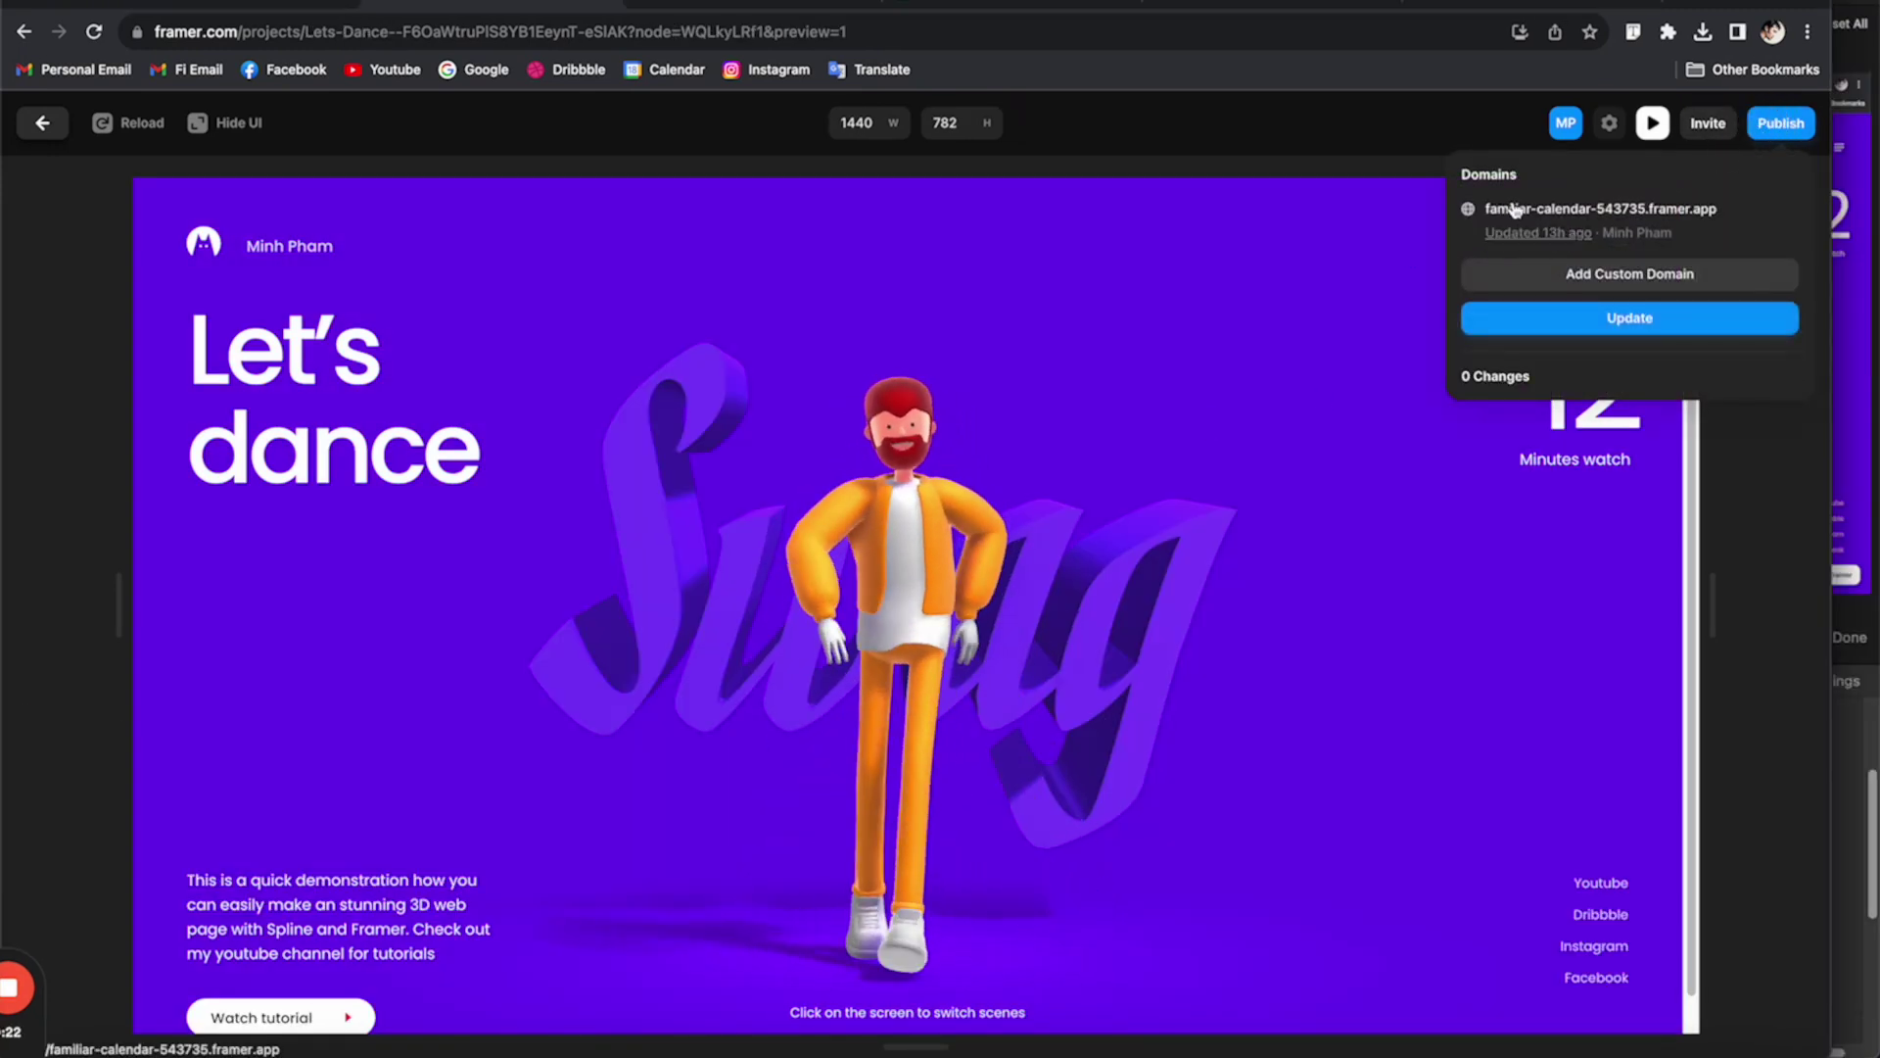
- Update the live site, open its framer.app link, and click through Chill, Slick and Swag repeatedly
left_click(1625, 319)
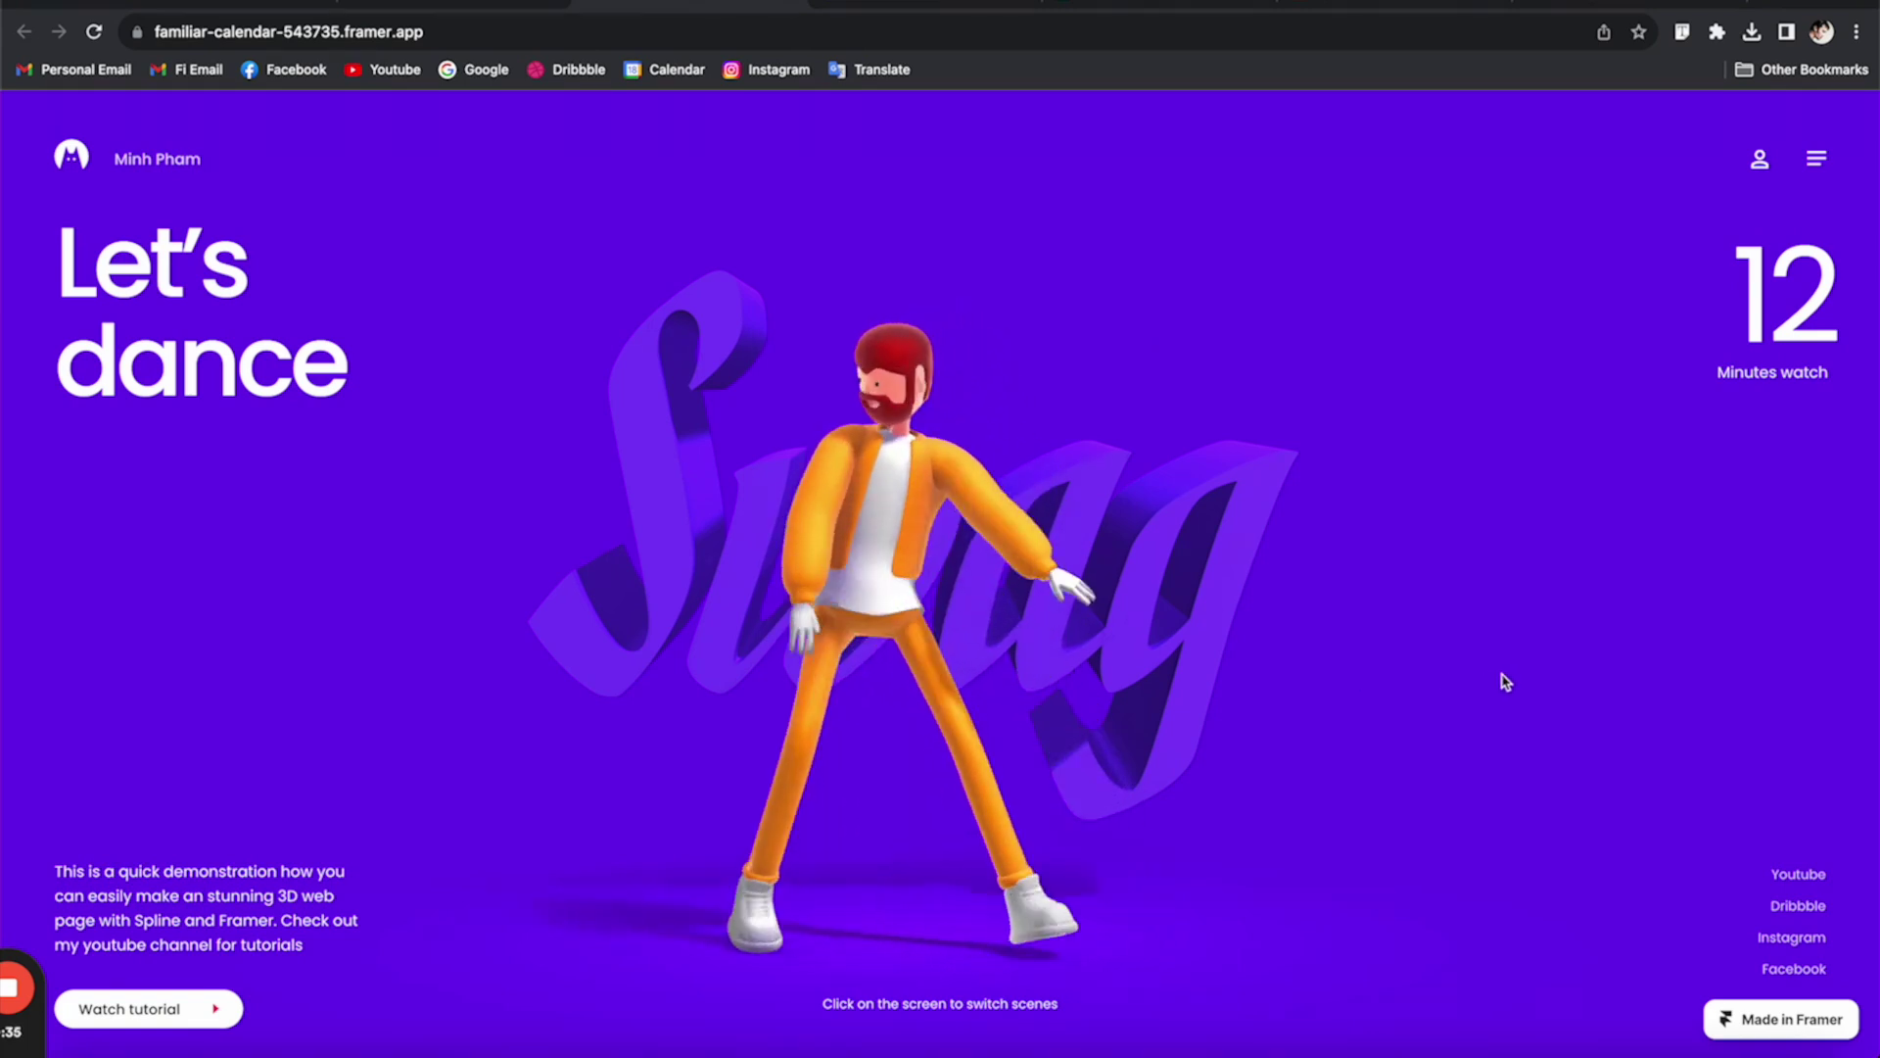
left_click(1505, 680)
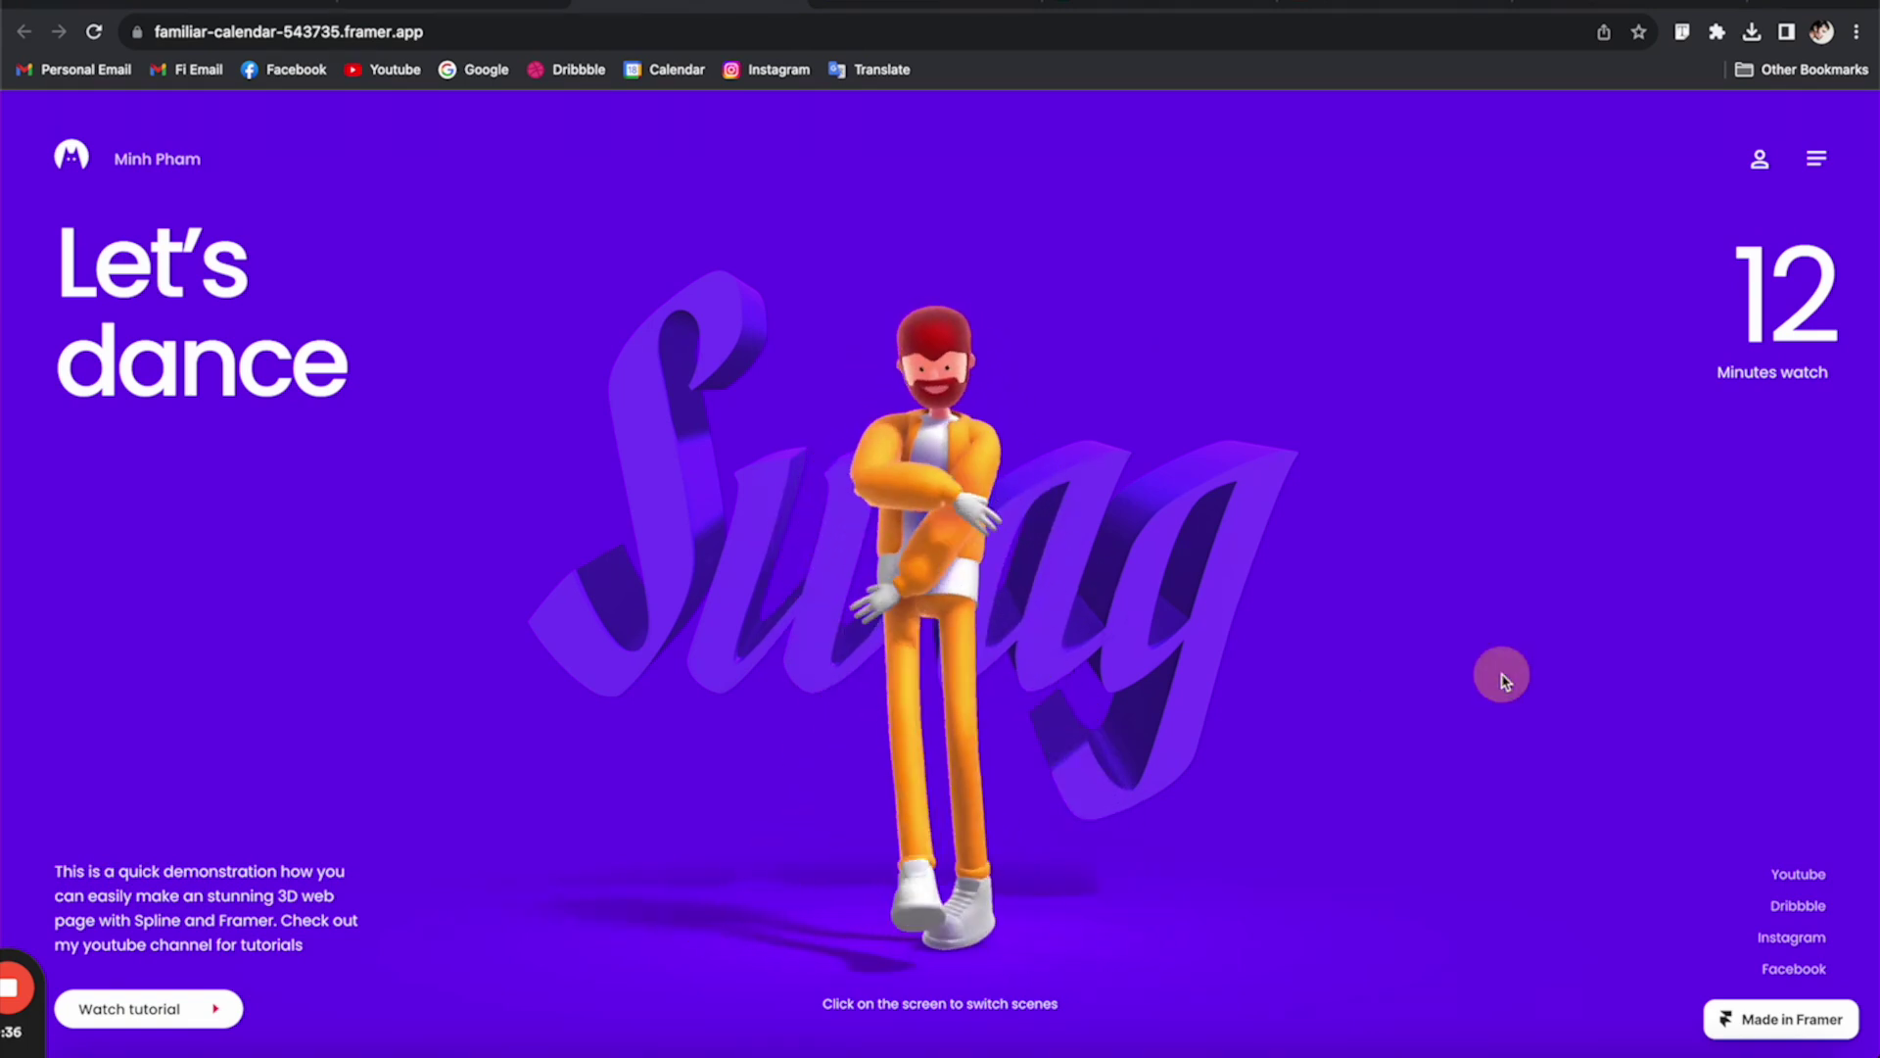
left_click(932, 452)
left_click(889, 518)
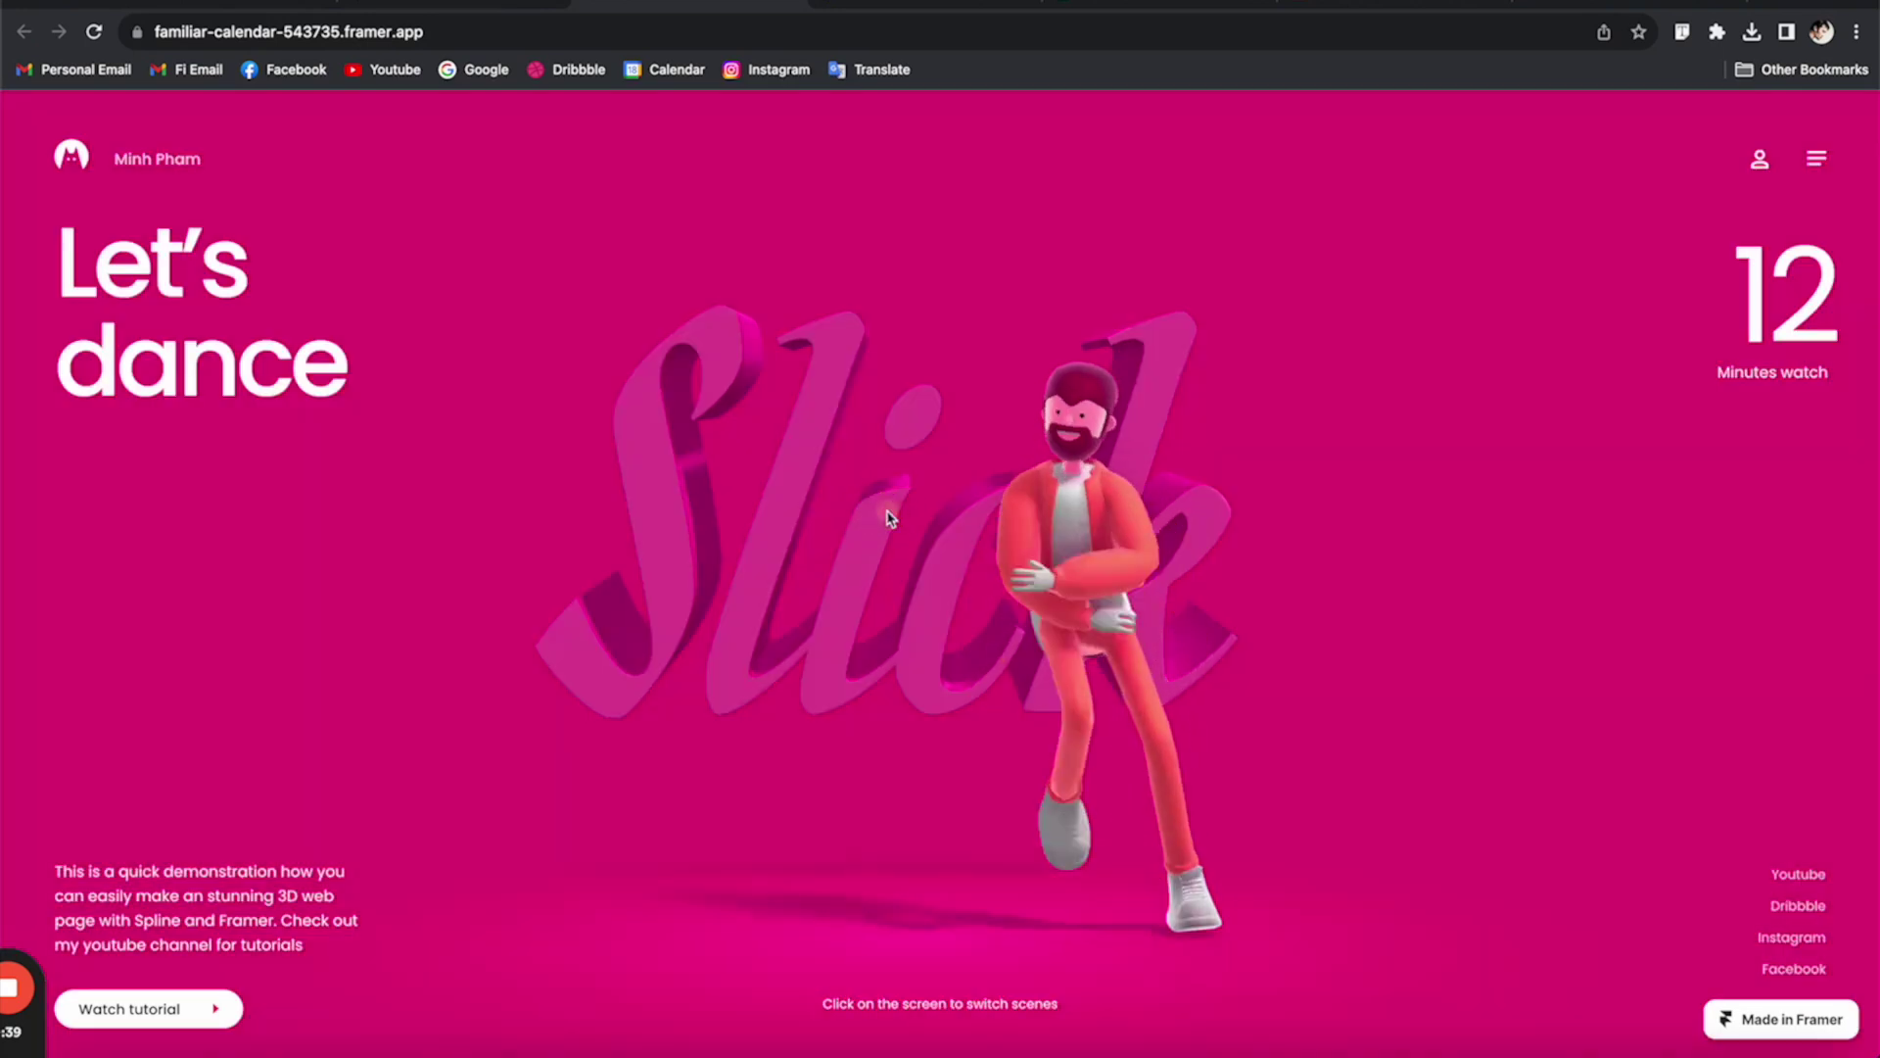
left_click(896, 518)
left_click(909, 519)
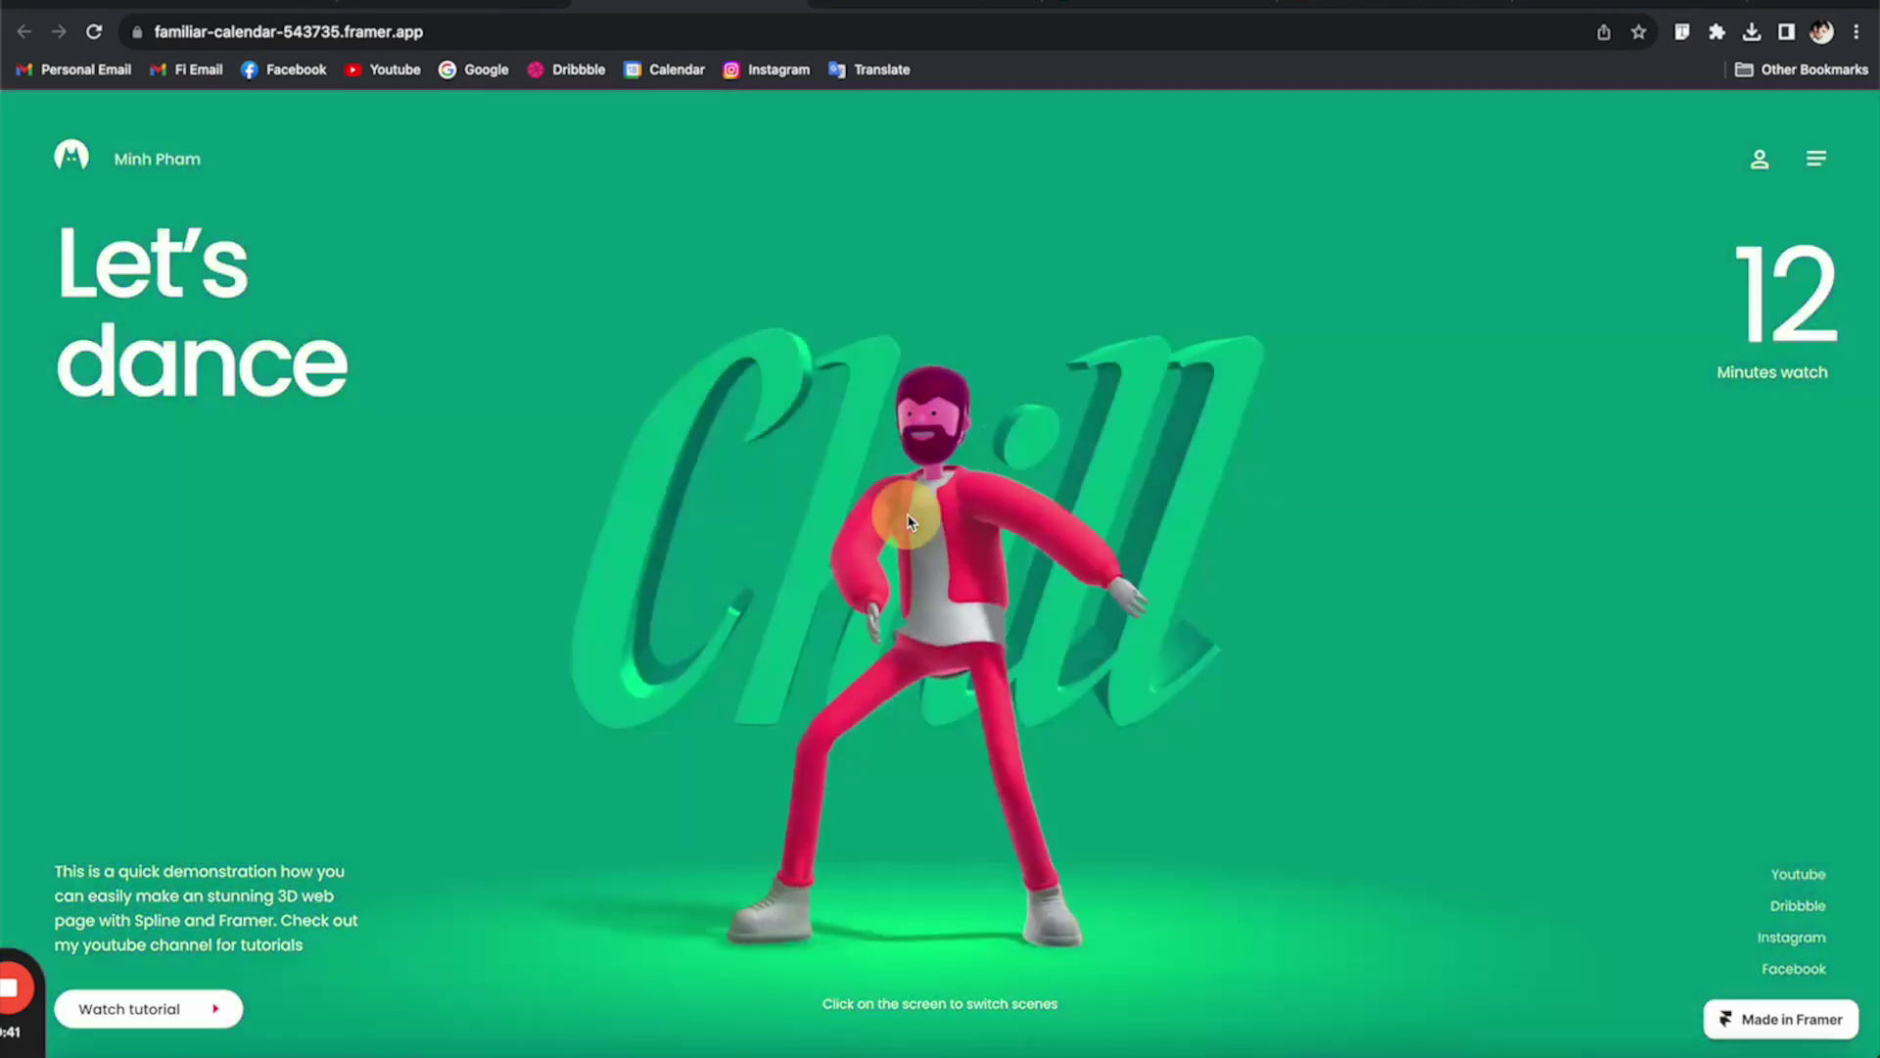
left_click(909, 521)
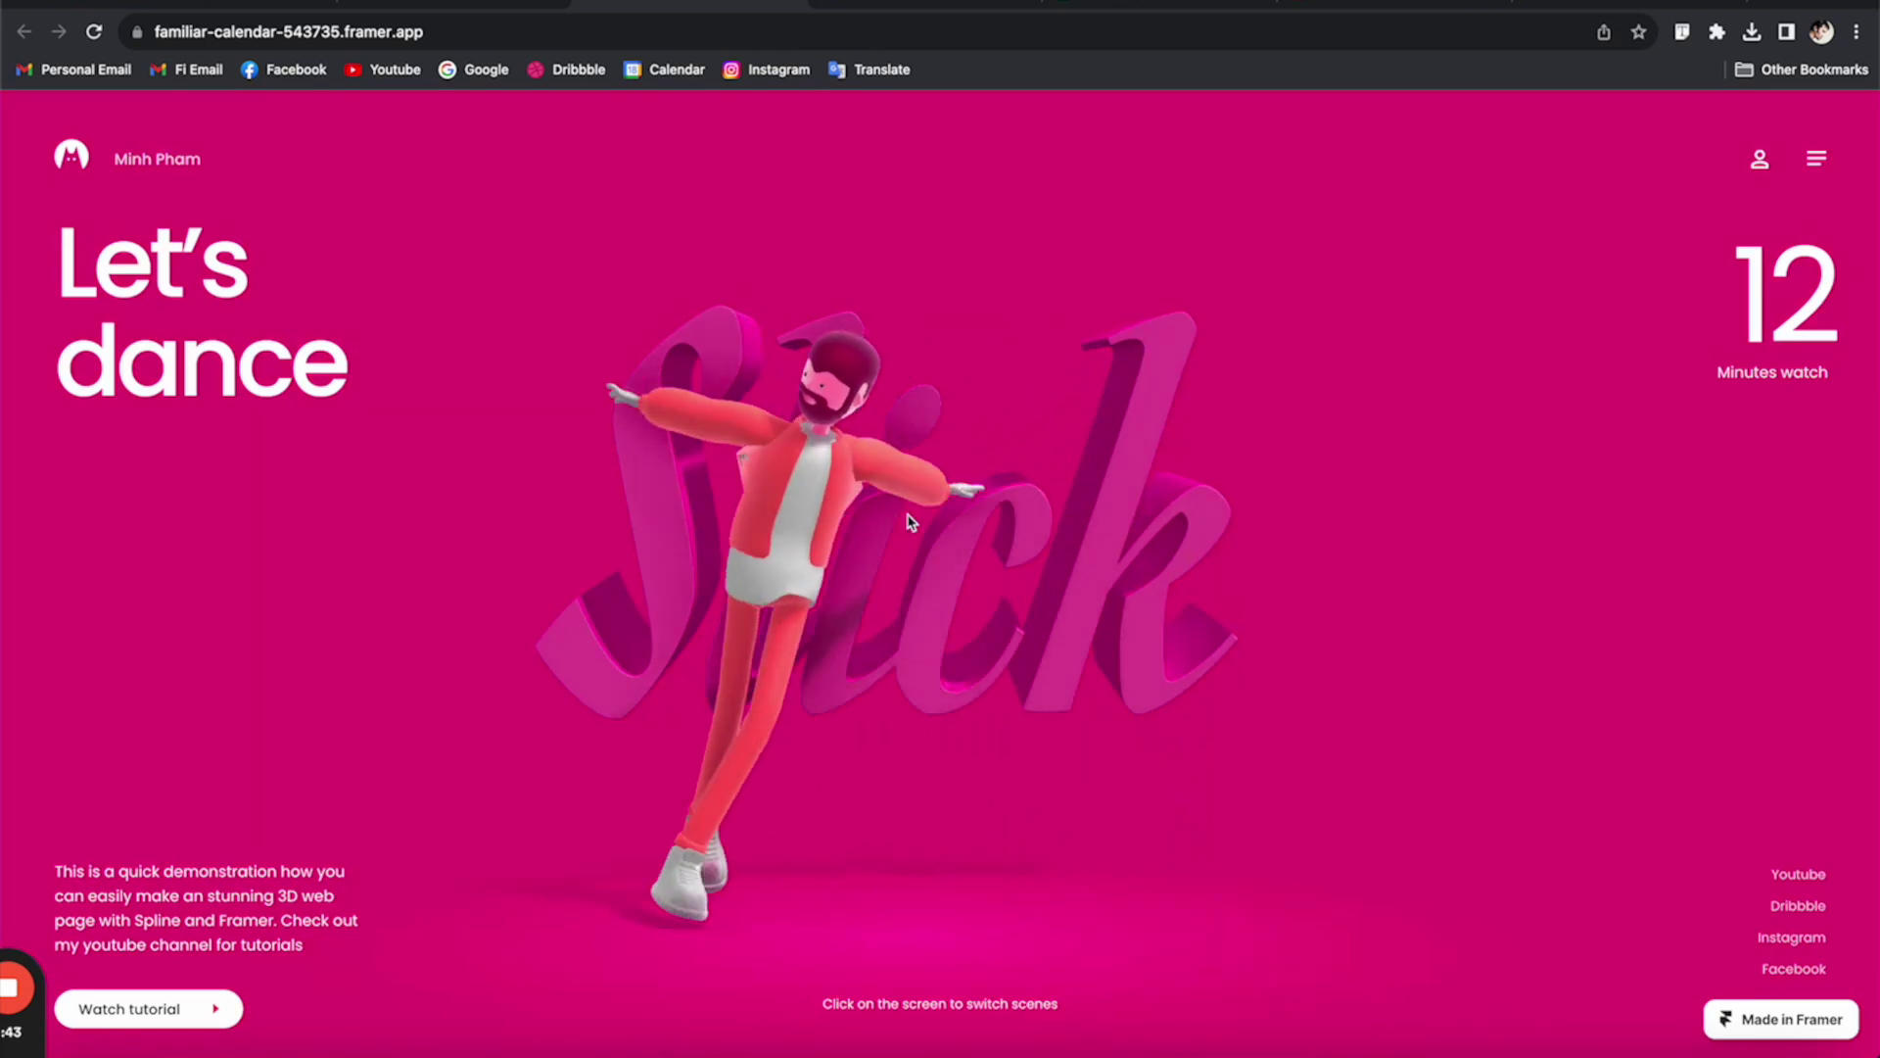
left_click(909, 523)
left_click(910, 522)
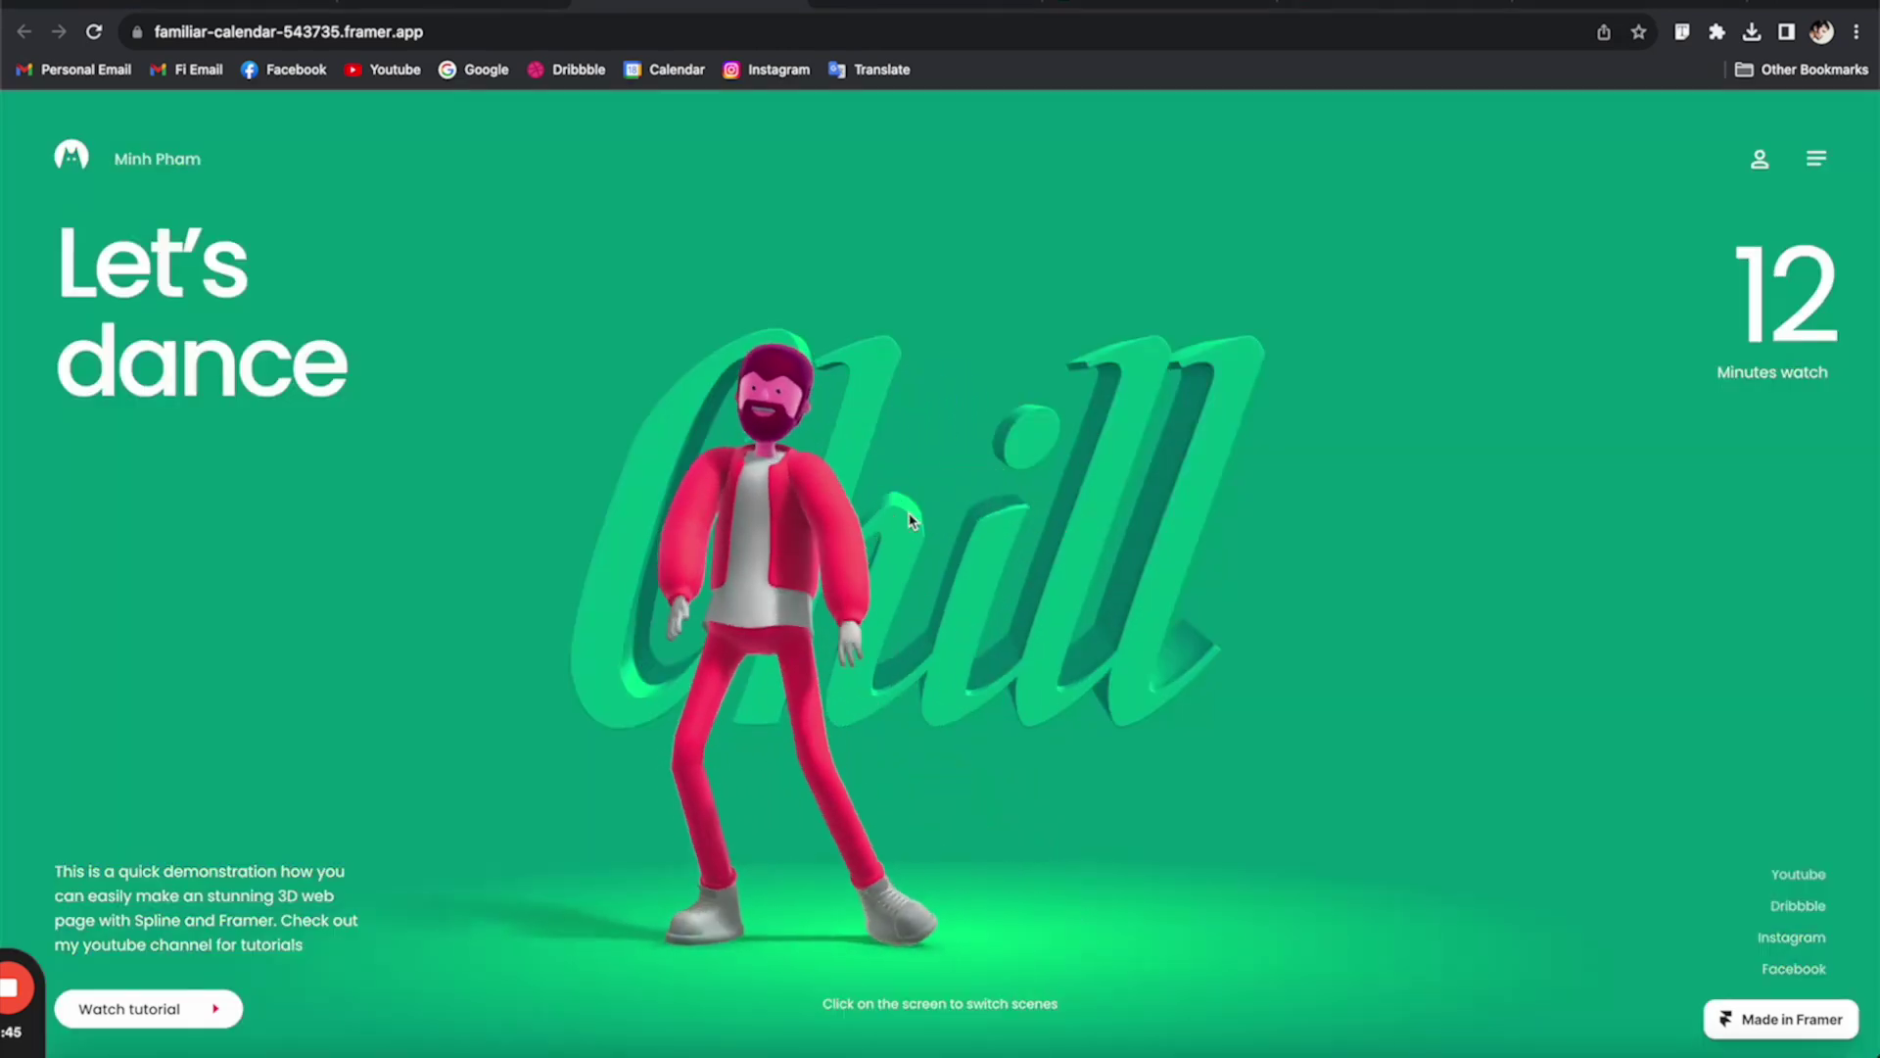